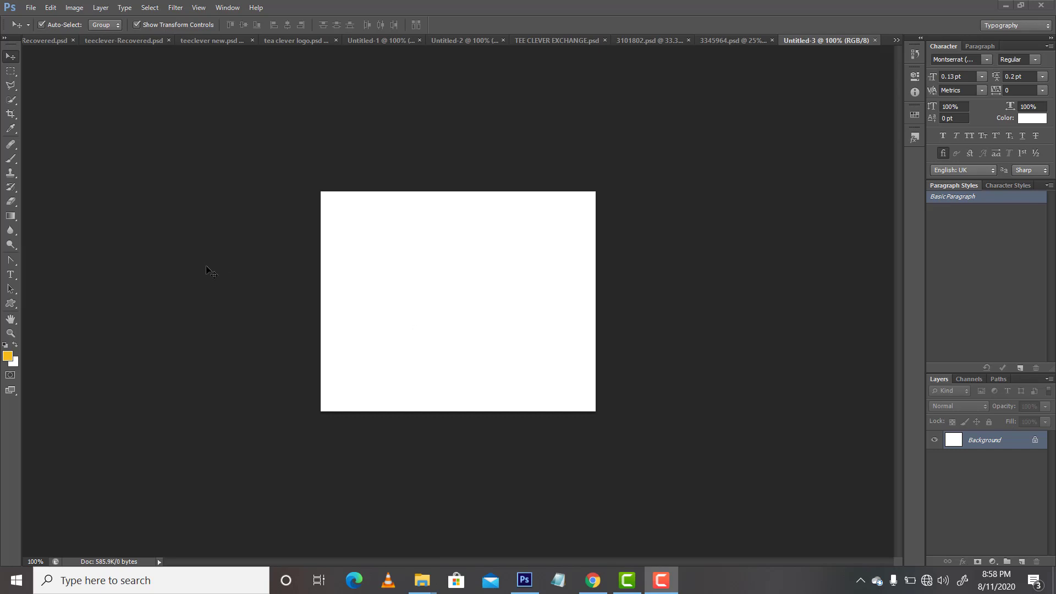
Create a new gradient preset named "gradient1" based on the Neutral Density gradient for the Gradient tool.
{"action": "left_click", "coordinate": [10, 218]}
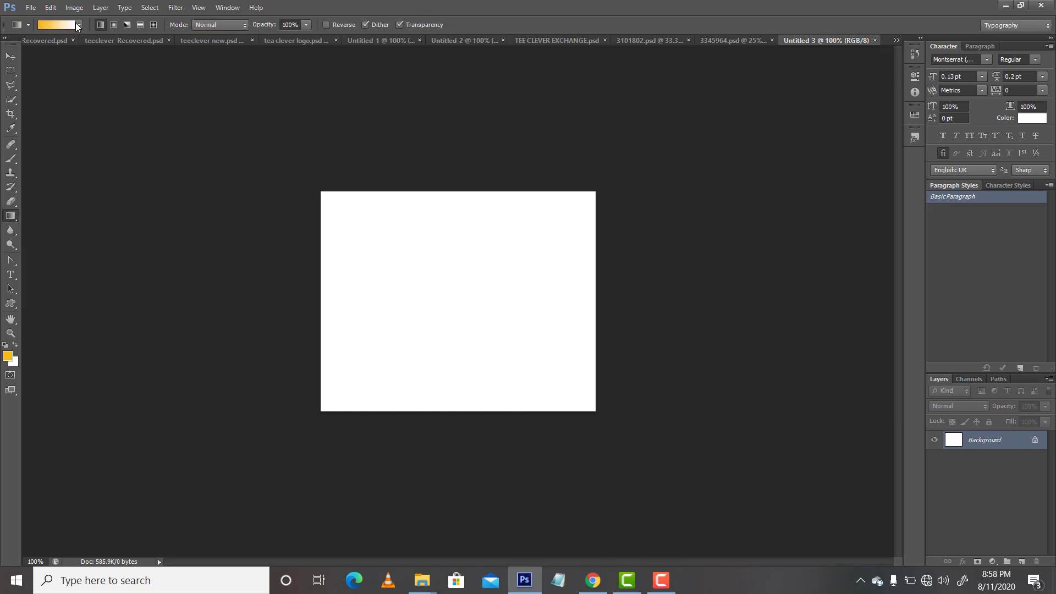
{"action": "left_click", "coordinate": [78, 24]}
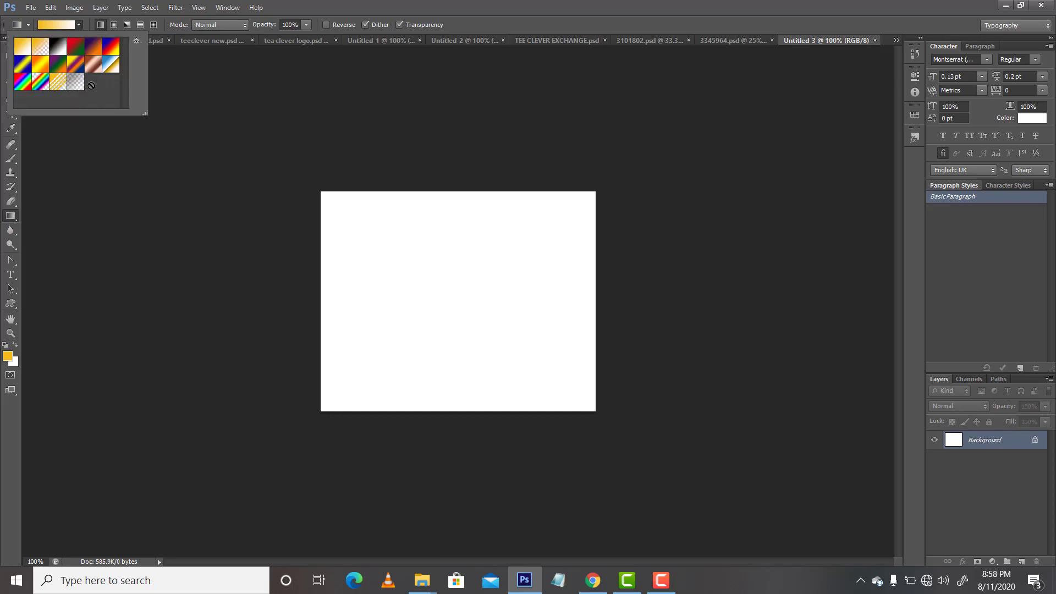
{"action": "left_click", "coordinate": [79, 89]}
{"action": "right_click", "coordinate": [79, 90]}
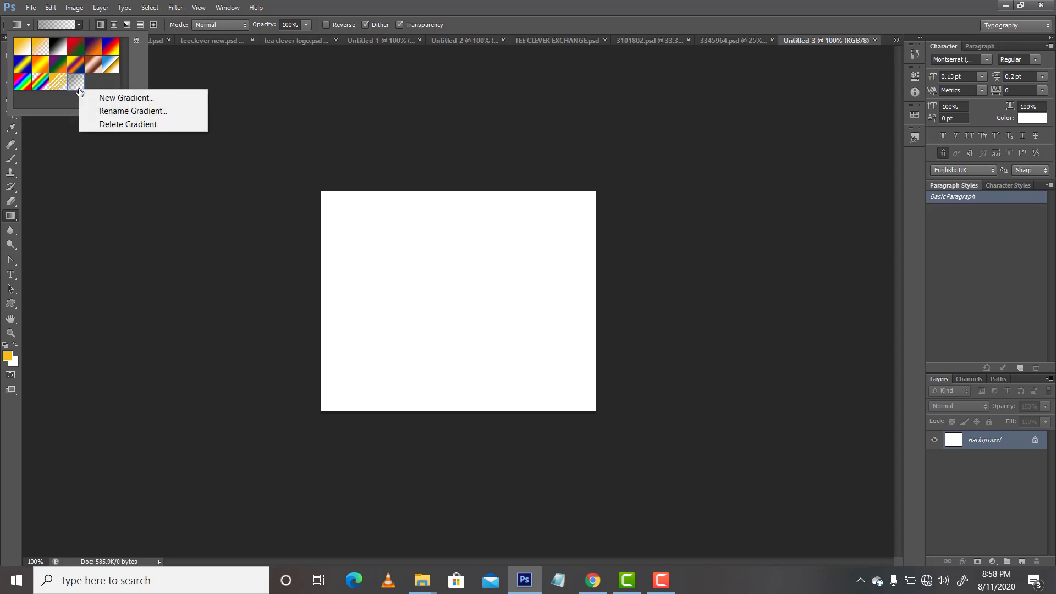
{"action": "left_click", "coordinate": [102, 97]}
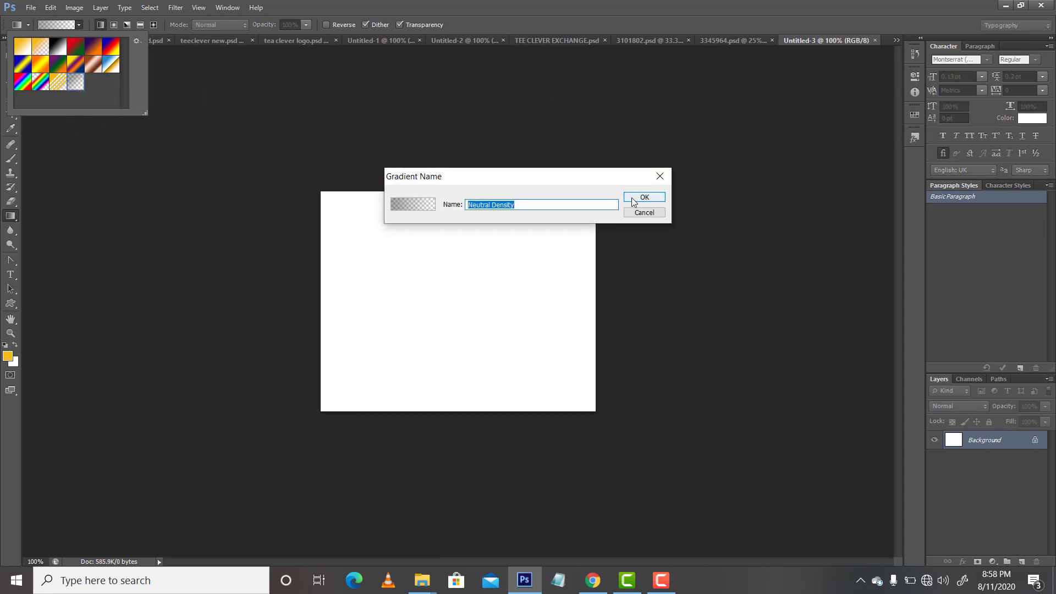
{"action": "type", "text": "gradient1"}
{"action": "left_click", "coordinate": [643, 197]}
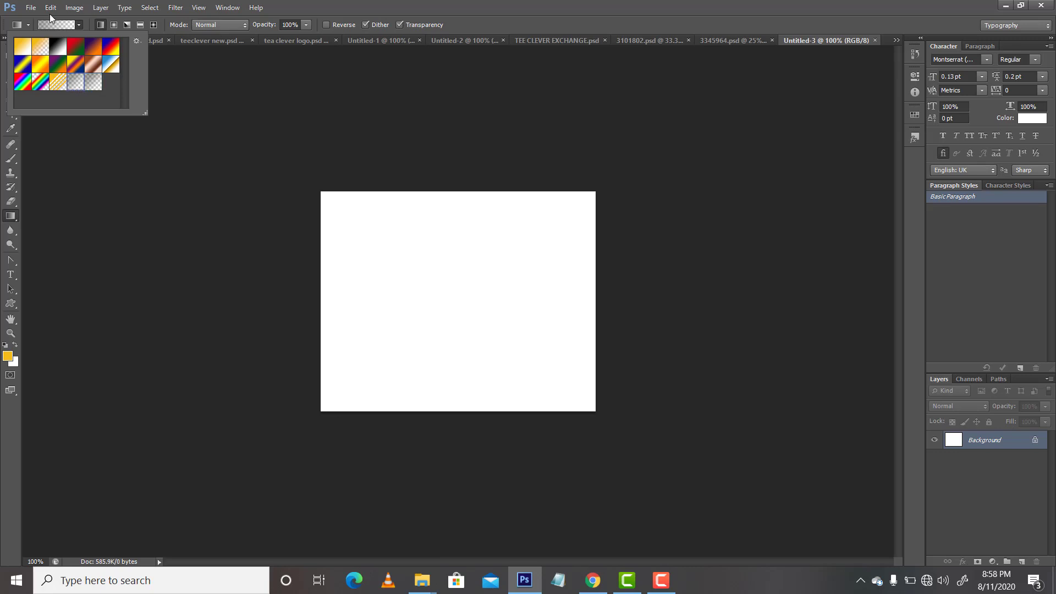
Select the gradient1 preset and open it in the Gradient Editor, with the dialog moved beside the canvas.
{"action": "left_click", "coordinate": [57, 82]}
{"action": "left_click", "coordinate": [58, 46]}
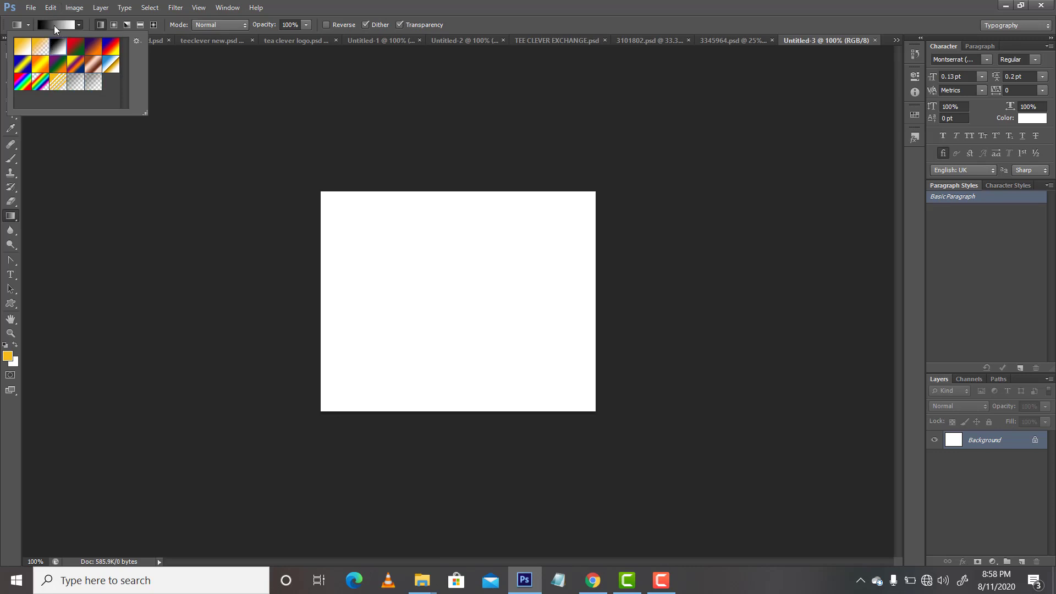
{"action": "left_click", "coordinate": [91, 82]}
{"action": "left_click", "coordinate": [59, 24]}
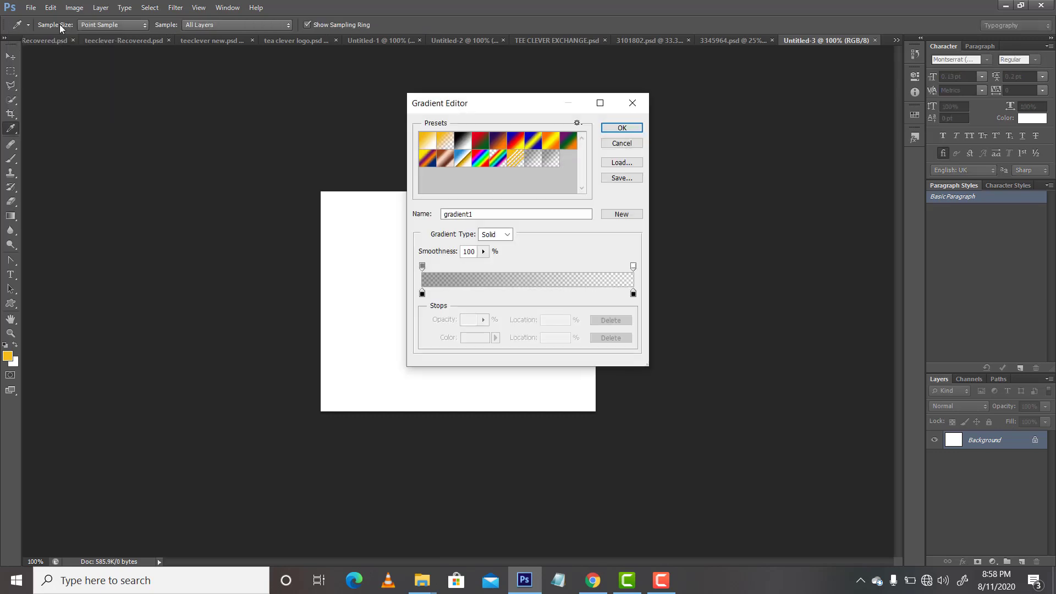
{"action": "left_click_drag", "start_coordinate": [437, 108], "coordinate": [635, 112]}
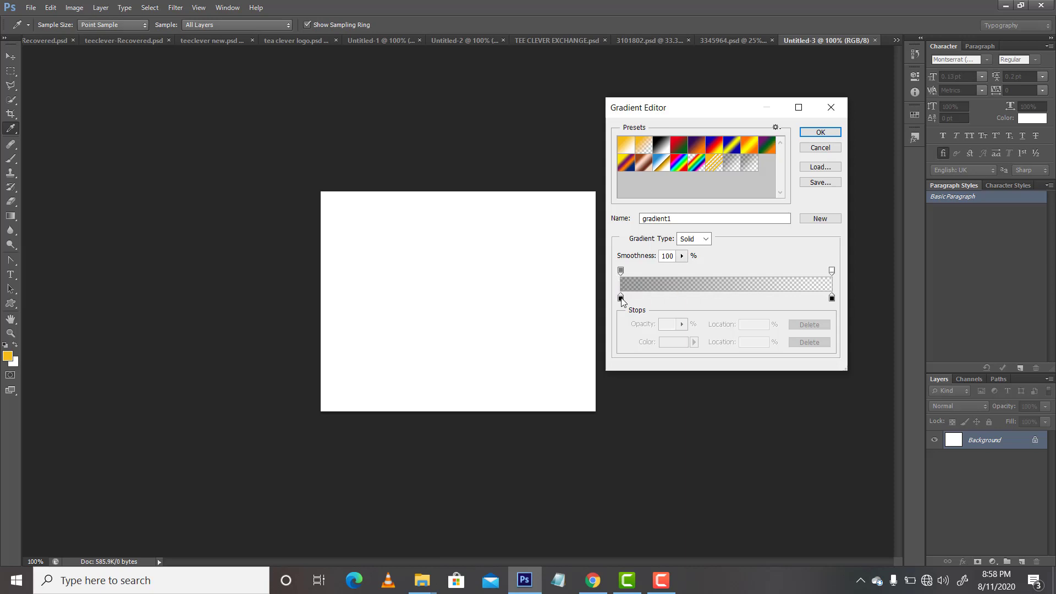
Set the gradient's starting colour stop at location 0% to light cyan, hex 5eecf1.
{"action": "left_click", "coordinate": [621, 297]}
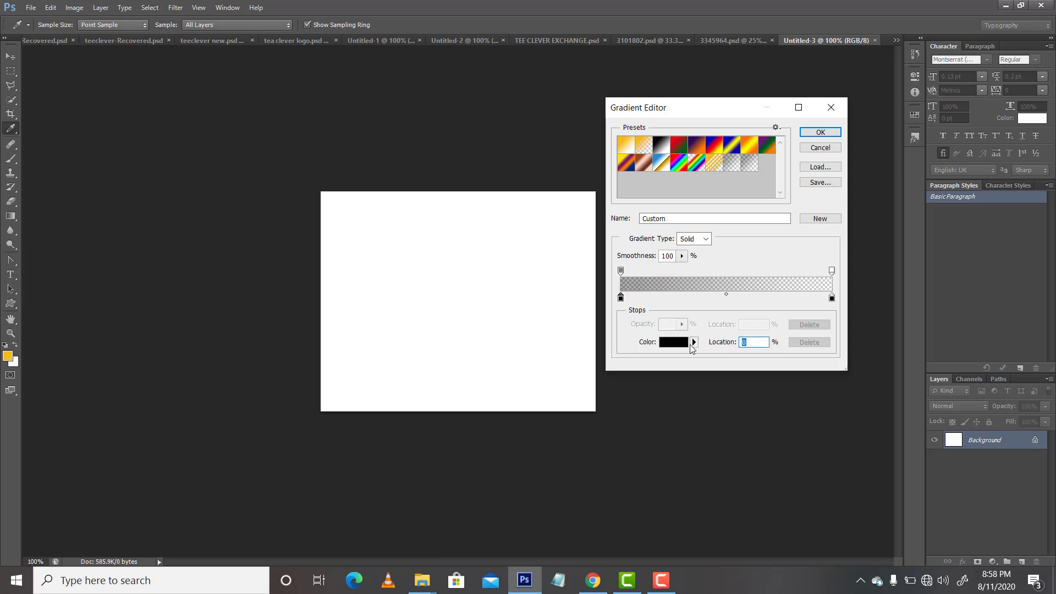
{"action": "left_click", "coordinate": [679, 346]}
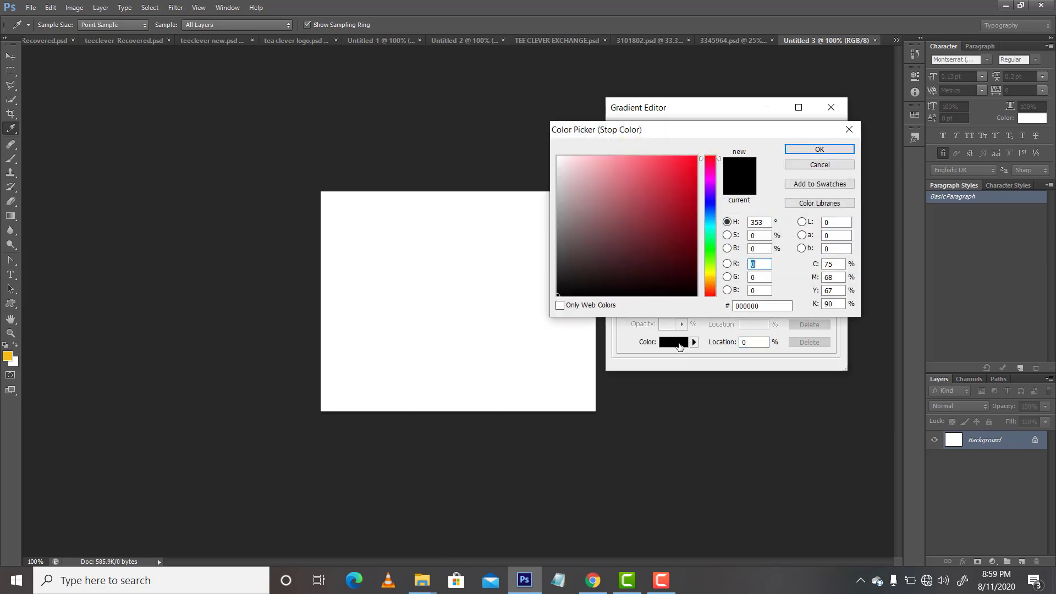
{"action": "left_click", "coordinate": [706, 226]}
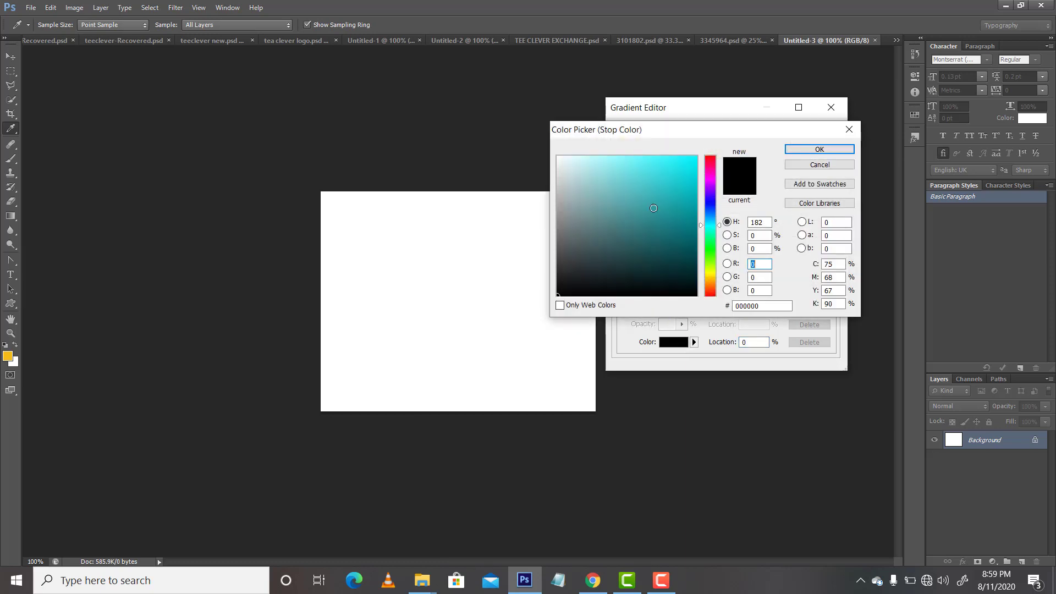
{"action": "left_click", "coordinate": [653, 208]}
{"action": "left_click", "coordinate": [655, 184]}
{"action": "left_click", "coordinate": [643, 164]}
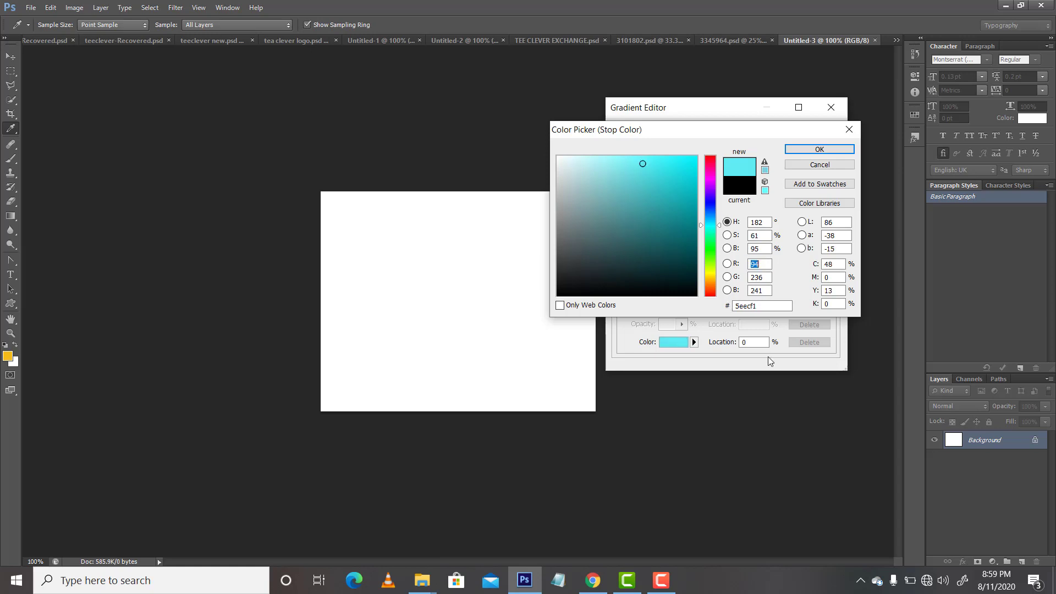
{"action": "left_click", "coordinate": [819, 150]}
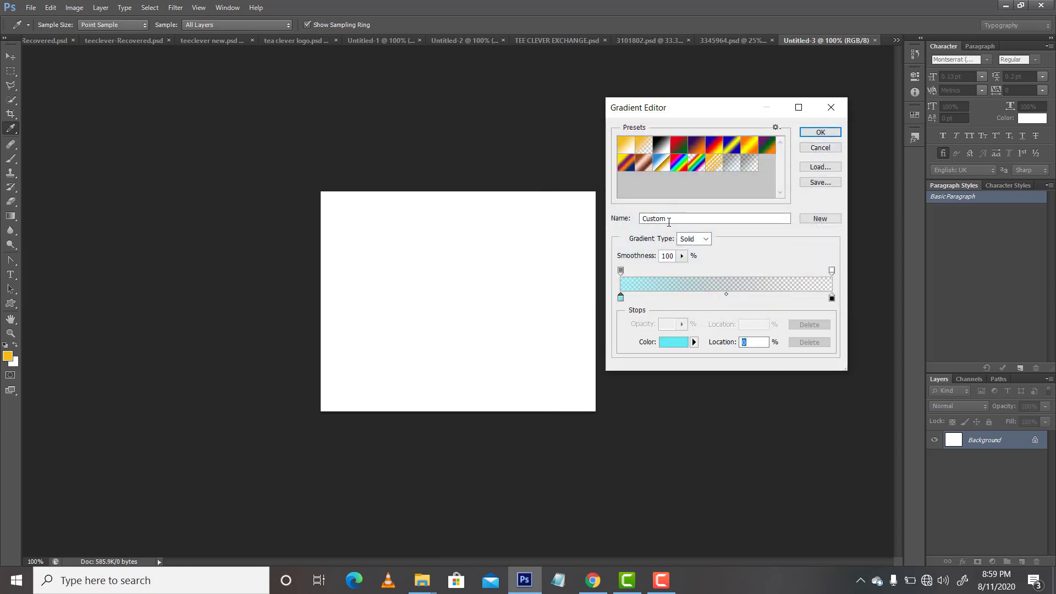
Set the opacity stop at the start of the gradient to 100%.
{"action": "left_click", "coordinate": [621, 271]}
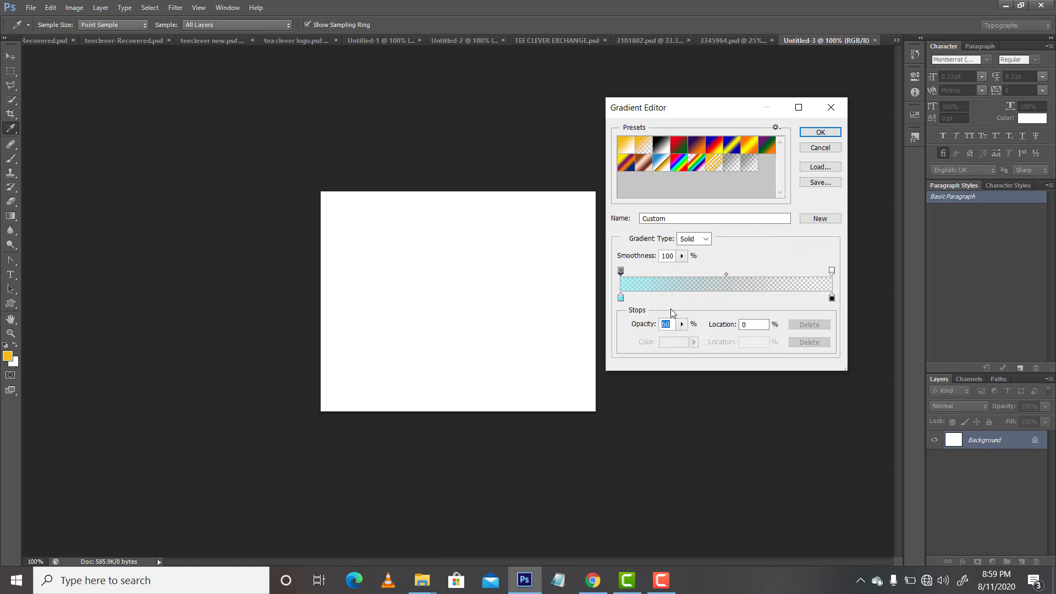
{"action": "double_click", "coordinate": [668, 325]}
{"action": "type", "text": "100"}
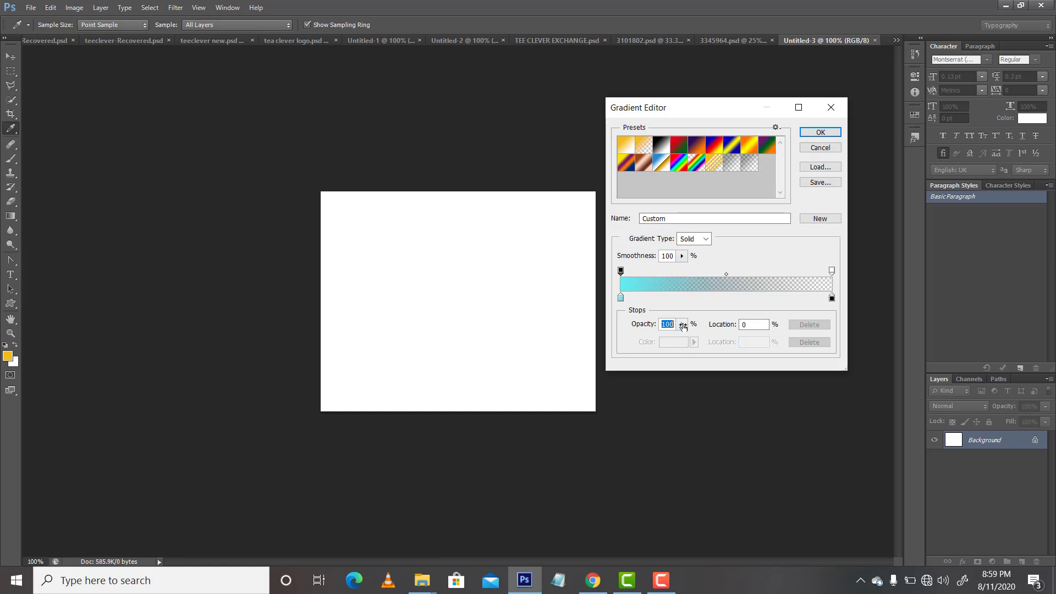
{"action": "key", "text": "Return"}
Set the gradient's ending colour stop at location 100% to green, RGB 8, 209, 136.
{"action": "left_click", "coordinate": [832, 298]}
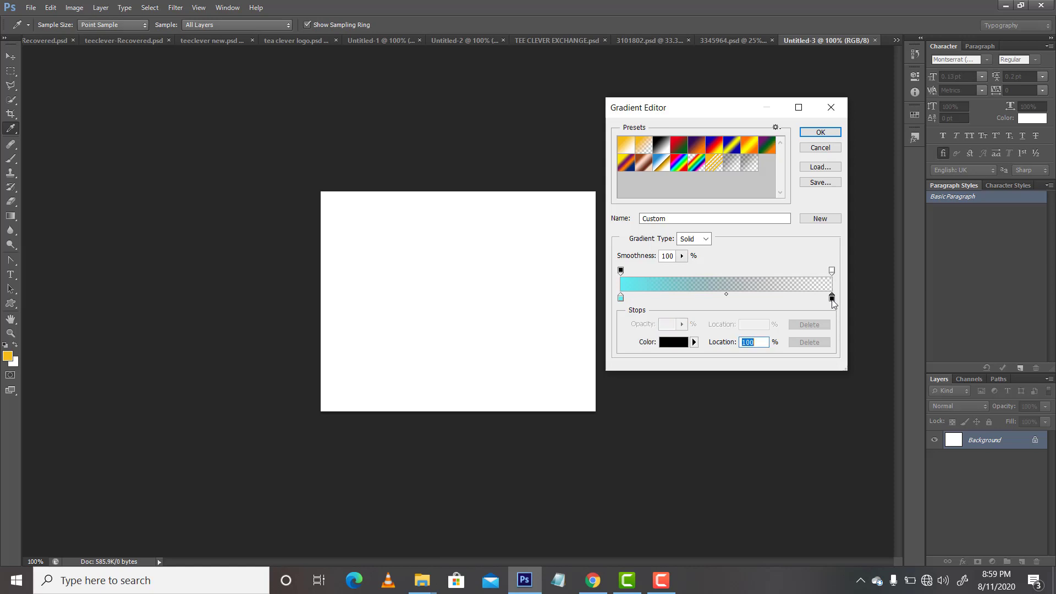
{"action": "left_click", "coordinate": [685, 342]}
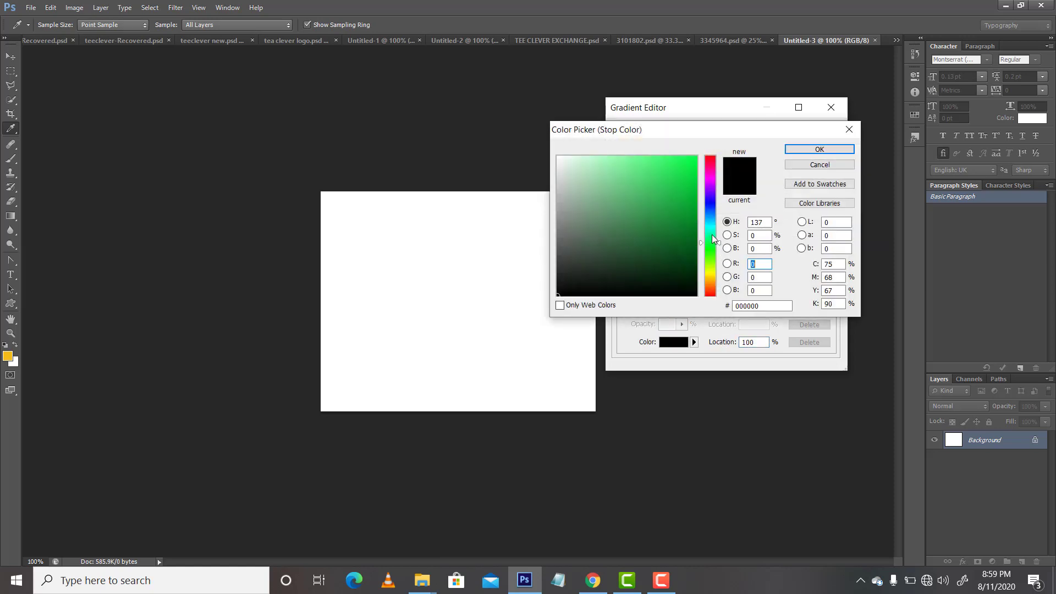
{"action": "left_click", "coordinate": [712, 234]}
{"action": "left_click", "coordinate": [692, 181]}
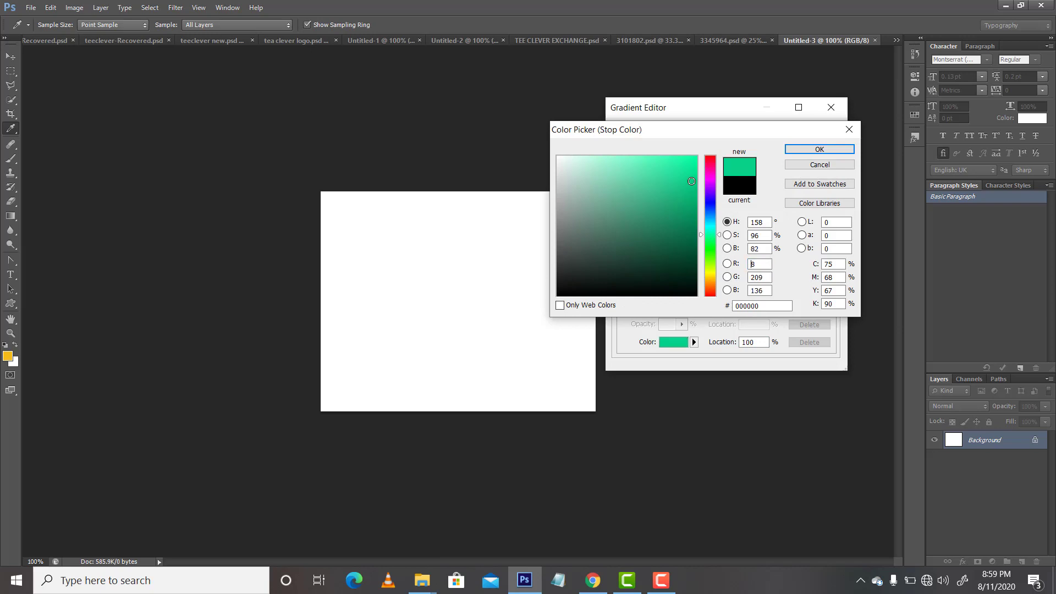
{"action": "left_click", "coordinate": [799, 150]}
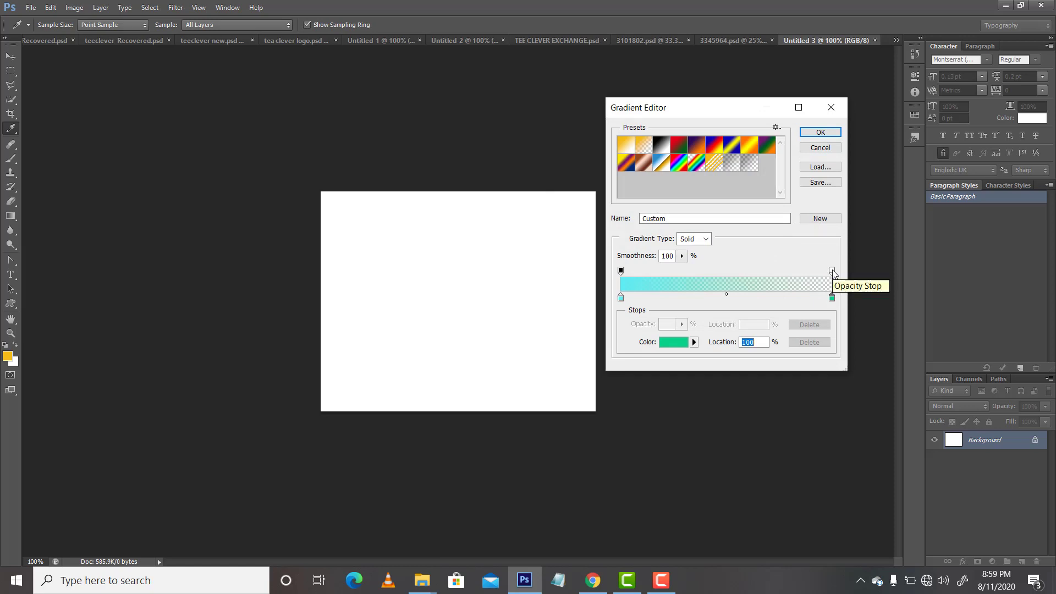
Set the opacity stop at the end of the gradient to 100% and accept the edited gradient.
{"action": "left_click", "coordinate": [832, 271]}
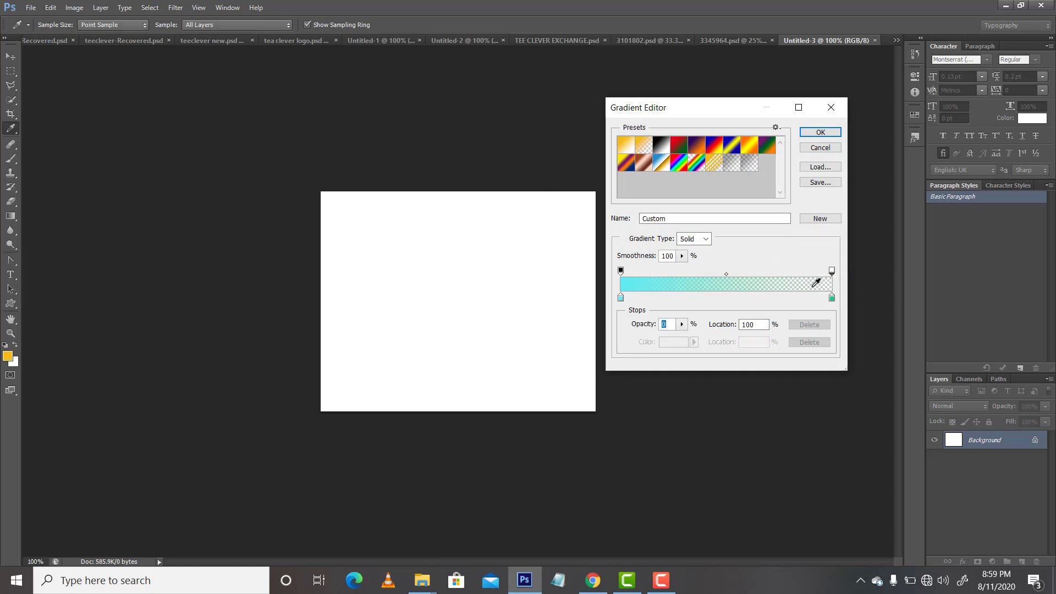
{"action": "left_click_drag", "start_coordinate": [634, 325], "coordinate": [736, 326]}
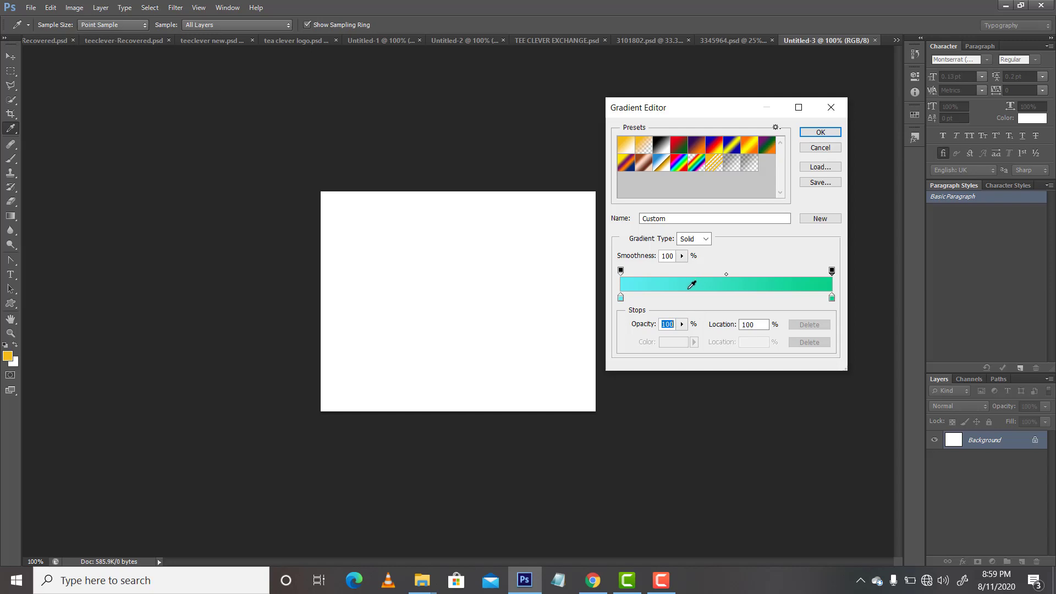
{"action": "type", "text": "0"}
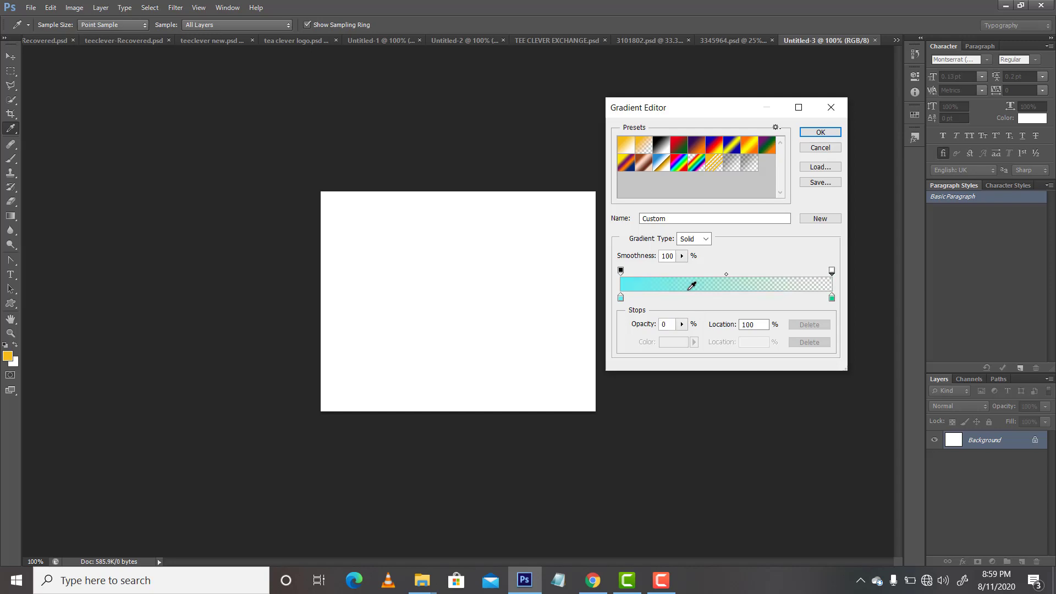
{"action": "left_click_drag", "start_coordinate": [643, 326], "coordinate": [701, 329]}
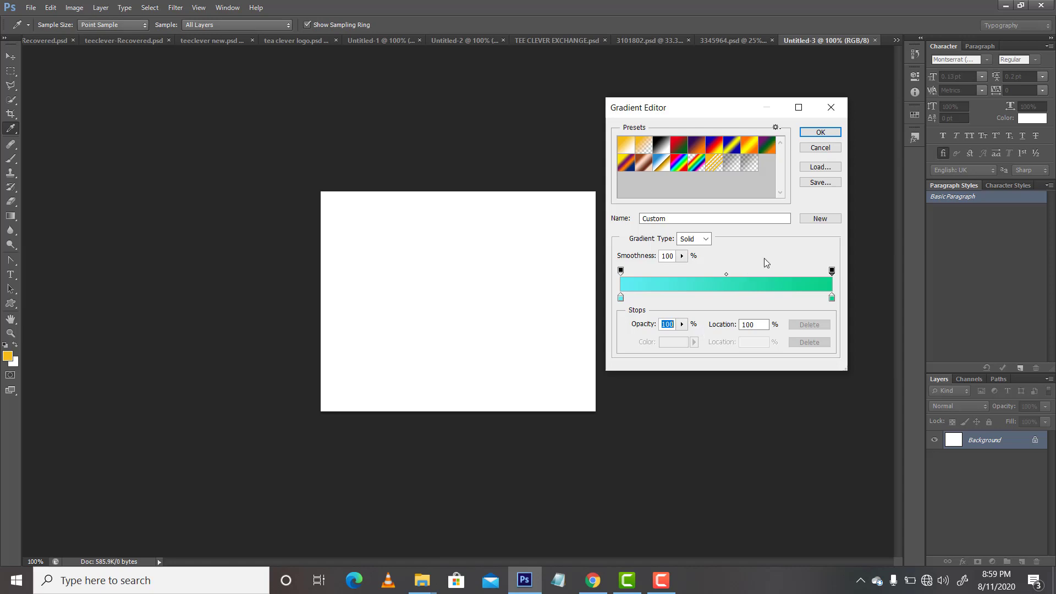
{"action": "key", "text": "Return"}
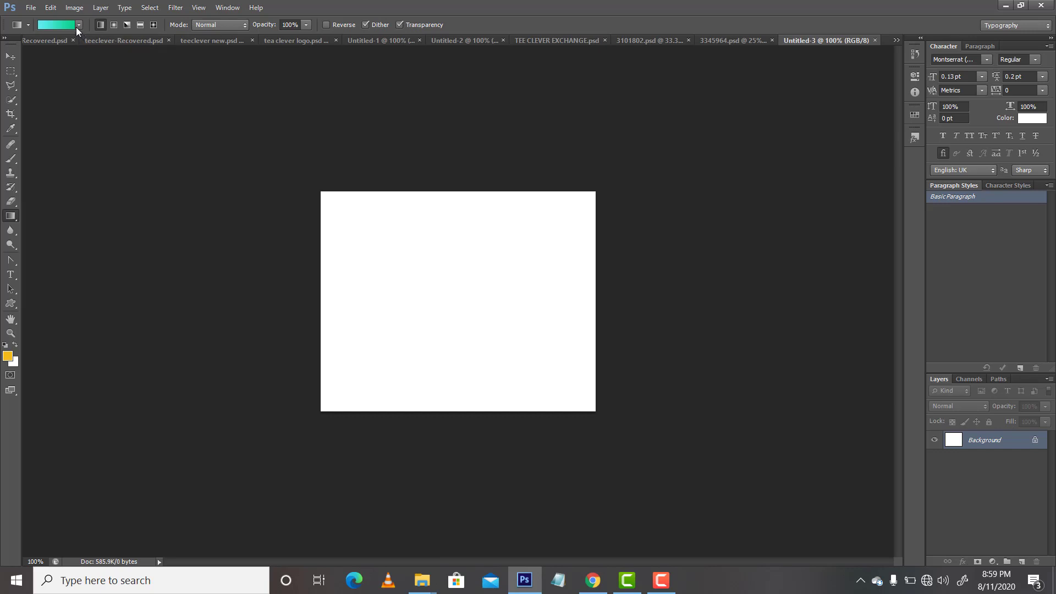
Reopen the gradient for editing and add an opacity stop and a colour stop at location 46%.
{"action": "left_click", "coordinate": [60, 25]}
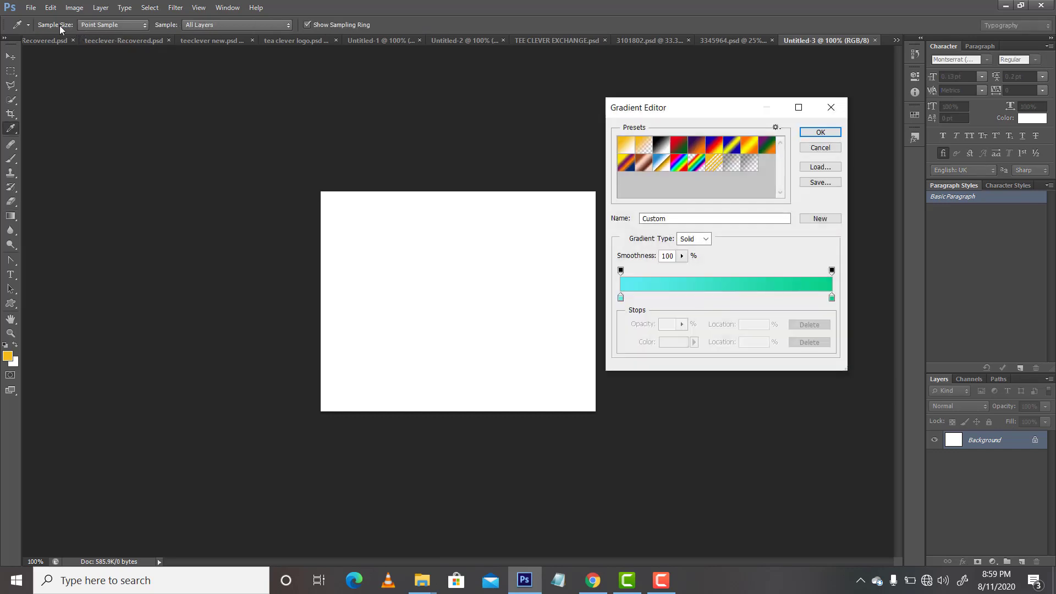
{"action": "left_click", "coordinate": [718, 274]}
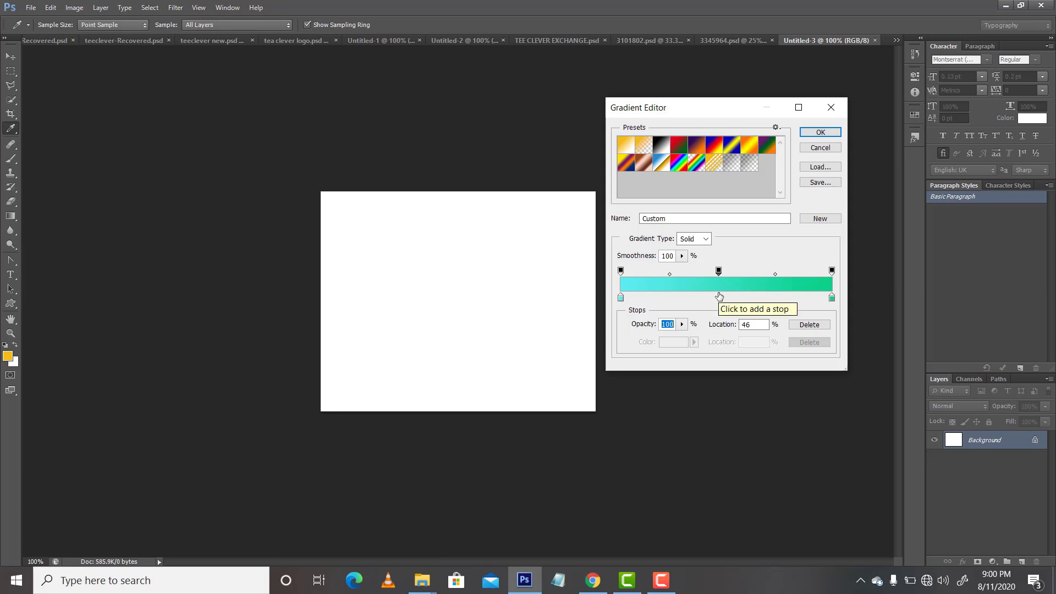
{"action": "left_click", "coordinate": [719, 296]}
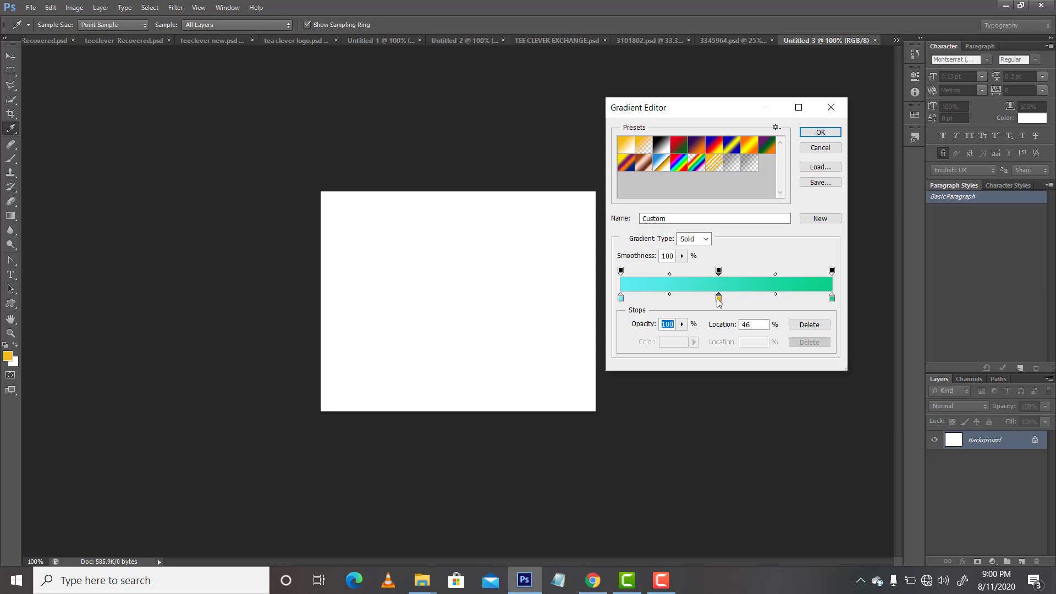
{"action": "left_click", "coordinate": [718, 299]}
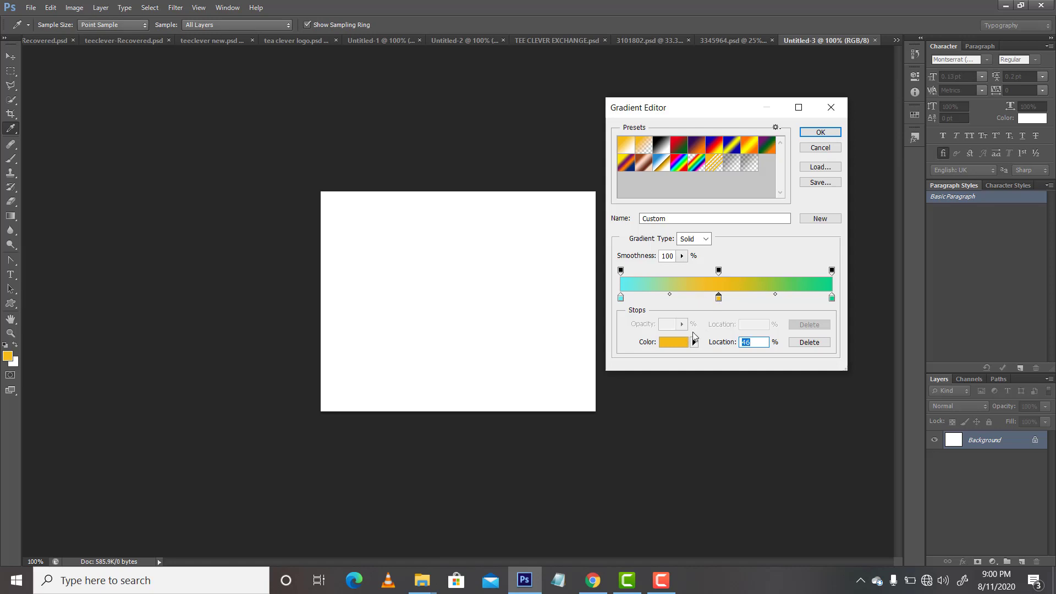
Set the middle colour stop to dark teal, hex 229a8b.
{"action": "left_click", "coordinate": [673, 341]}
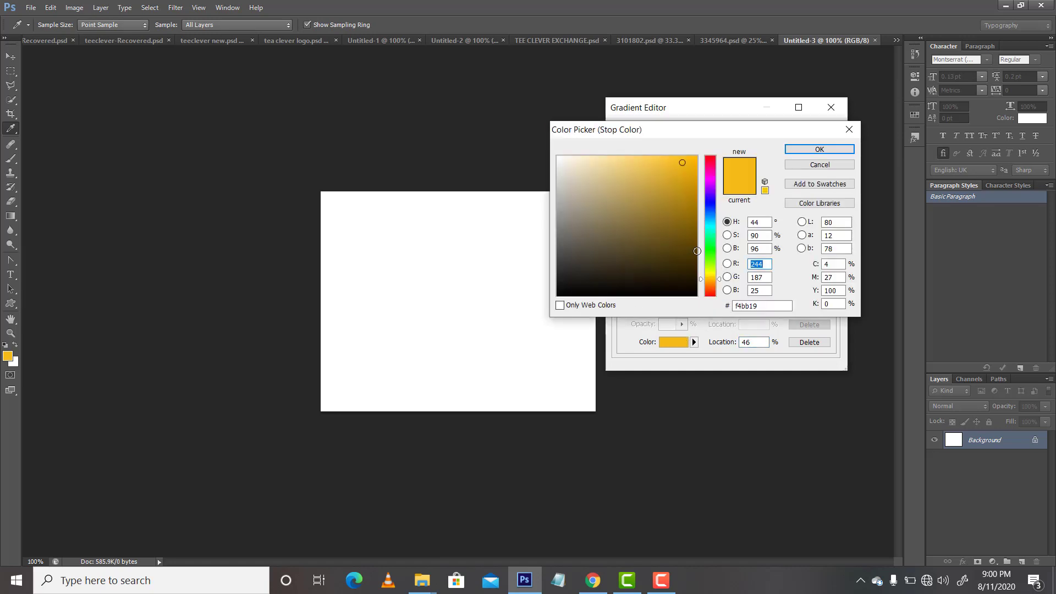
{"action": "left_click", "coordinate": [710, 229]}
{"action": "left_click", "coordinate": [666, 212]}
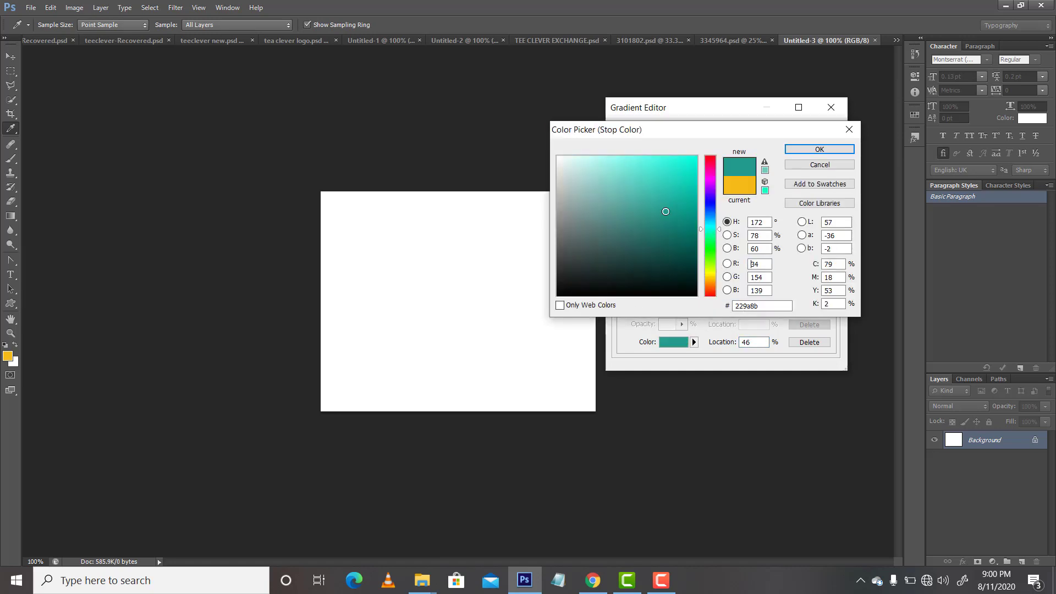
{"action": "left_click", "coordinate": [801, 150]}
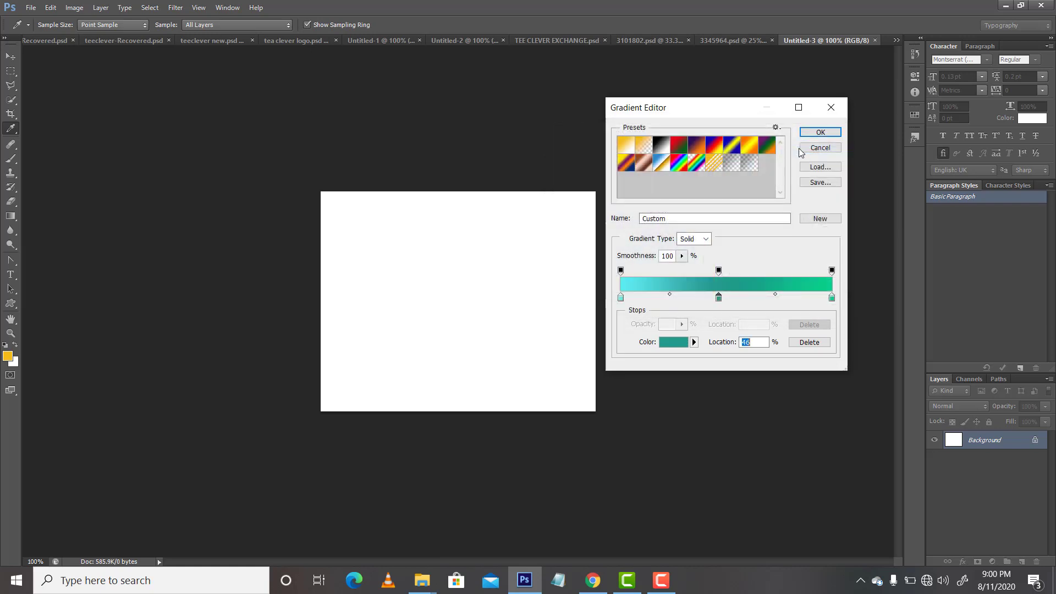
Set the middle opacity stop to 97% and accept the three-stop gradient.
{"action": "left_click", "coordinate": [719, 271]}
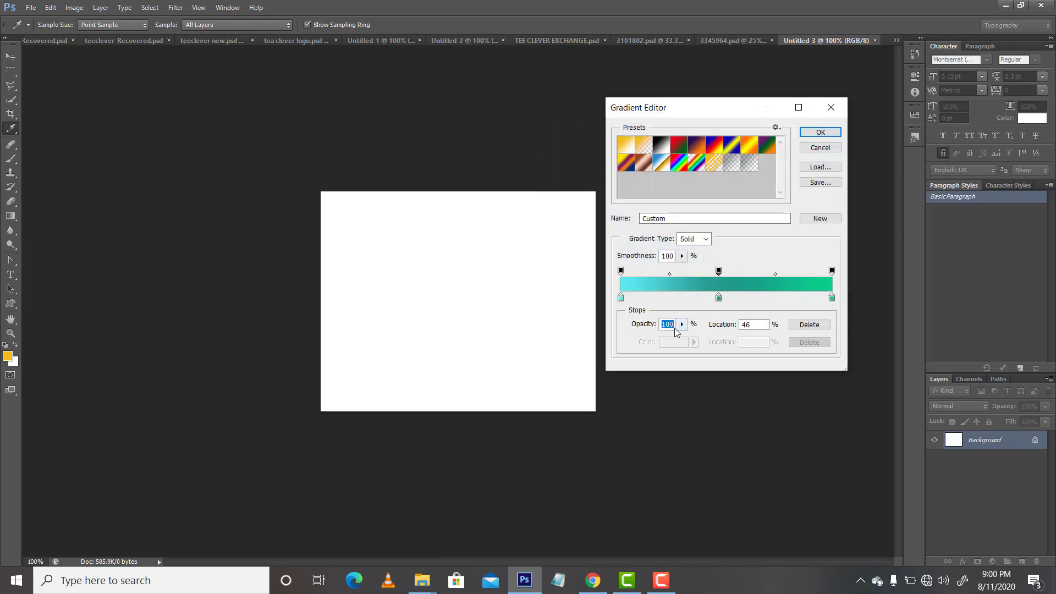
{"action": "left_click_drag", "start_coordinate": [650, 327], "coordinate": [647, 326]}
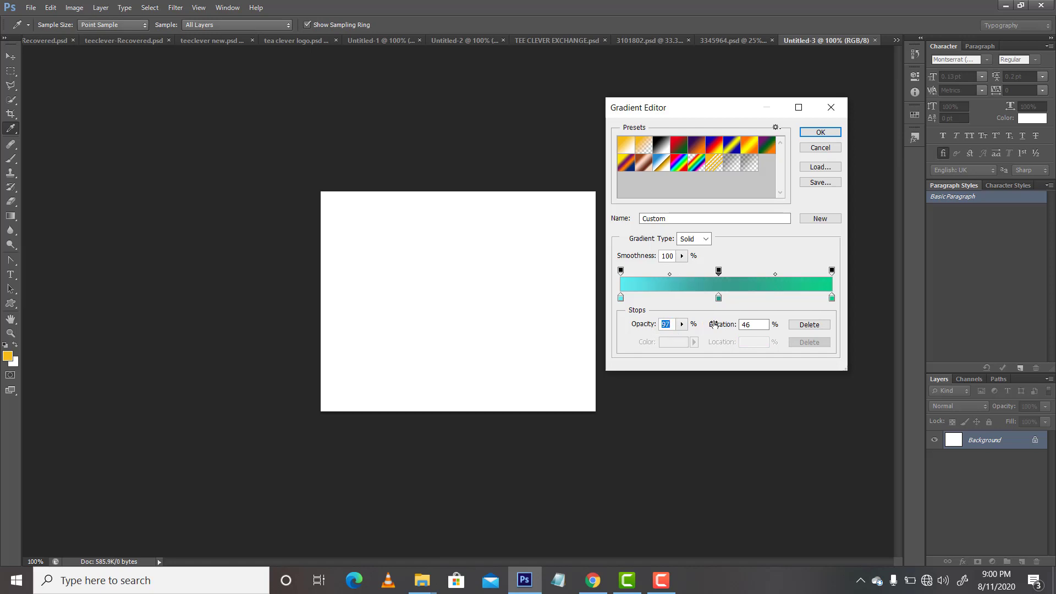
{"action": "key", "text": "Return"}
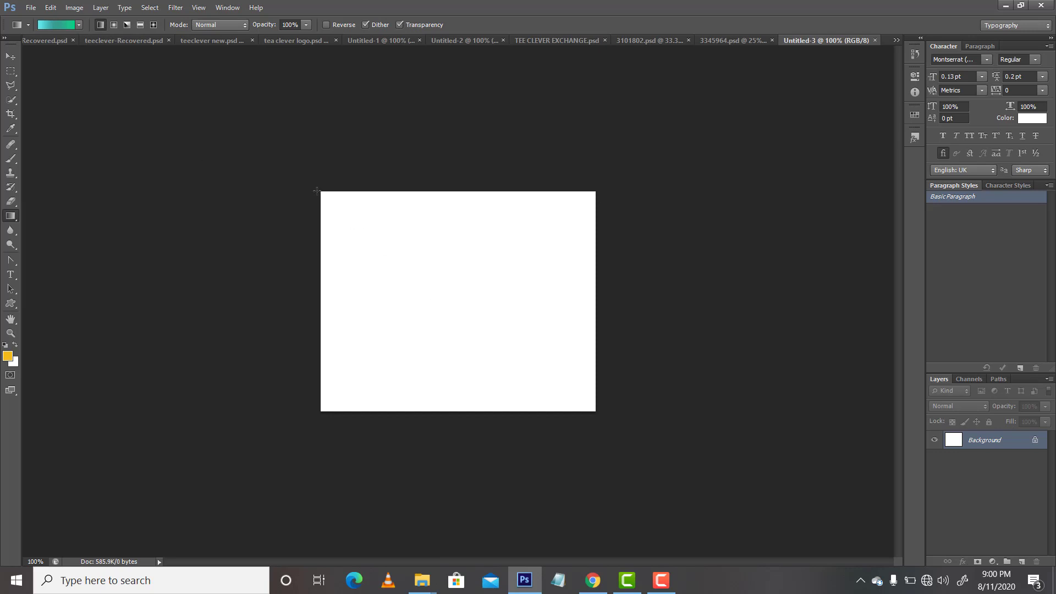
Fill the Background layer with the linear gradient diagonally from the canvas's upper-left corner to its lower-right corner.
{"action": "left_click_drag", "start_coordinate": [321, 192], "coordinate": [595, 410]}
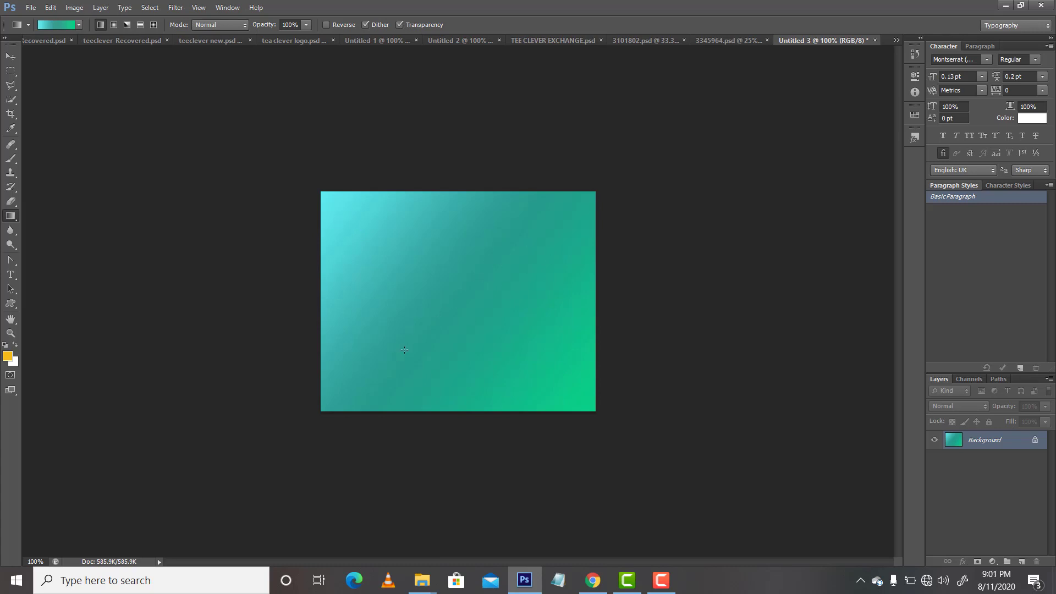
Try the angle gradient on the Background vertically and diagonally, and the reflected gradient from the canvas's upper-right to lower-left corner.
{"action": "left_click", "coordinate": [140, 27]}
{"action": "left_click_drag", "start_coordinate": [438, 193], "coordinate": [438, 409]}
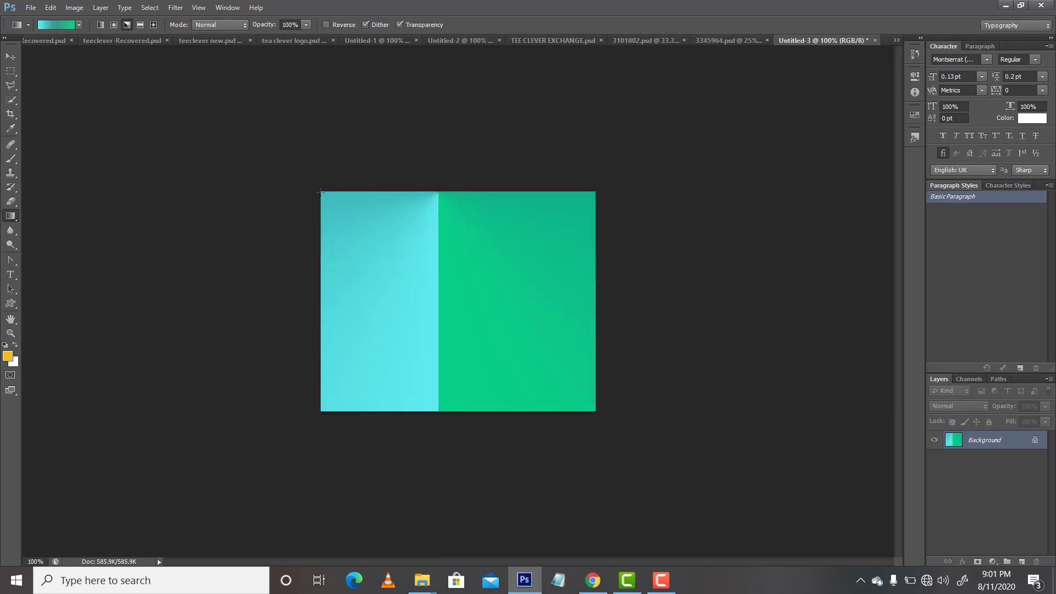
{"action": "left_click_drag", "start_coordinate": [322, 193], "coordinate": [589, 408]}
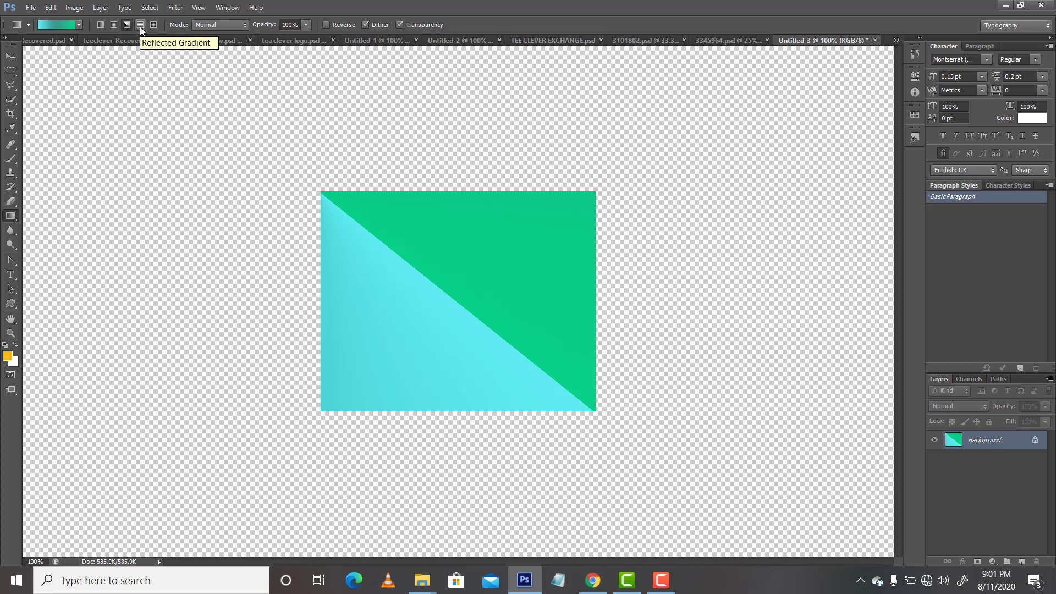
{"action": "left_click", "coordinate": [140, 26]}
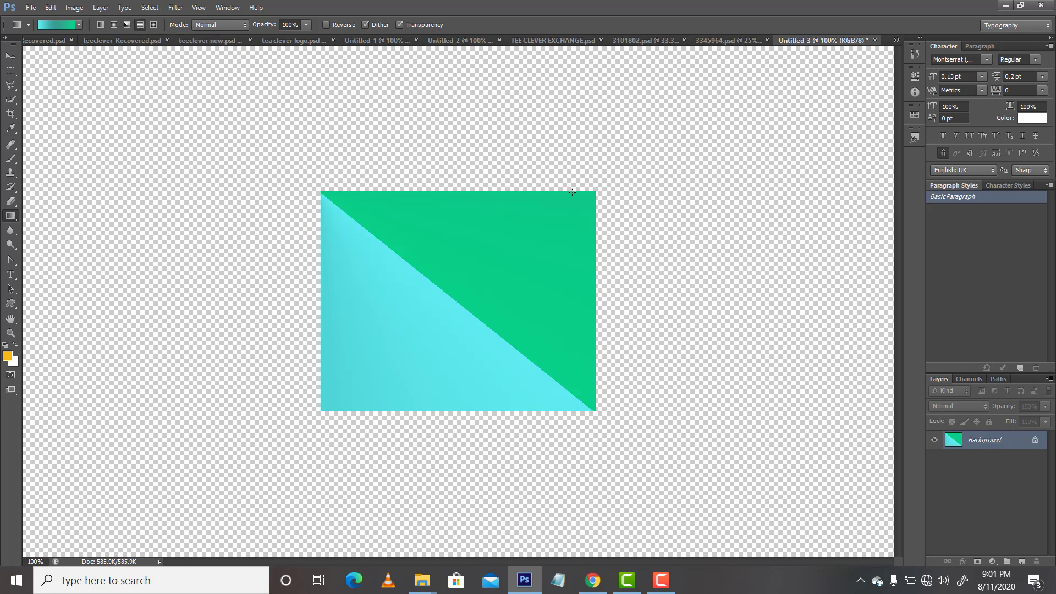
{"action": "left_click_drag", "start_coordinate": [599, 194], "coordinate": [323, 408]}
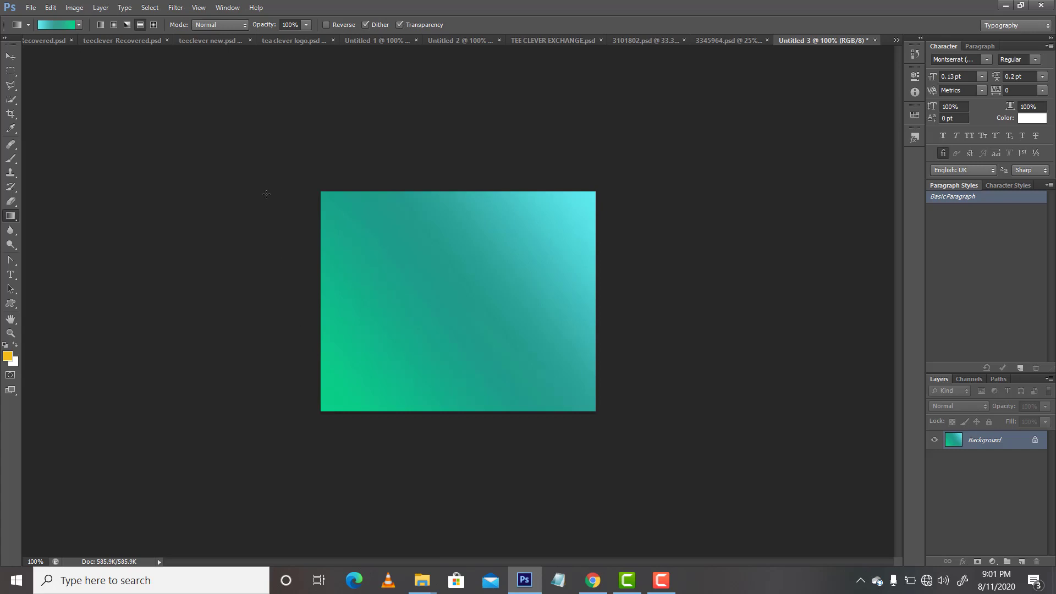
Fill the Background with the diamond gradient from the canvas's upper-left corner to its lower-right corner.
{"action": "left_click", "coordinate": [155, 26]}
{"action": "left_click_drag", "start_coordinate": [317, 193], "coordinate": [592, 409]}
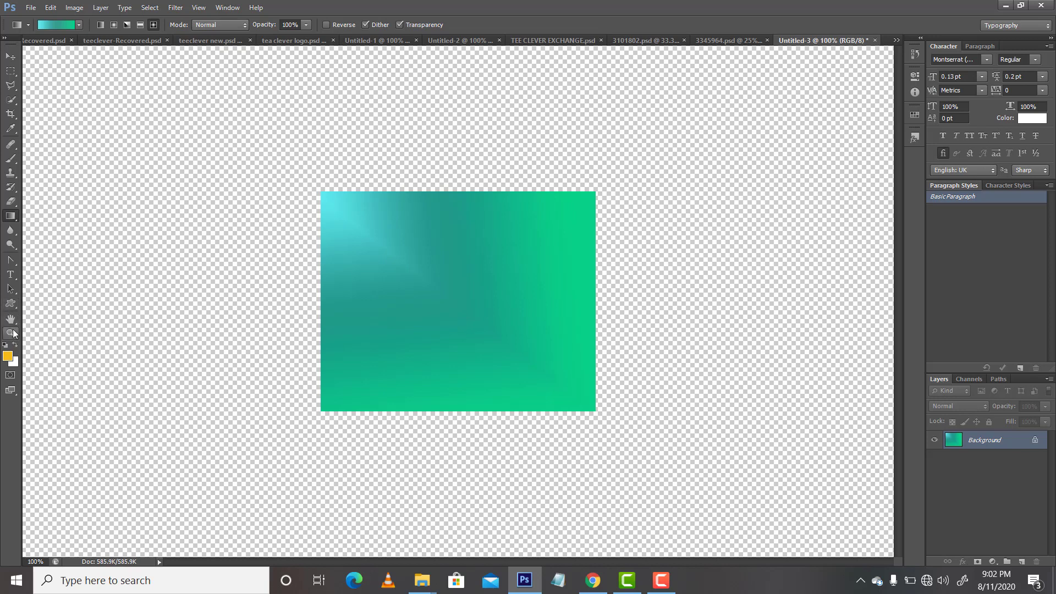
Draw a yellow rectangle shape about 119 by 104 px over the canvas's upper-right corner.
{"action": "left_click", "coordinate": [9, 308]}
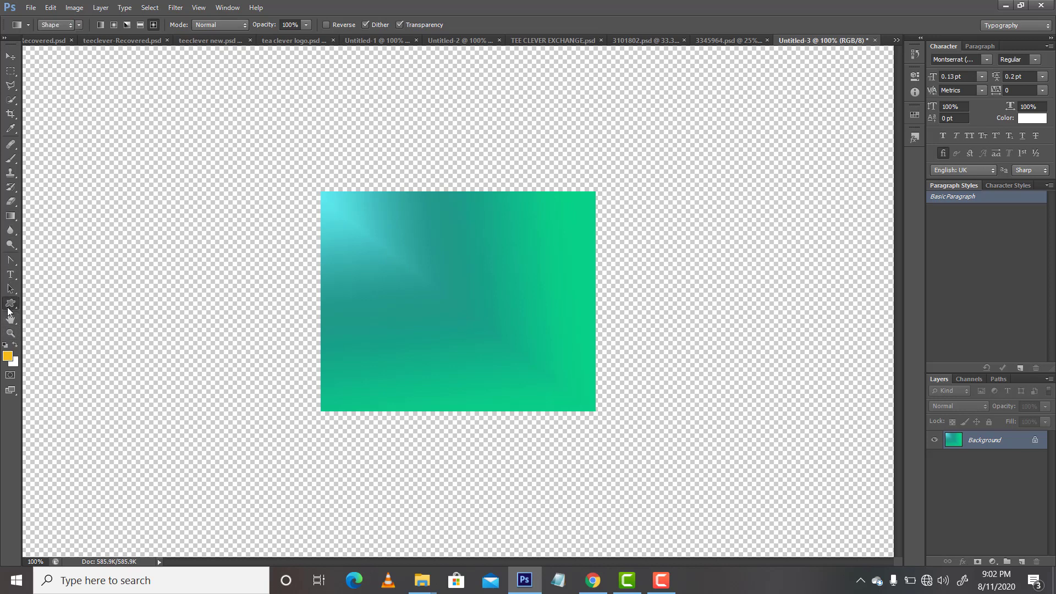
{"action": "left_click", "coordinate": [45, 301]}
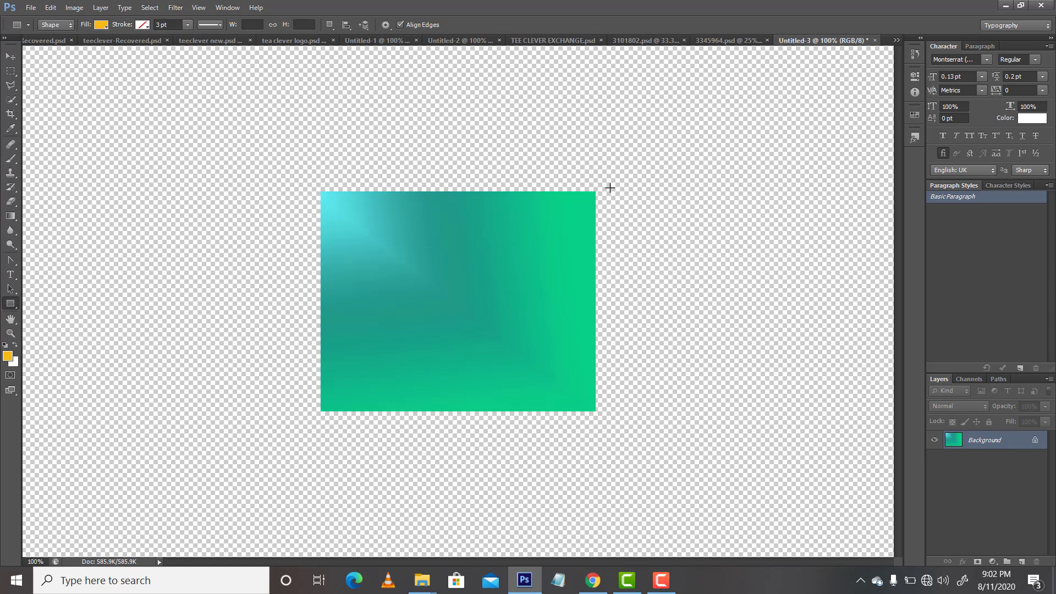
{"action": "left_click_drag", "start_coordinate": [548, 189], "coordinate": [613, 244]}
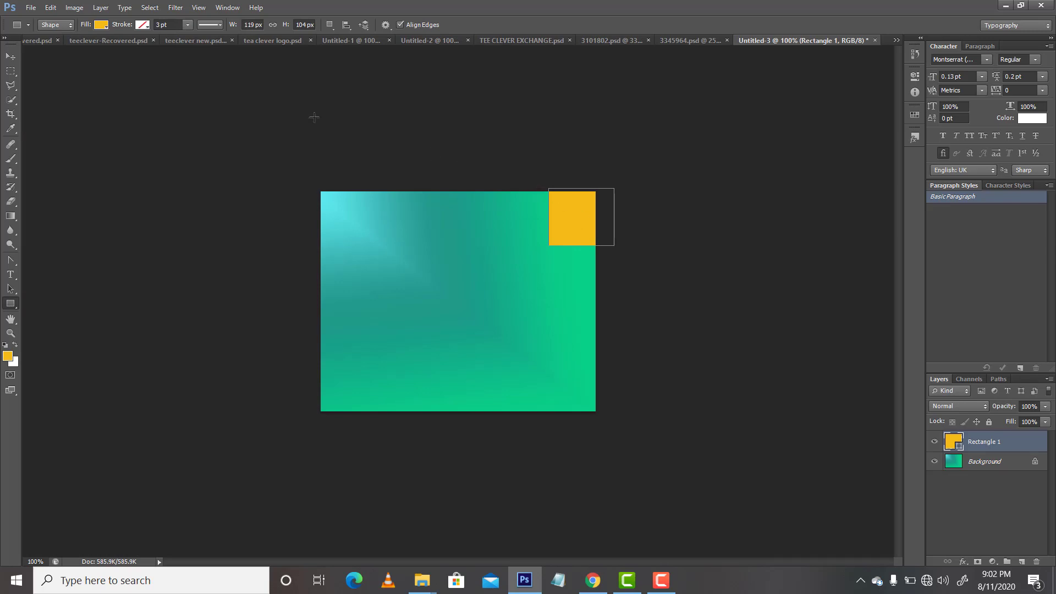
Switch the rectangle to a gradient fill and try several presets, including the yellow stripes and violet-green-orange, ending with gradient1.
{"action": "left_click", "coordinate": [100, 28]}
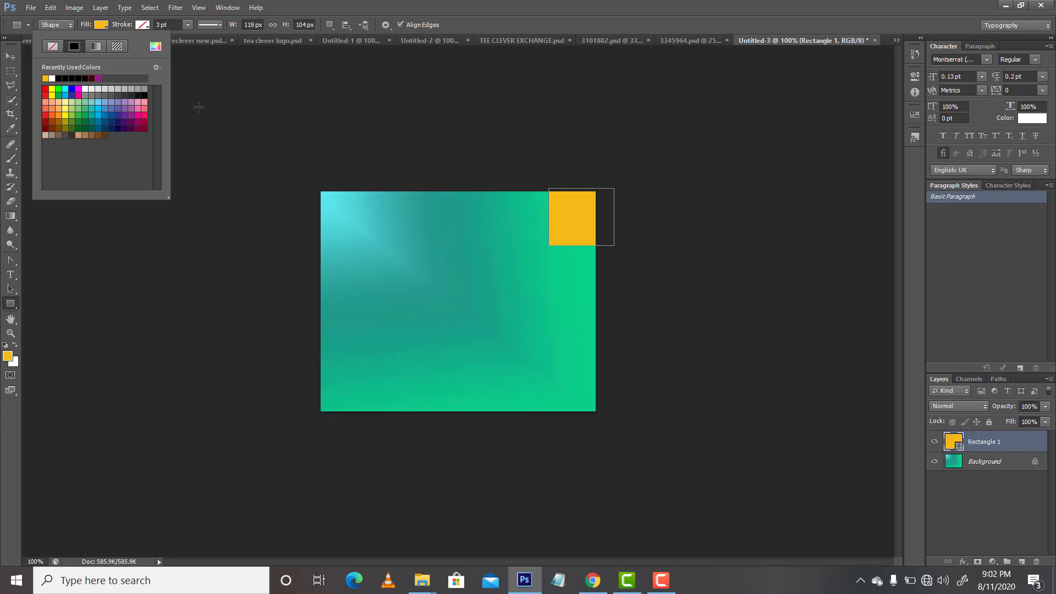
{"action": "left_click", "coordinate": [97, 48]}
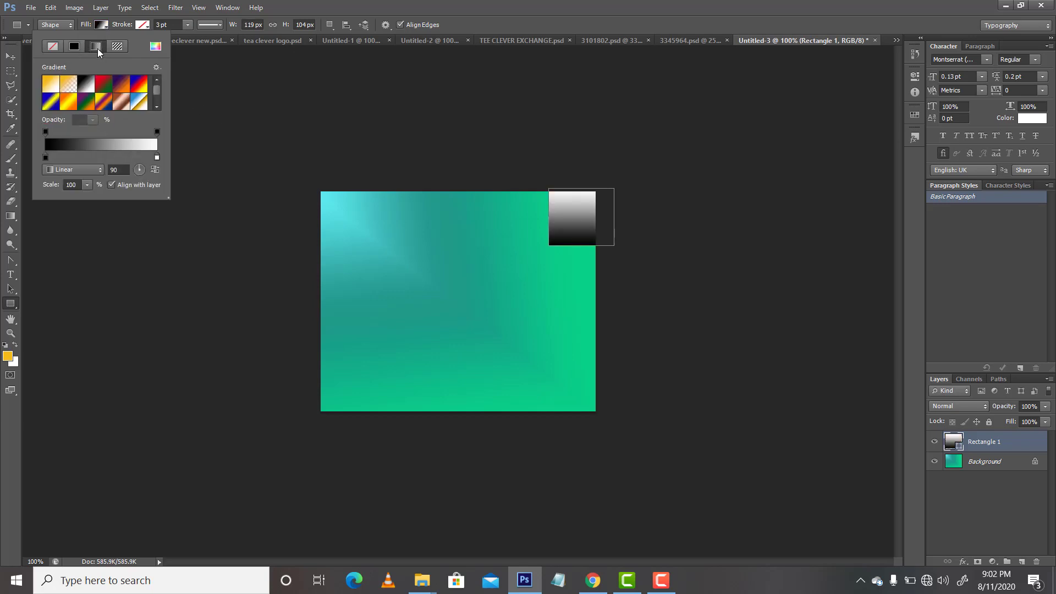
{"action": "scroll", "coordinate": [156, 90], "scroll_direction": "down", "scroll_amount": 1}
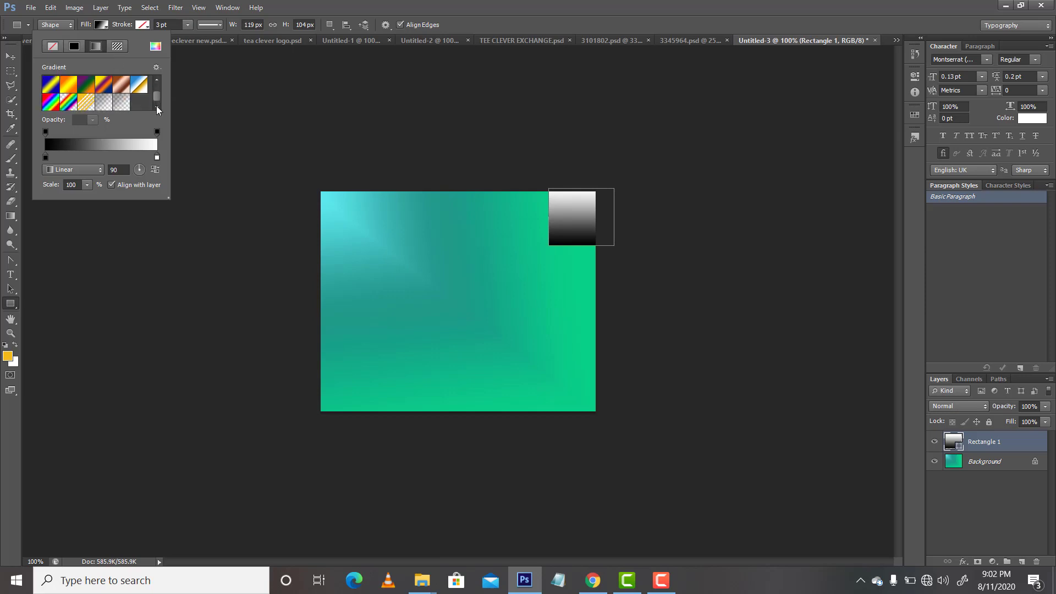
{"action": "left_click", "coordinate": [119, 108]}
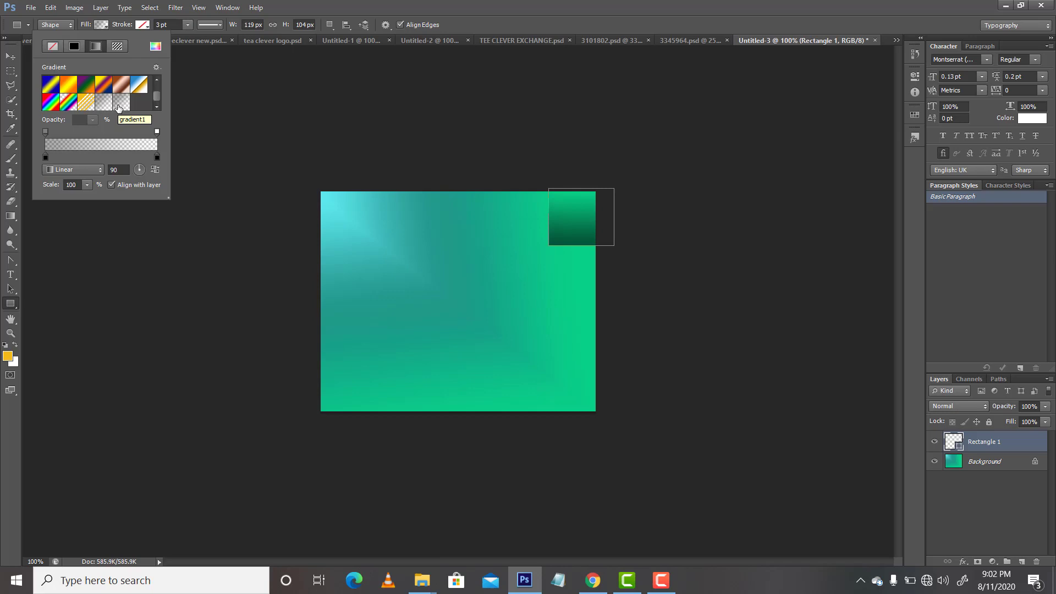
{"action": "left_click", "coordinate": [72, 104]}
{"action": "left_click", "coordinate": [91, 108]}
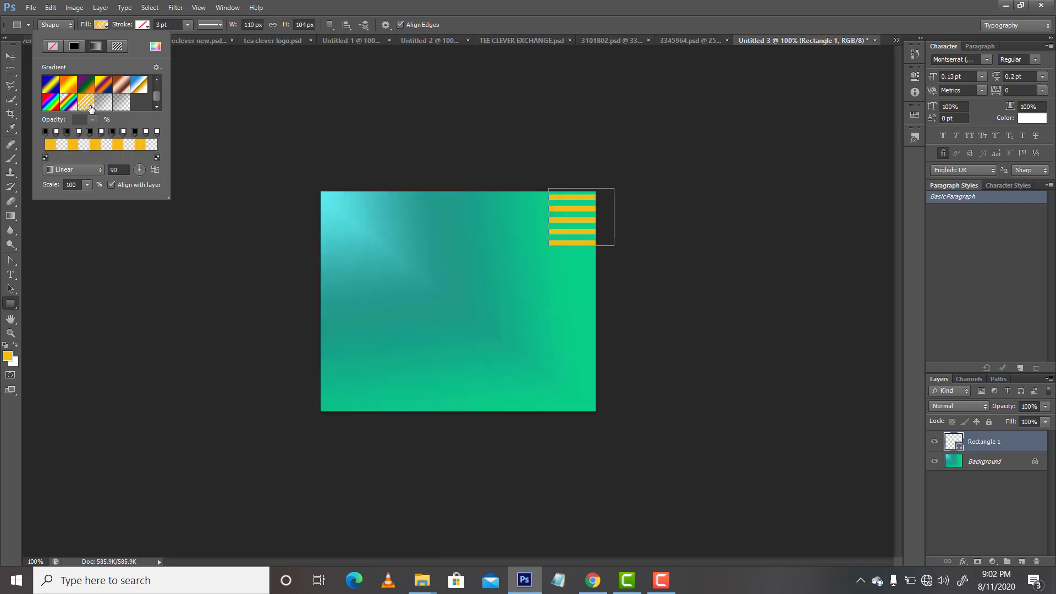
{"action": "left_click", "coordinate": [89, 91]}
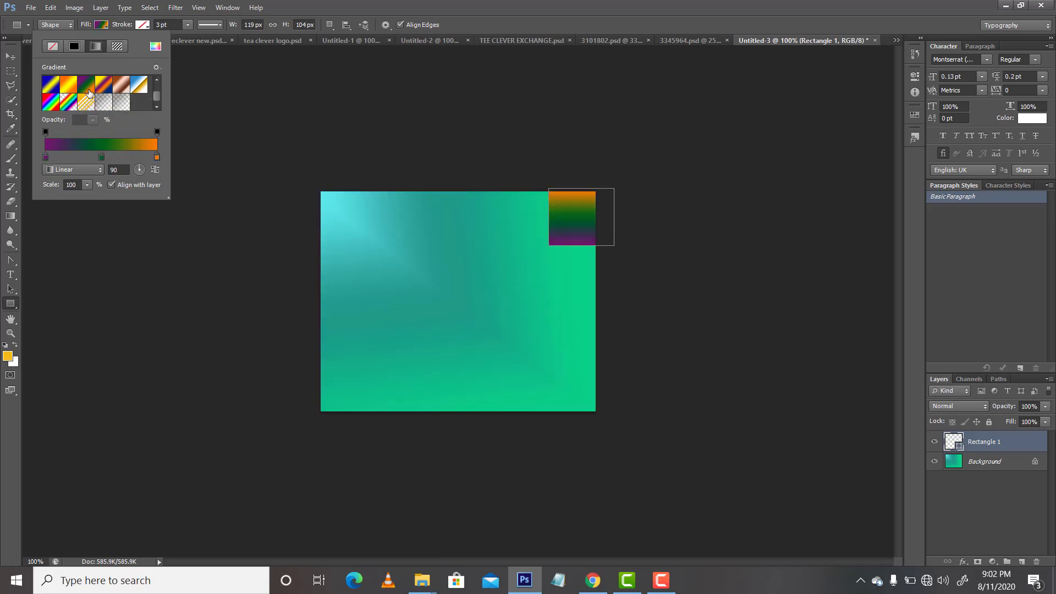
{"action": "left_click", "coordinate": [105, 88]}
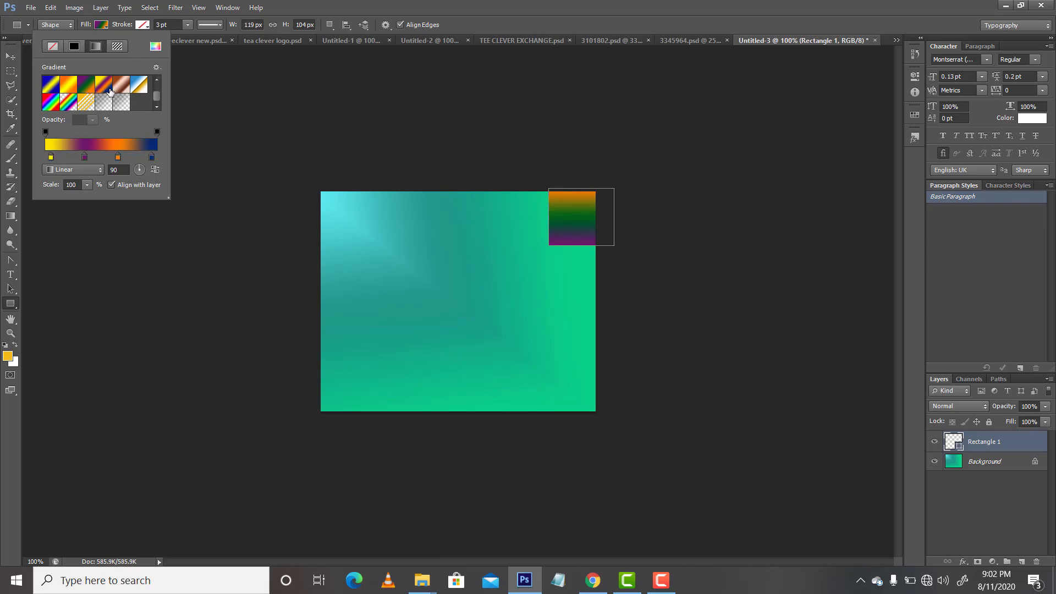
{"action": "left_click", "coordinate": [118, 104]}
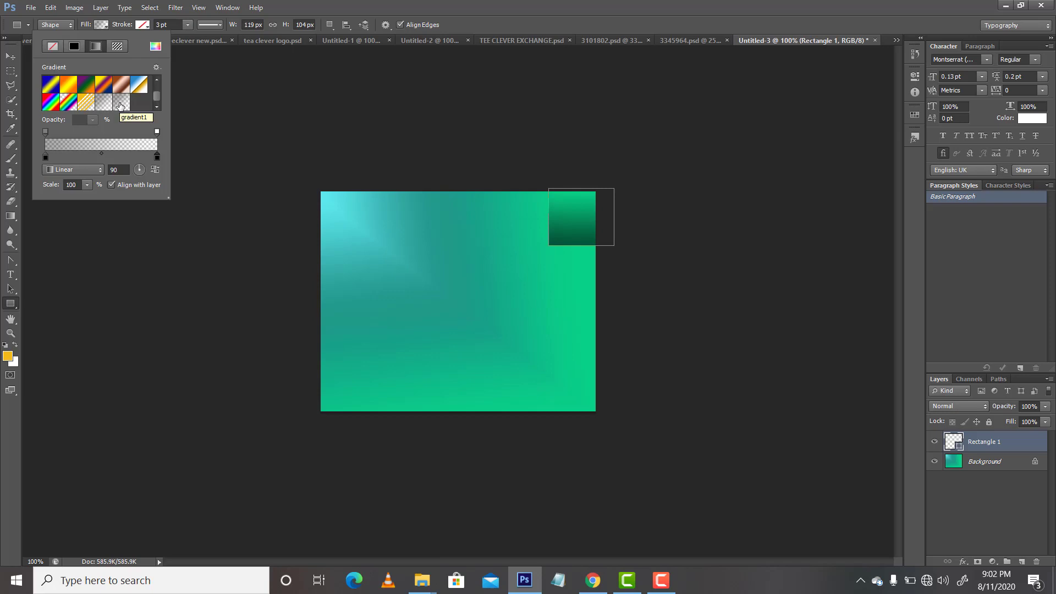
Keep the rectangle's fill gradient style at Linear and add a white colour stop about two-thirds along the gradient.
{"action": "left_click", "coordinate": [57, 170]}
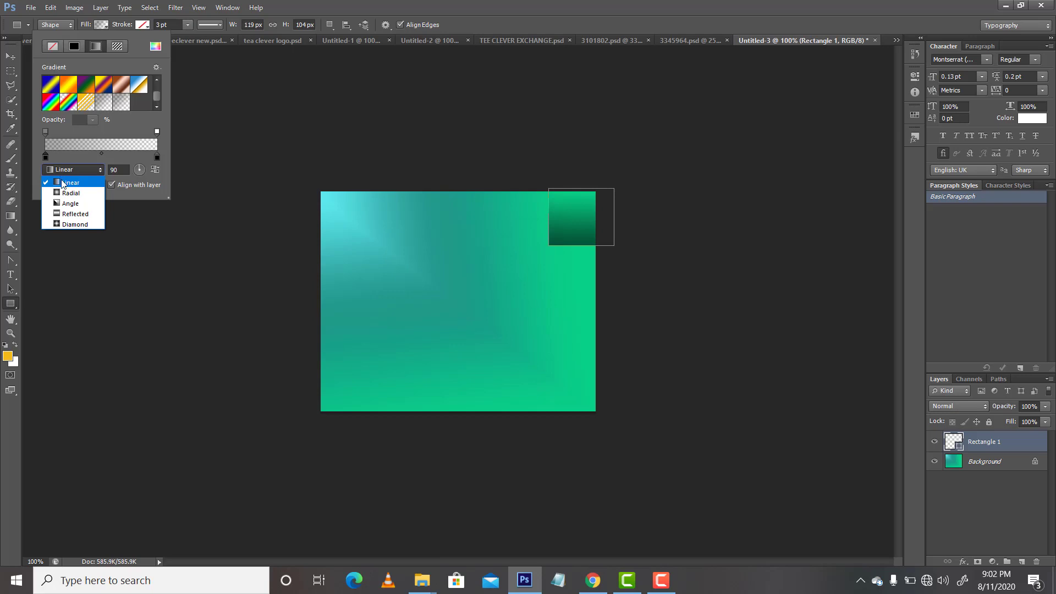
{"action": "left_click", "coordinate": [70, 182]}
{"action": "left_click", "coordinate": [83, 188]}
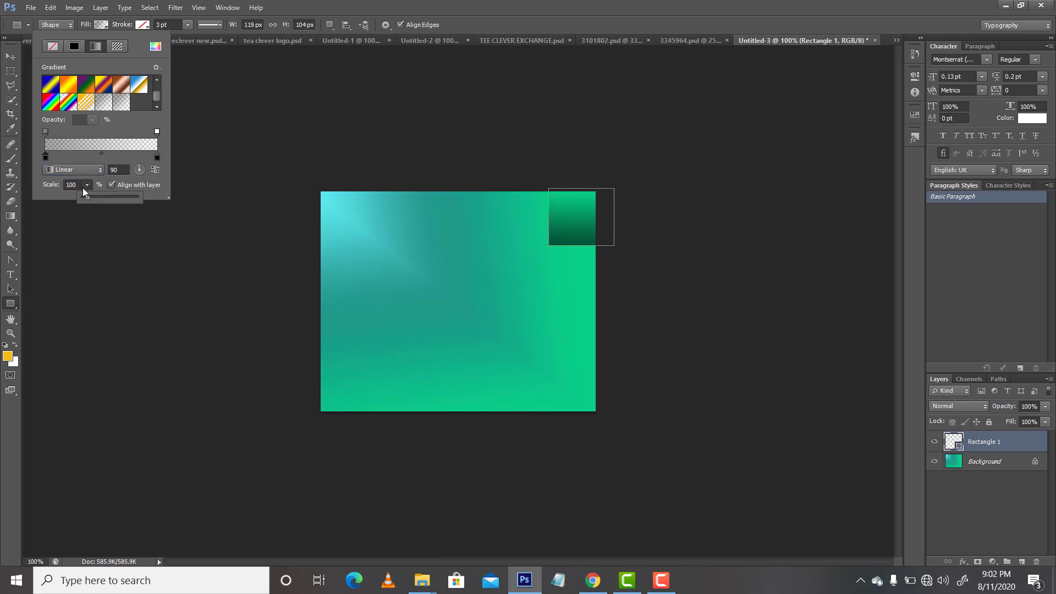
{"action": "left_click", "coordinate": [124, 161]}
{"action": "left_click", "coordinate": [119, 157]}
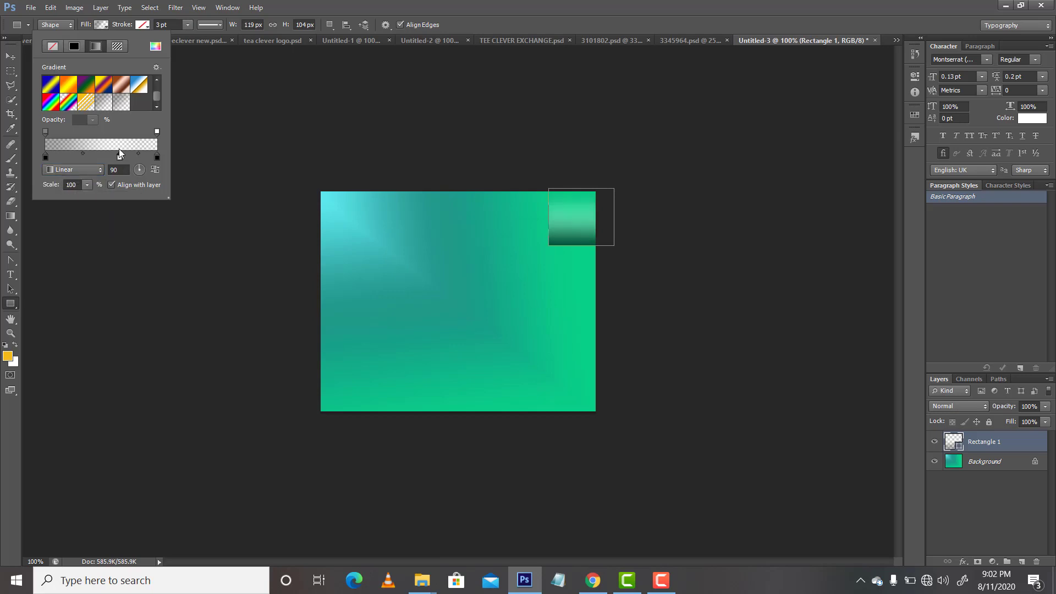
Try a solid black fill, no fill, and the yellow-white, yellow-transparent, black-white and red-green gradient presets on the rectangle.
{"action": "left_click", "coordinate": [80, 46]}
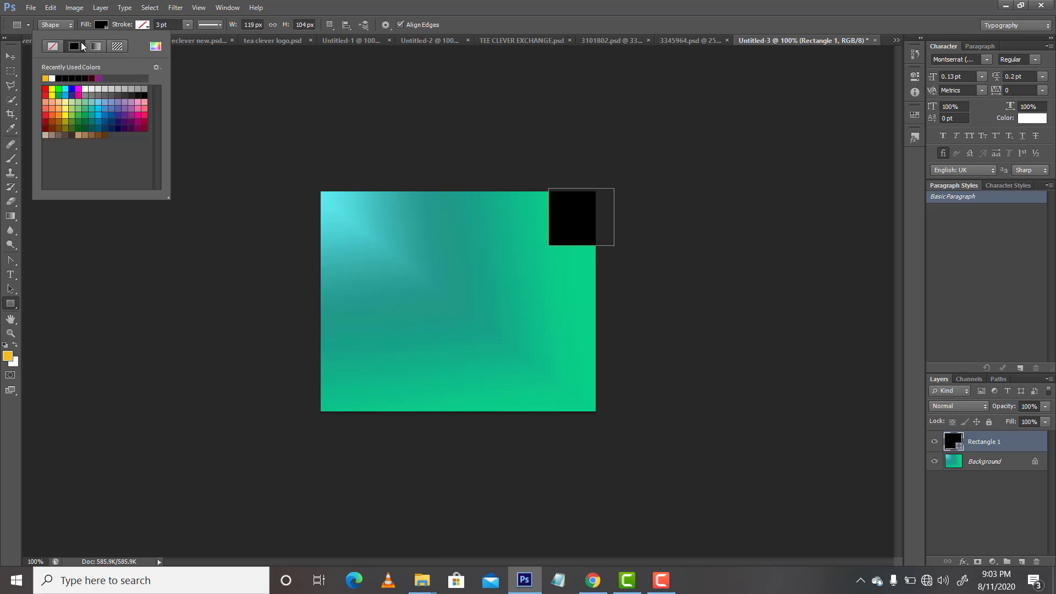
{"action": "left_click", "coordinate": [52, 47]}
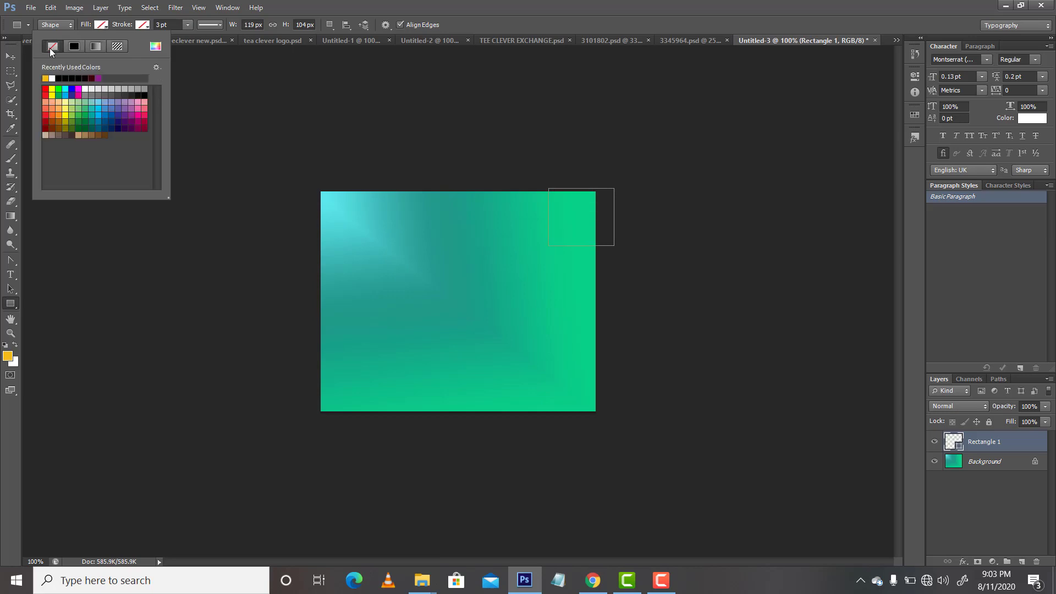
{"action": "left_click", "coordinate": [92, 47]}
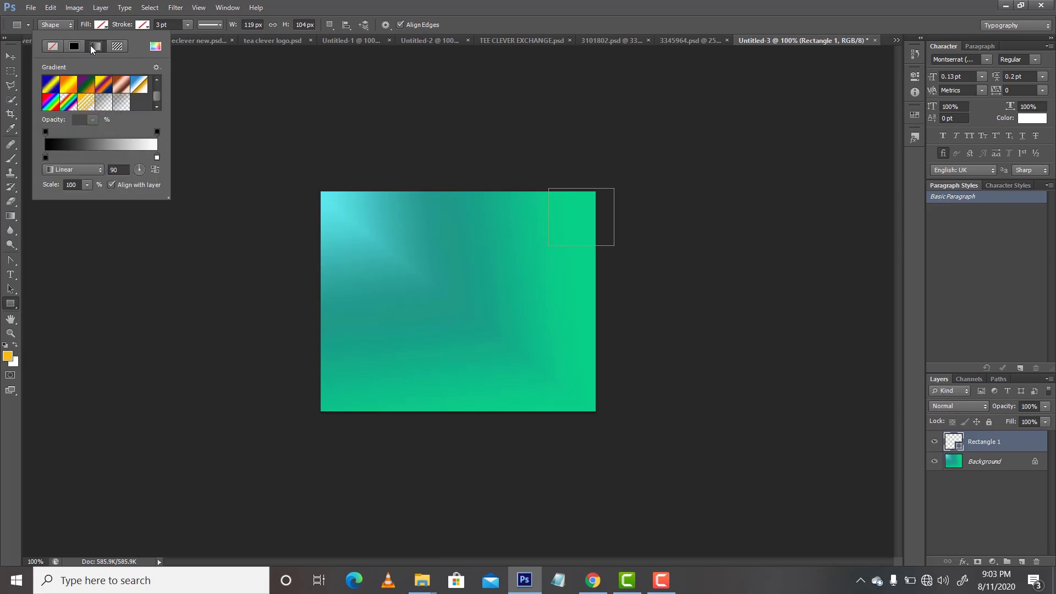
{"action": "scroll", "coordinate": [157, 97], "scroll_direction": "up", "scroll_amount": 2}
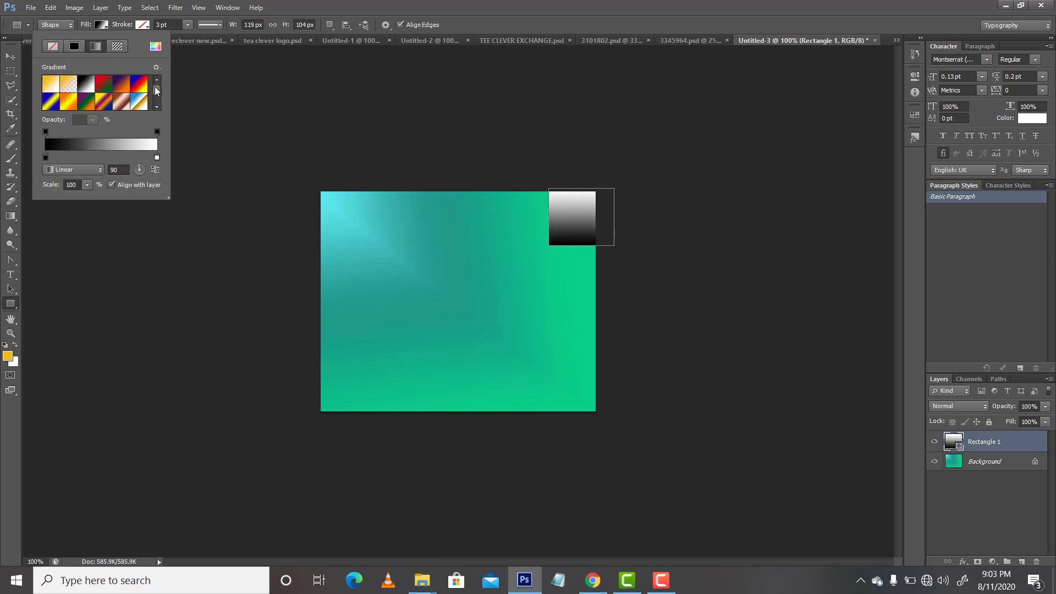
{"action": "left_click", "coordinate": [49, 85]}
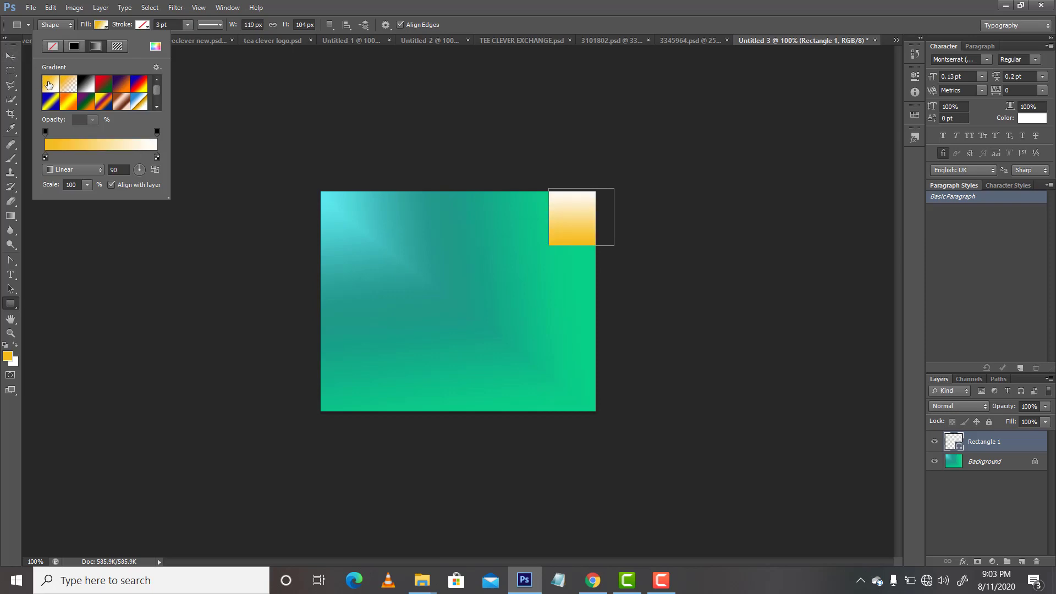
{"action": "left_click", "coordinate": [64, 91]}
{"action": "left_click", "coordinate": [88, 91]}
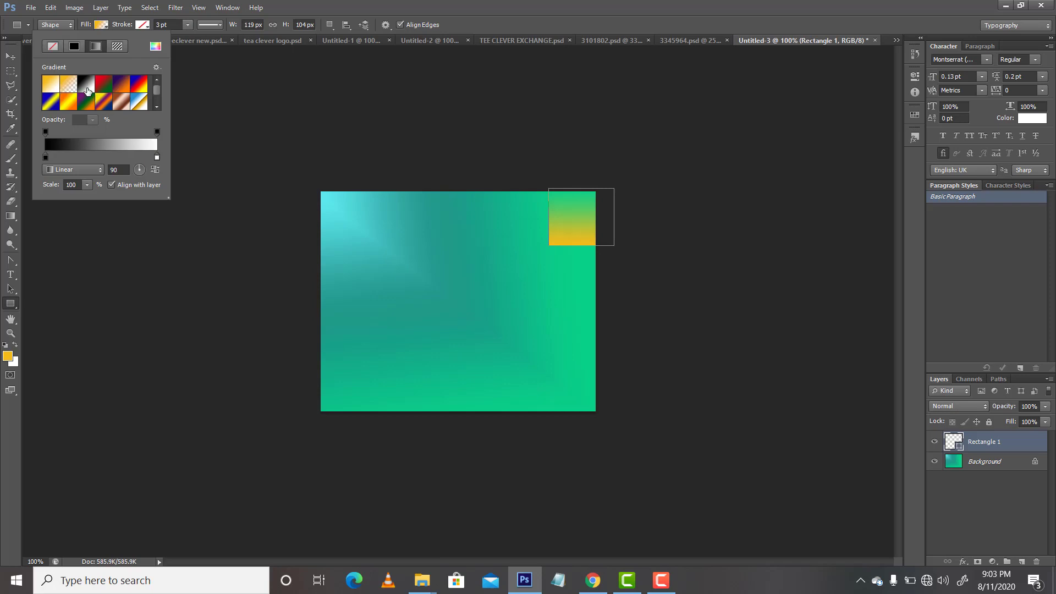
{"action": "left_click", "coordinate": [103, 90]}
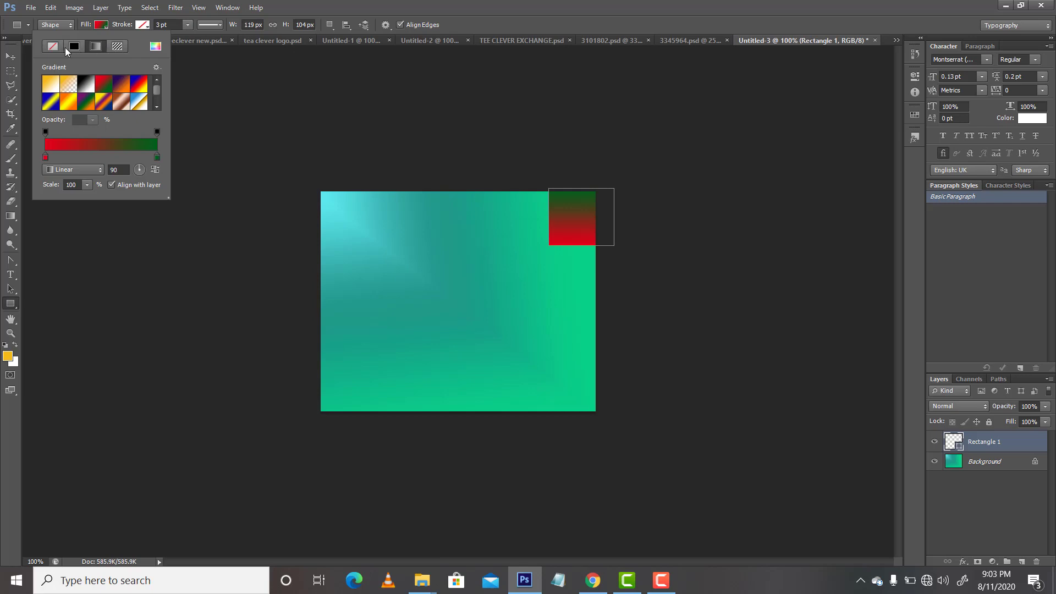
Set the rectangle's fill to solid white from the recently used colours.
{"action": "left_click", "coordinate": [74, 46]}
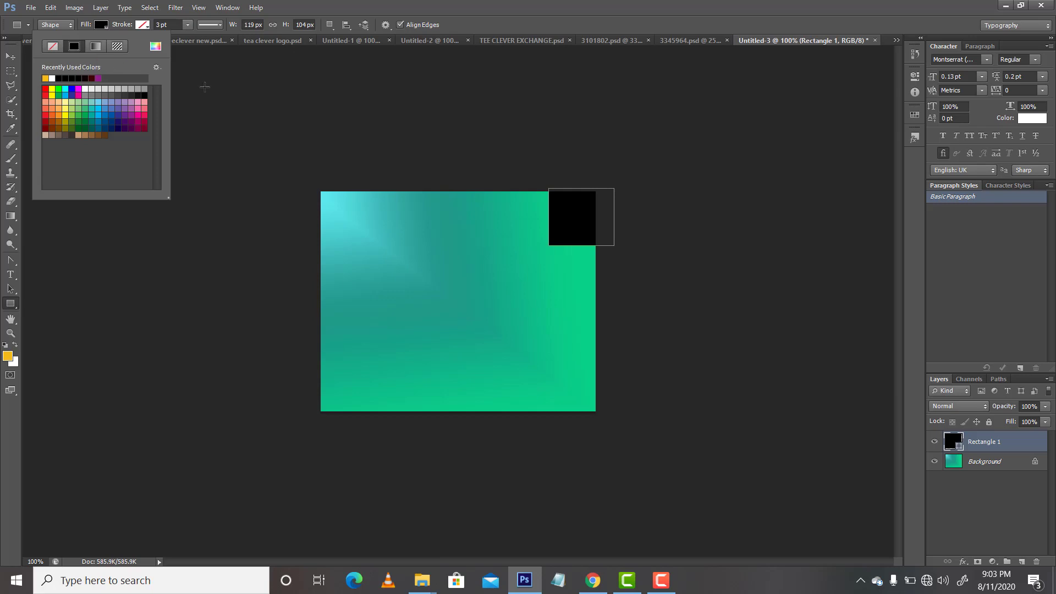
{"action": "left_click", "coordinate": [52, 78]}
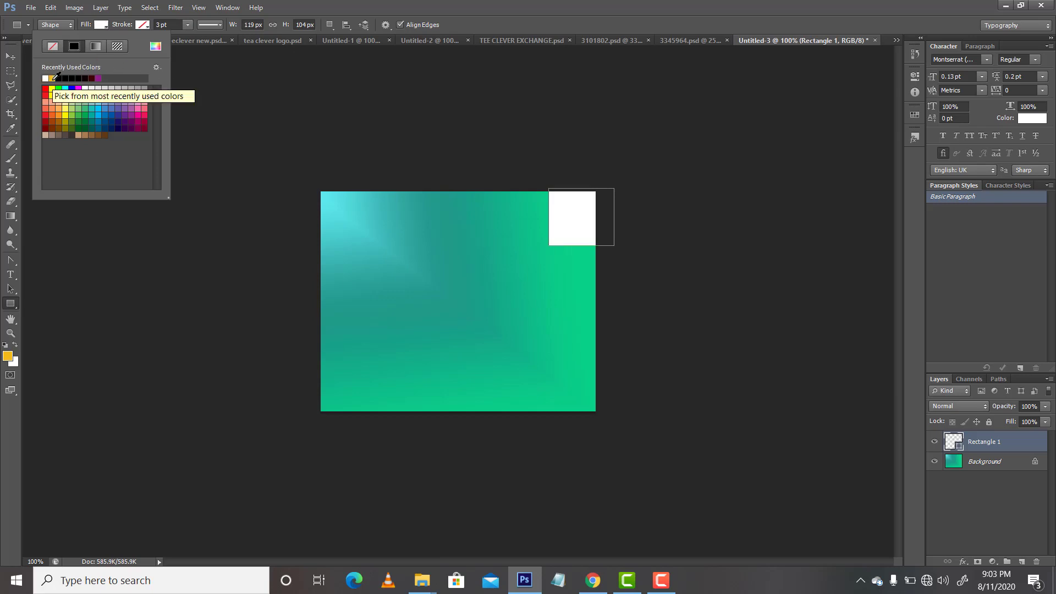
{"action": "key", "text": "Escape"}
Rotate the white rectangle about 55°, enlarge it to about 191% by 183%, and position it to cut diagonally across the canvas's upper-right corner.
{"action": "key", "text": "v"}
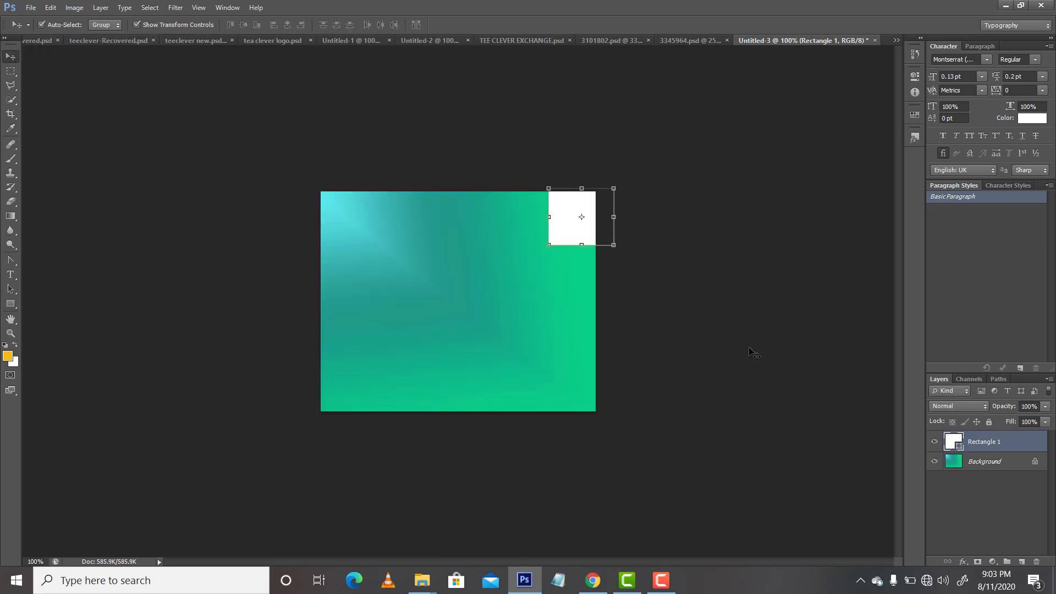
{"action": "left_click", "coordinate": [821, 418]}
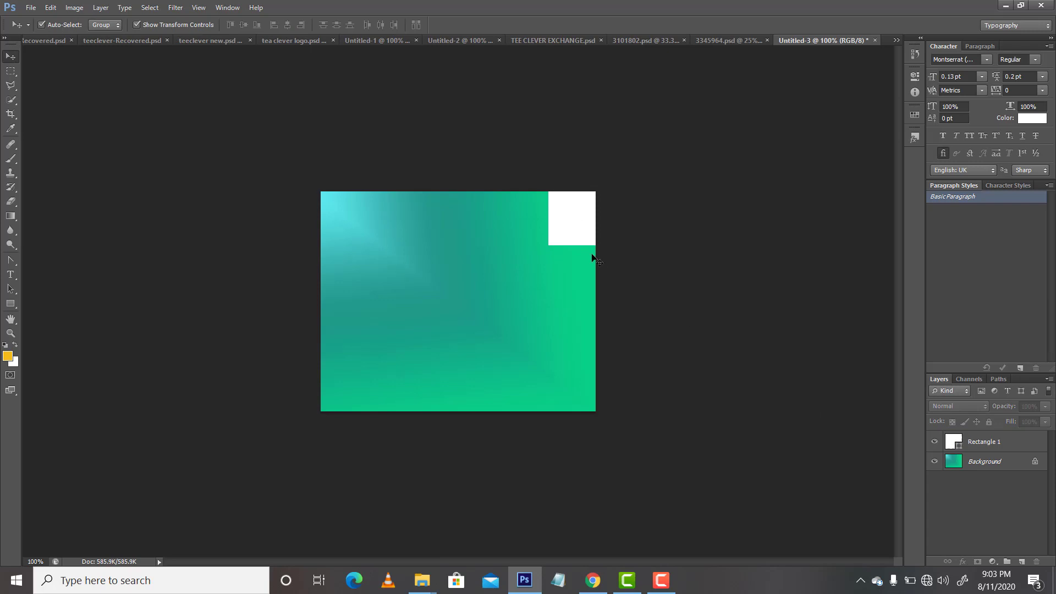
{"action": "left_click", "coordinate": [573, 236]}
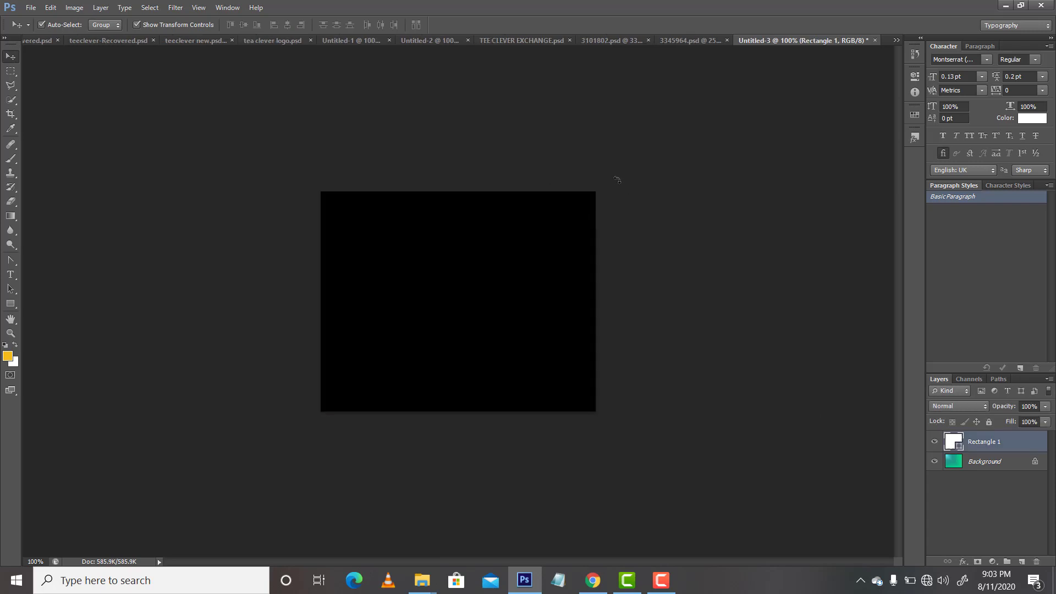
{"action": "left_click_drag", "start_coordinate": [635, 187], "coordinate": [667, 233]}
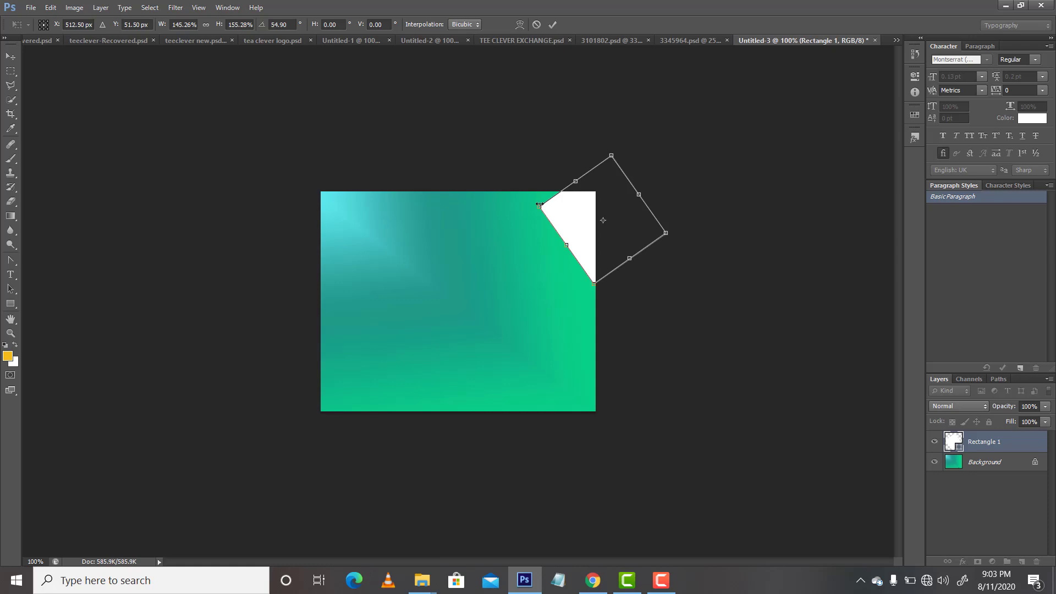
{"action": "left_click_drag", "start_coordinate": [539, 208], "coordinate": [509, 192]}
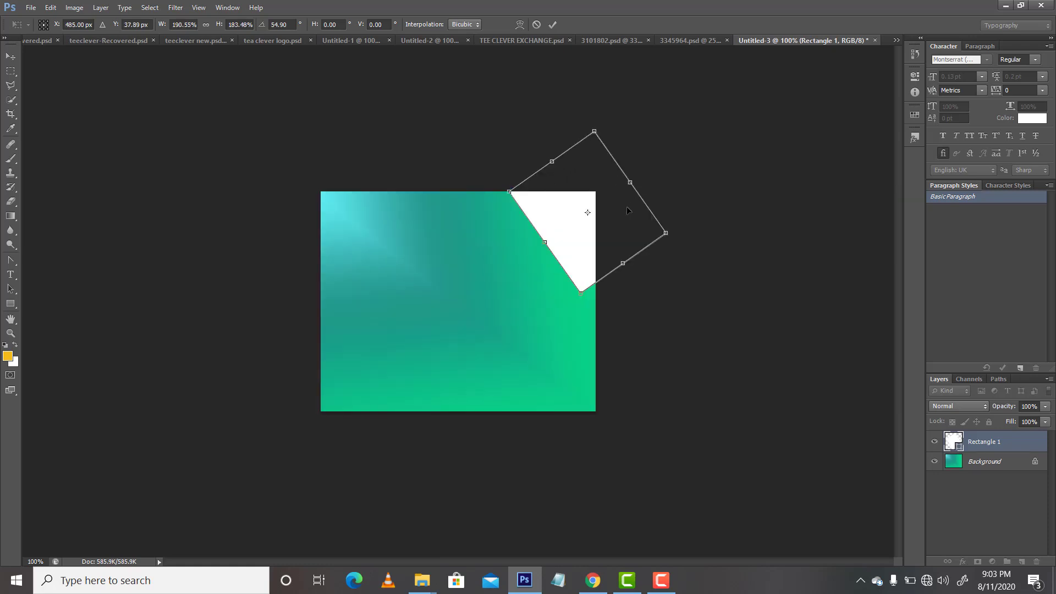
{"action": "left_click_drag", "start_coordinate": [627, 210], "coordinate": [649, 197]}
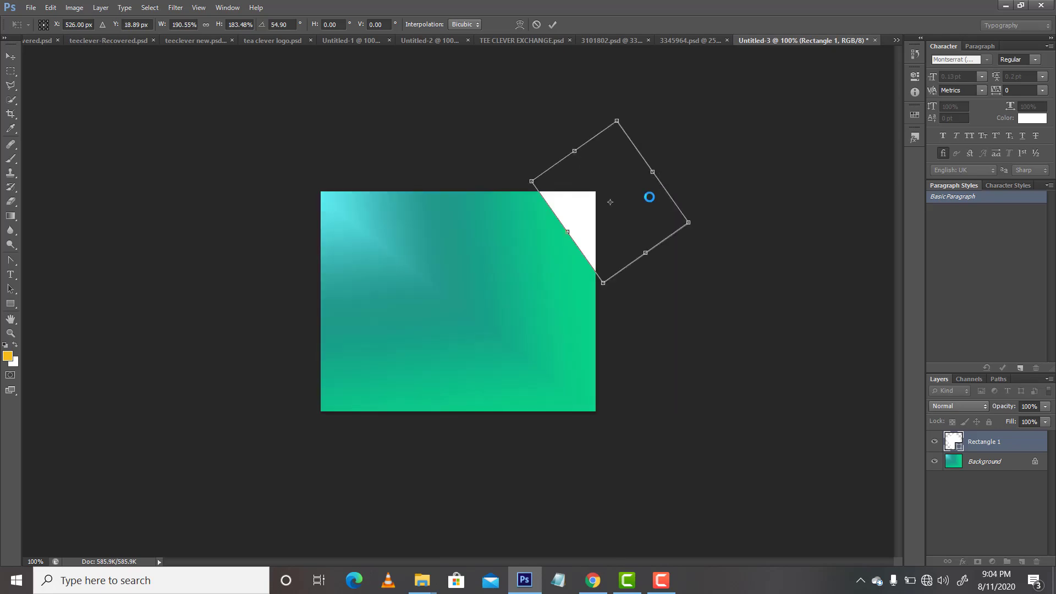
{"action": "key", "text": "Return"}
{"action": "left_click", "coordinate": [770, 313]}
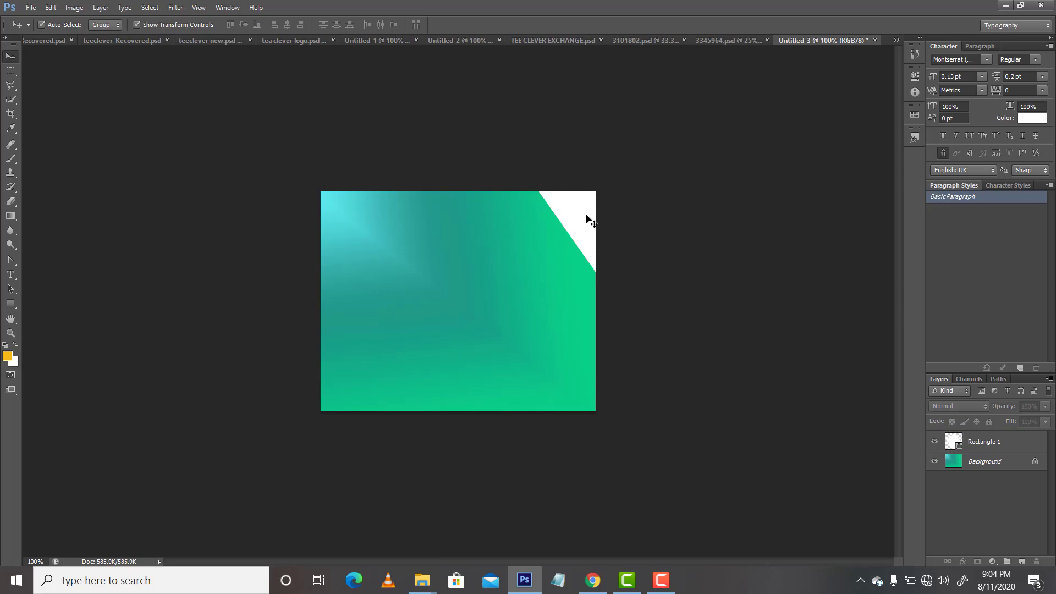
Recolour the white corner rectangle to the teal #199f88 sampled from the canvas gradient.
{"action": "left_click", "coordinate": [573, 231]}
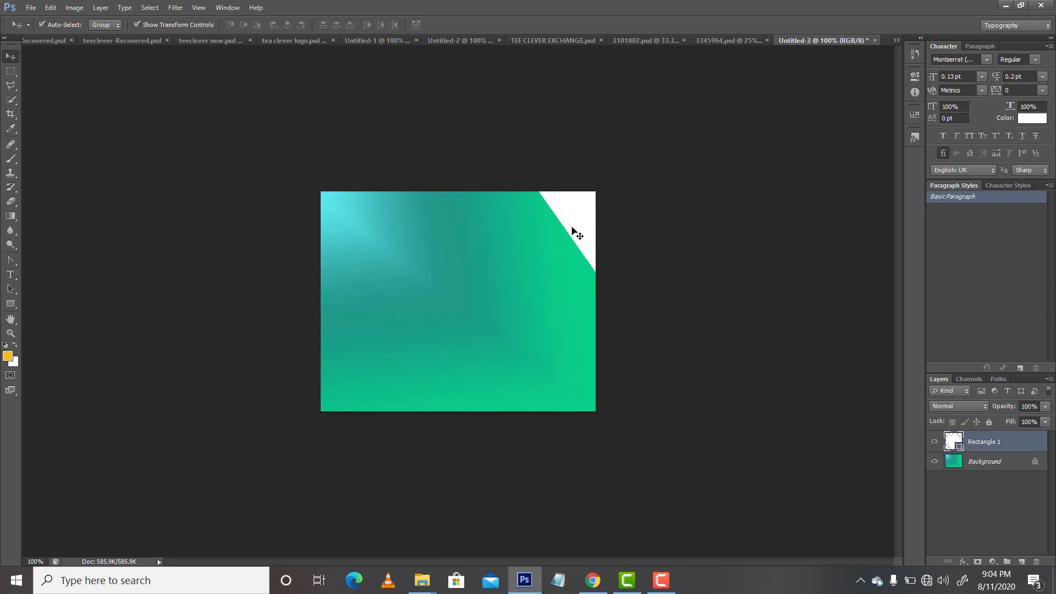
{"action": "left_click", "coordinate": [1027, 122]}
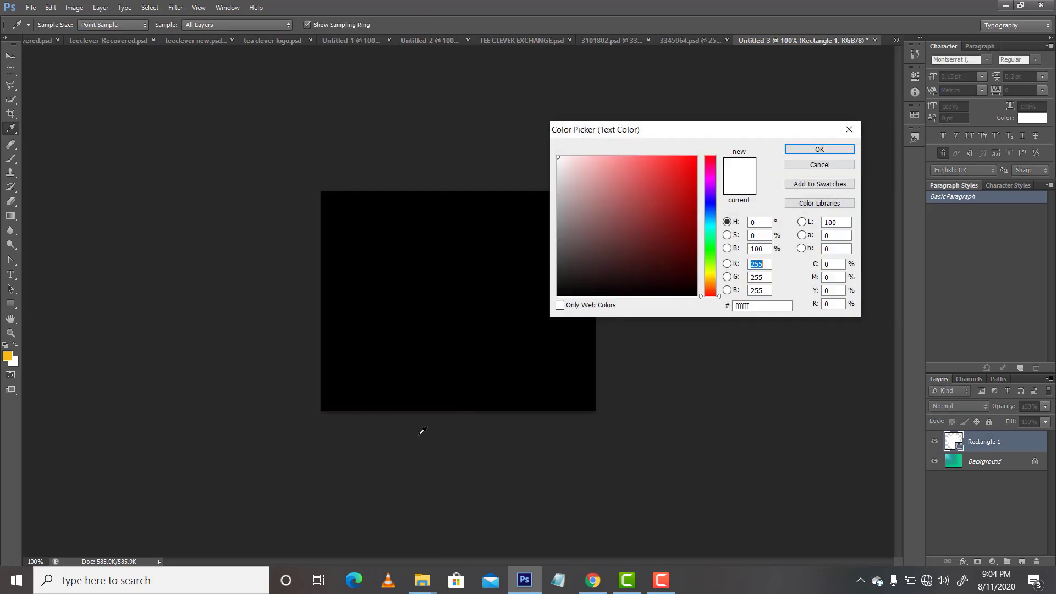
{"action": "left_click", "coordinate": [450, 325]}
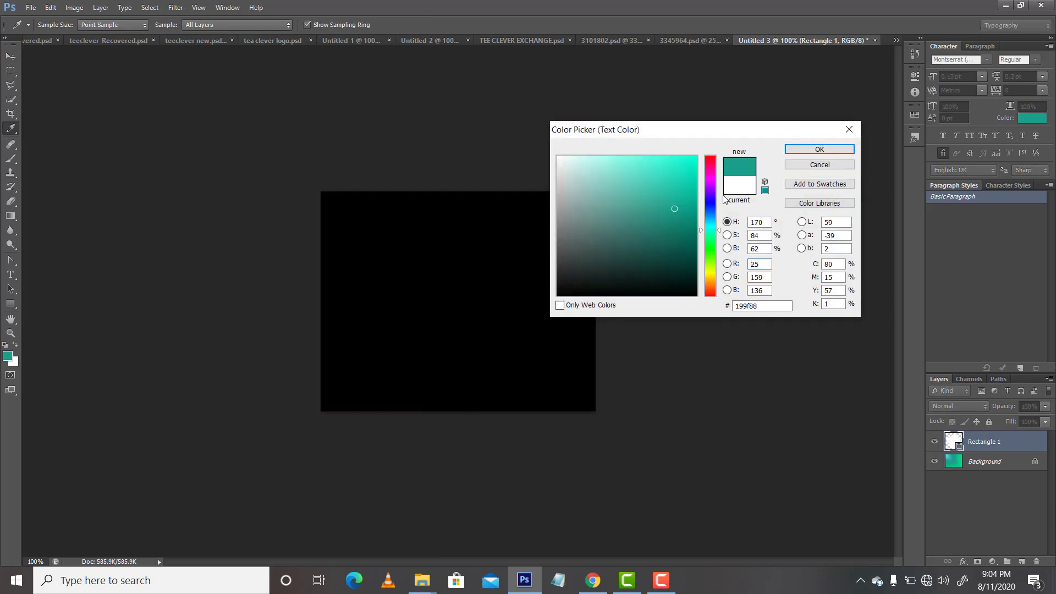
{"action": "left_click", "coordinate": [819, 149]}
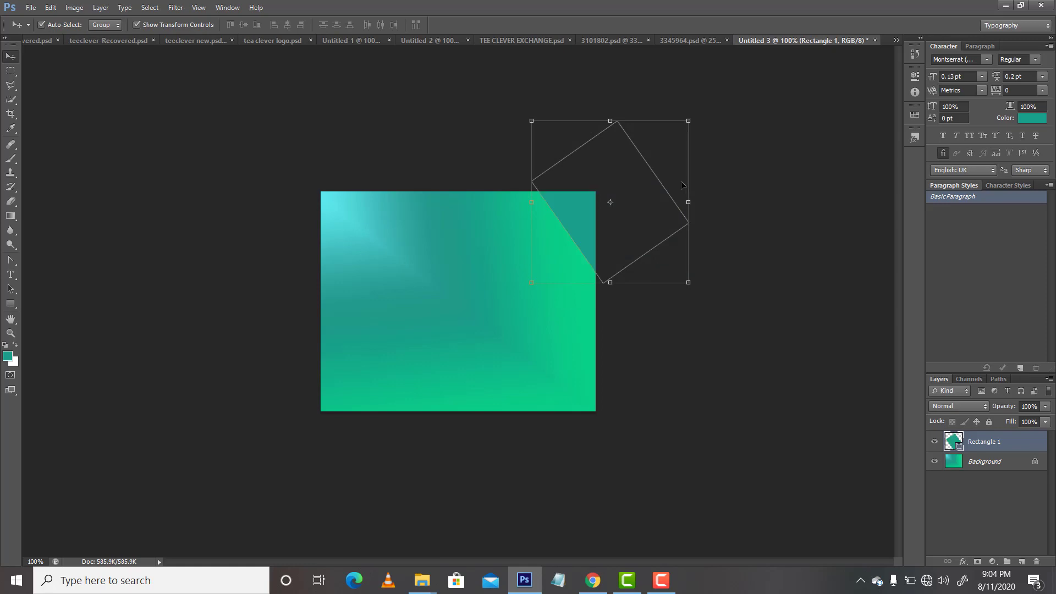
{"action": "left_click", "coordinate": [715, 367]}
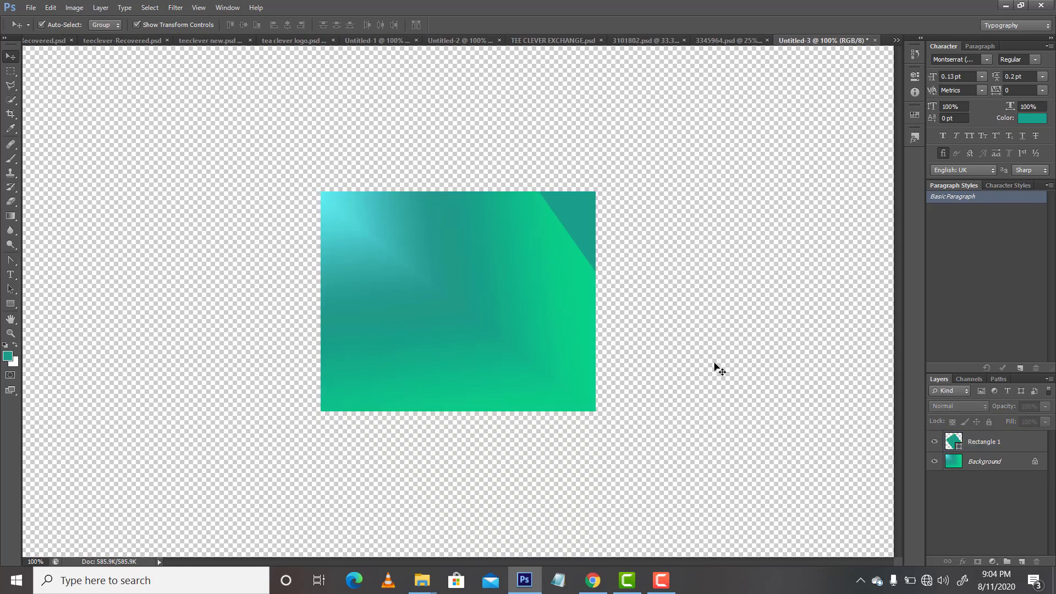
Duplicate the teal corner rectangle's layer.
{"action": "left_click", "coordinate": [970, 448]}
{"action": "key", "text": "ctrl+j"}
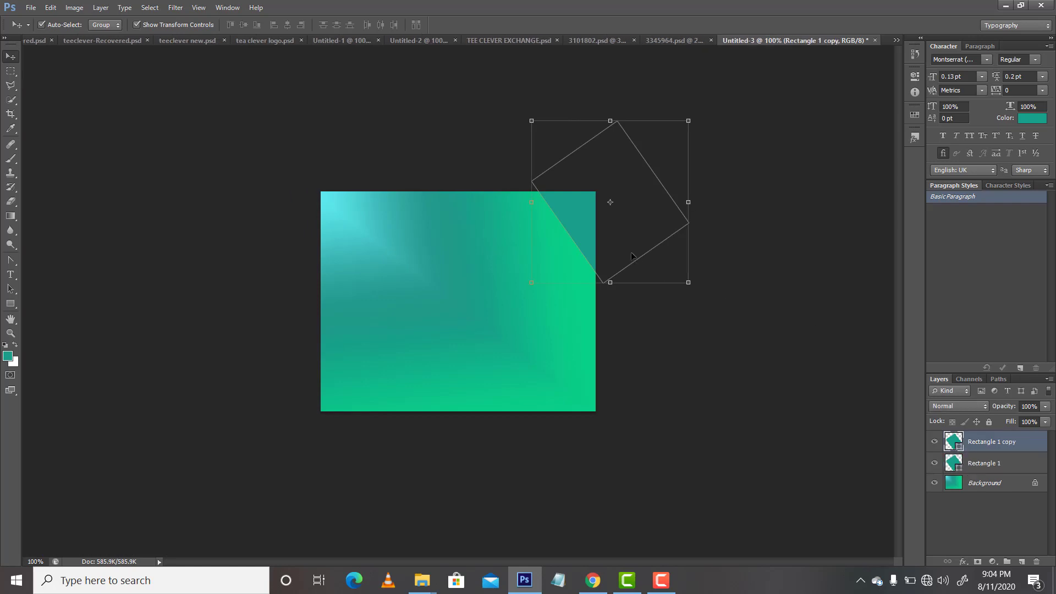
{"action": "left_click_drag", "start_coordinate": [631, 257], "coordinate": [553, 343]}
{"action": "left_click", "coordinate": [675, 381]}
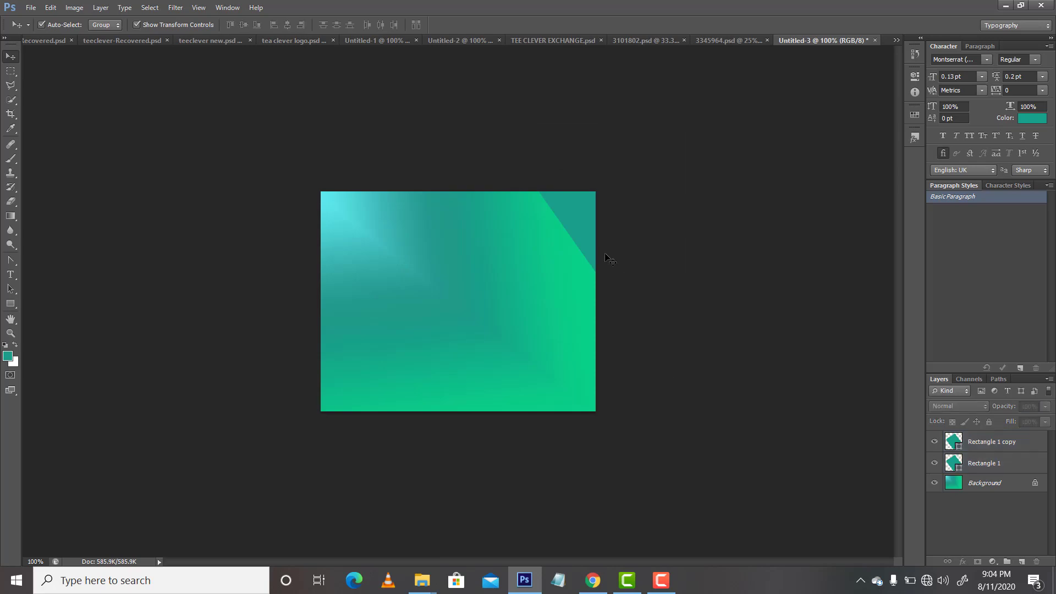
Shift both overlapping teal rectangles together slightly down and left in the canvas's upper-right corner.
{"action": "left_click", "coordinate": [582, 239]}
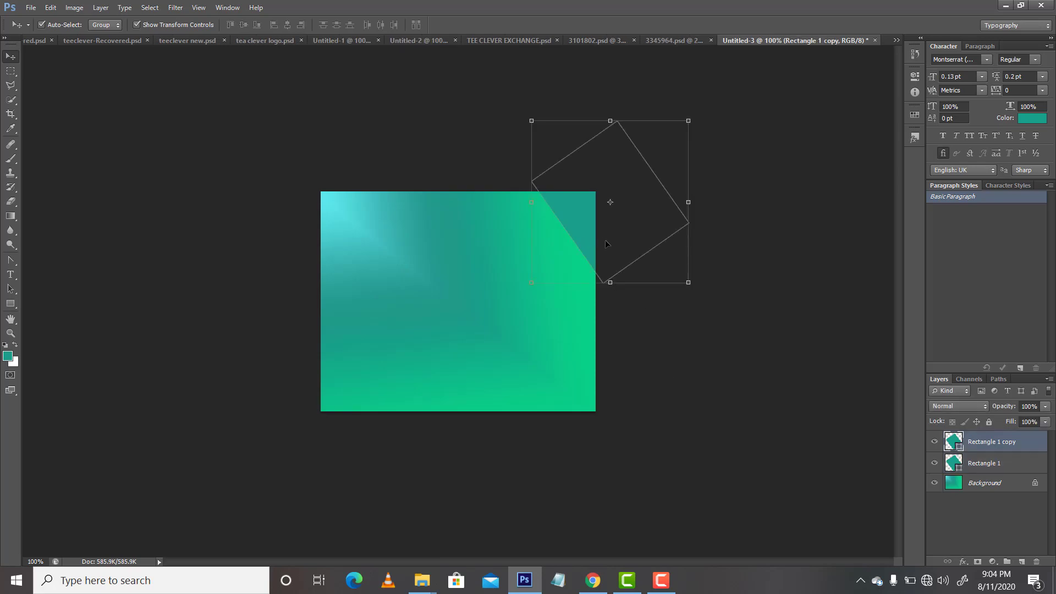
{"action": "left_click_drag", "start_coordinate": [607, 241], "coordinate": [570, 277]}
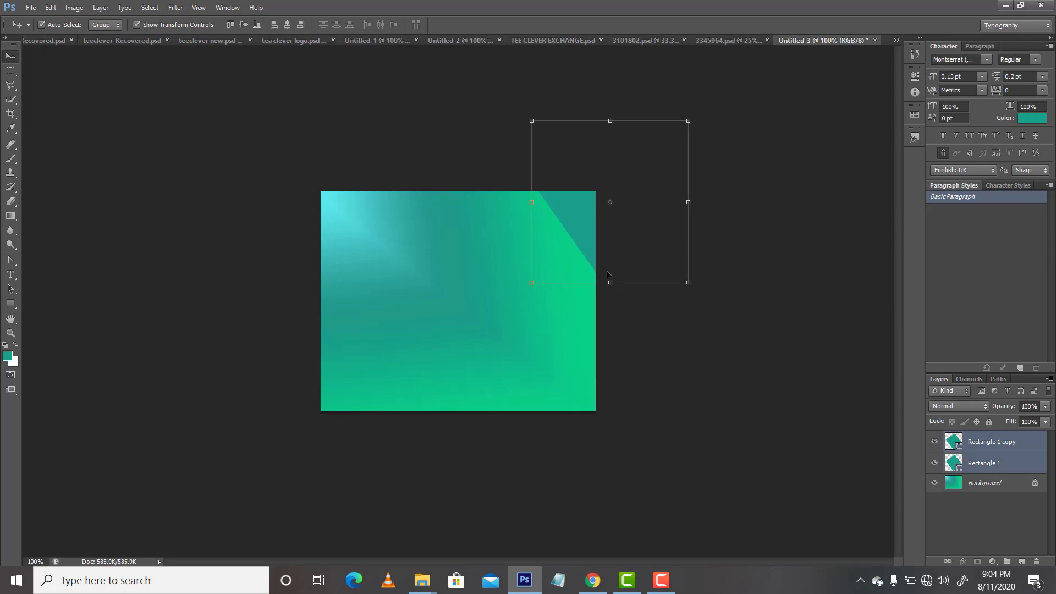
{"action": "mouse_move", "coordinate": [577, 223]}
{"action": "left_mouse_down"}
{"action": "mouse_move", "coordinate": [536, 268]}
{"action": "mouse_move", "coordinate": [334, 392]}
{"action": "mouse_move", "coordinate": [576, 225]}
{"action": "left_mouse_up"}
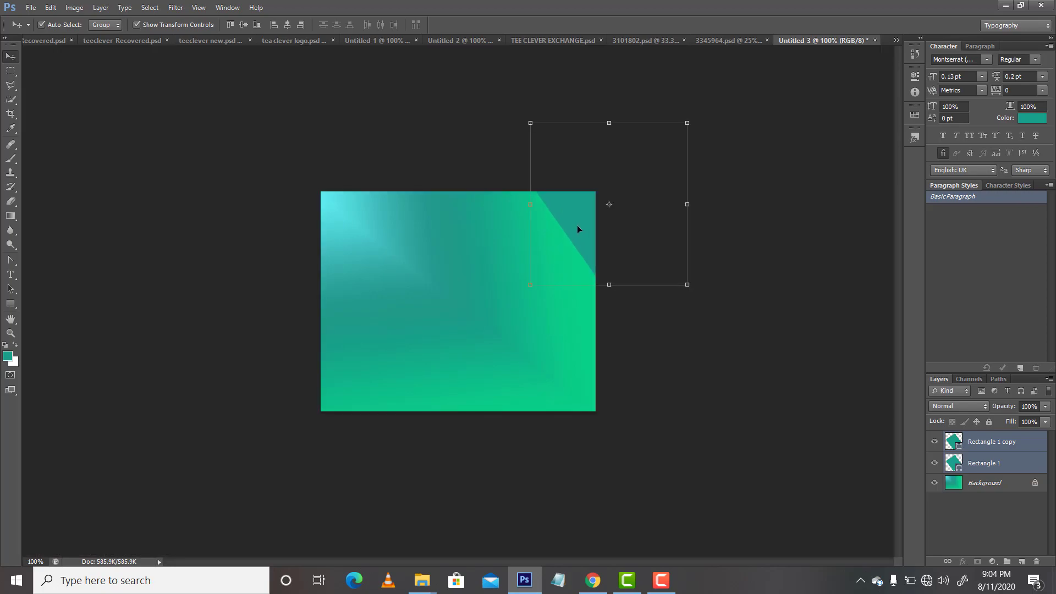
{"action": "left_click", "coordinate": [992, 445]}
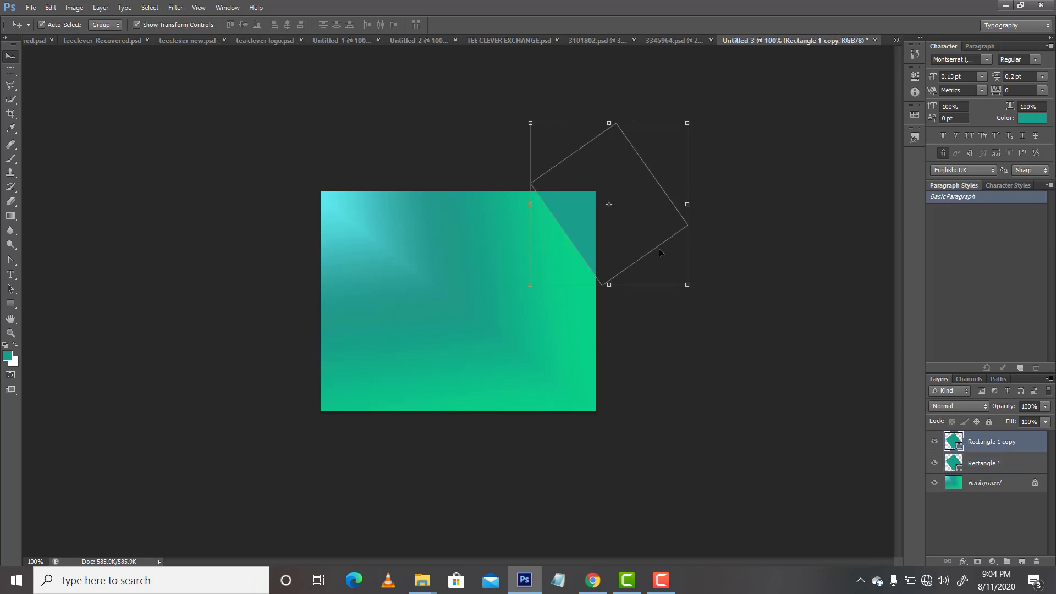
{"action": "left_click_drag", "start_coordinate": [638, 246], "coordinate": [588, 290]}
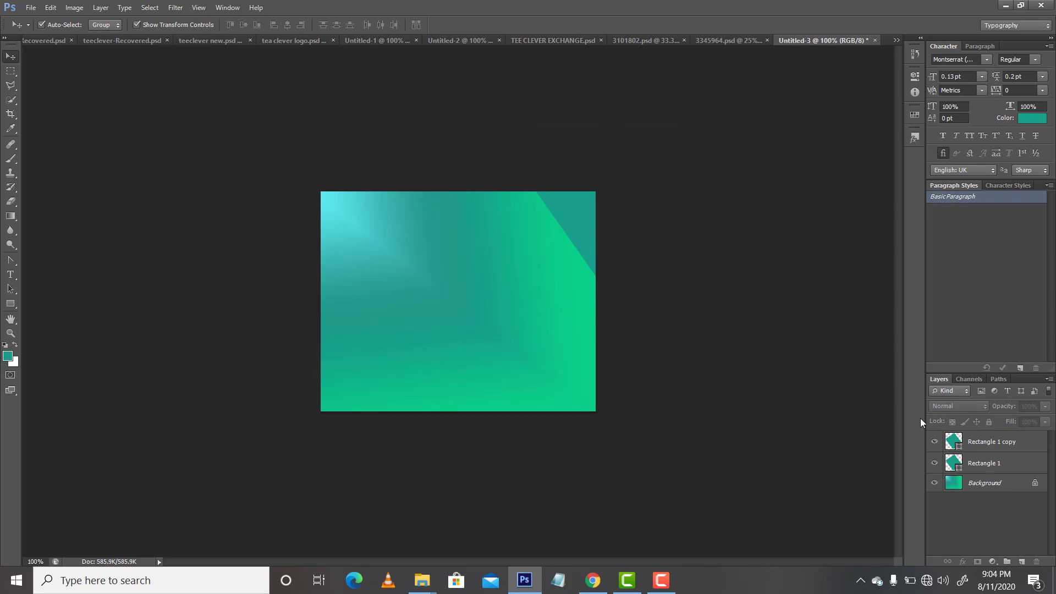
Nudge the original teal rectangle slightly left from beneath its copy.
{"action": "left_click", "coordinate": [971, 462]}
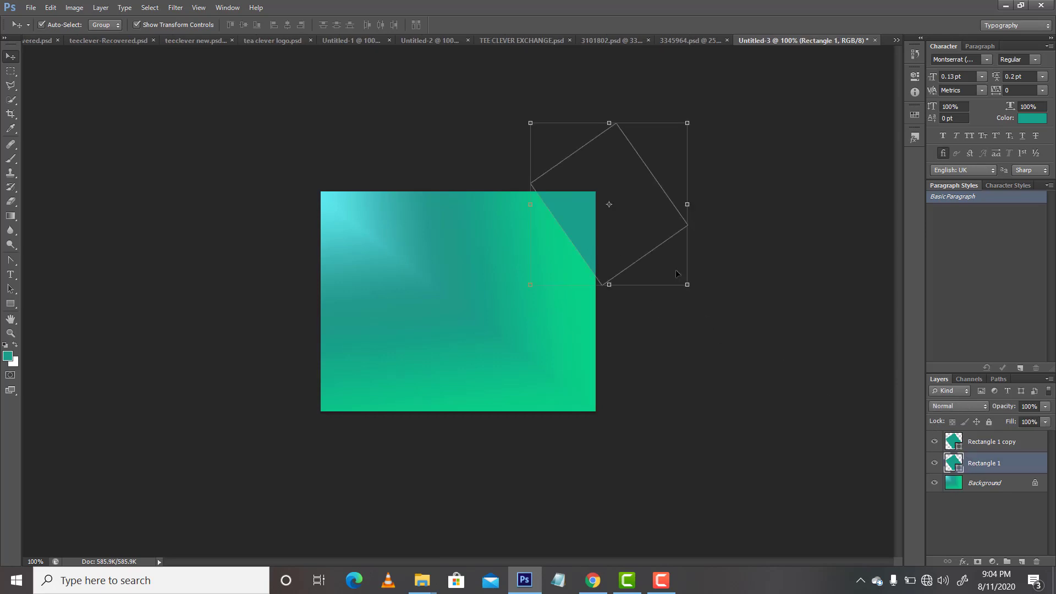
{"action": "left_click_drag", "start_coordinate": [654, 222], "coordinate": [632, 238]}
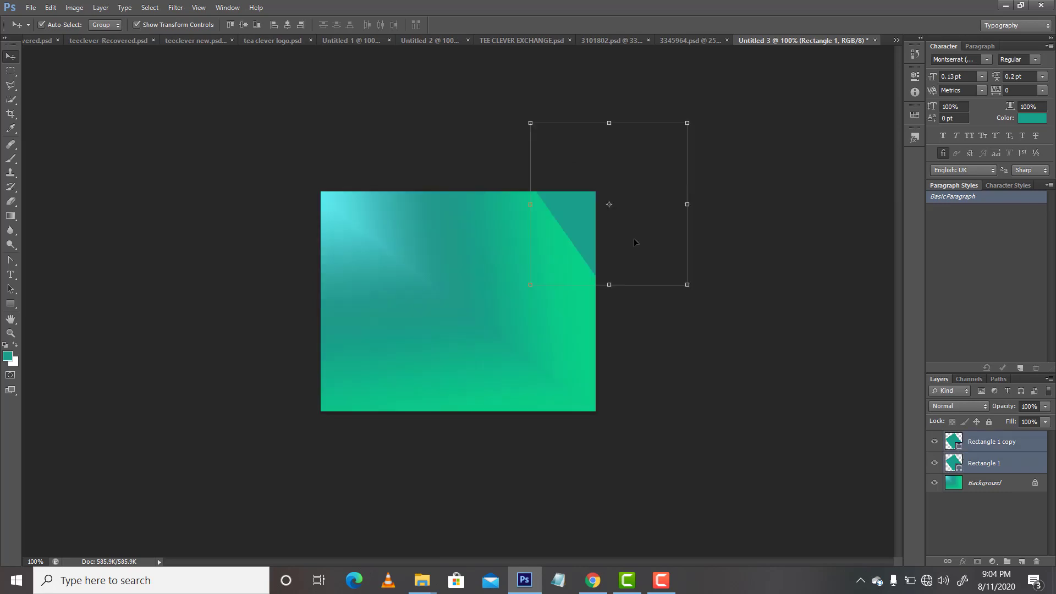
{"action": "left_click", "coordinate": [967, 462], "text": "ctrl"}
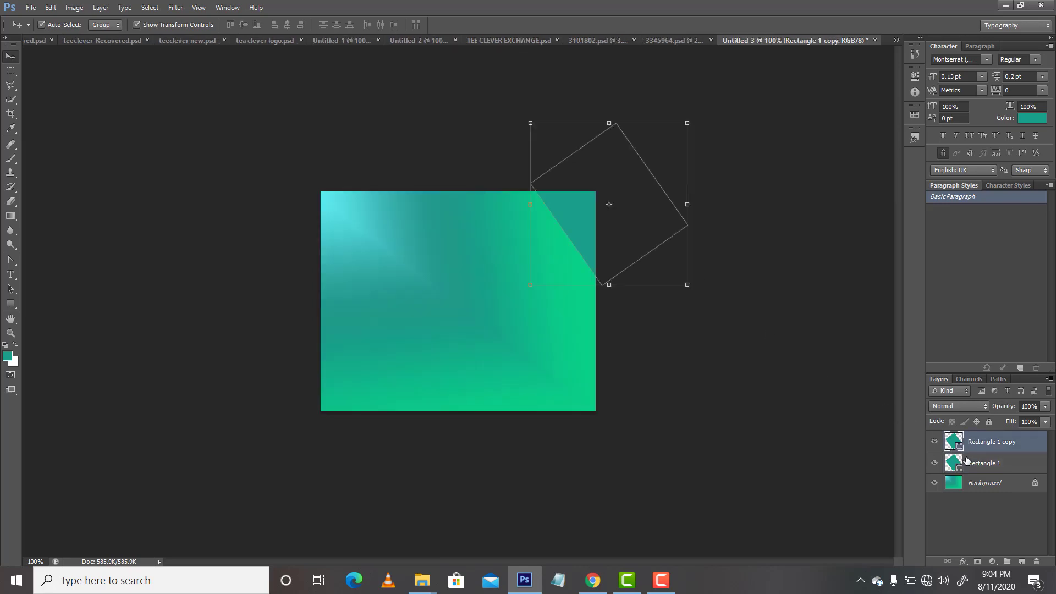
{"action": "left_click", "coordinate": [969, 461]}
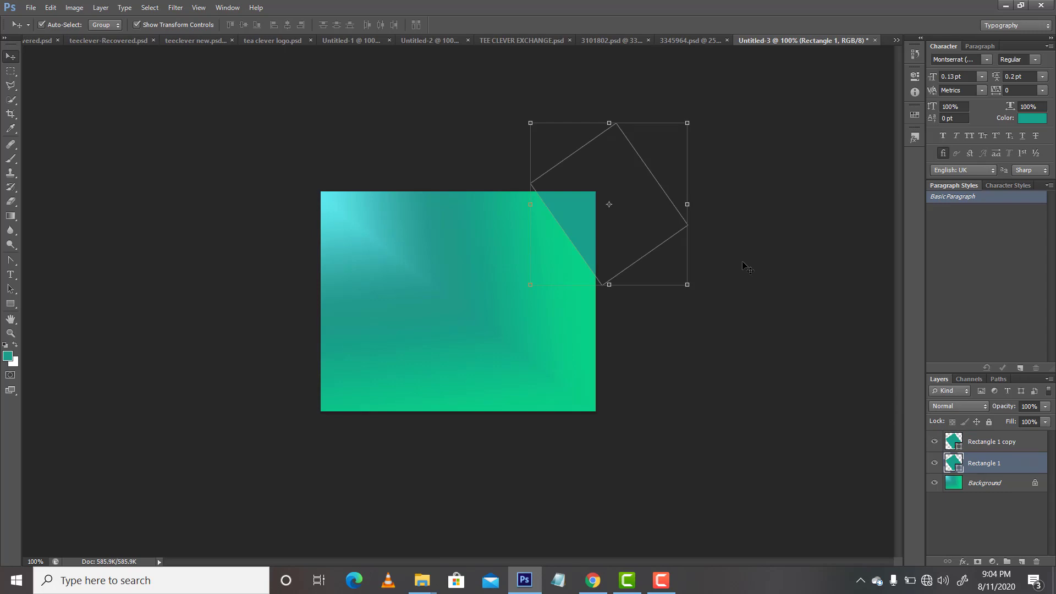
{"action": "key", "text": "Left"}
{"action": "key", "text": "Left"}
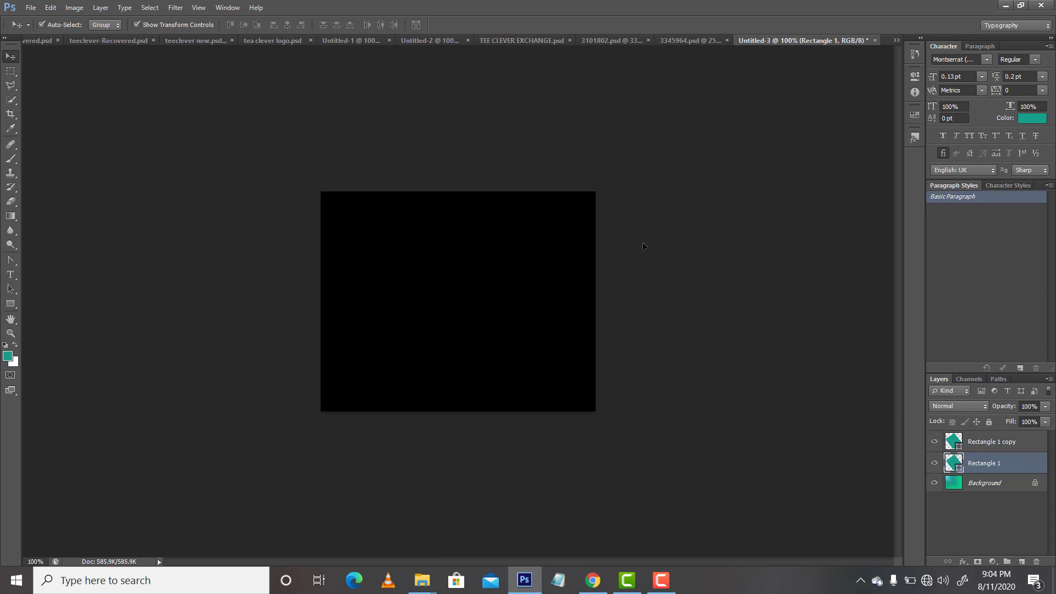
{"action": "left_click_drag", "start_coordinate": [639, 157], "coordinate": [561, 223]}
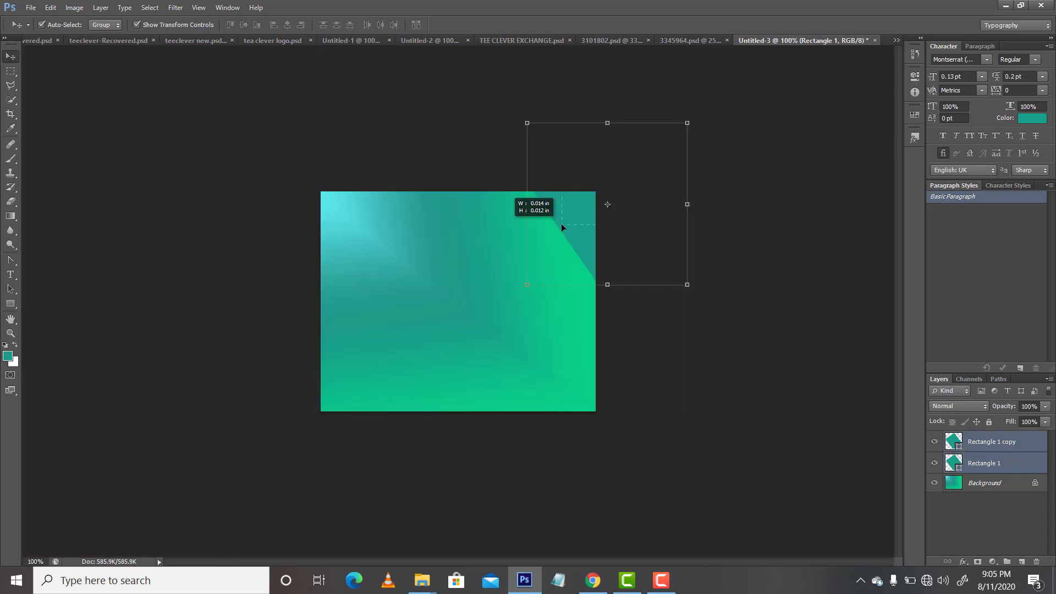
Move the duplicate teal rectangle so it cuts diagonally across the canvas's lower-left corner.
{"action": "left_click", "coordinate": [989, 466]}
{"action": "left_click", "coordinate": [709, 272]}
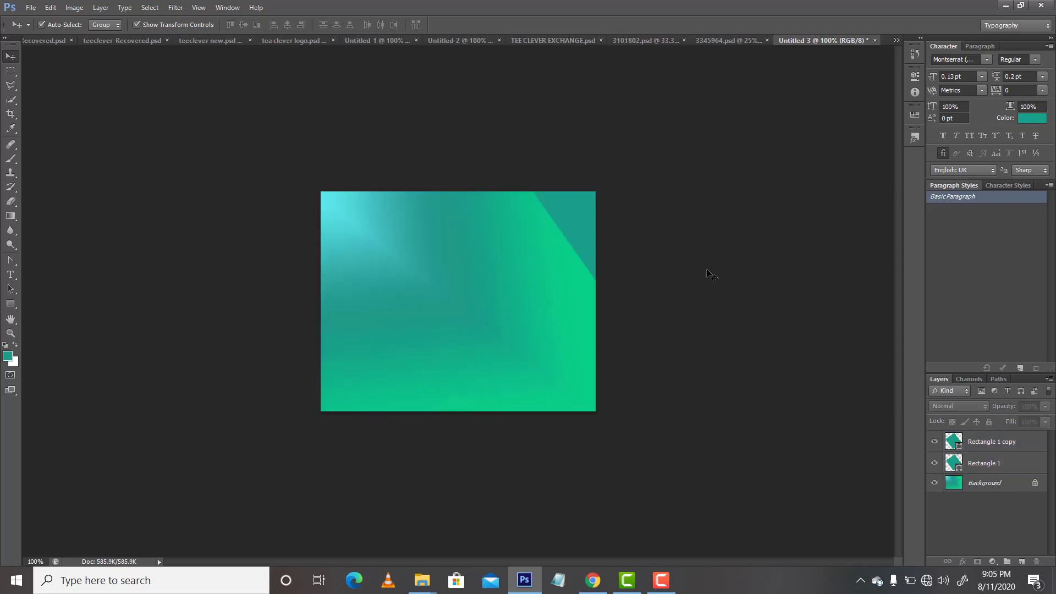
{"action": "left_click_drag", "start_coordinate": [577, 225], "coordinate": [281, 432]}
{"action": "left_click", "coordinate": [616, 464]}
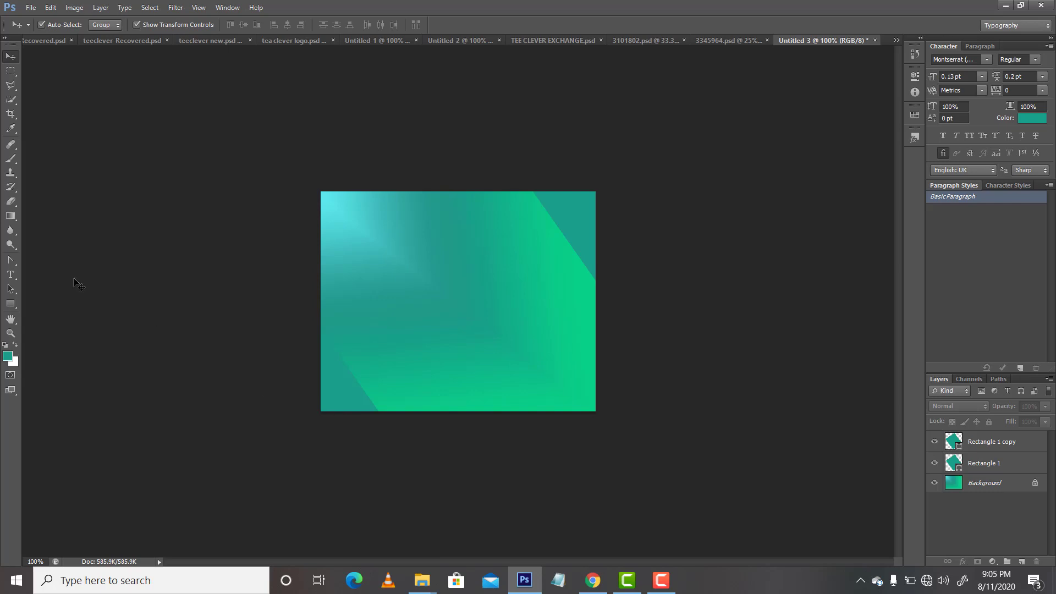
Draw an ellipse about 121 by 115 px slightly above the centre of the canvas.
{"action": "left_click", "coordinate": [16, 278]}
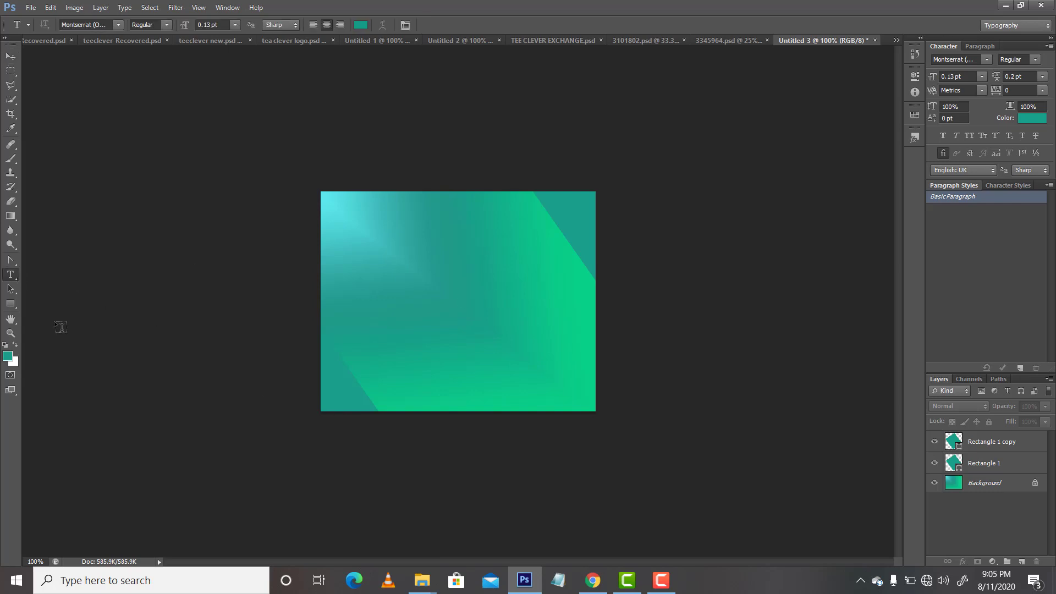
{"action": "left_click", "coordinate": [17, 305]}
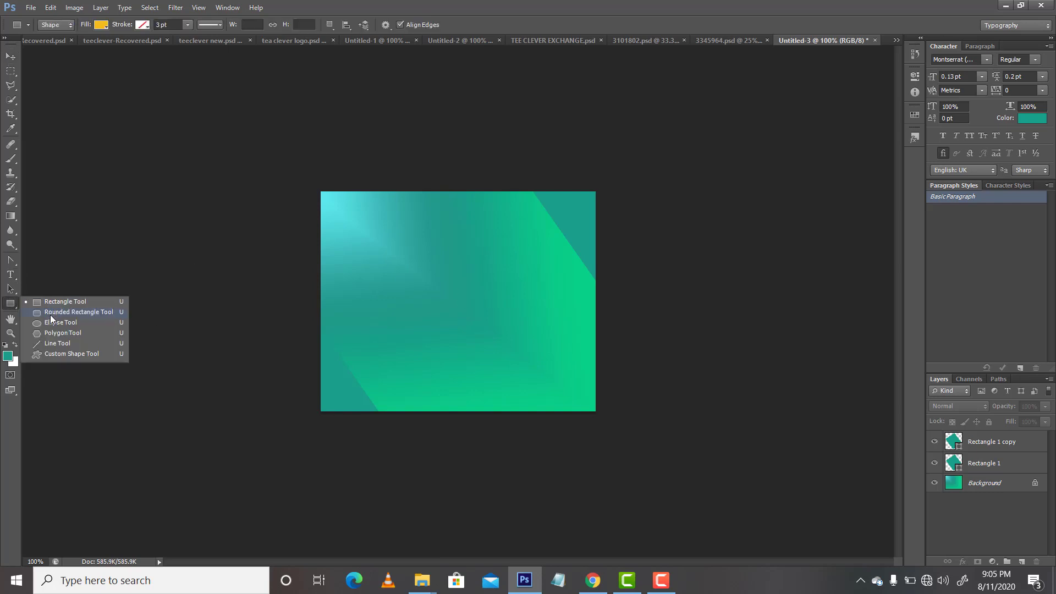
{"action": "left_click", "coordinate": [52, 324]}
{"action": "left_click_drag", "start_coordinate": [421, 246], "coordinate": [480, 309]}
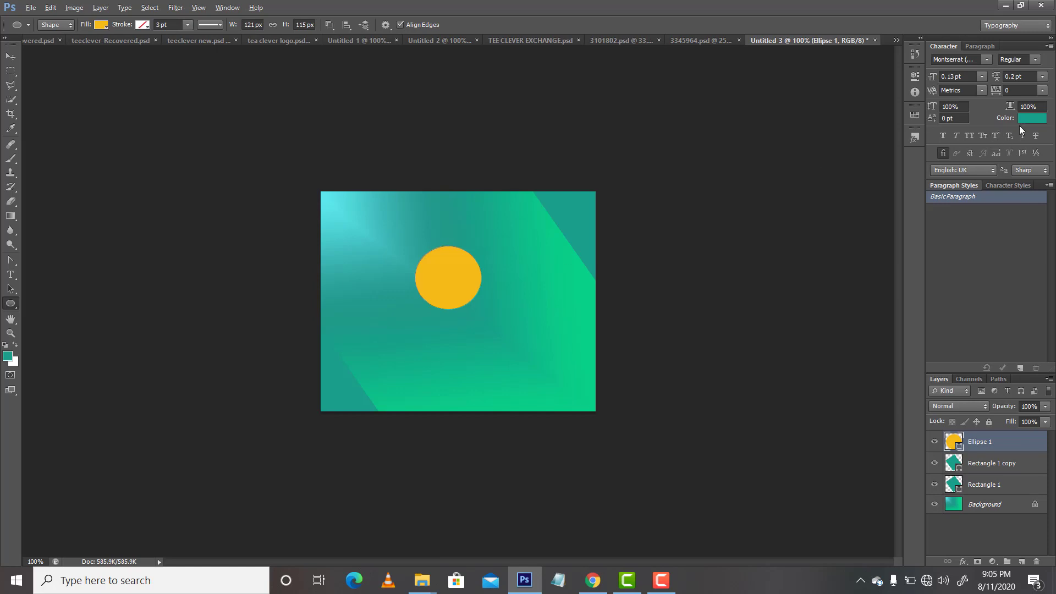
Fill the ellipse with the teal foreground colour and give it a white stroke from the recently used colours.
{"action": "key", "text": "alt+BackSpace"}
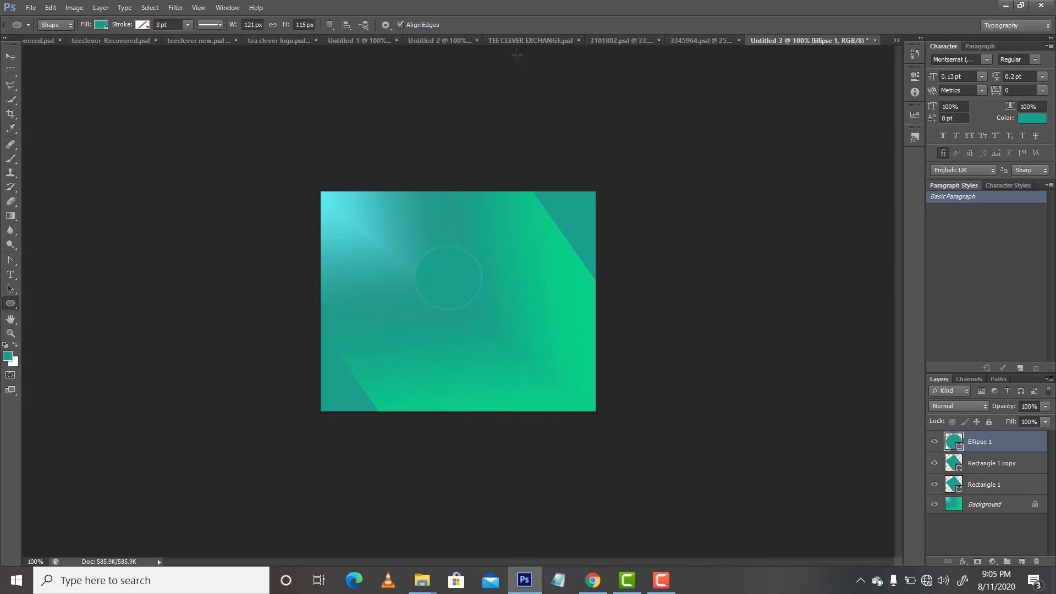
{"action": "left_click", "coordinate": [101, 24]}
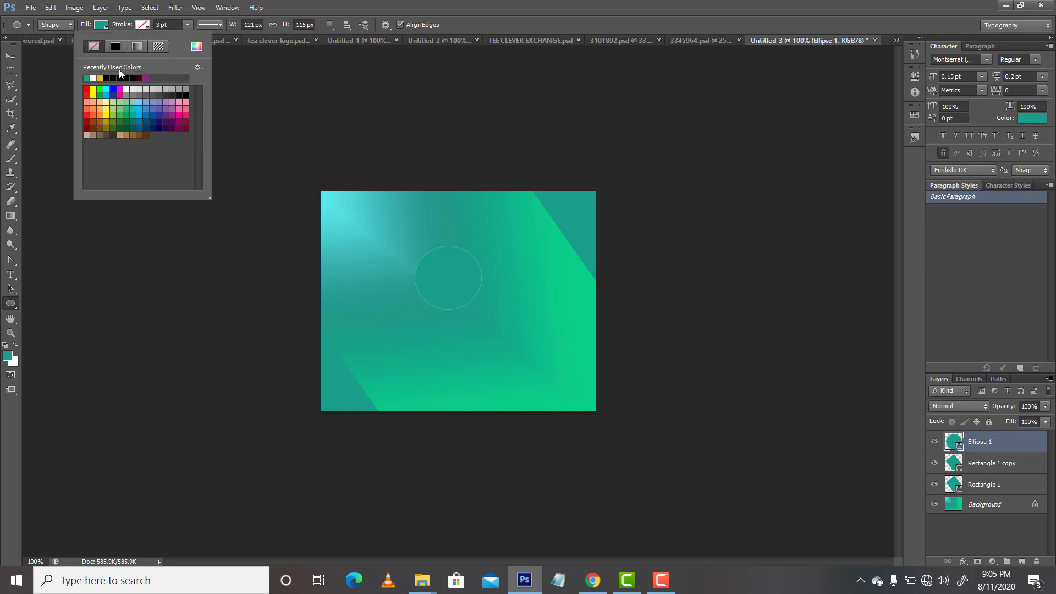
{"action": "left_click", "coordinate": [93, 78]}
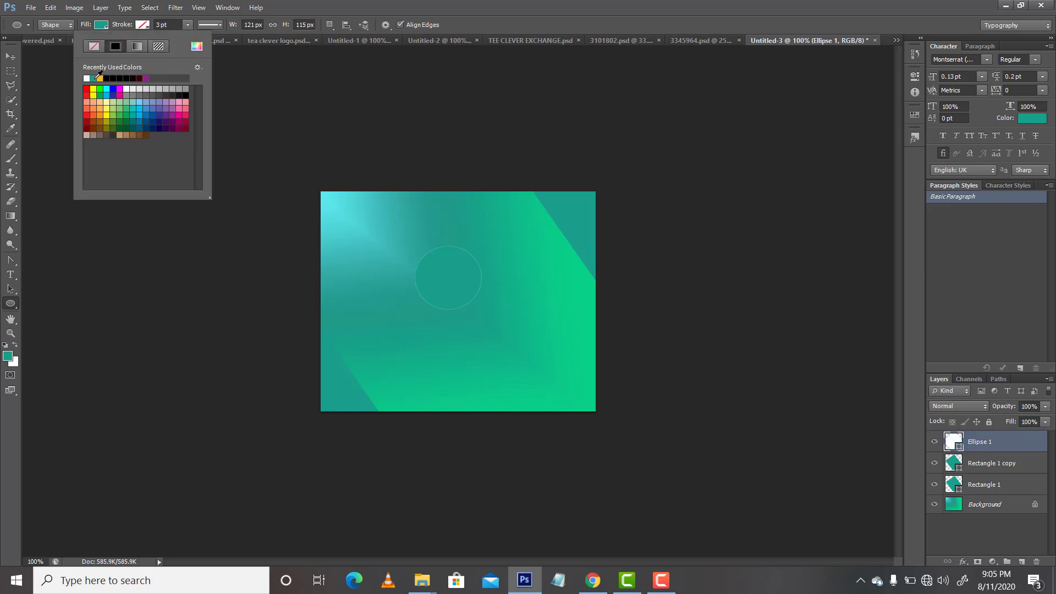
Reduce the ellipse's white stroke to a hairline outline around the teal fill and deselect the shape.
{"action": "double_click", "coordinate": [158, 25]}
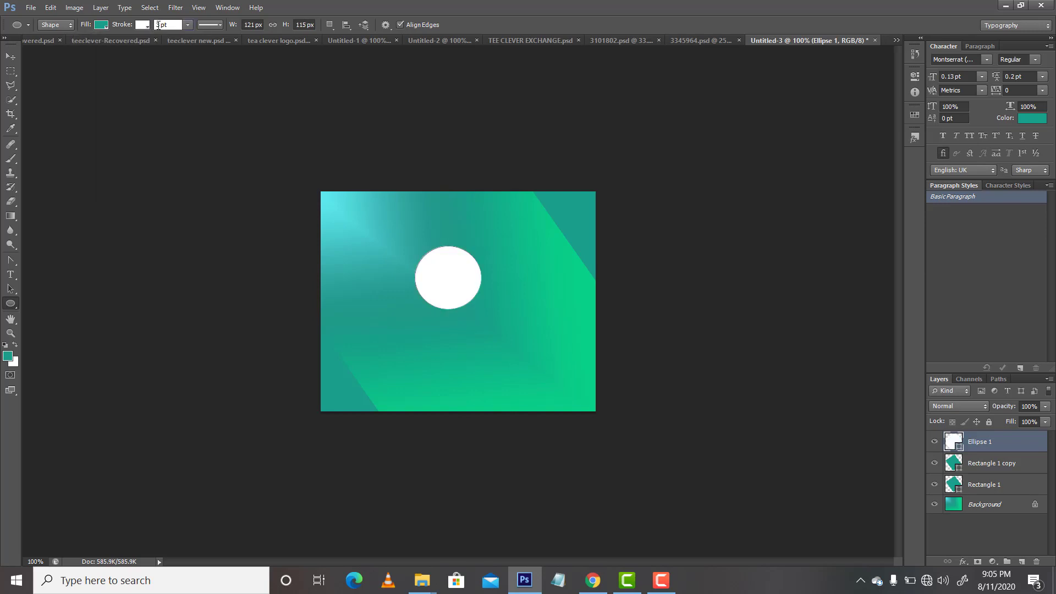
{"action": "type", "text": "0.01"}
{"action": "key", "text": "Escape"}
{"action": "left_click", "coordinate": [160, 25]}
{"action": "type", "text": "0"}
{"action": "key", "text": "Return"}
{"action": "left_click", "coordinate": [10, 56]}
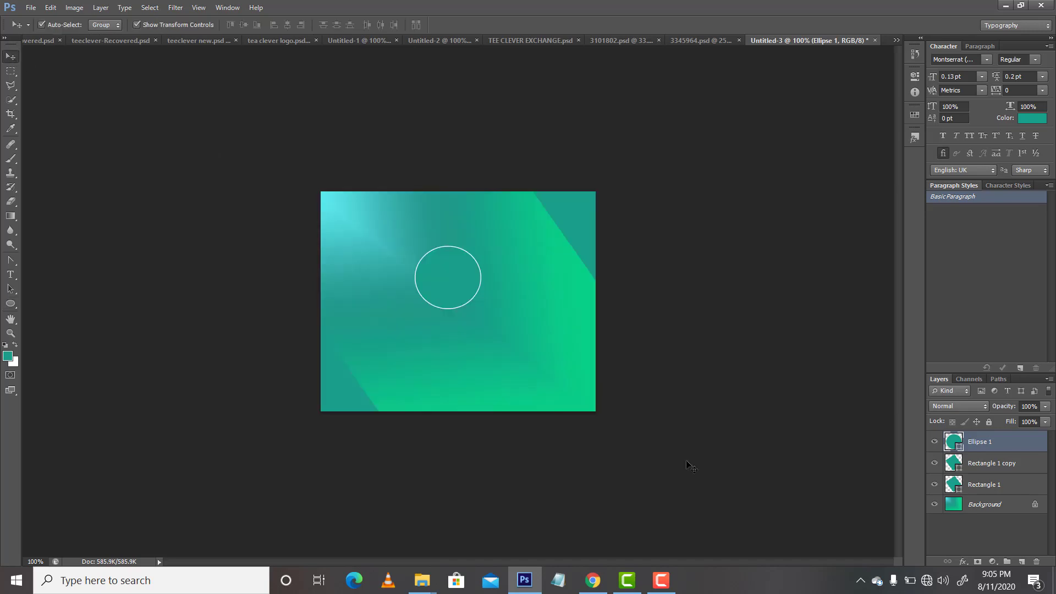
{"action": "left_click", "coordinate": [686, 461]}
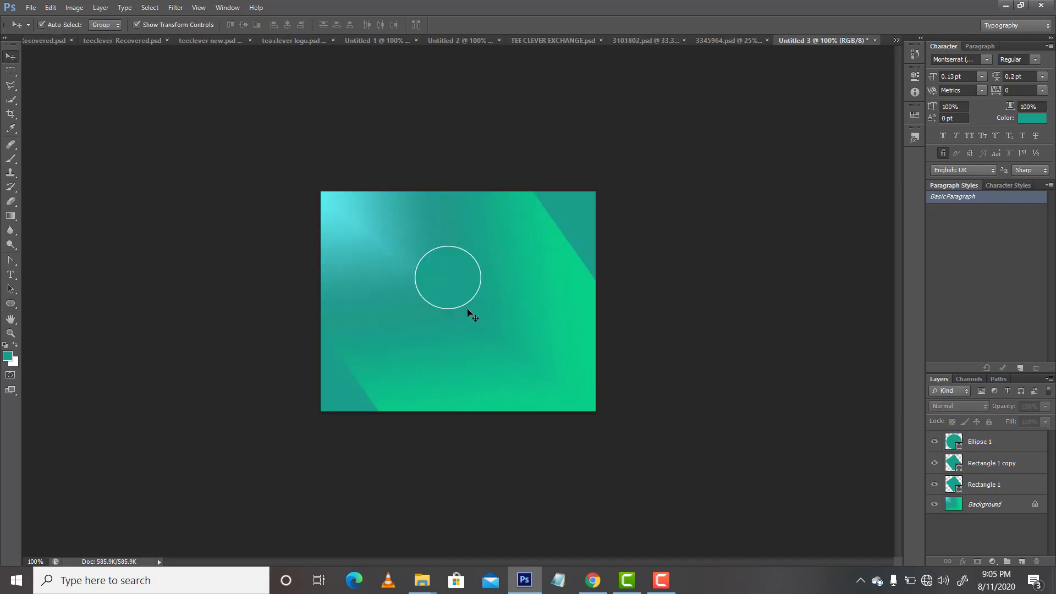
Add the text "G" inside the outlined circle.
{"action": "key", "text": "t"}
{"action": "left_click", "coordinate": [446, 287]}
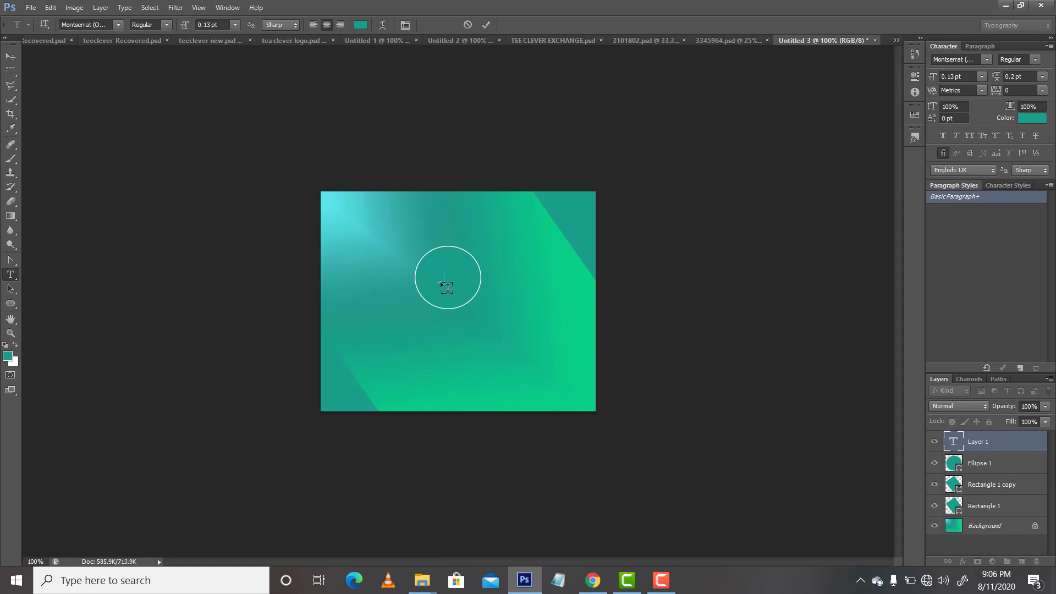
{"action": "left_click", "coordinate": [8, 56]}
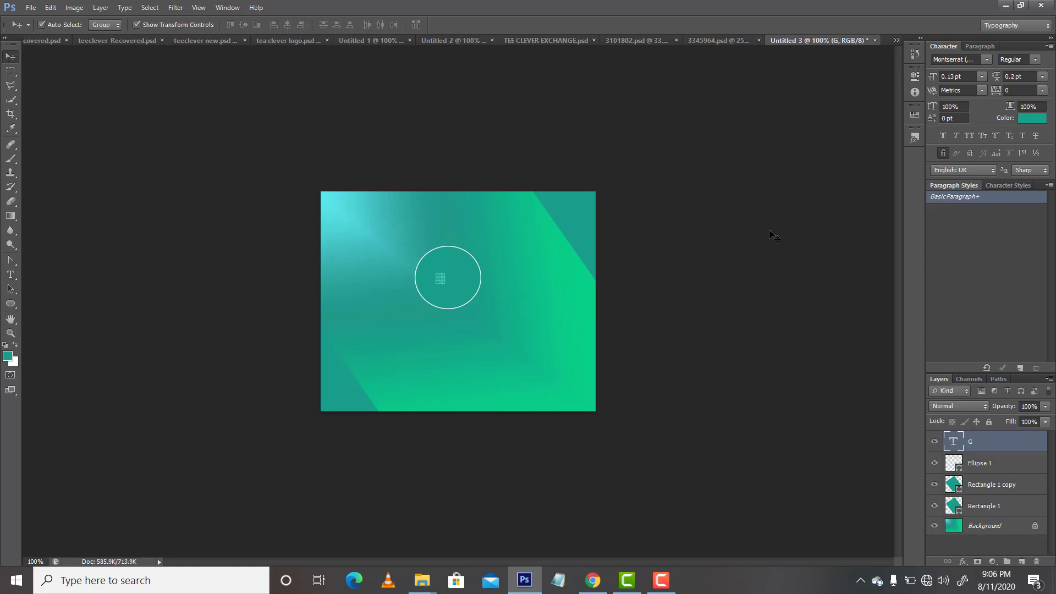
Change the letter G's text colour to near-white fbfbfb.
{"action": "left_click", "coordinate": [1039, 118]}
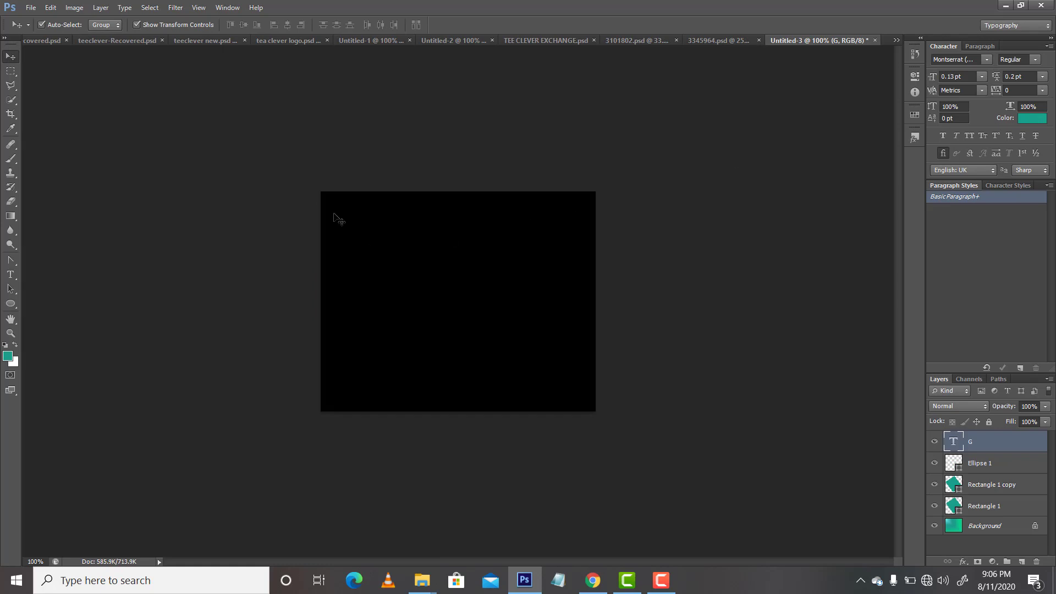
{"action": "key", "text": "a"}
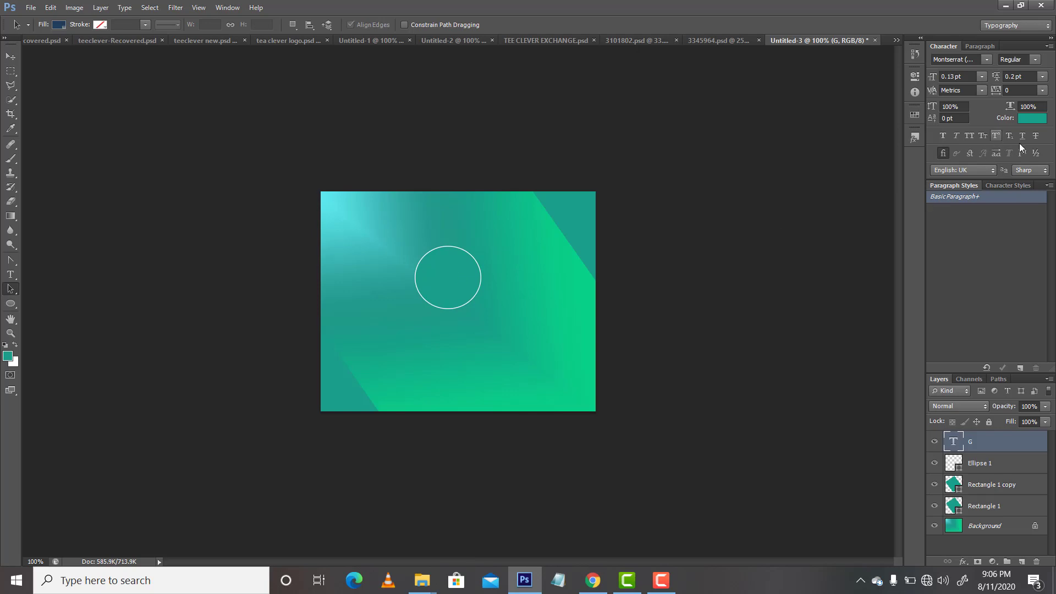
{"action": "left_click", "coordinate": [1033, 117]}
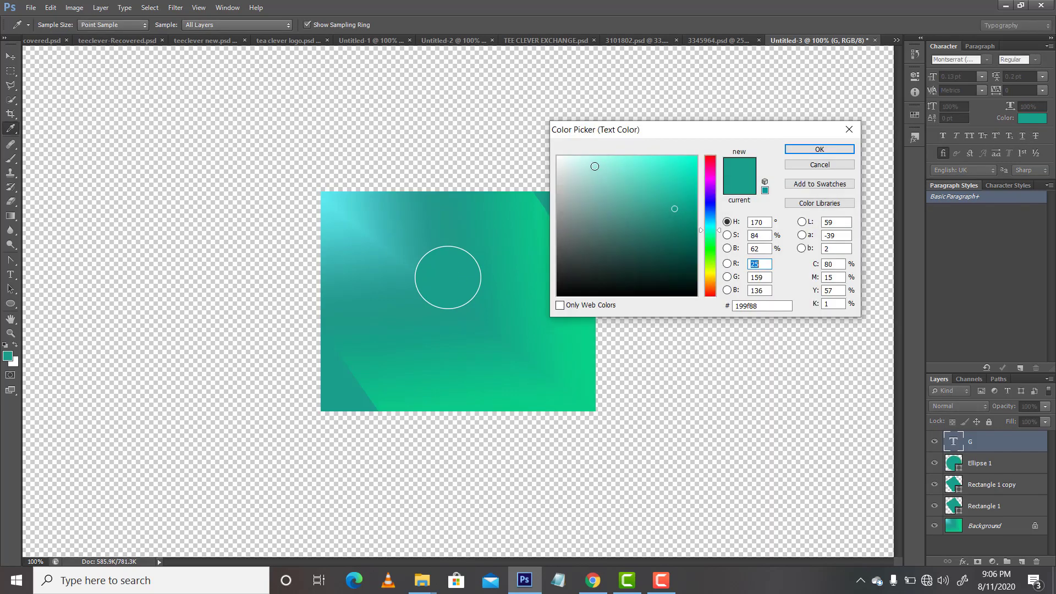
{"action": "left_click_drag", "start_coordinate": [594, 167], "coordinate": [548, 158]}
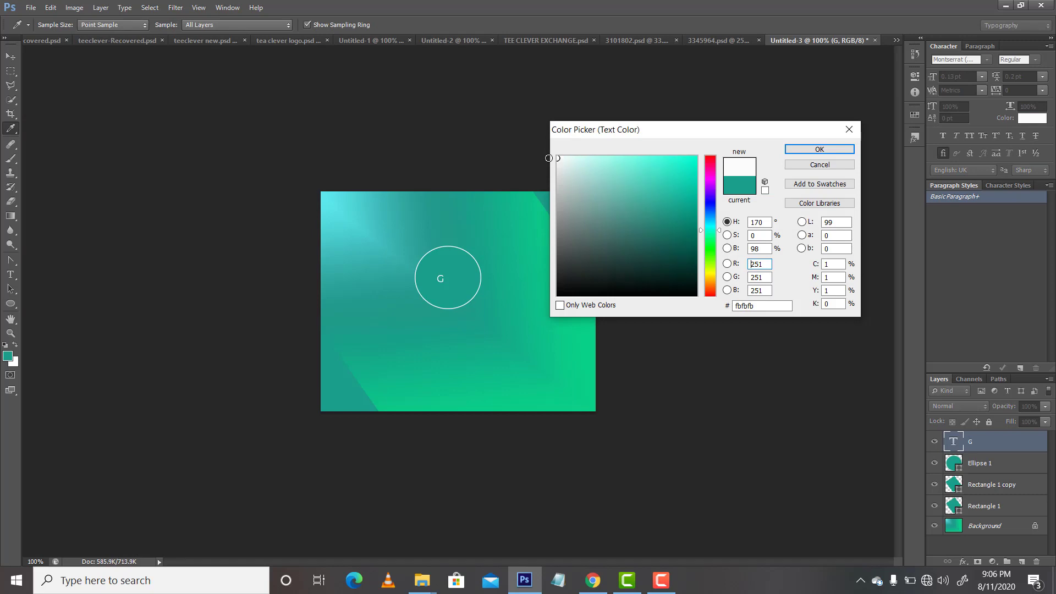
{"action": "key", "text": "Return"}
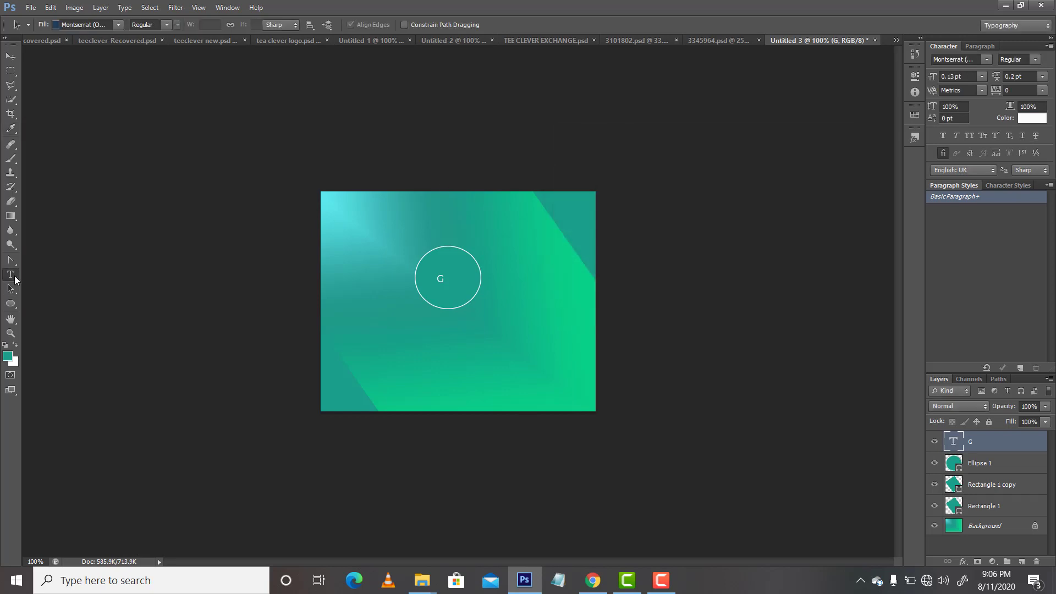
Add a separate text layer with the letter "c" in the same white and move it beside the G inside the circle.
{"action": "left_click", "coordinate": [15, 280]}
{"action": "left_click", "coordinate": [494, 324]}
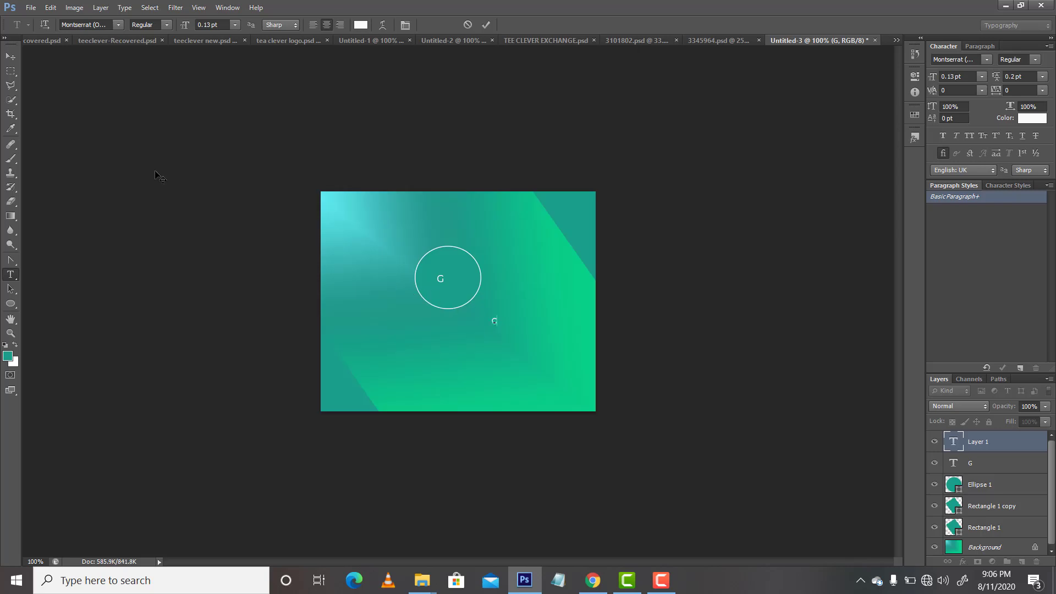
{"action": "left_click", "coordinate": [11, 56]}
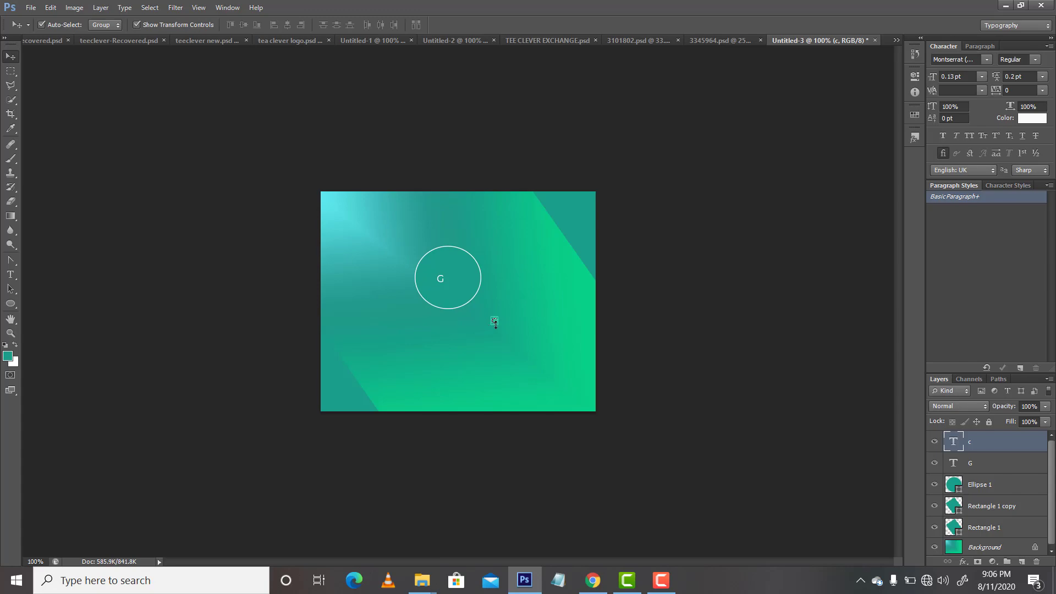
{"action": "left_click_drag", "start_coordinate": [494, 321], "coordinate": [449, 284]}
Set the font size of both the c and G layers to 1 pt and move them together into the circle.
{"action": "left_click", "coordinate": [985, 463], "text": "shift"}
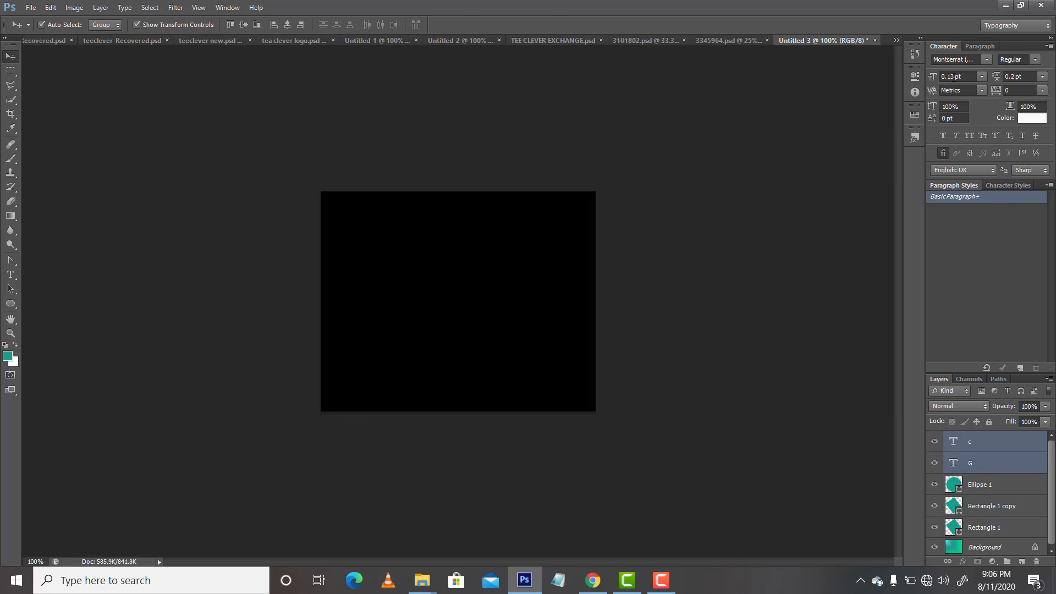
{"action": "left_click", "coordinate": [947, 76]}
{"action": "type", "text": "1"}
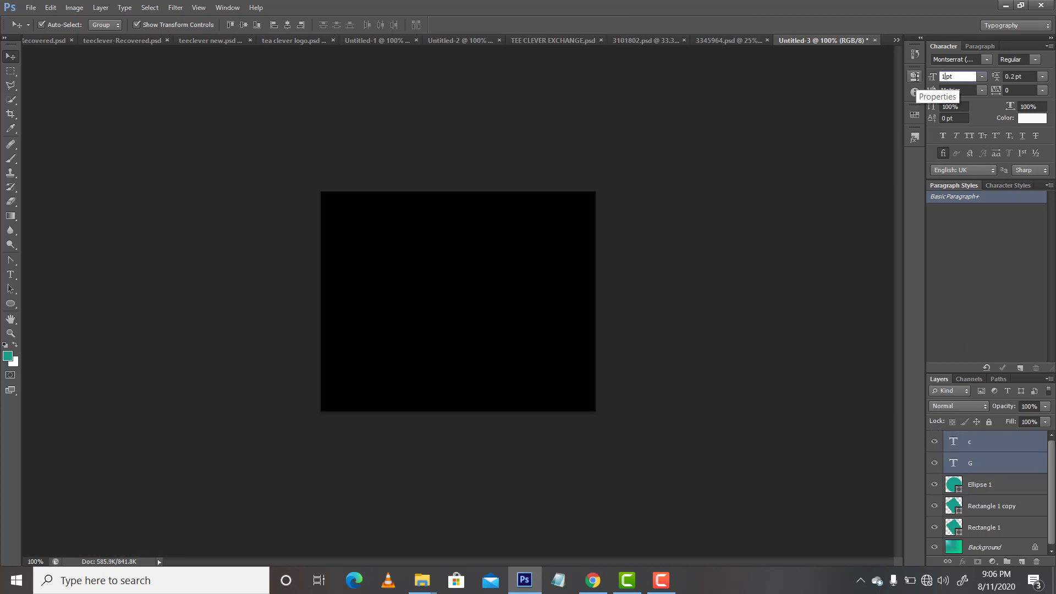
{"action": "key", "text": "Return"}
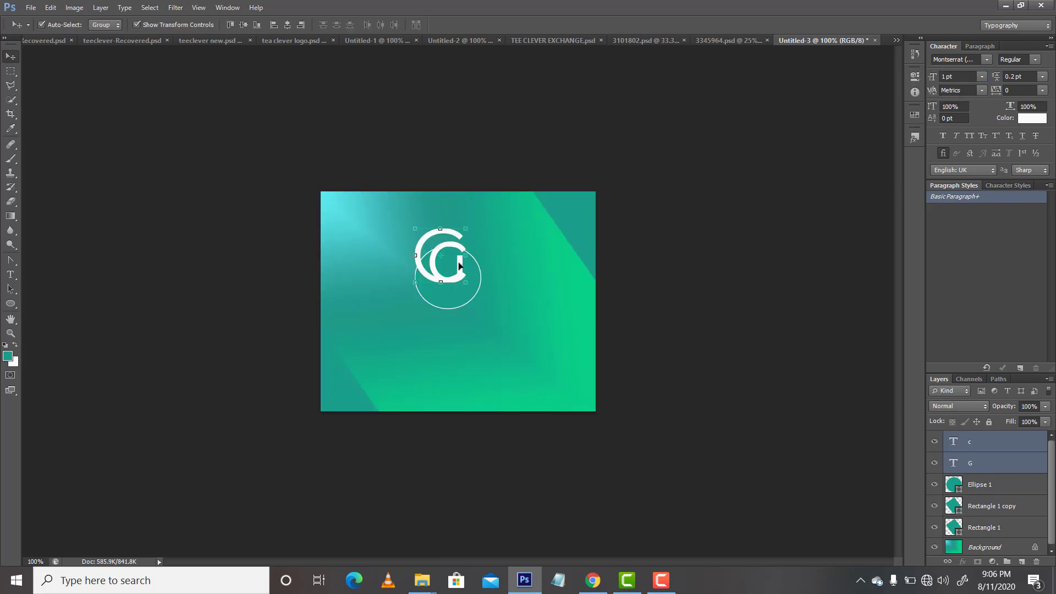
{"action": "left_click_drag", "start_coordinate": [447, 265], "coordinate": [458, 292]}
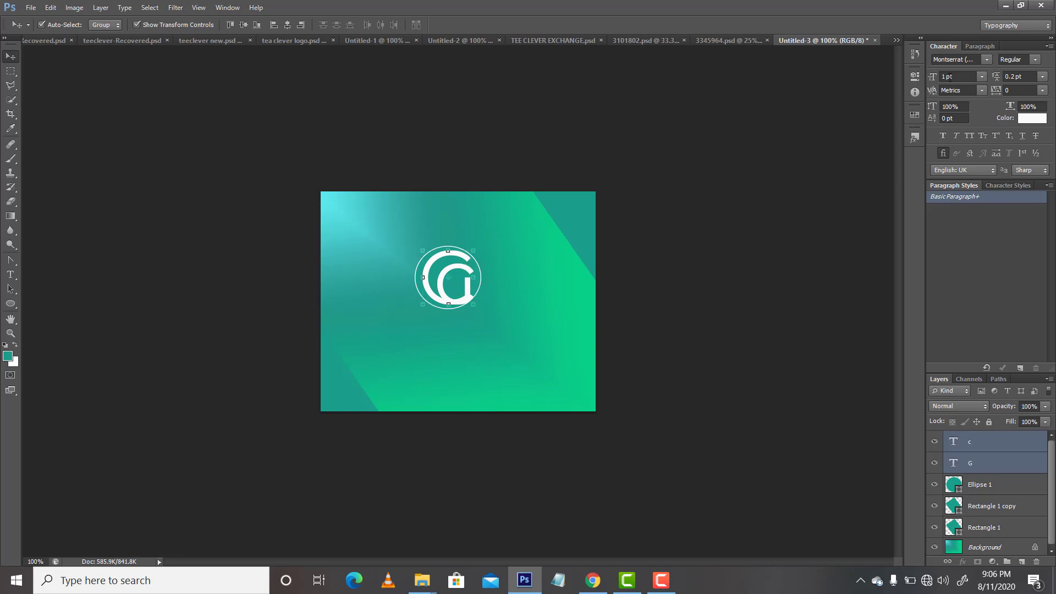
Reduce both letters to 0.8 pt, centre them together inside the circle and deselect them.
{"action": "left_click", "coordinate": [943, 76]}
{"action": "type", "text": "0.8"}
{"action": "key", "text": "Return"}
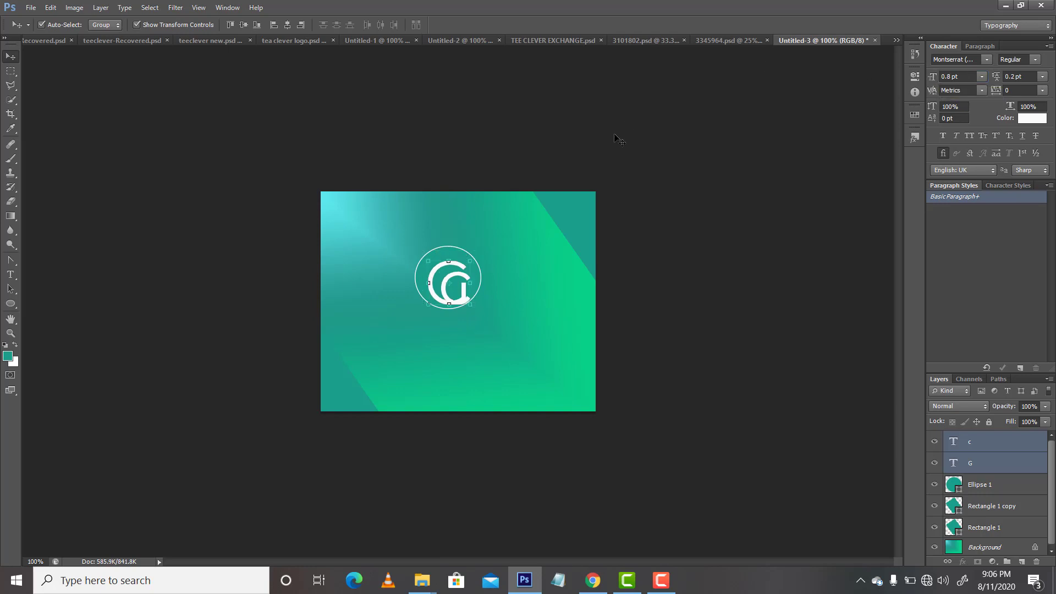
{"action": "left_click_drag", "start_coordinate": [435, 276], "coordinate": [431, 276]}
{"action": "left_click", "coordinate": [477, 292]}
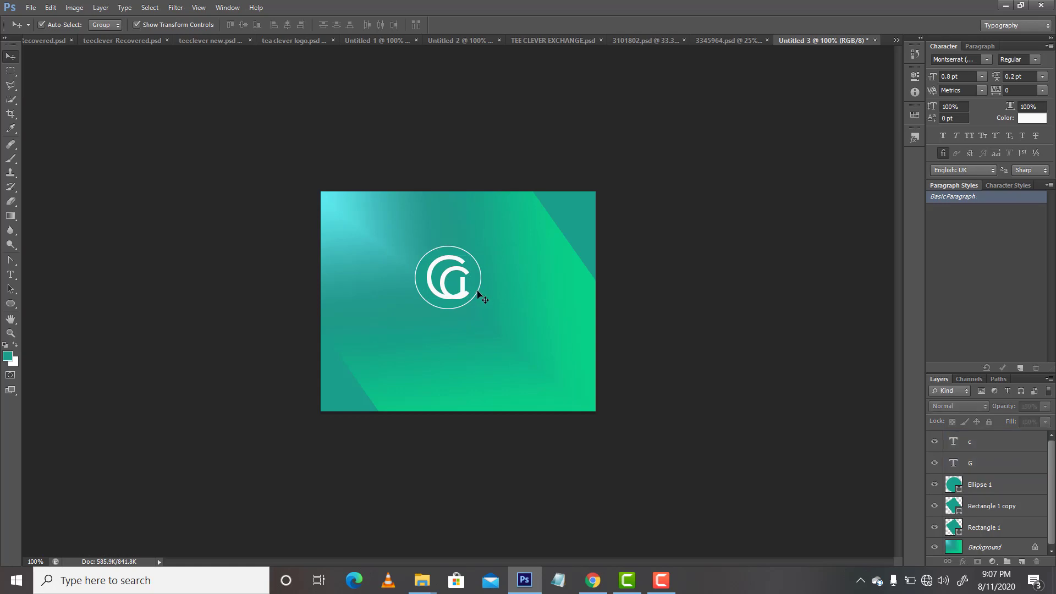
Nudge the letter c horizontally to the right until it sits clear of the G, over the circle's right edge.
{"action": "left_click", "coordinate": [460, 278]}
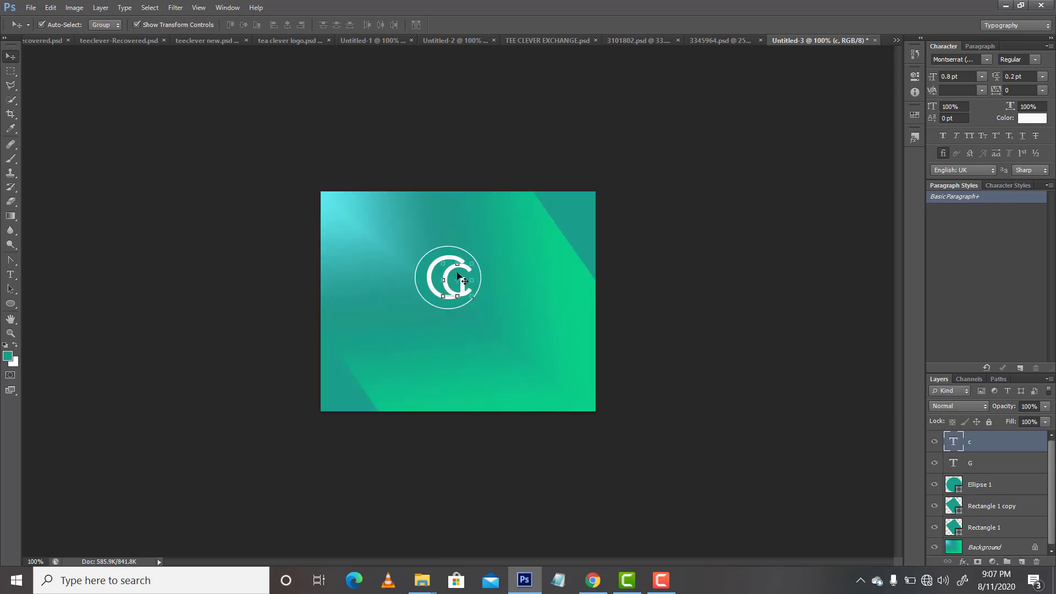
{"action": "key", "text": "Right"}
{"action": "key", "text": "Right"}
{"action": "key", "text": "Right"}
{"action": "key", "text": "Right"}
{"action": "key", "text": "Right"}
{"action": "key", "text": "Right"}
{"action": "key", "text": "Right"}
{"action": "key", "text": "Right"}
{"action": "key", "text": "Right"}
{"action": "key", "text": "Right"}
{"action": "key", "text": "Right"}
{"action": "key", "text": "Right"}
{"action": "key", "text": "Right"}
{"action": "key", "text": "Right"}
{"action": "key", "text": "Right"}
{"action": "key", "text": "Right"}
{"action": "key", "text": "Right"}
{"action": "key", "text": "Right"}
{"action": "key", "text": "Right"}
{"action": "key", "text": "Right"}
{"action": "key", "text": "Right"}
{"action": "key", "text": "Right"}
{"action": "key", "text": "Right"}
{"action": "key", "text": "Right"}
{"action": "key", "text": "Right"}
{"action": "key", "text": "Right"}
{"action": "key", "text": "Right"}
{"action": "key", "text": "Right"}
{"action": "key", "text": "Right"}
{"action": "key", "text": "Right"}
{"action": "key", "text": "Right"}
{"action": "key", "text": "Right"}
{"action": "key", "text": "Right"}
{"action": "key", "text": "Right"}
{"action": "key", "text": "Right"}
{"action": "key", "text": "Right"}
{"action": "key", "text": "Right"}
{"action": "key", "text": "Right"}
{"action": "key", "text": "Right"}
{"action": "key", "text": "Right"}
{"action": "key", "text": "Right"}
{"action": "key", "text": "Right"}
{"action": "key", "text": "Right"}
{"action": "key", "text": "Right"}
{"action": "key", "text": "Right"}
{"action": "key", "text": "Right"}
{"action": "key", "text": "Right"}
{"action": "key", "text": "Right"}
{"action": "key", "text": "Right"}
{"action": "key", "text": "Right"}
{"action": "key", "text": "Right"}
{"action": "key", "text": "Right"}
{"action": "key", "text": "Right"}
{"action": "left_click", "coordinate": [456, 297]}
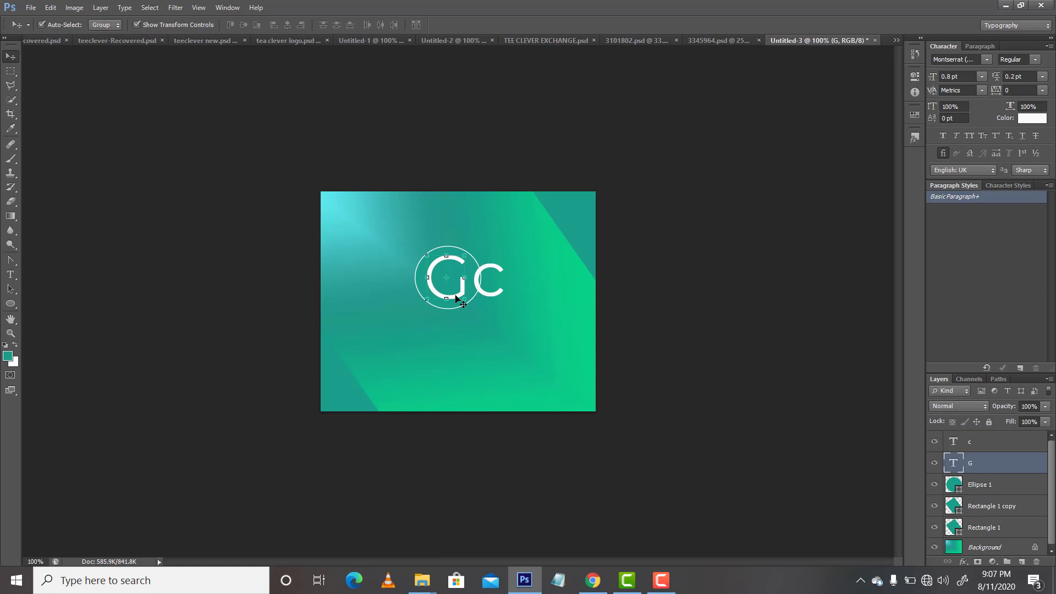
Set the letter c's font size to 0.9 pt and shift the G slightly up and left in the circle.
{"action": "left_click", "coordinate": [491, 297]}
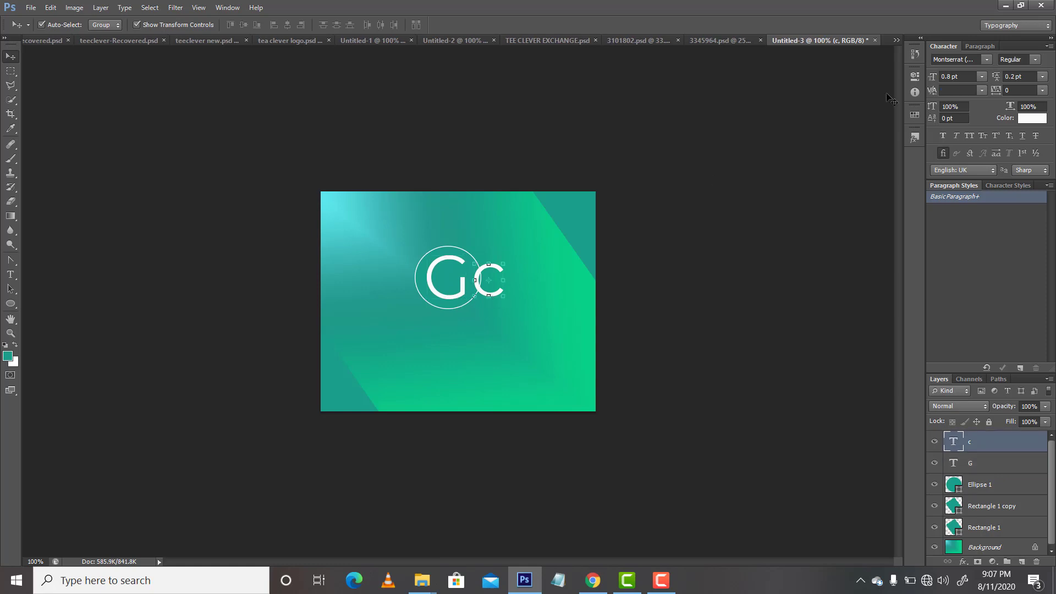
{"action": "left_click", "coordinate": [948, 77]}
{"action": "type", "text": "9"}
{"action": "key", "text": "Return"}
{"action": "left_click", "coordinate": [456, 297]}
{"action": "mouse_move", "coordinate": [457, 297]}
{"action": "left_mouse_down"}
{"action": "mouse_move", "coordinate": [447, 298]}
{"action": "mouse_move", "coordinate": [453, 293]}
{"action": "left_mouse_up"}
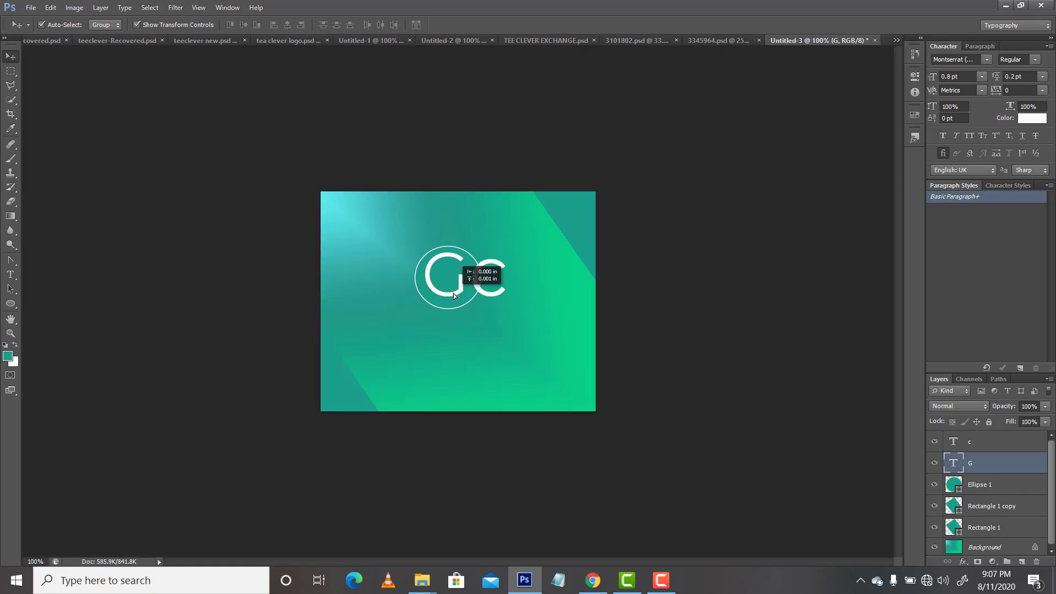
Rotate the c to about 179°, widen it to about 121%, and place it over the G's lower right part.
{"action": "left_click", "coordinate": [500, 283]}
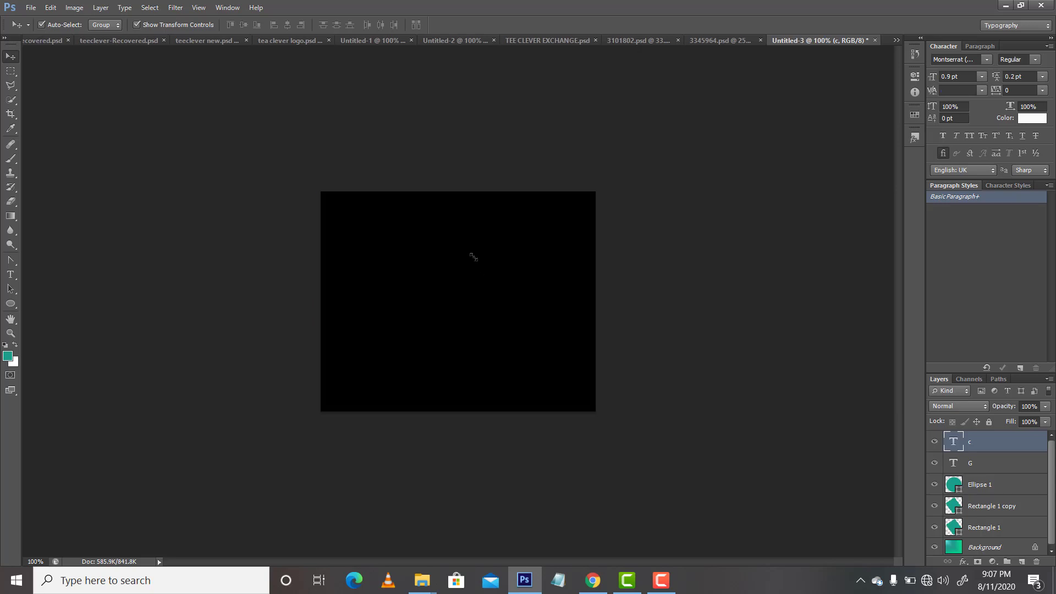
{"action": "left_click_drag", "start_coordinate": [470, 249], "coordinate": [471, 303]}
{"action": "key", "text": "Return"}
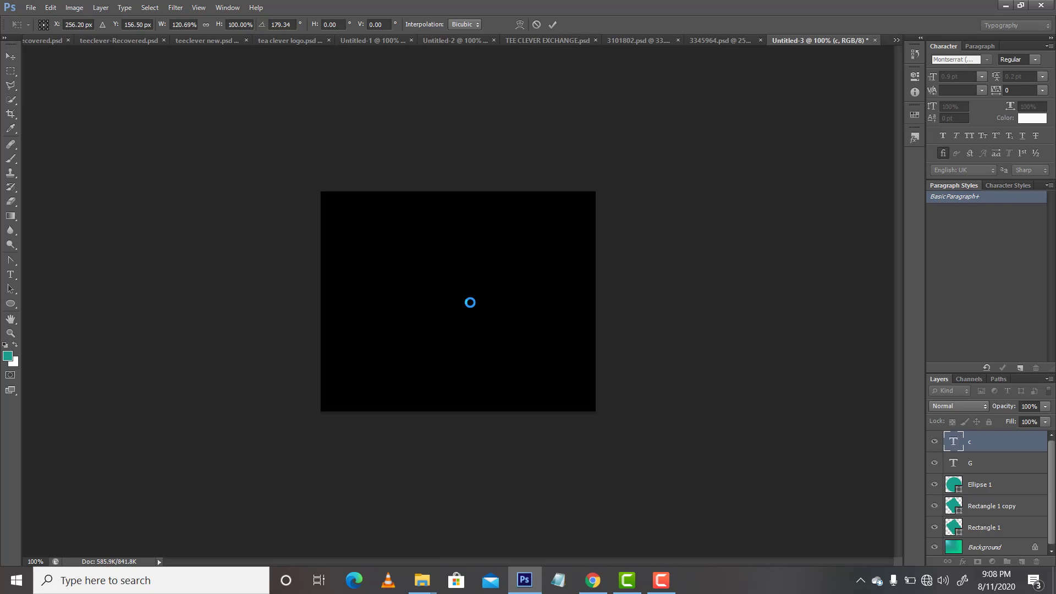
{"action": "key", "text": "Down"}
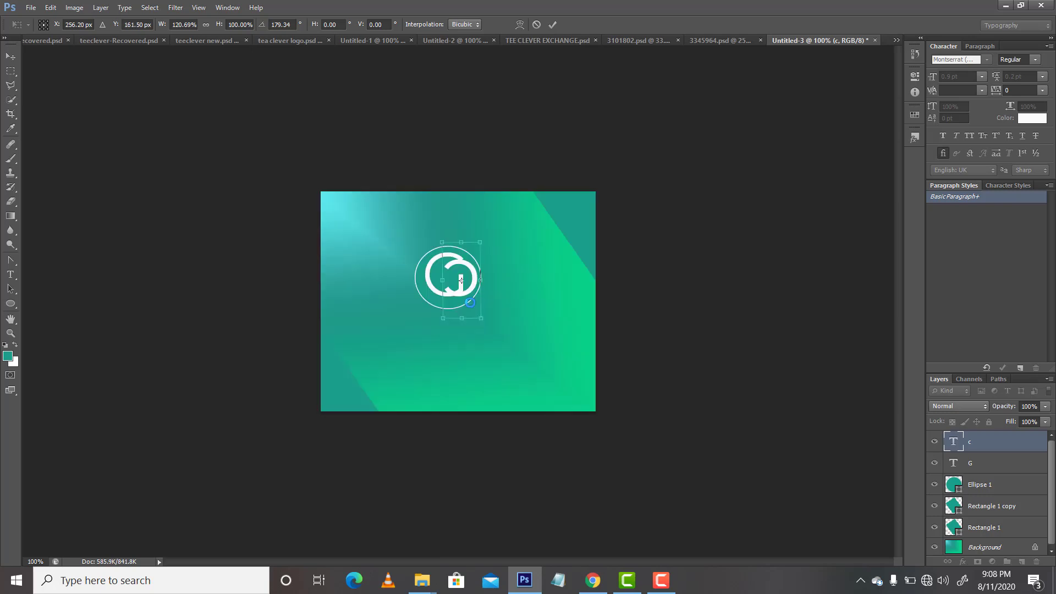
{"action": "key", "text": "Down"}
{"action": "key", "text": "Down"}
{"action": "key", "text": "Down"}
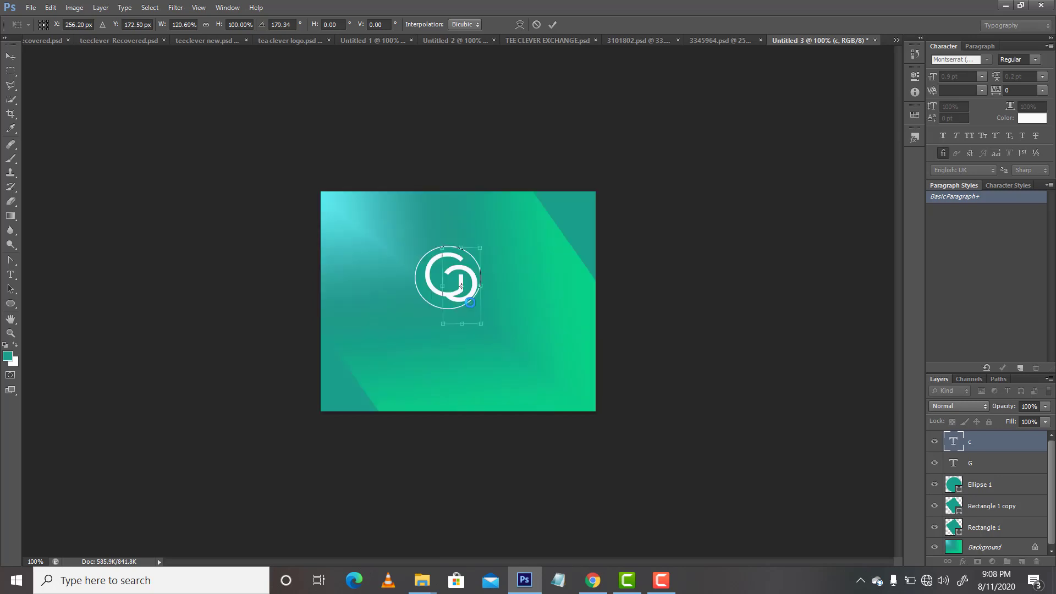
{"action": "key", "text": "Down"}
{"action": "key", "text": "Down"}
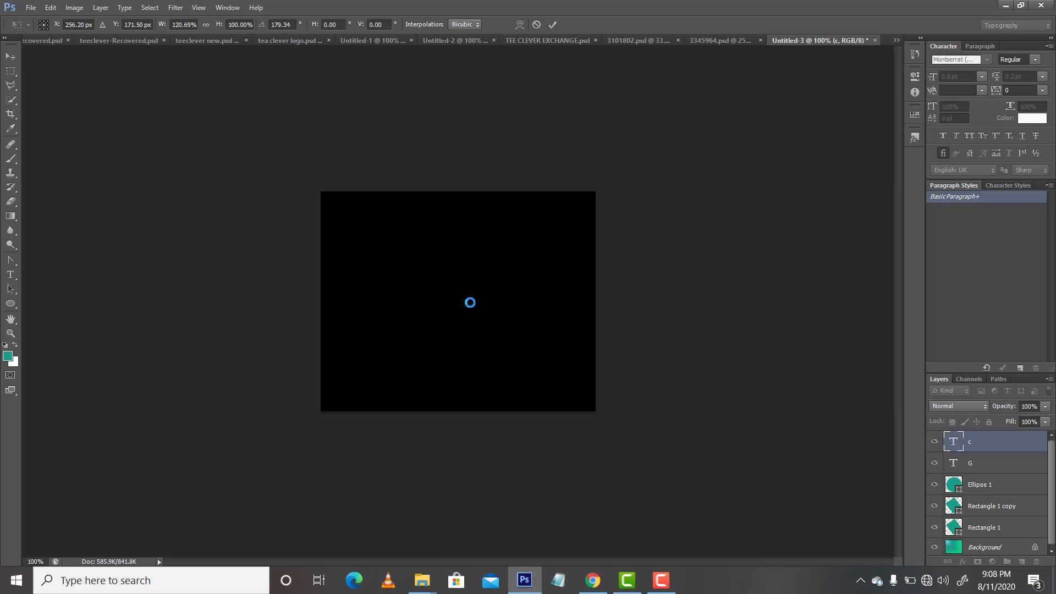
{"action": "key", "text": "Return"}
{"action": "key", "text": "a"}
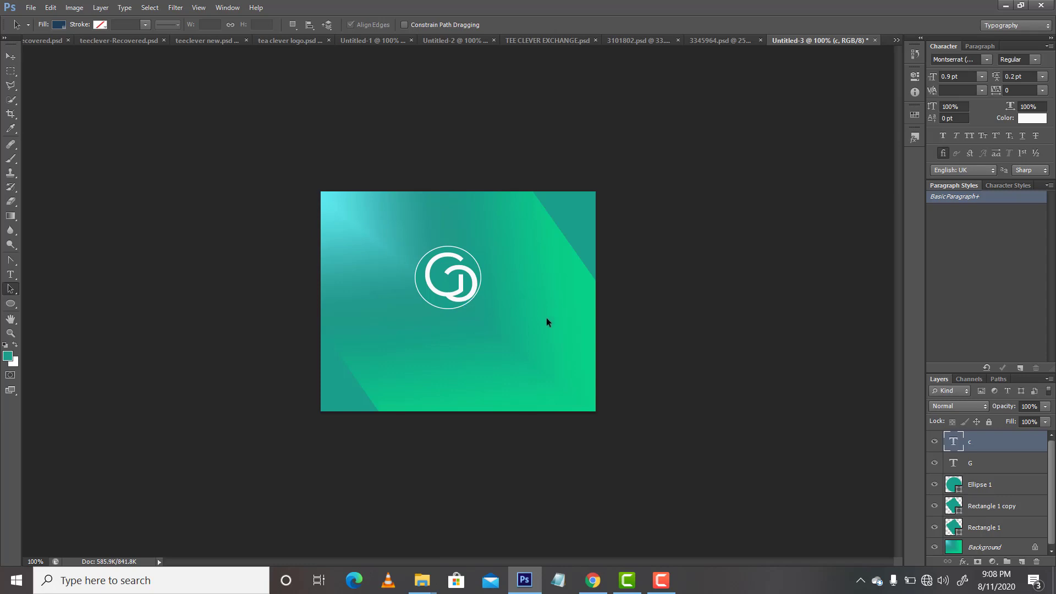
{"action": "key", "text": "v"}
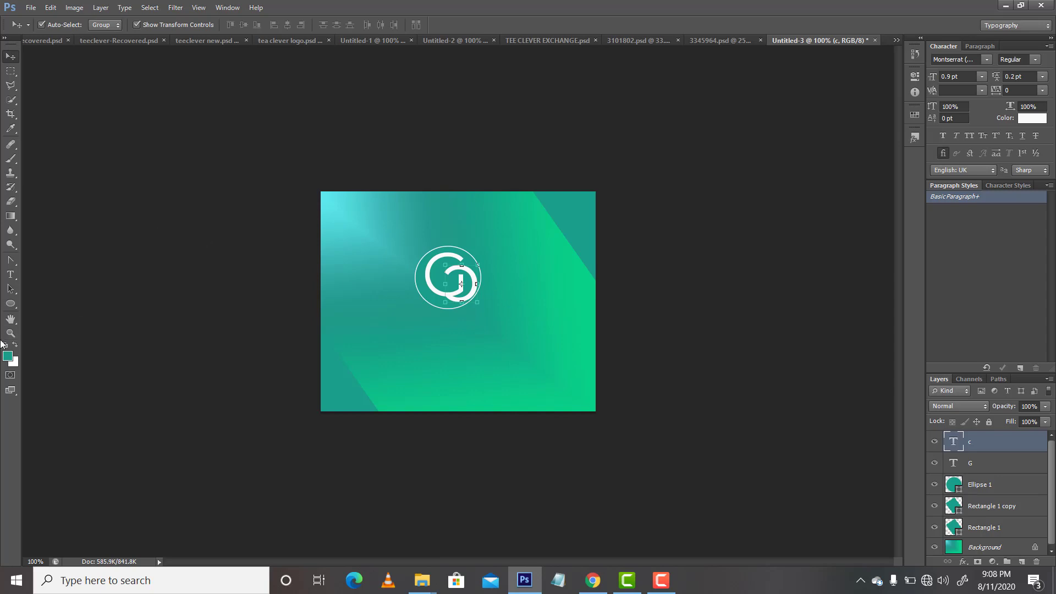
Rasterize the c layer and erase the upper end of its curve where it crosses the G's opening.
{"action": "left_click", "coordinate": [9, 204]}
{"action": "left_click", "coordinate": [458, 271]}
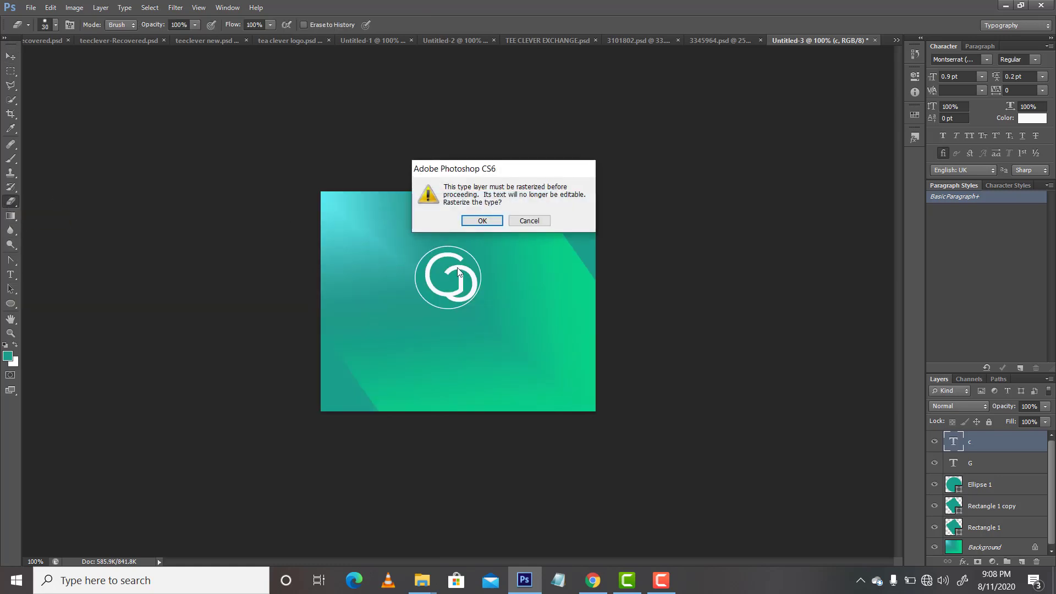
{"action": "left_click", "coordinate": [473, 219]}
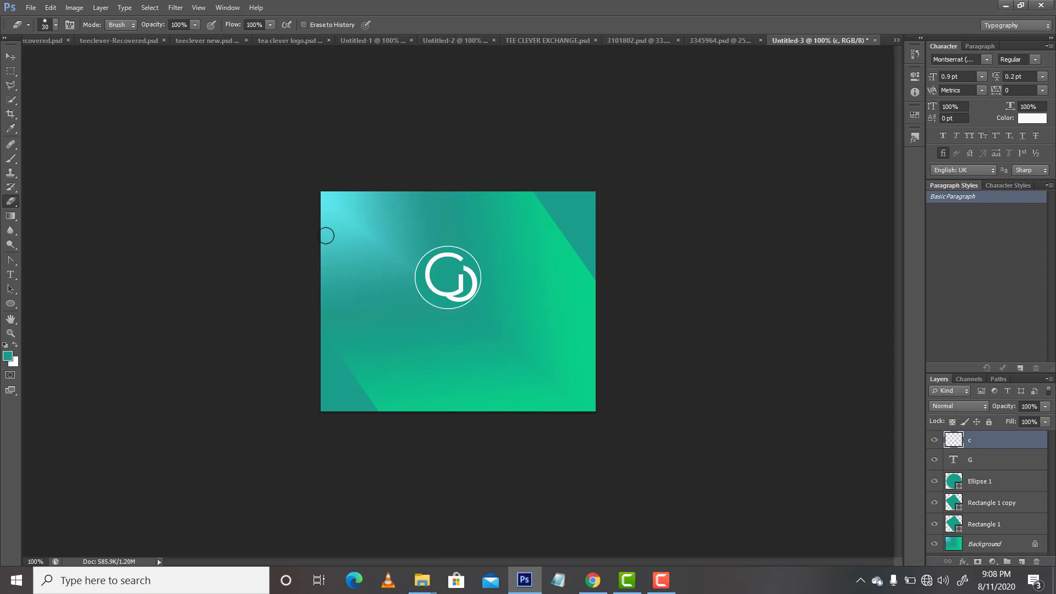
Rotate the rasterized c by about 168° so its opening faces right again.
{"action": "left_click", "coordinate": [11, 57]}
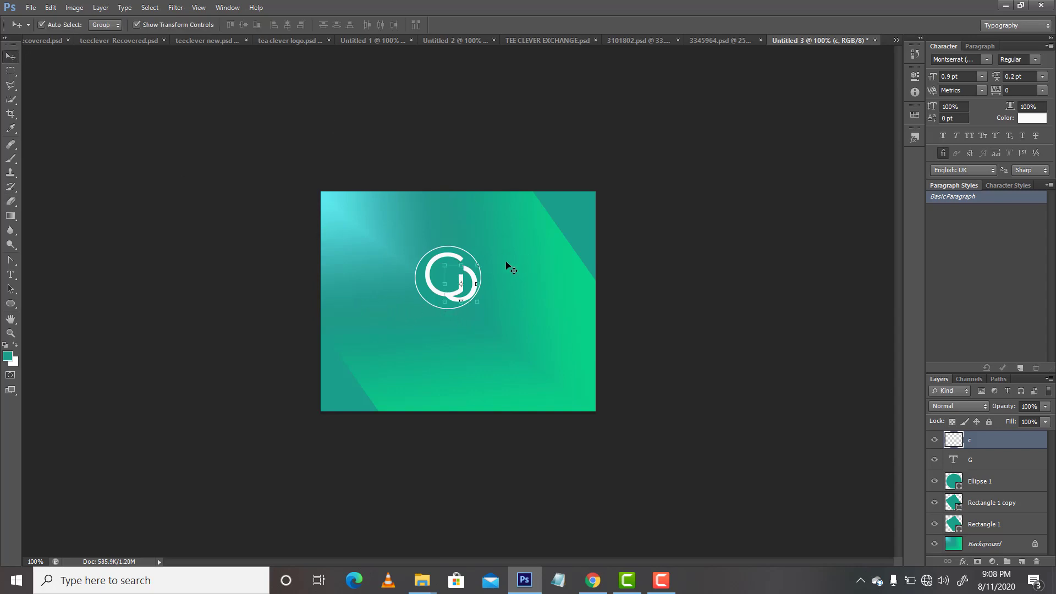
{"action": "left_click_drag", "start_coordinate": [487, 310], "coordinate": [432, 263]}
{"action": "key", "text": "Return"}
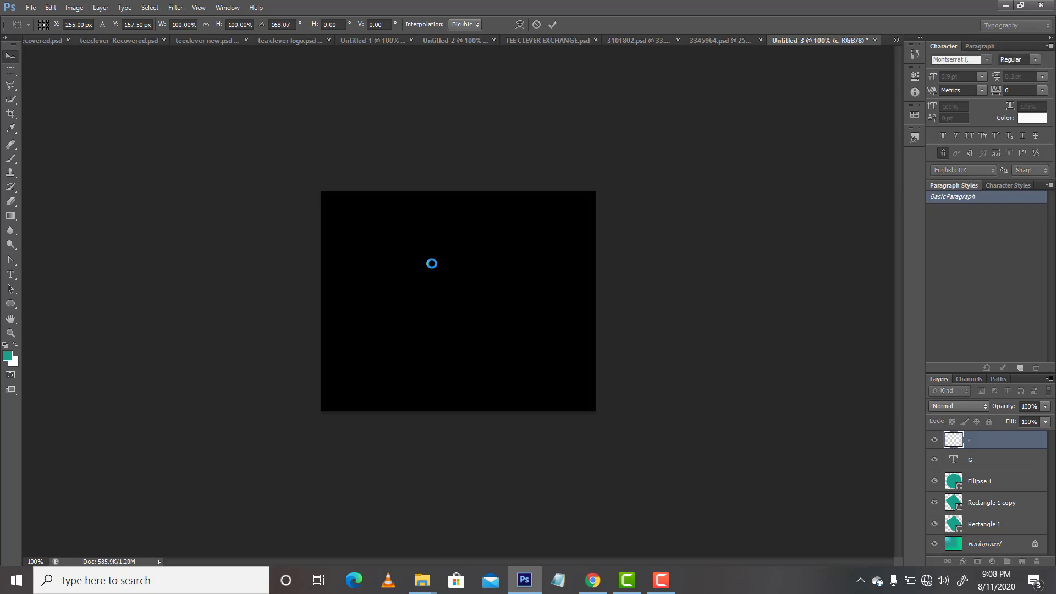
{"action": "key", "text": "a"}
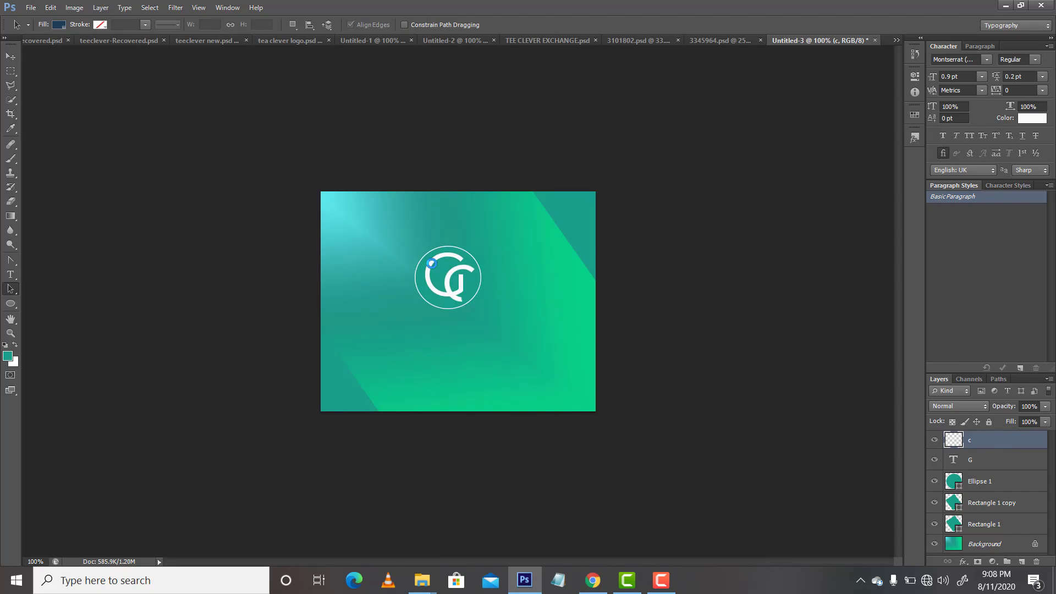
{"action": "key", "text": "v"}
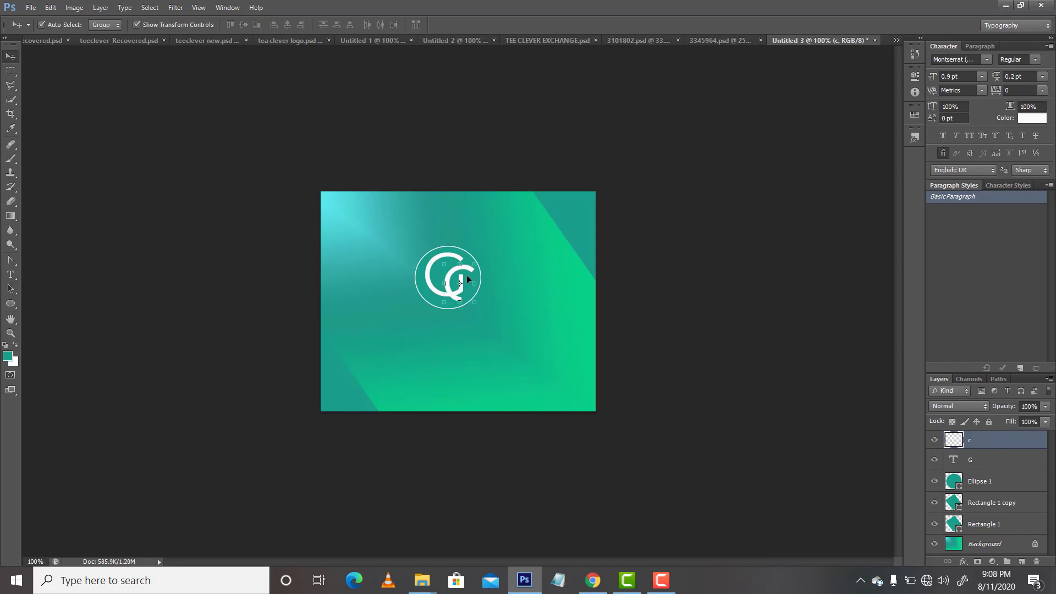
Move the letter G slightly left and down inside the circle.
{"action": "left_click_drag", "start_coordinate": [464, 270], "coordinate": [461, 280]}
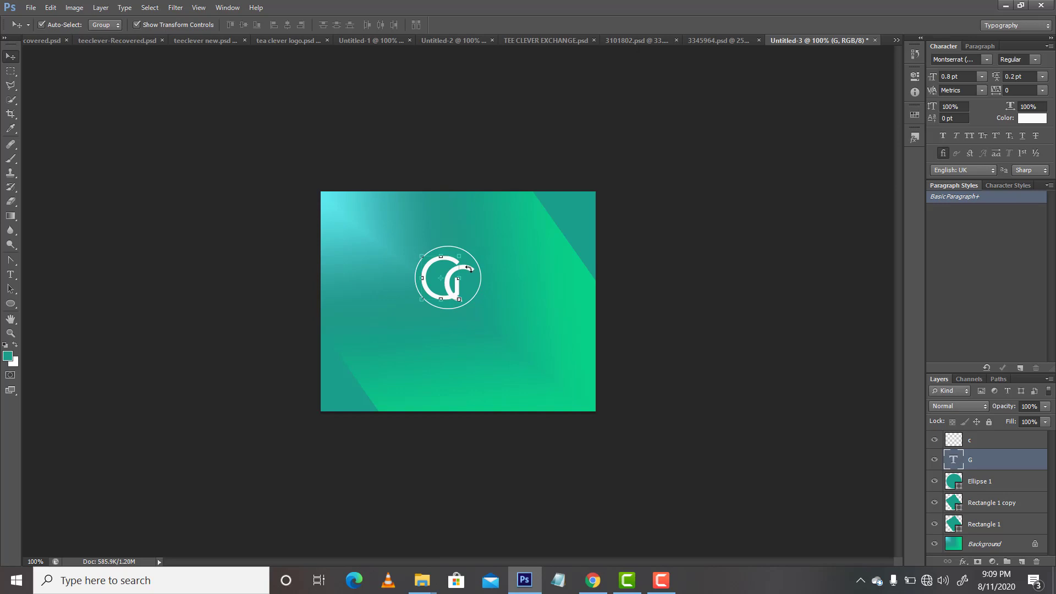
{"action": "left_click", "coordinate": [501, 269]}
{"action": "left_click", "coordinate": [471, 268]}
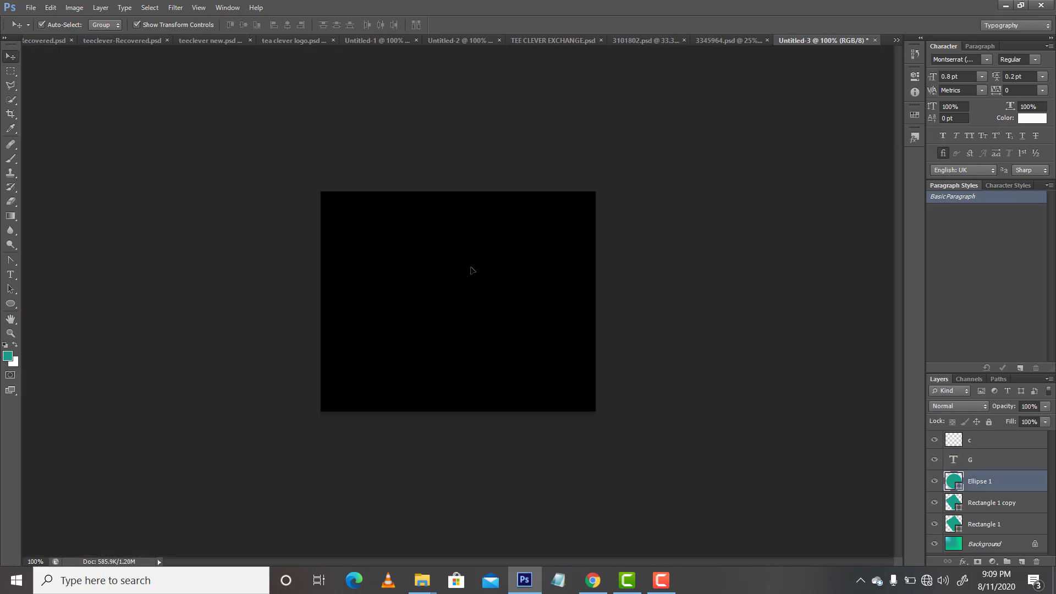
Move the c left so it nests inside the G's curve, and rotate it slightly to fit.
{"action": "left_click", "coordinate": [472, 271]}
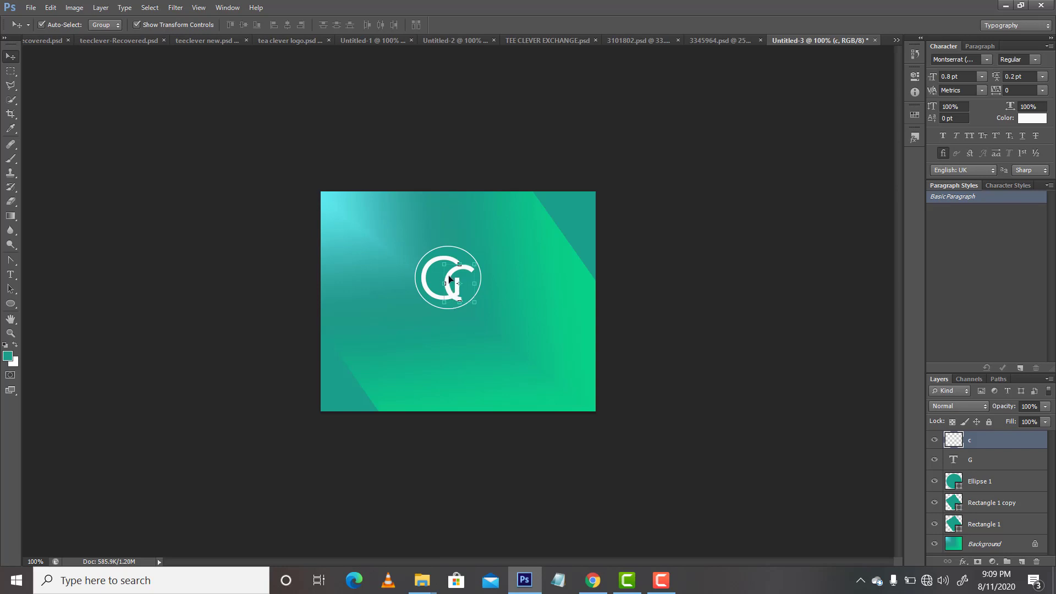
{"action": "left_click_drag", "start_coordinate": [448, 275], "coordinate": [443, 277]}
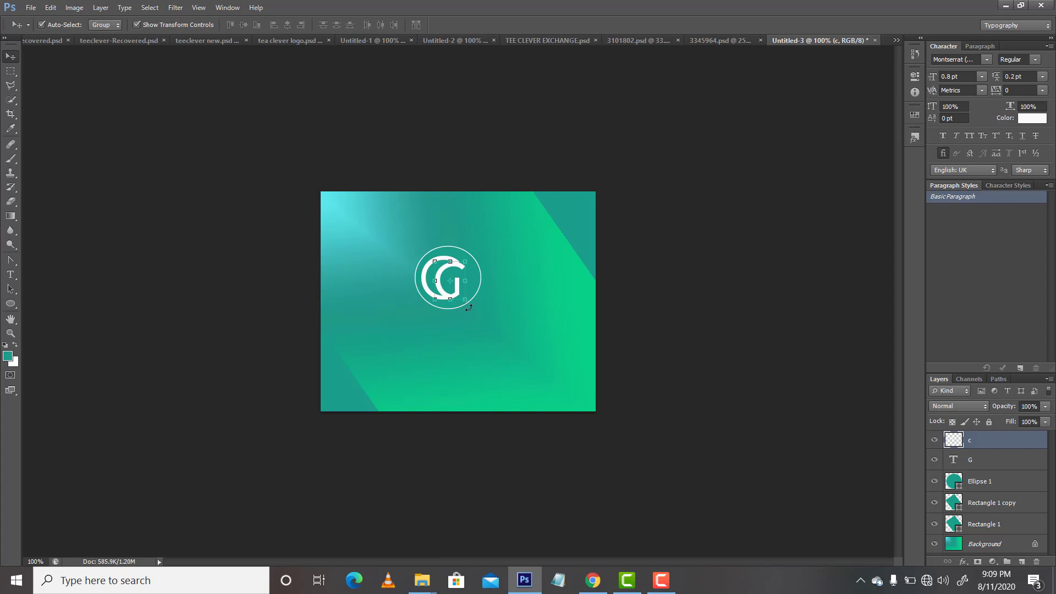
{"action": "left_click_drag", "start_coordinate": [469, 307], "coordinate": [454, 288]}
{"action": "key", "text": "Return"}
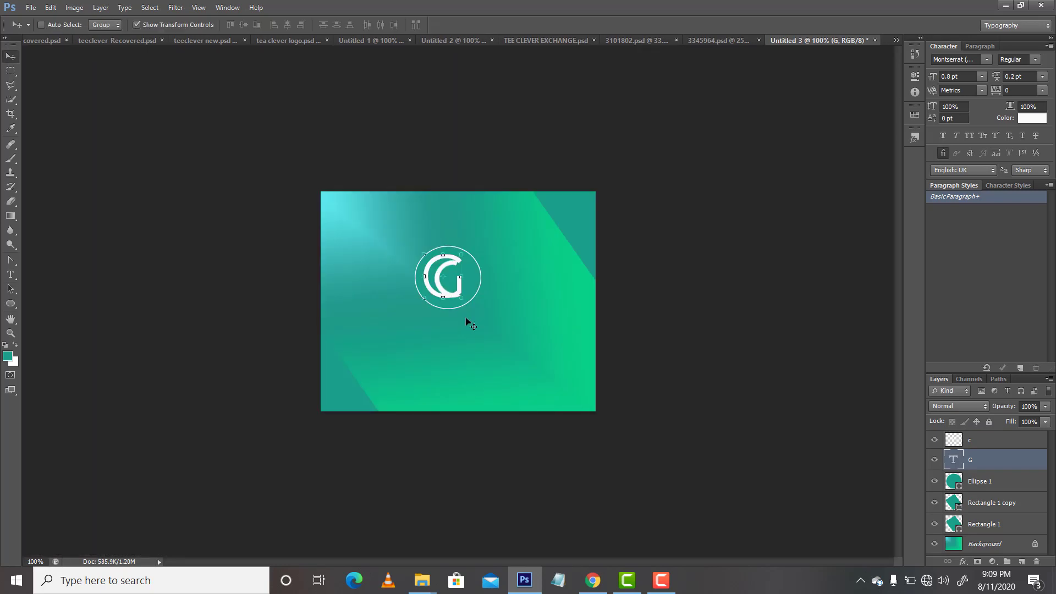
Move the letter G out of the circle toward the lower right, and delete the rasterized c layer.
{"action": "left_click_drag", "start_coordinate": [443, 284], "coordinate": [505, 316]}
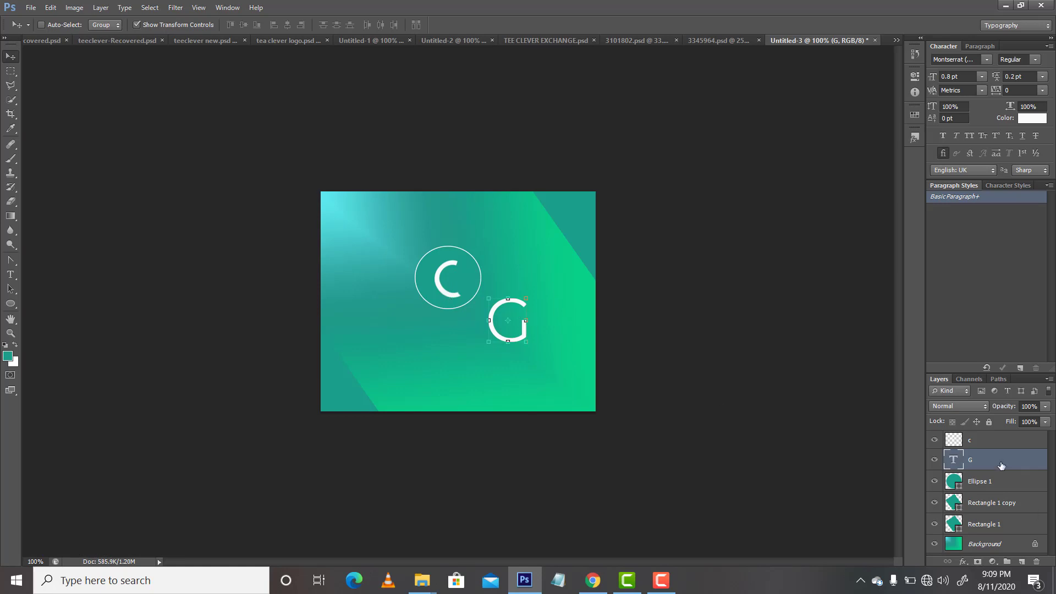
{"action": "left_click", "coordinate": [987, 442]}
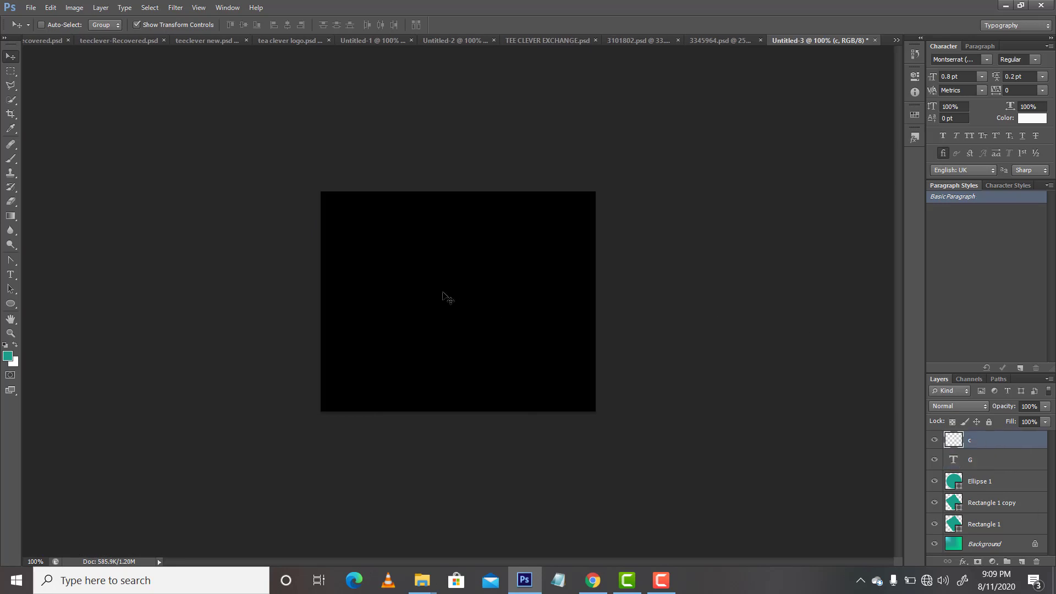
{"action": "left_click_drag", "start_coordinate": [443, 292], "coordinate": [520, 345]}
{"action": "key", "text": "Delete"}
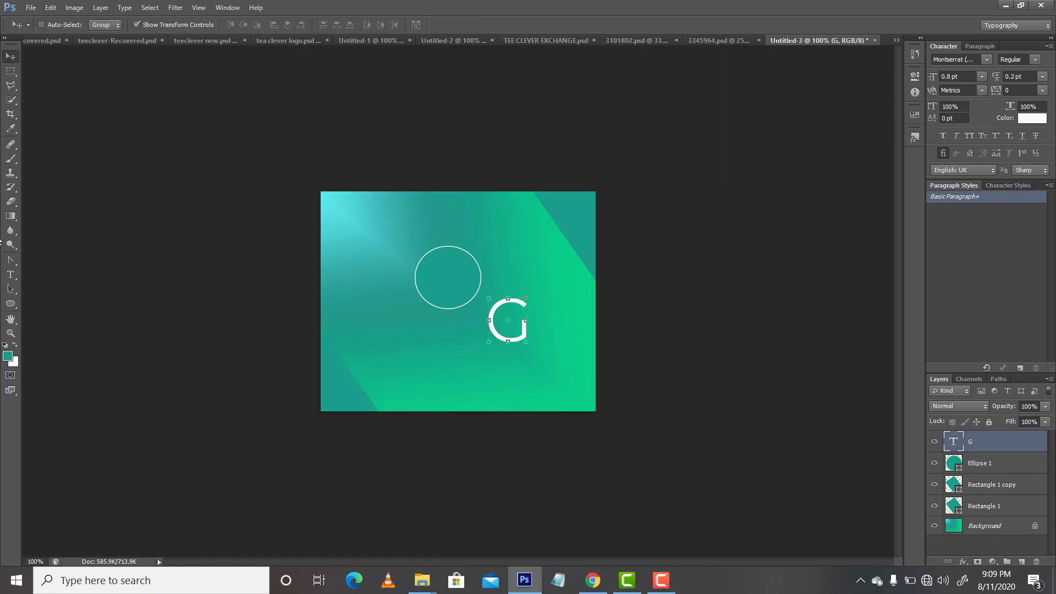
Add a new white capital C as text near the canvas's lower left and scale it down to about 76%.
{"action": "left_click", "coordinate": [10, 275]}
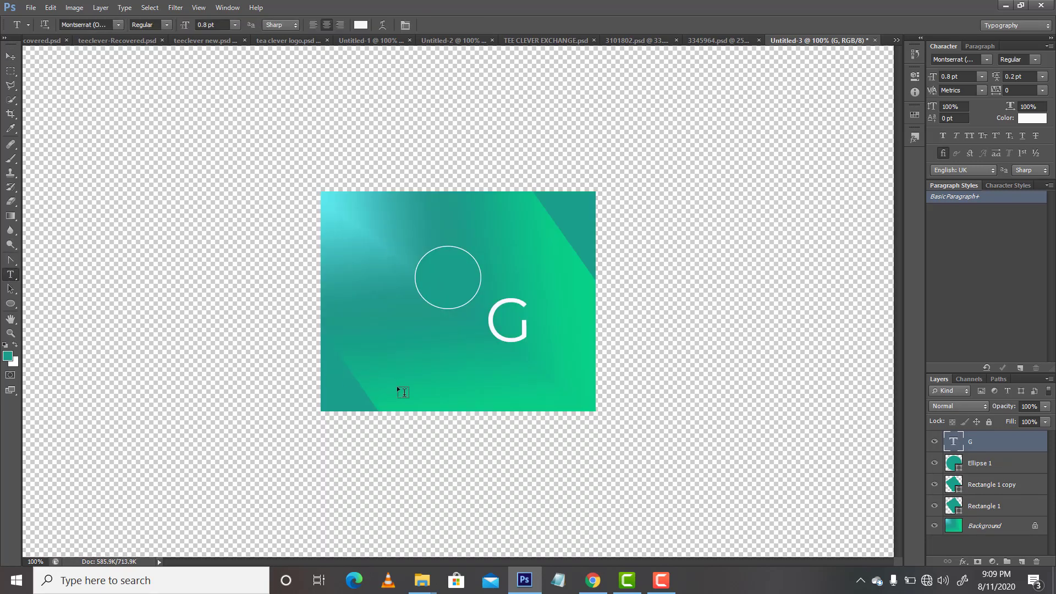
{"action": "left_click", "coordinate": [403, 392]}
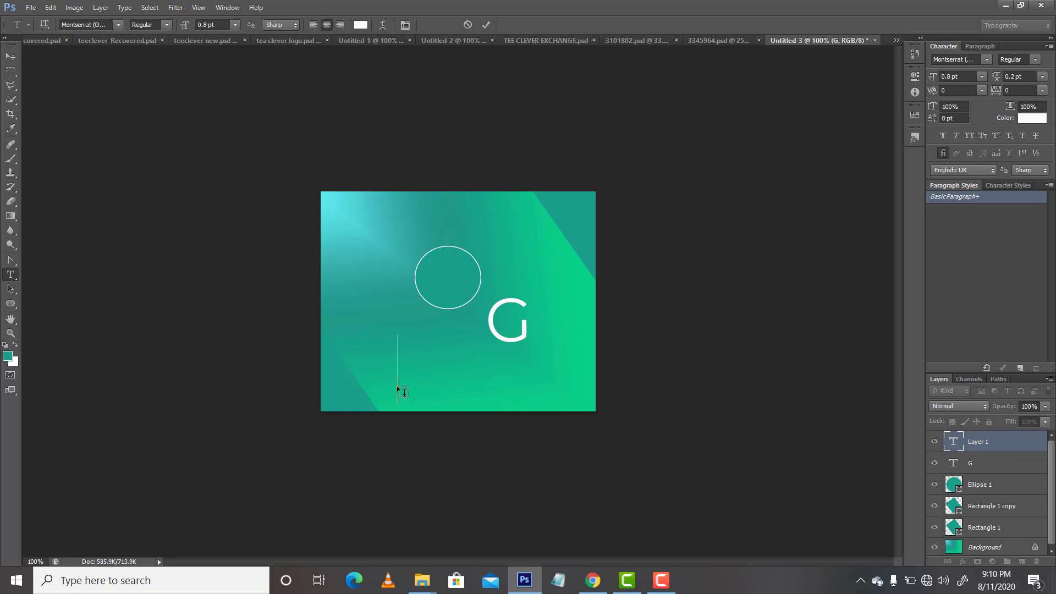
{"action": "type", "text": "C"}
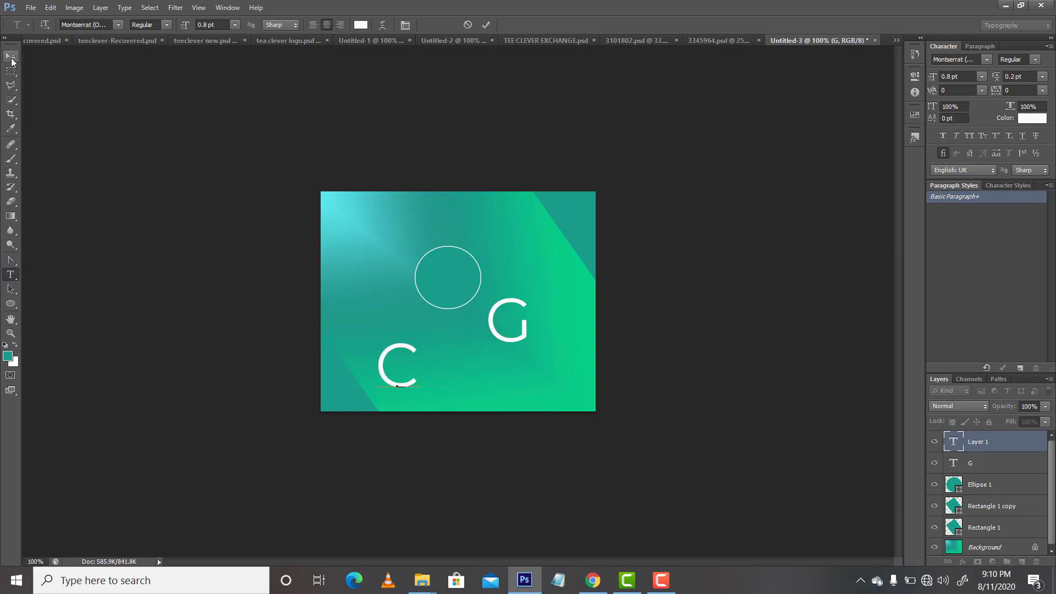
{"action": "left_click", "coordinate": [10, 57]}
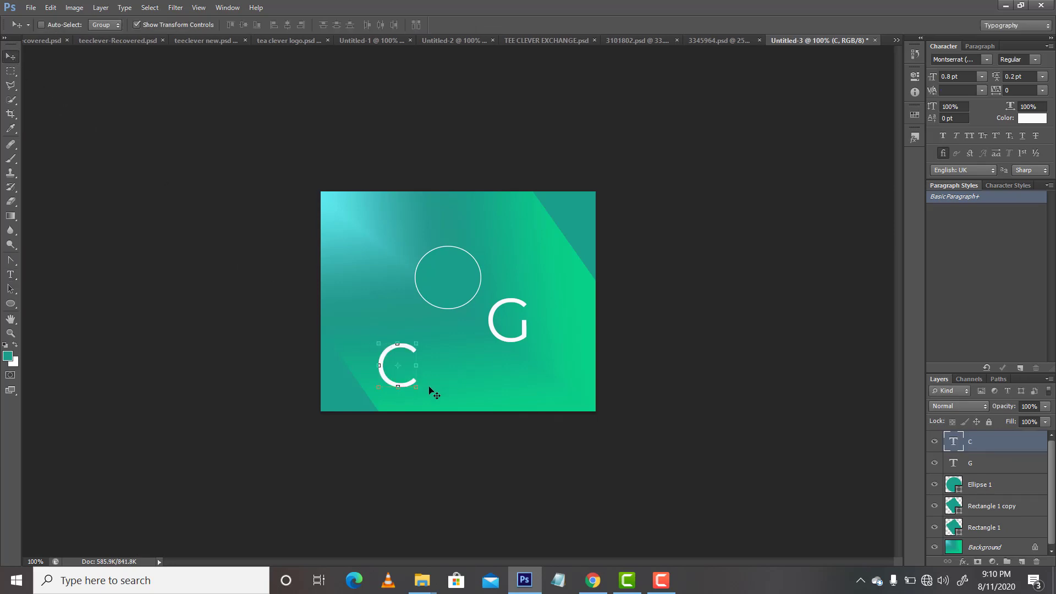
{"action": "left_click_drag", "start_coordinate": [417, 387], "coordinate": [400, 372]}
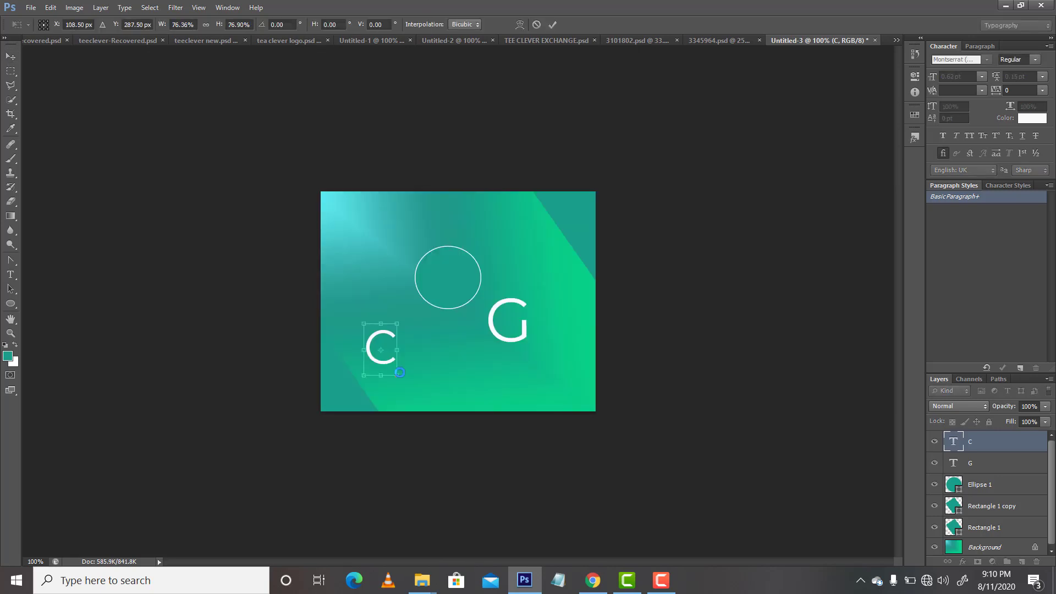
{"action": "key", "text": "Return"}
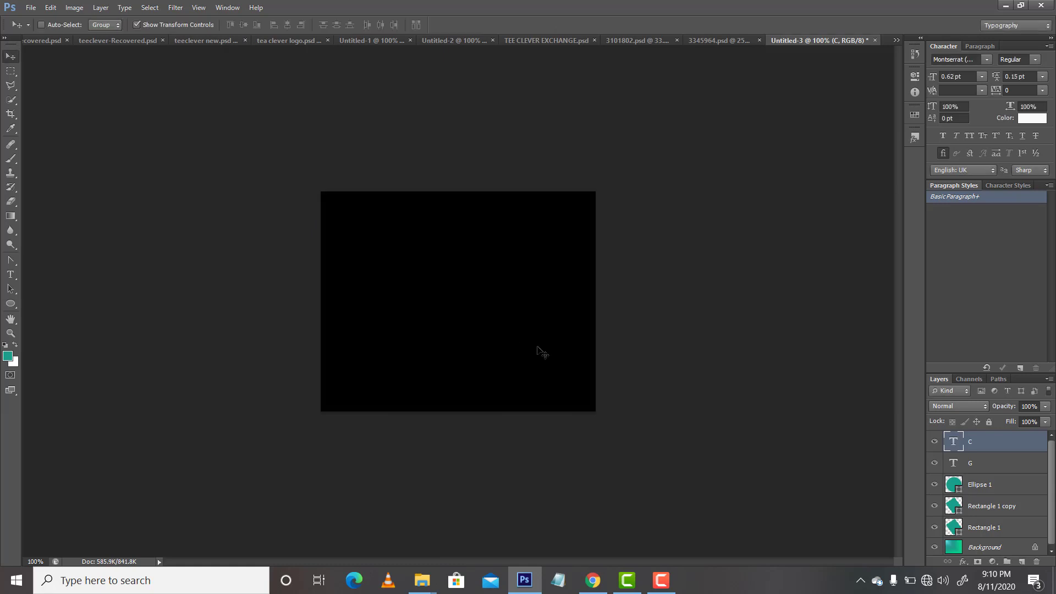
Turn on Auto-Select, scale the letter G to about 79%, and place it back inside the circle toward its upper left.
{"action": "left_click", "coordinate": [42, 25]}
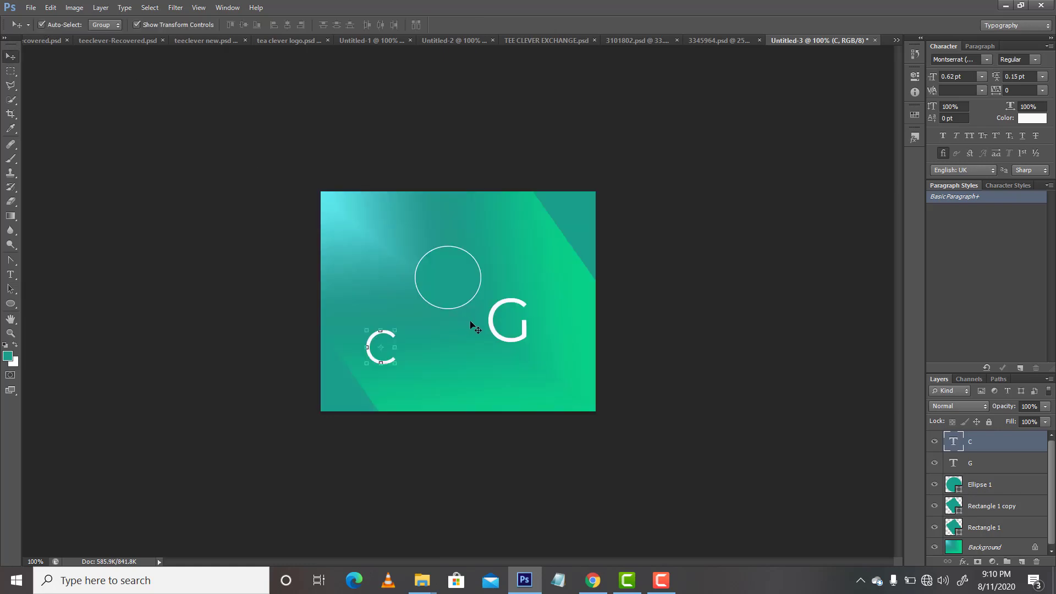
{"action": "left_click", "coordinate": [492, 332]}
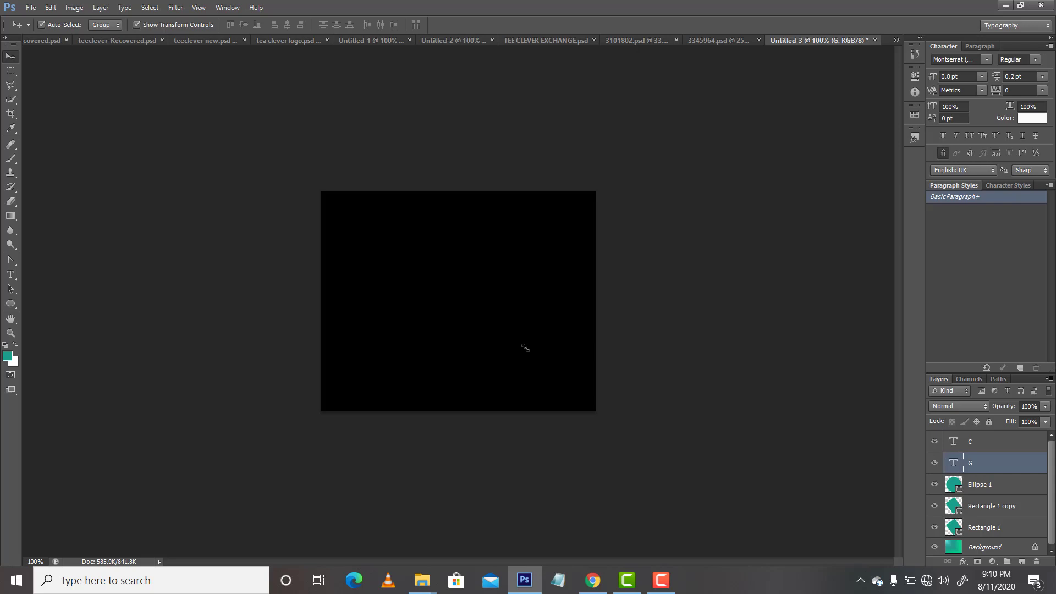
{"action": "left_click_drag", "start_coordinate": [524, 345], "coordinate": [444, 292]}
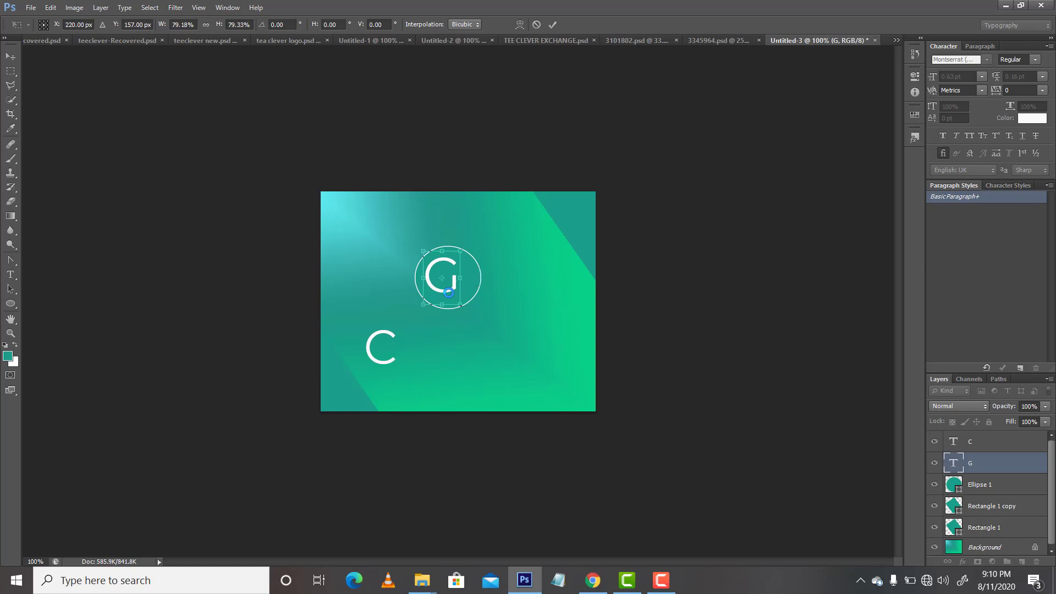
{"action": "key", "text": "Return"}
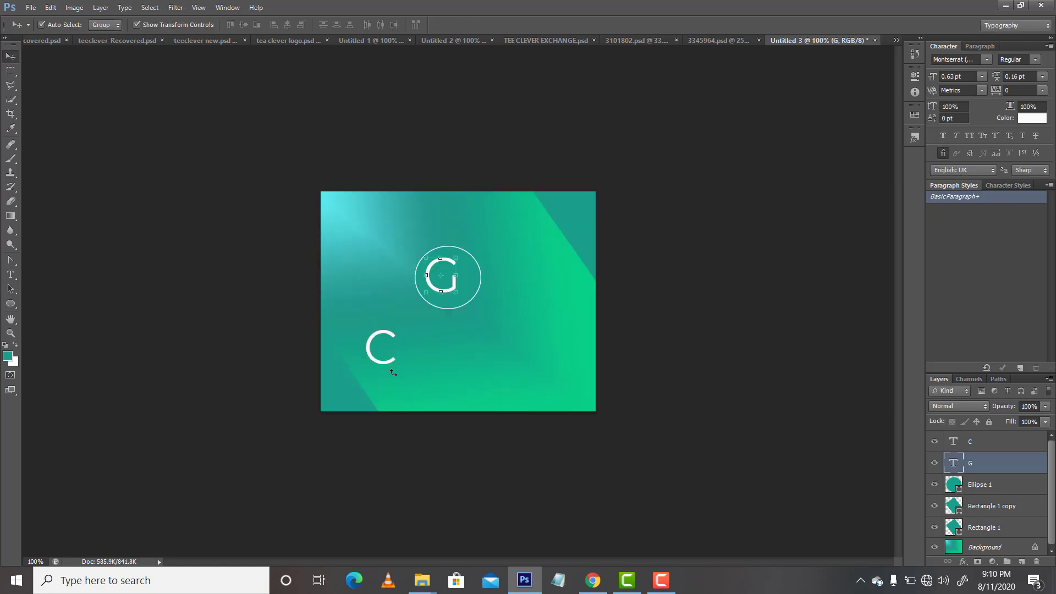
Move the letter C into the circle so it overlaps the lower right of the G, and deselect it.
{"action": "left_click", "coordinate": [382, 363]}
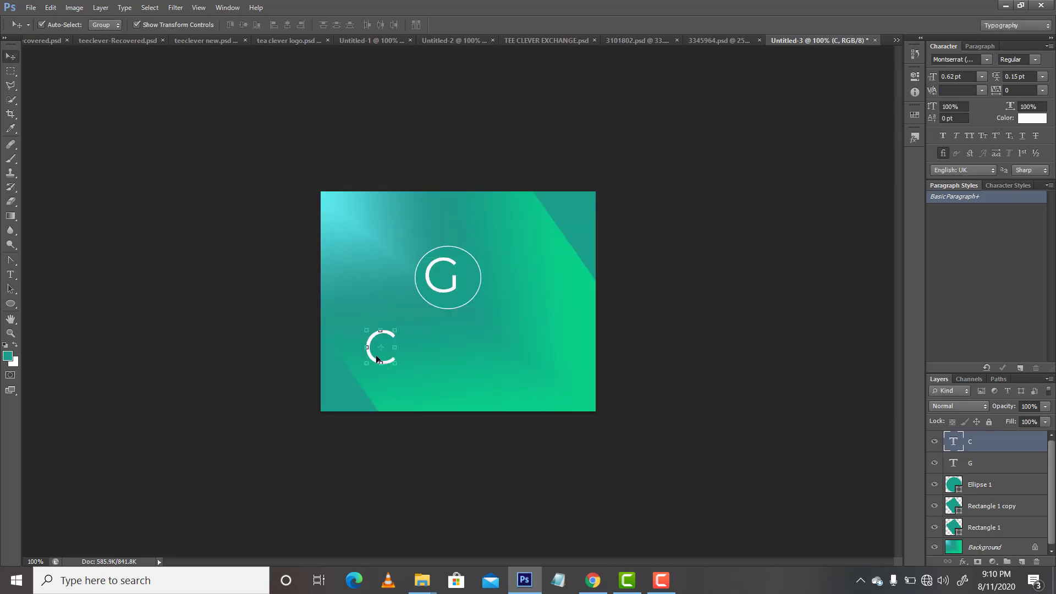
{"action": "left_click_drag", "start_coordinate": [387, 352], "coordinate": [446, 297]}
{"action": "left_click", "coordinate": [510, 346]}
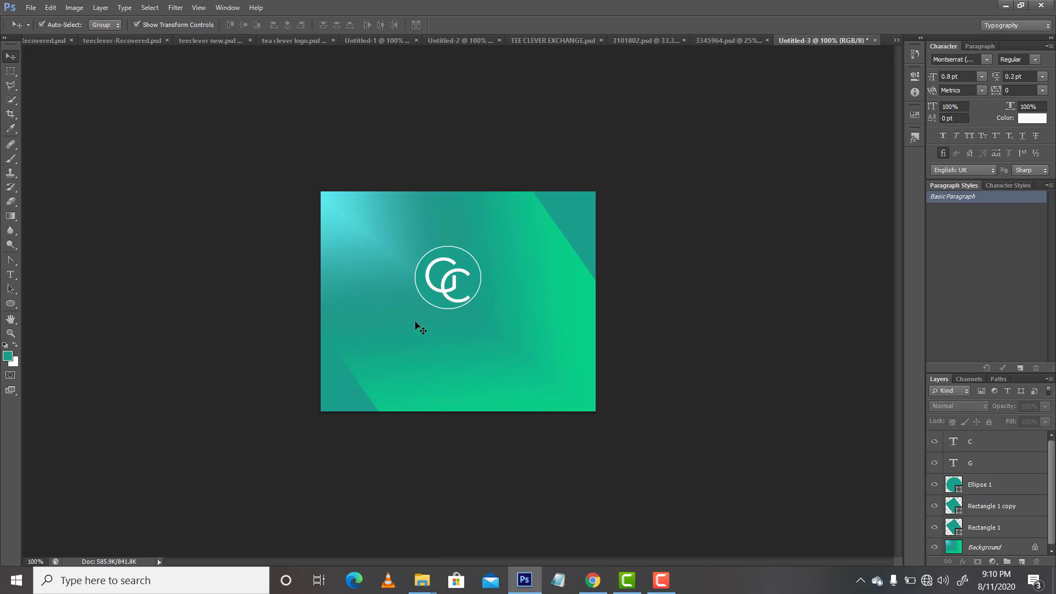
Add the white two-line text "Grapgics Class" below the circle.
{"action": "left_click", "coordinate": [11, 277]}
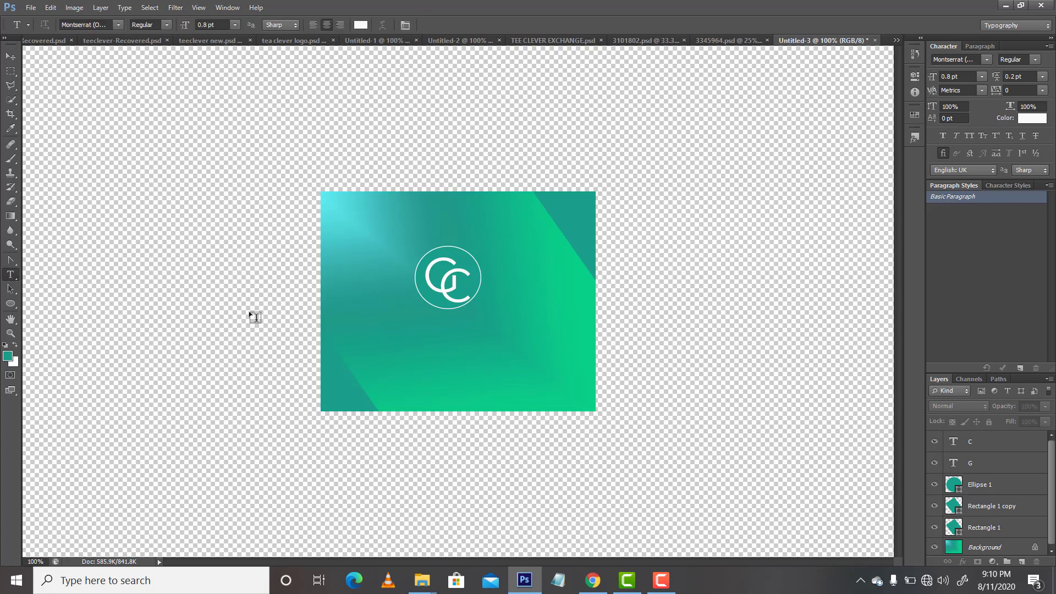
{"action": "left_click", "coordinate": [485, 353]}
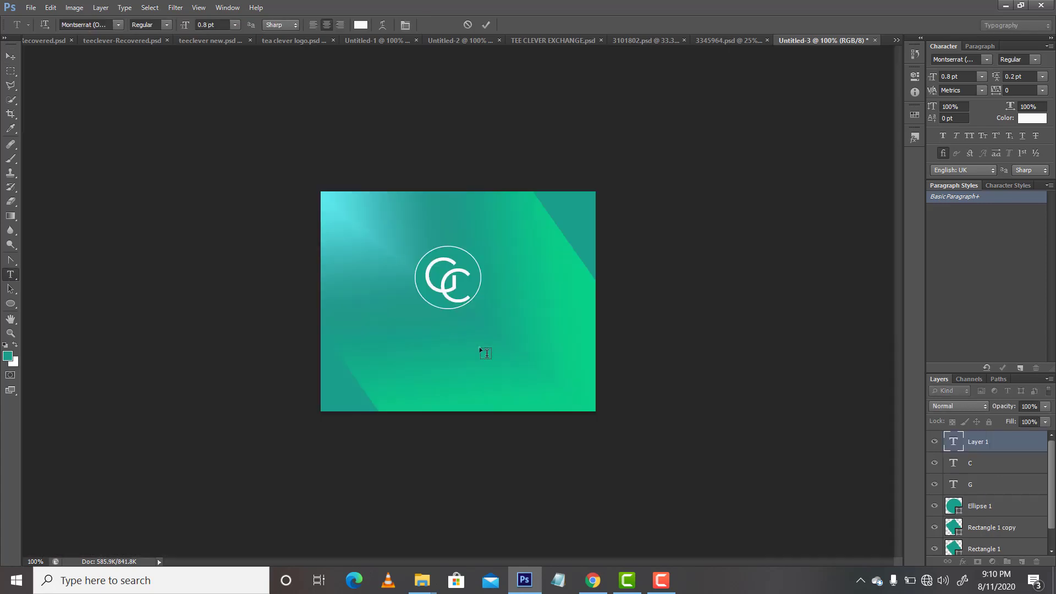
{"action": "type", "text": "G"}
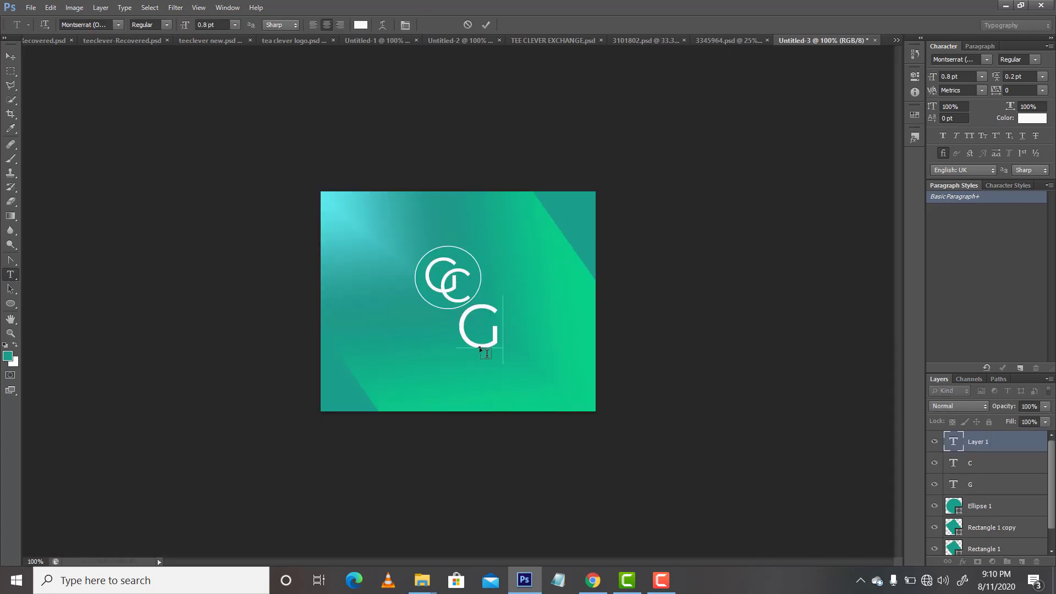
{"action": "type", "text": "rapgics"}
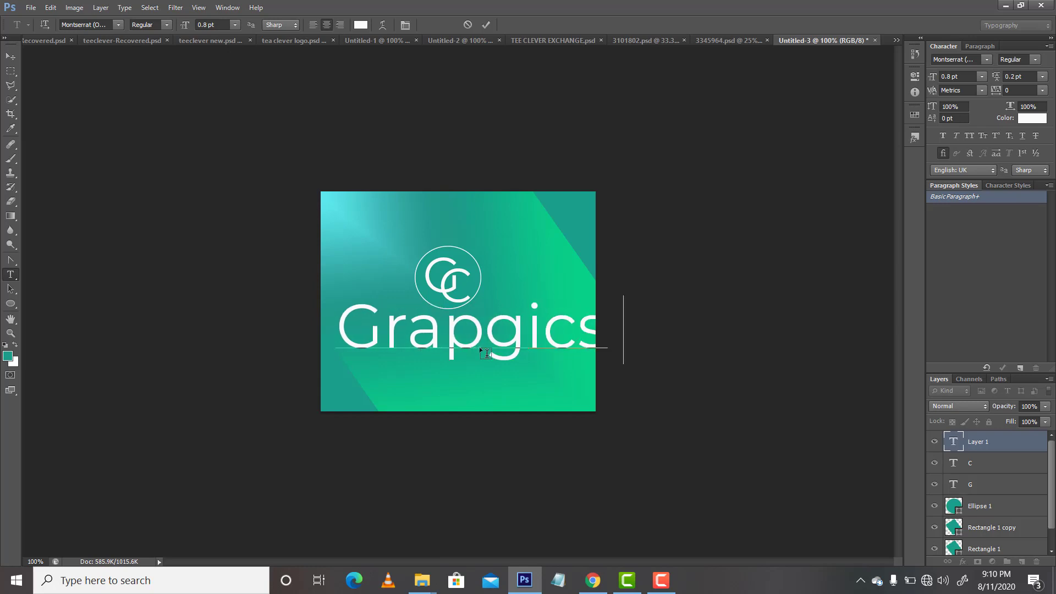
{"action": "type", "text": " CC"}
{"action": "type", "text": "ass"}
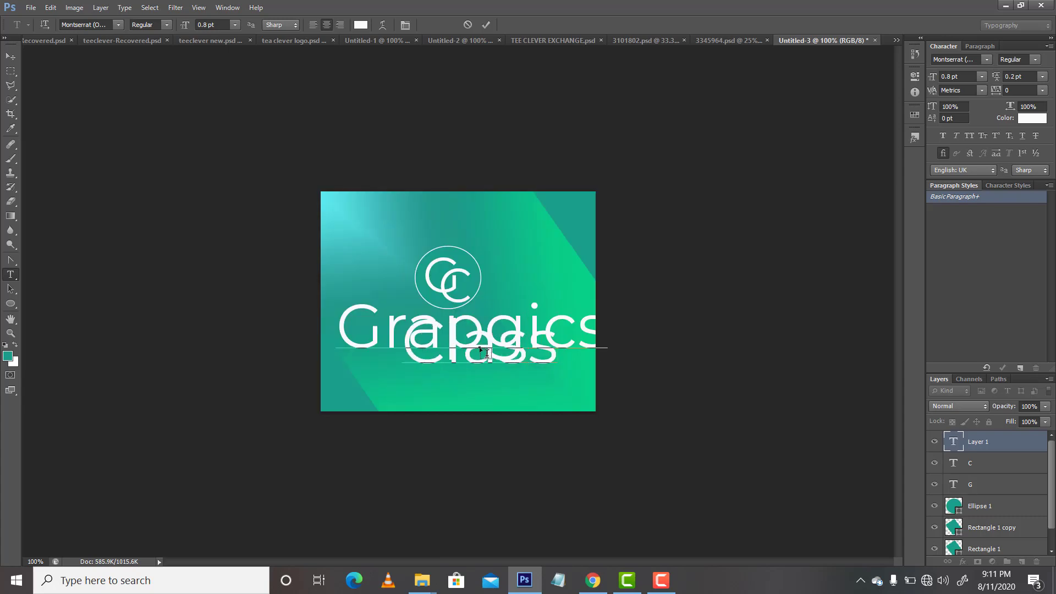
Set the whole two-line text to 0.8 pt leading and 0.3 pt font size.
{"action": "key", "text": "ctrl+a"}
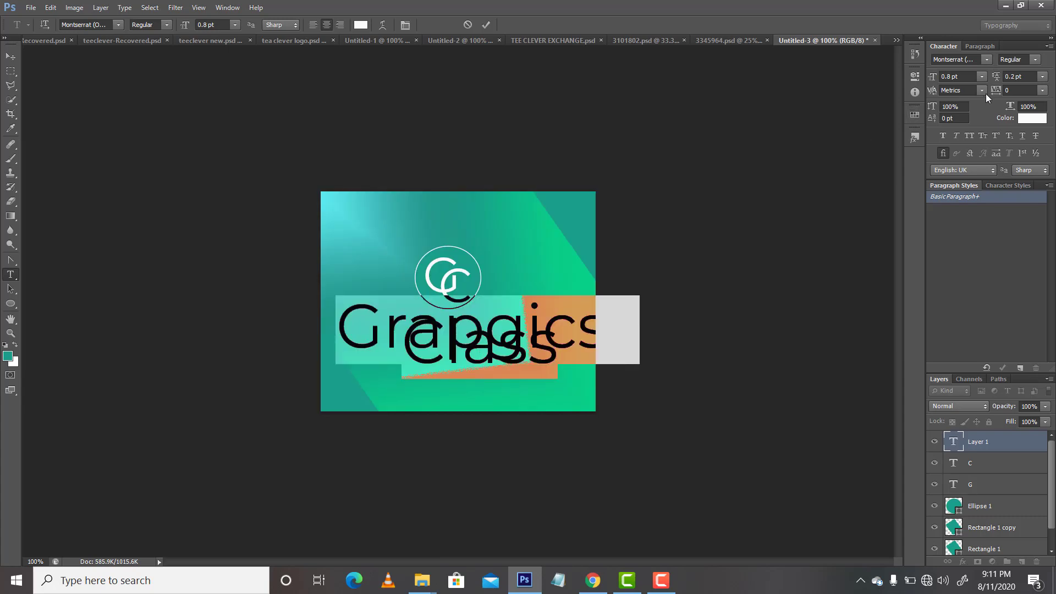
{"action": "left_click", "coordinate": [1013, 76]}
{"action": "key", "text": "Return"}
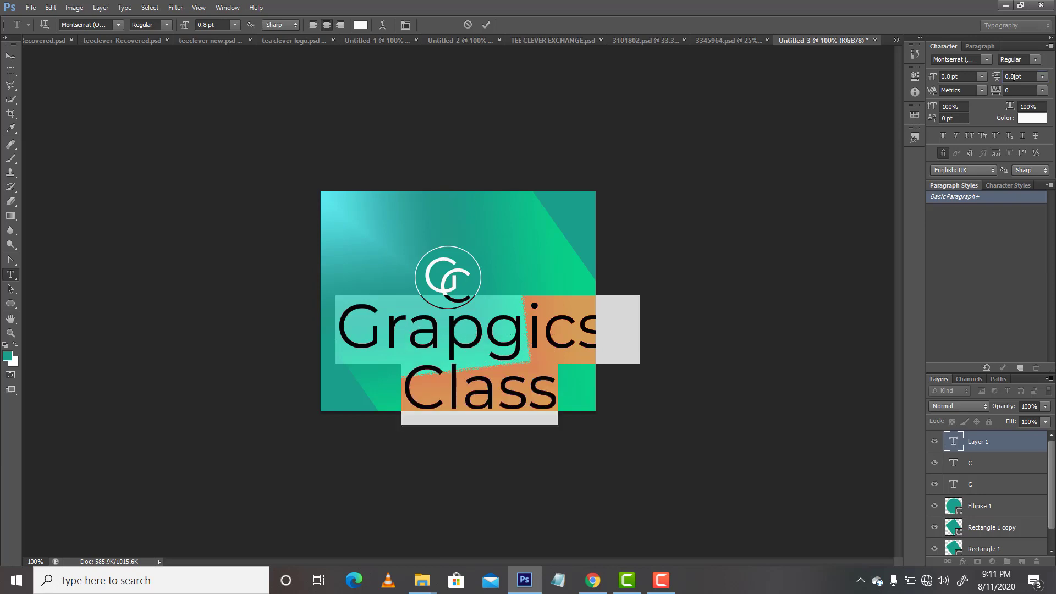
{"action": "left_click", "coordinate": [950, 76]}
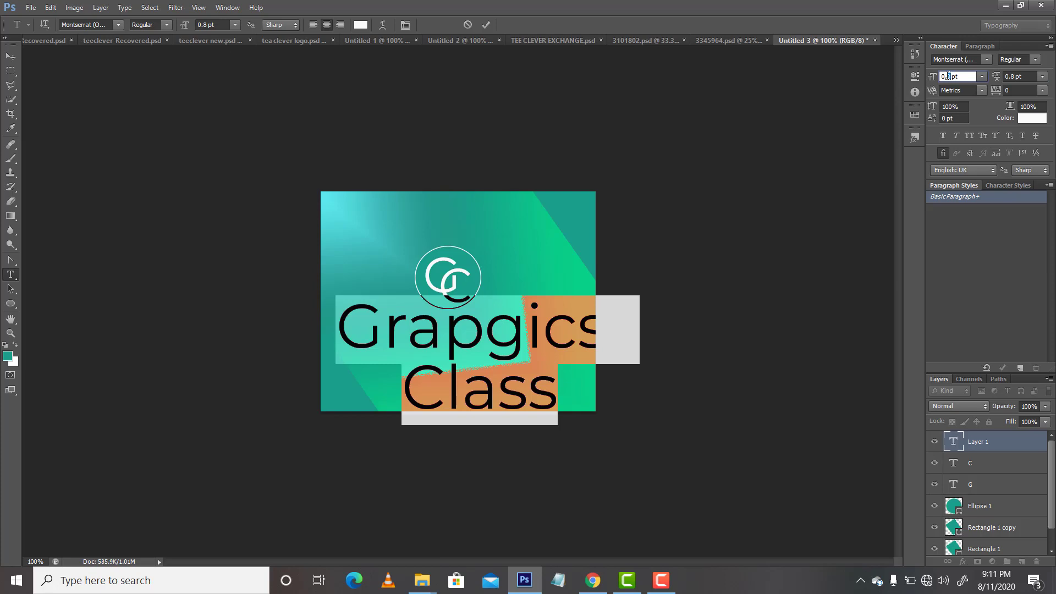
{"action": "type", "text": "3"}
{"action": "key", "text": "Return"}
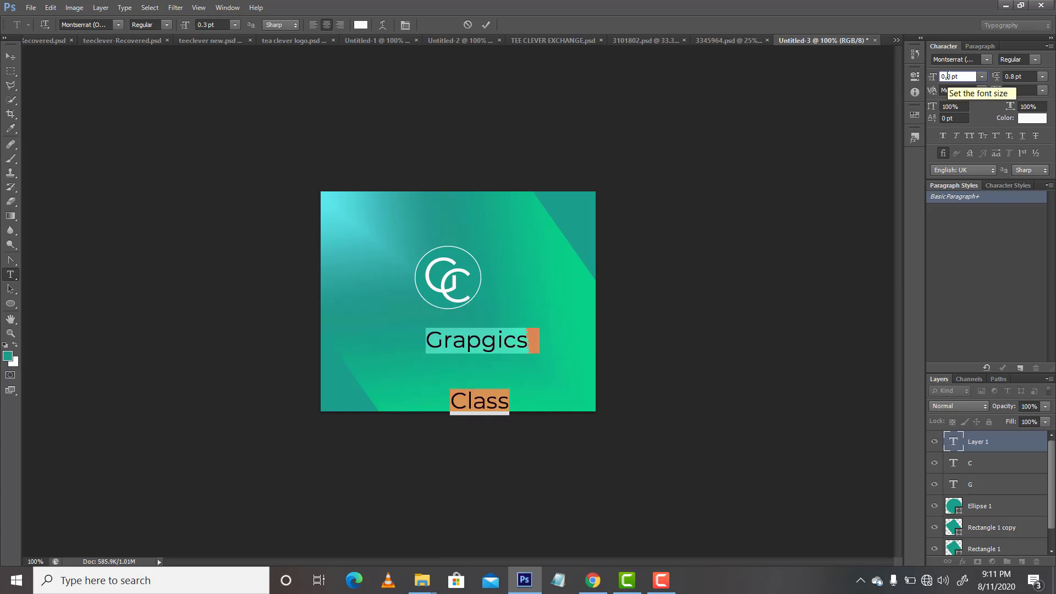
Correct the misspelled first line of the text to "Graphics".
{"action": "left_click", "coordinate": [497, 340]}
{"action": "key", "text": "BackSpace"}
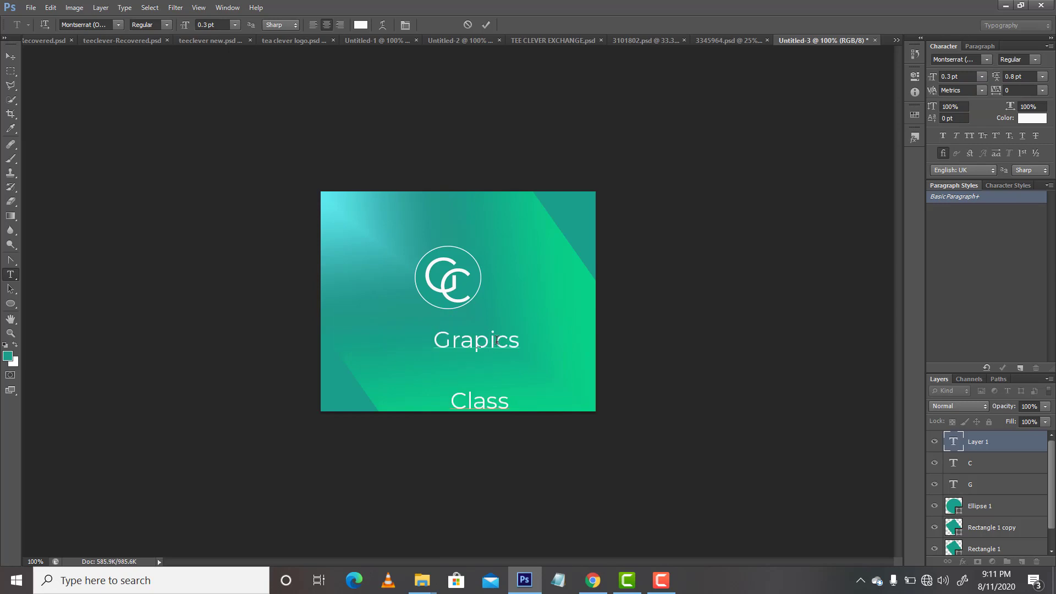
{"action": "type", "text": "g"}
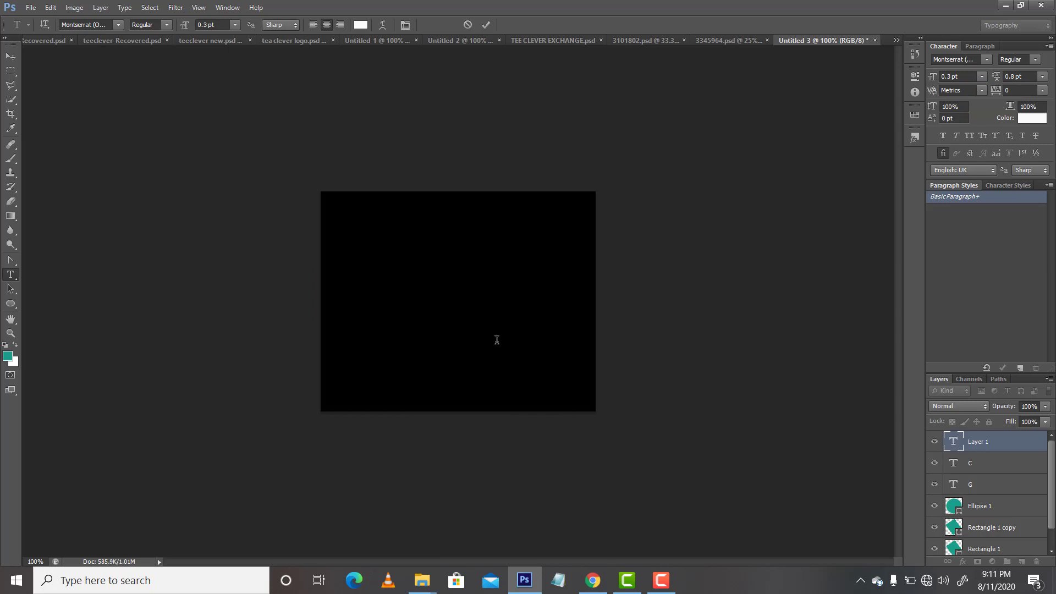
{"action": "key", "text": "BackSpace"}
{"action": "type", "text": "hics"}
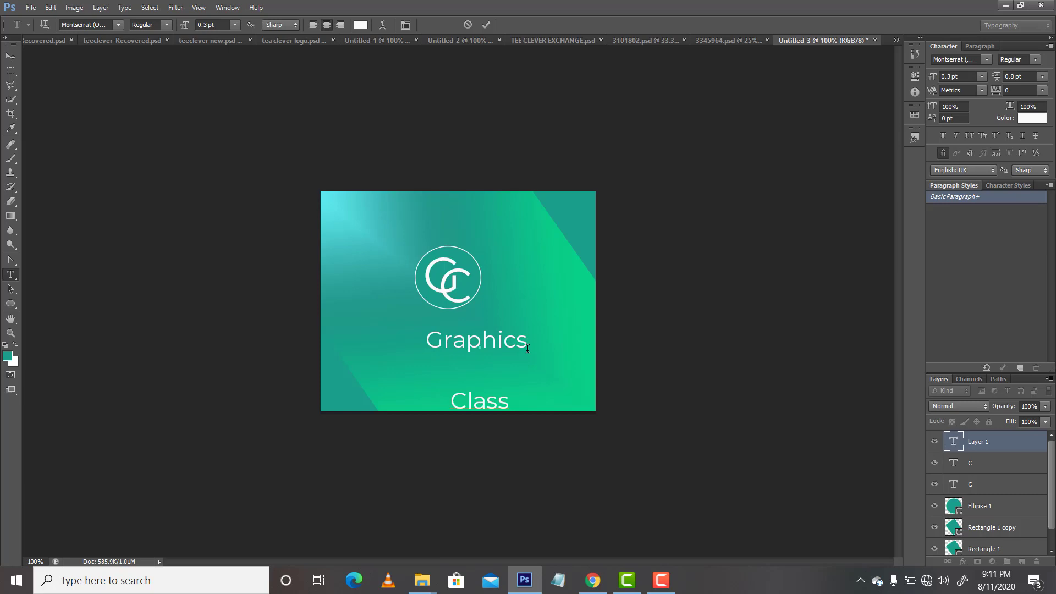
Set the leading of the whole Graphics Class text to 0.3 pt and its font size to 0.2 pt.
{"action": "key", "text": "ctrl+a"}
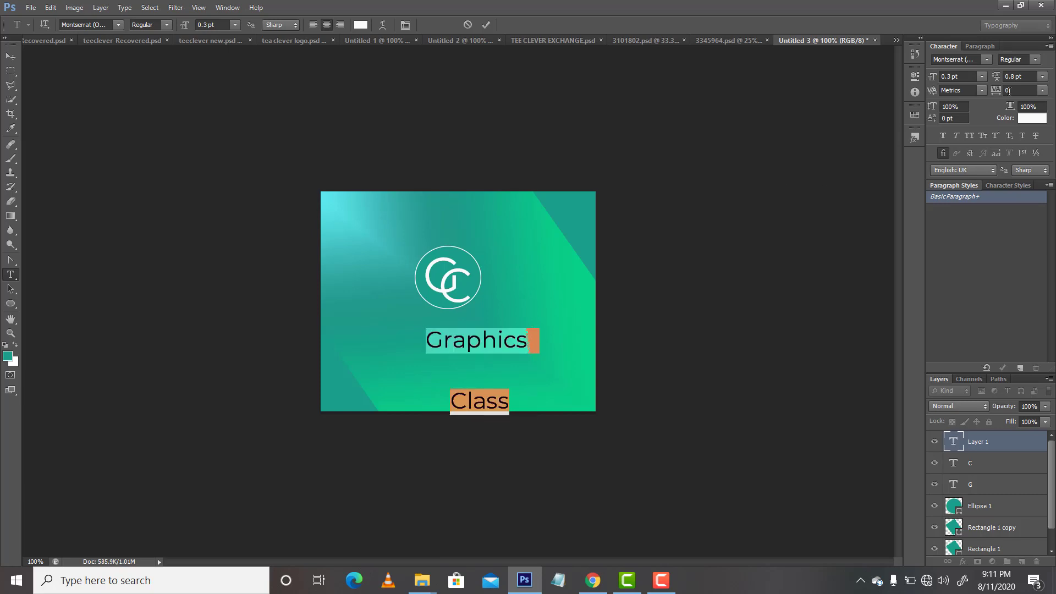
{"action": "left_click", "coordinate": [1015, 77]}
{"action": "key", "text": "Return"}
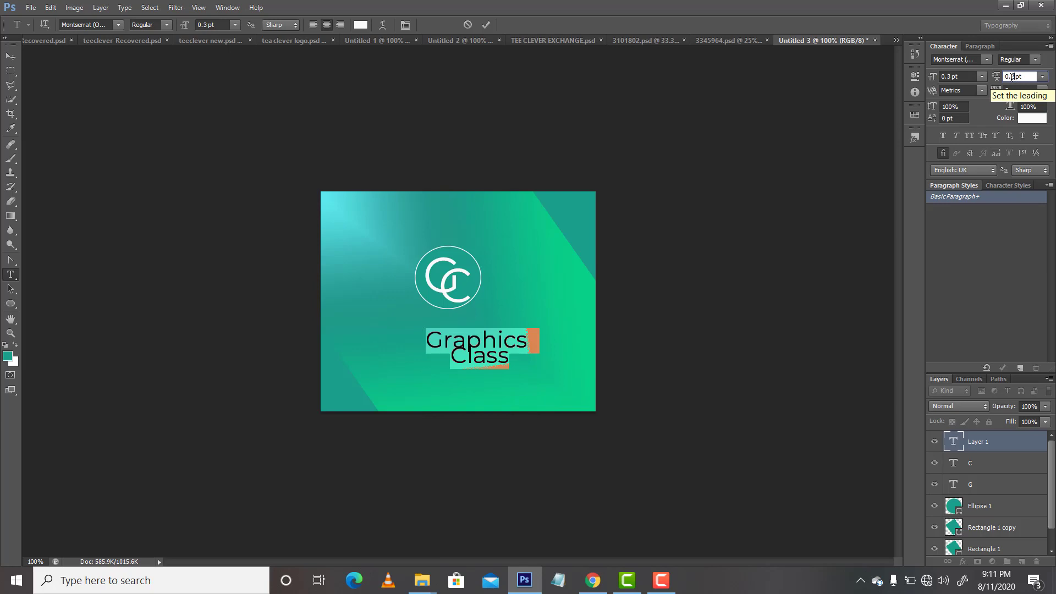
{"action": "key", "text": "BackSpace"}
{"action": "type", "text": "3"}
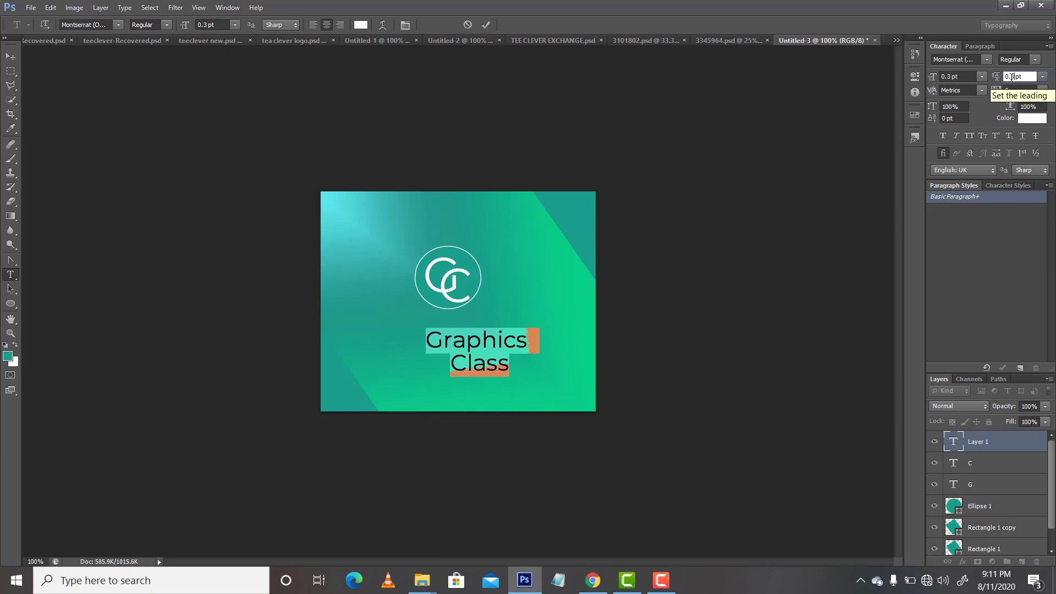
{"action": "key", "text": "Return"}
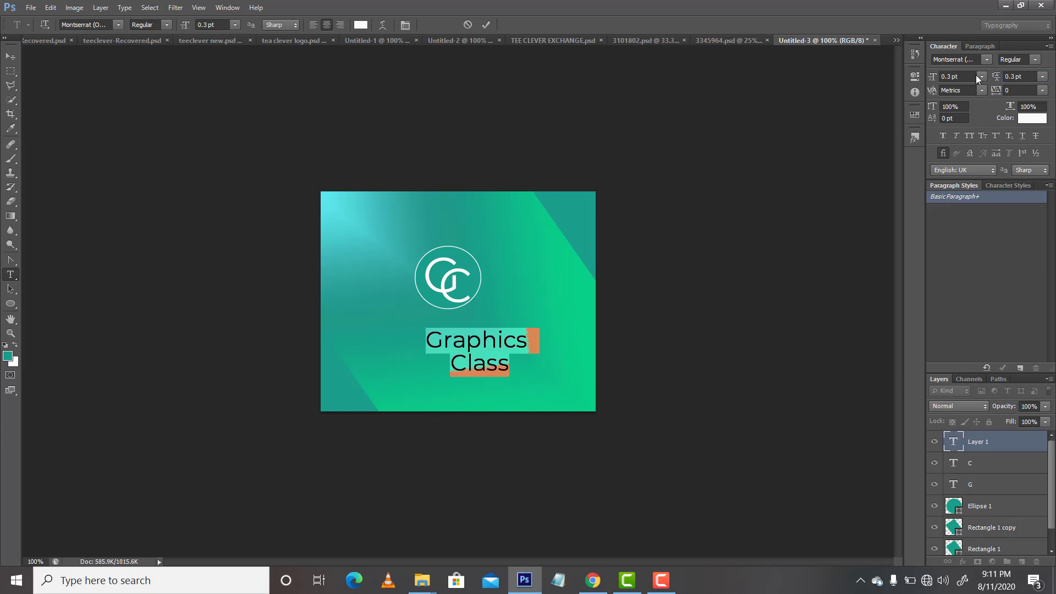
{"action": "left_click", "coordinate": [948, 77]}
{"action": "type", "text": "2"}
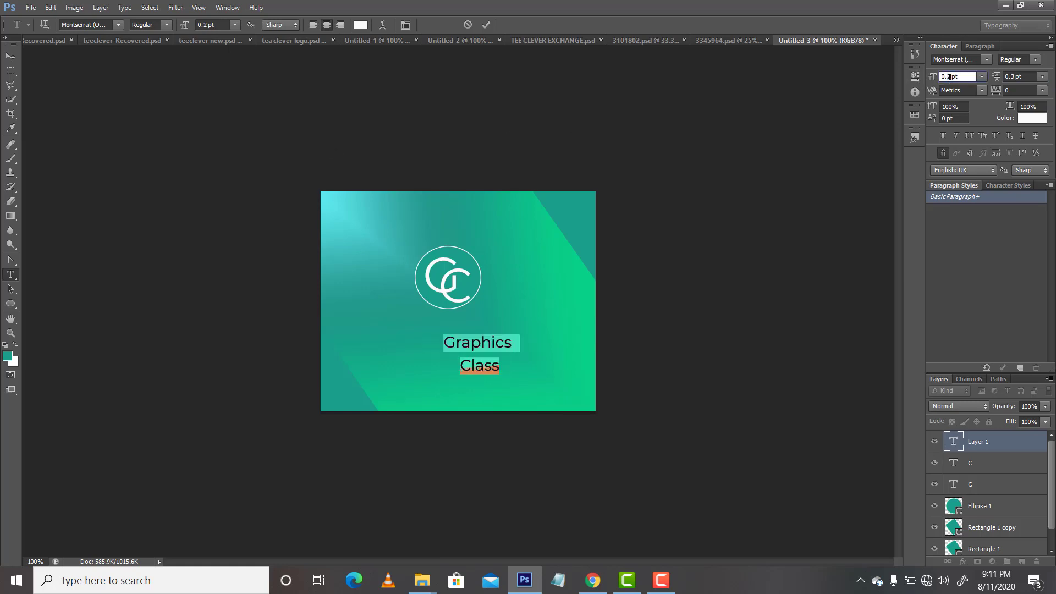
Move the Graphics Class text up beside the right edge of the white-outlined circle.
{"action": "left_click", "coordinate": [11, 56]}
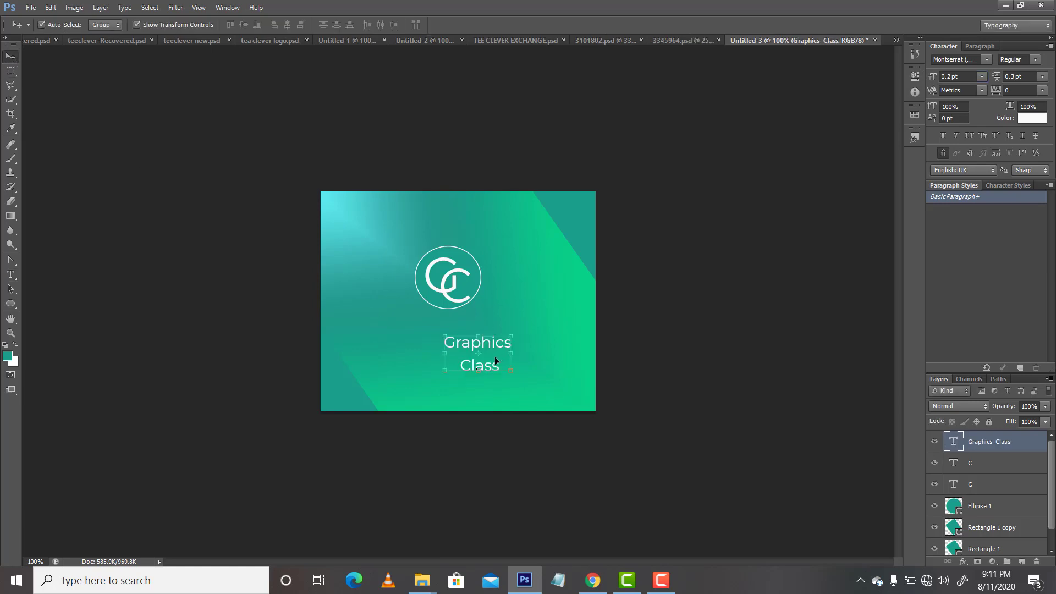
{"action": "left_click_drag", "start_coordinate": [494, 356], "coordinate": [536, 288]}
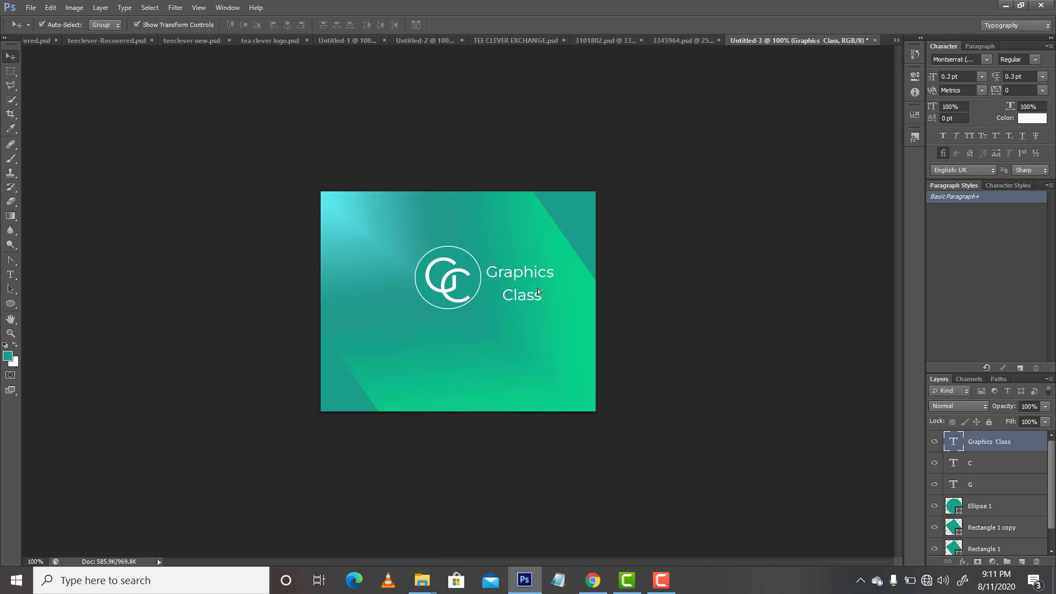
Set the Graphics Class text to 0.15 pt font size and 0.2 pt leading.
{"action": "left_click", "coordinate": [948, 77]}
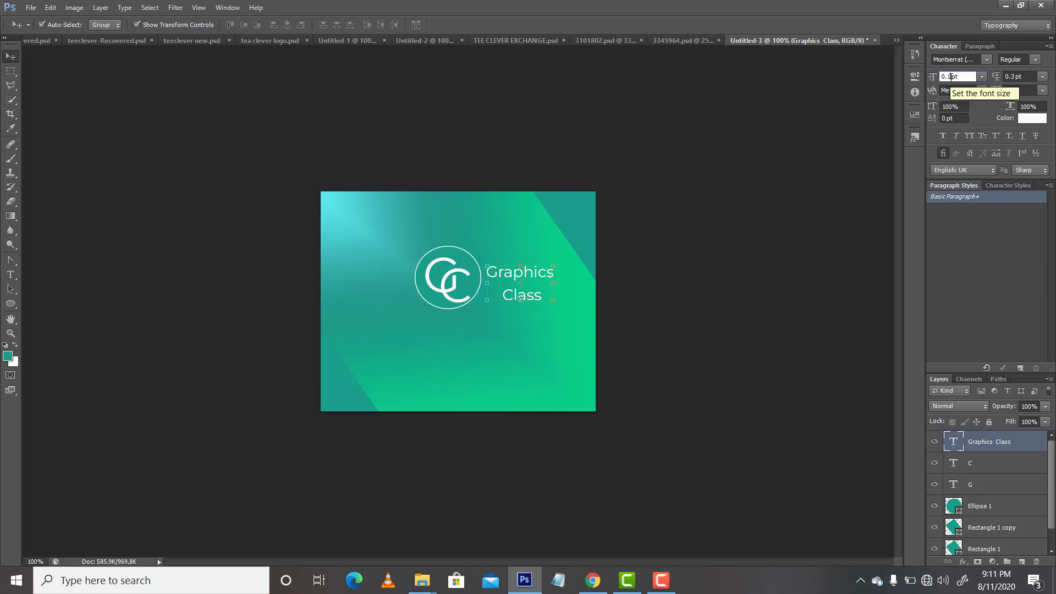
{"action": "key", "text": "Return"}
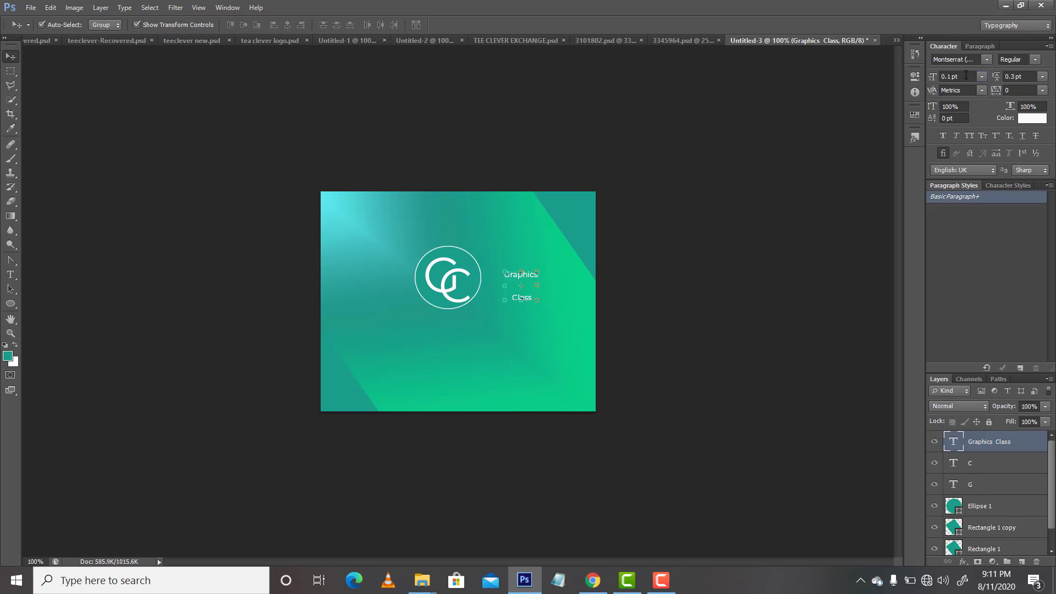
{"action": "left_click", "coordinate": [1012, 76]}
{"action": "type", "text": "2"}
{"action": "key", "text": "Return"}
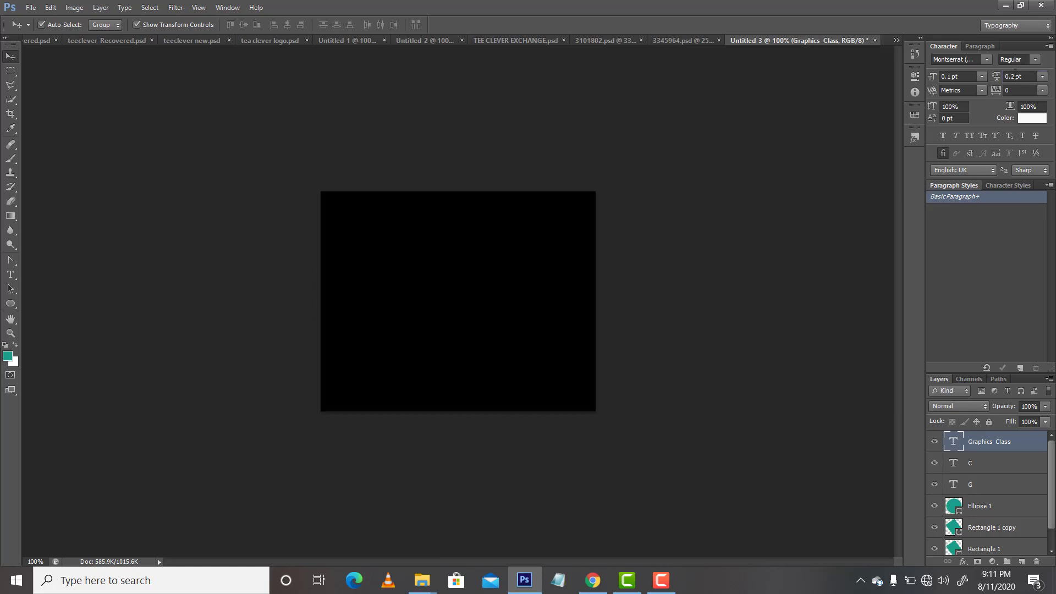
{"action": "left_click", "coordinate": [952, 77]}
{"action": "key", "text": "Return"}
{"action": "key", "text": "a"}
{"action": "key", "text": "v"}
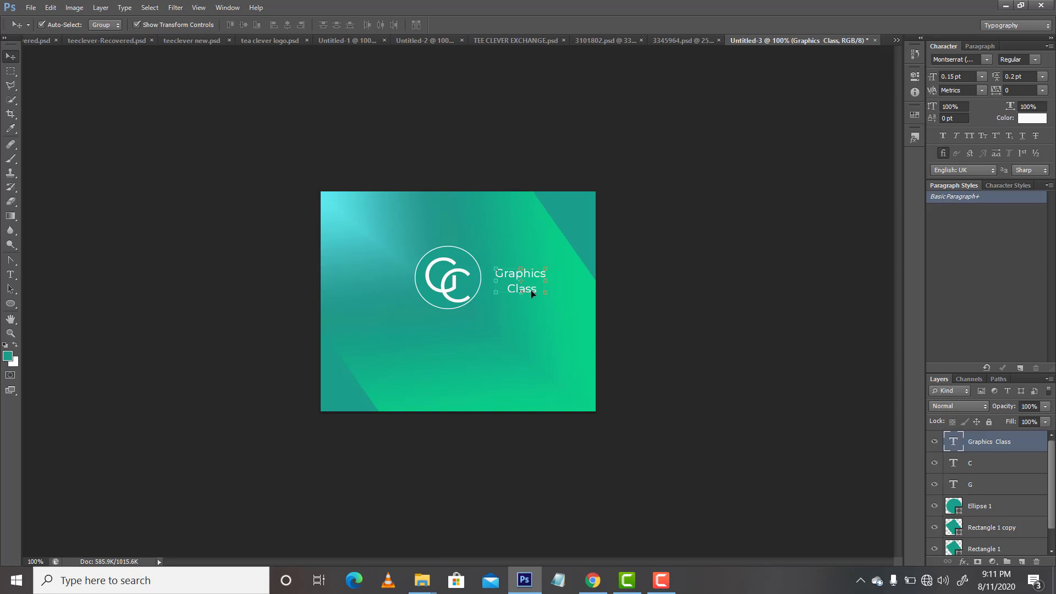
Scale the Graphics Class text to about 79% and place it close against the circle's right edge.
{"action": "left_click_drag", "start_coordinate": [530, 286], "coordinate": [523, 291]}
{"action": "key", "text": "Return"}
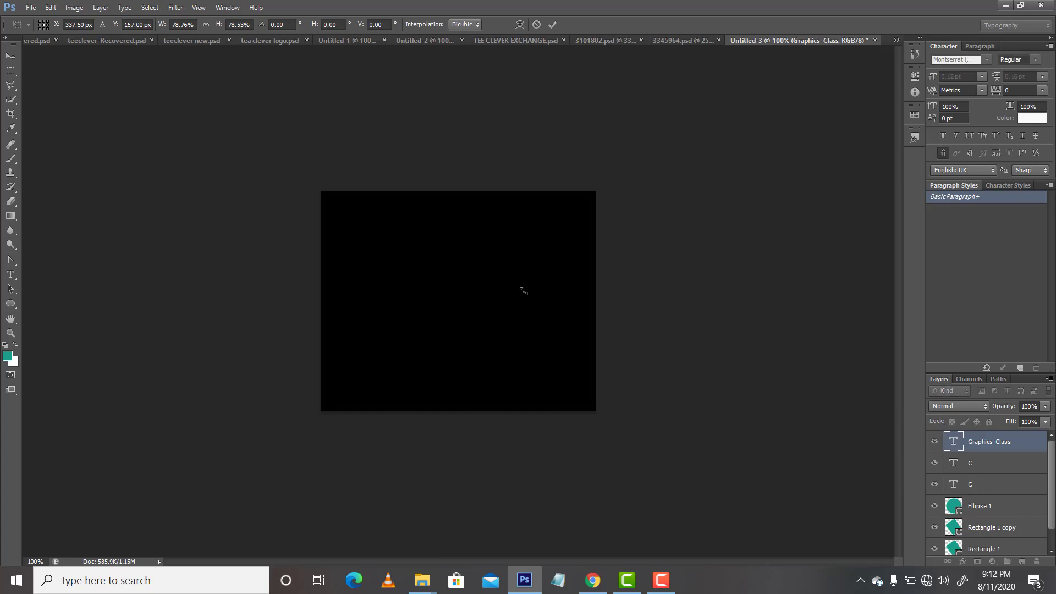
{"action": "key", "text": "a"}
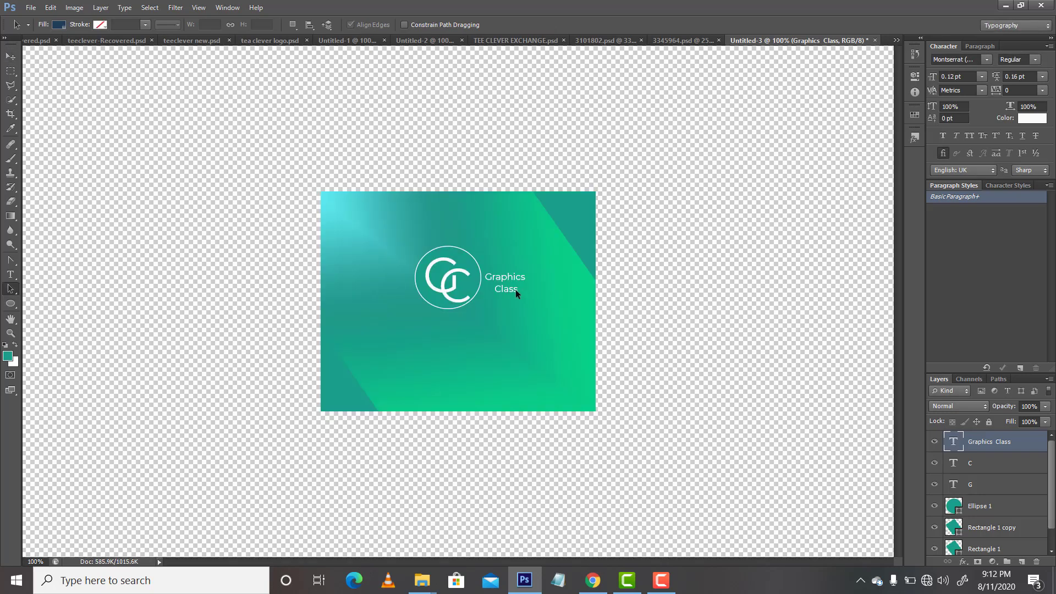
Shrink the Graphics Class text further to about 0.07 pt and place it inside the circle, over the opening of the C.
{"action": "left_click", "coordinate": [510, 289]}
{"action": "key", "text": "Return"}
{"action": "key", "text": "v"}
{"action": "left_click_drag", "start_coordinate": [526, 294], "coordinate": [474, 291]}
{"action": "key", "text": "Return"}
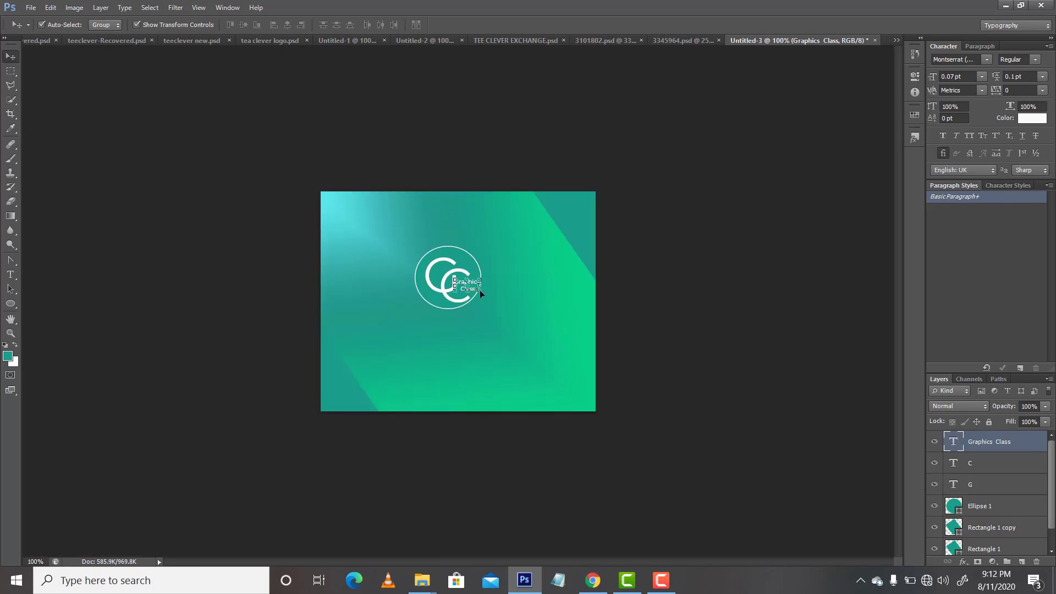
Nudge the C and G monogram letters together slightly to the left and up inside the circle.
{"action": "left_click", "coordinate": [438, 292]}
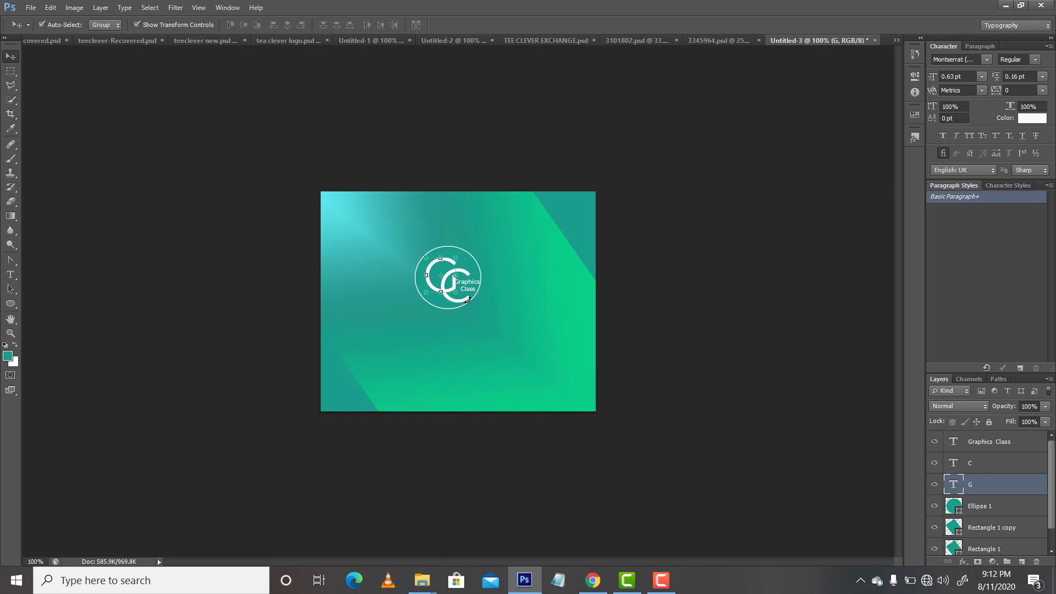
{"action": "left_click", "coordinate": [469, 305]}
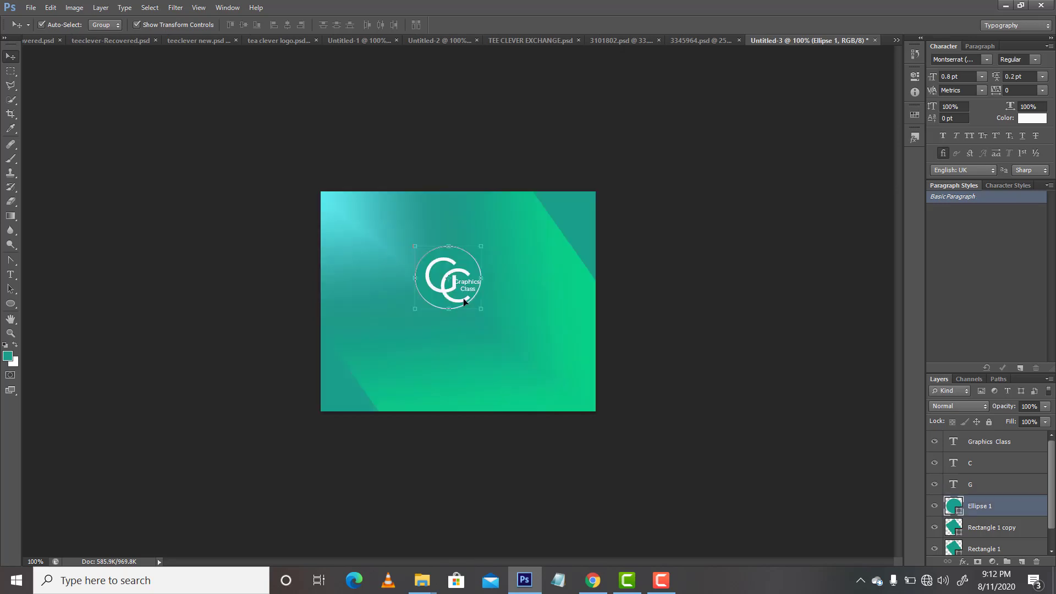
{"action": "left_click", "coordinate": [483, 371]}
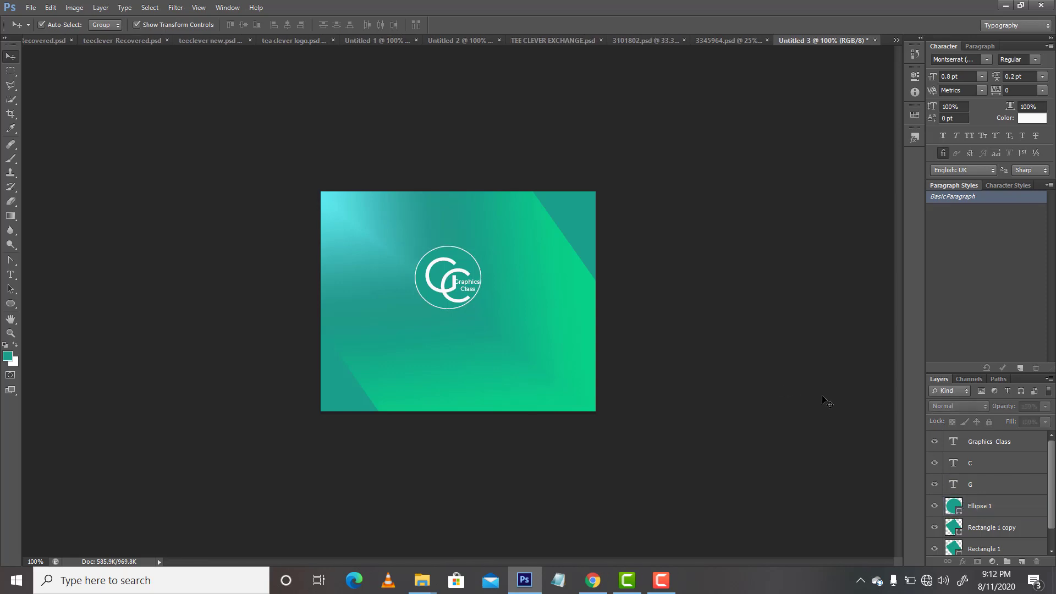
{"action": "left_click", "coordinate": [1013, 464]}
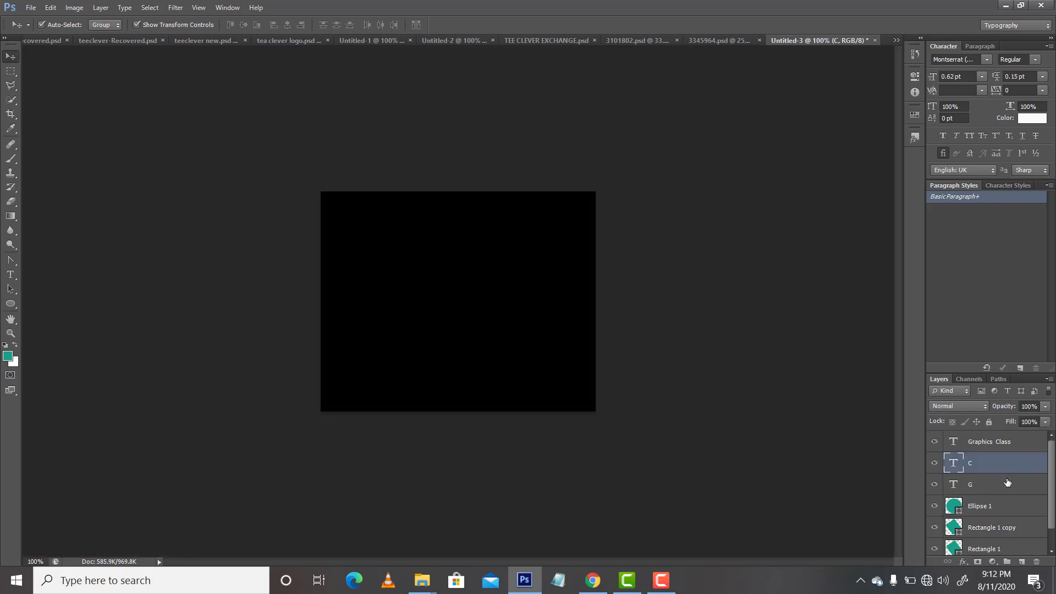
{"action": "left_click", "coordinate": [1007, 482], "text": "shift"}
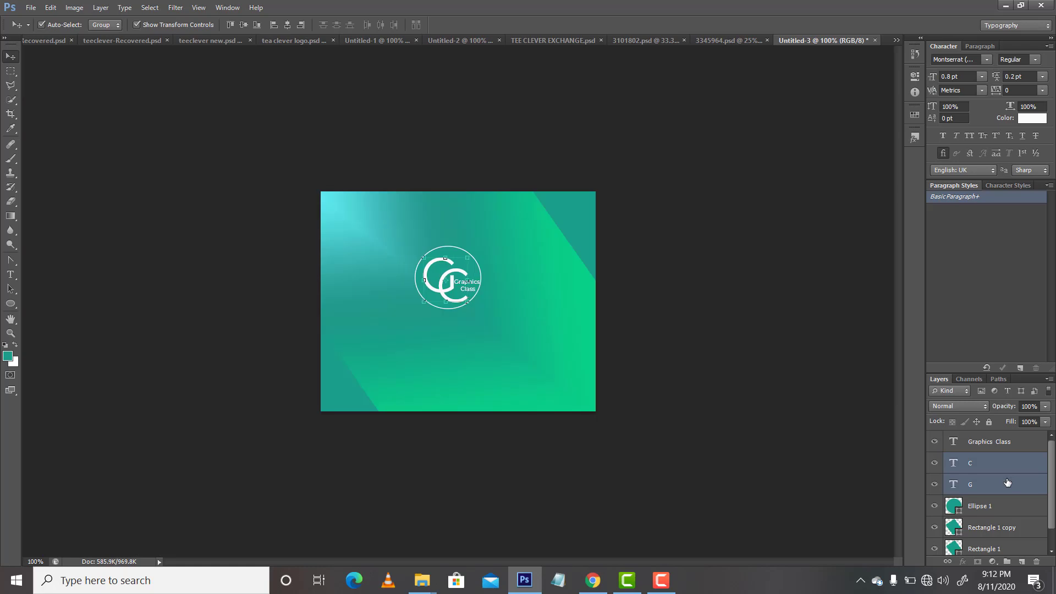
{"action": "key", "text": "Left"}
{"action": "key", "text": "Left"}
{"action": "key", "text": "Left"}
{"action": "key", "text": "Left"}
{"action": "key", "text": "Left"}
{"action": "key", "text": "Left"}
{"action": "key", "text": "Left"}
{"action": "key", "text": "Left"}
{"action": "key", "text": "Left"}
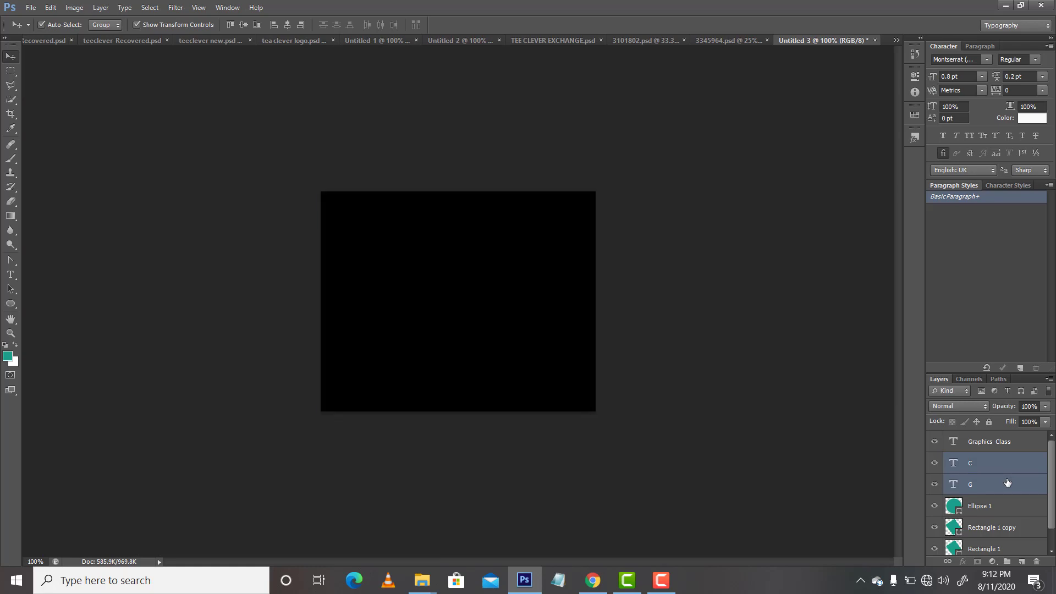
{"action": "key", "text": "Right"}
{"action": "key", "text": "Right"}
{"action": "key", "text": "Right"}
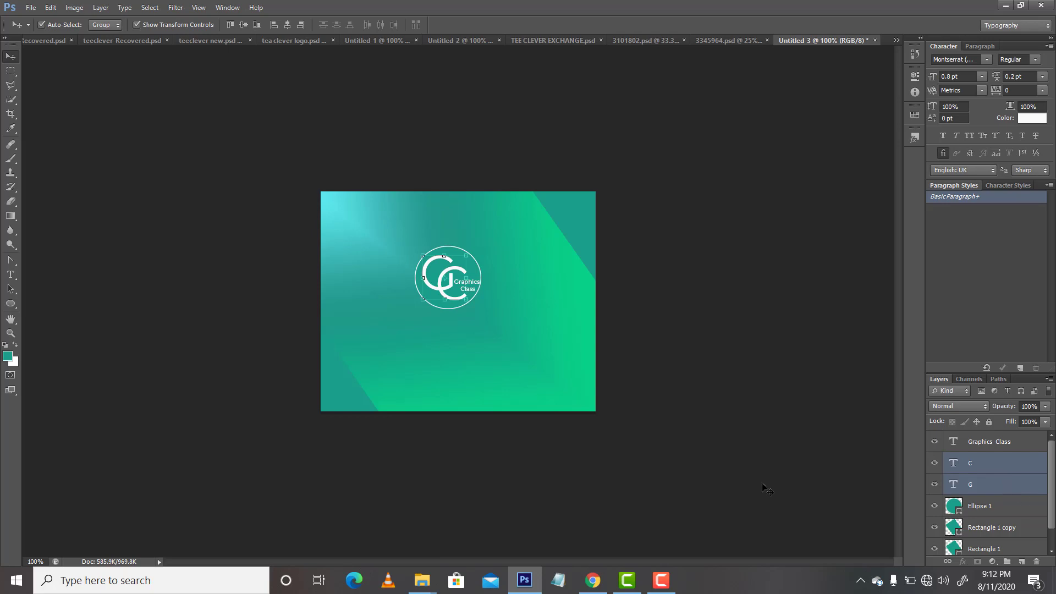
{"action": "left_click", "coordinate": [539, 356]}
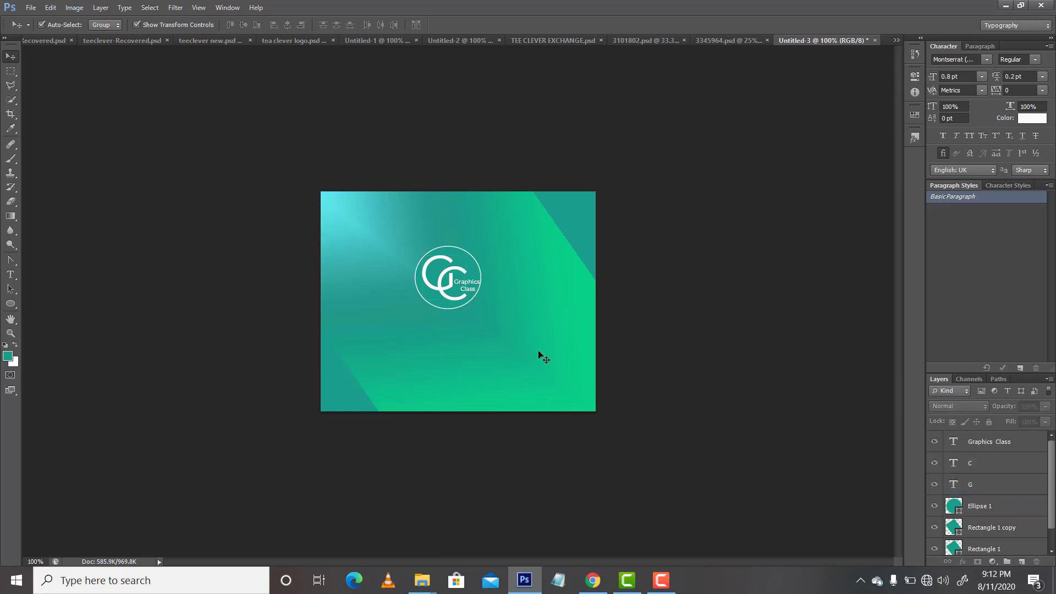
Add the white text "GC" at 0.8 pt just below the circle.
{"action": "left_click", "coordinate": [10, 275]}
{"action": "left_click", "coordinate": [429, 358]}
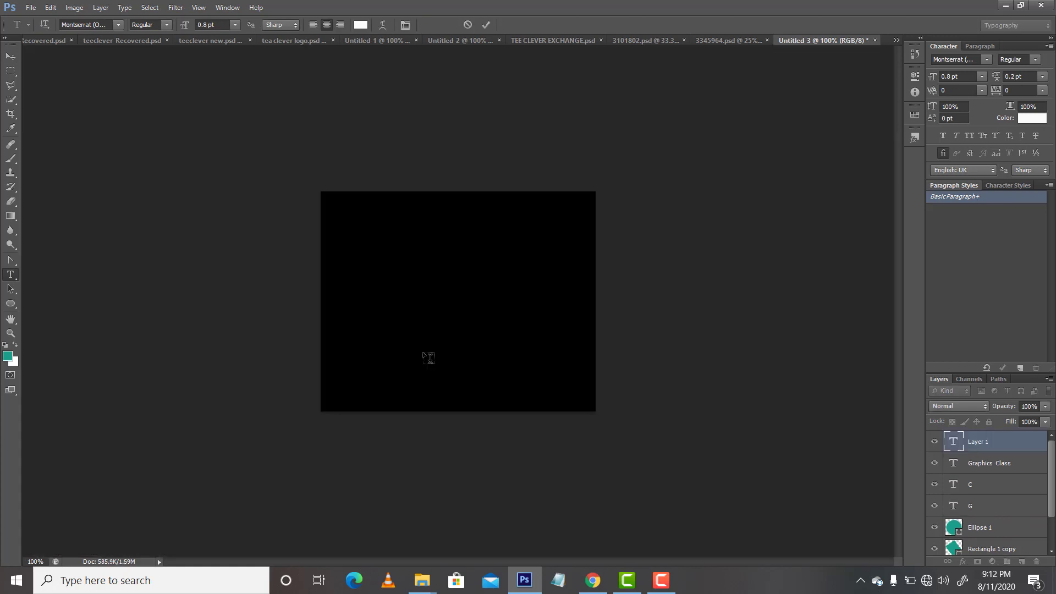
{"action": "type", "text": "G"}
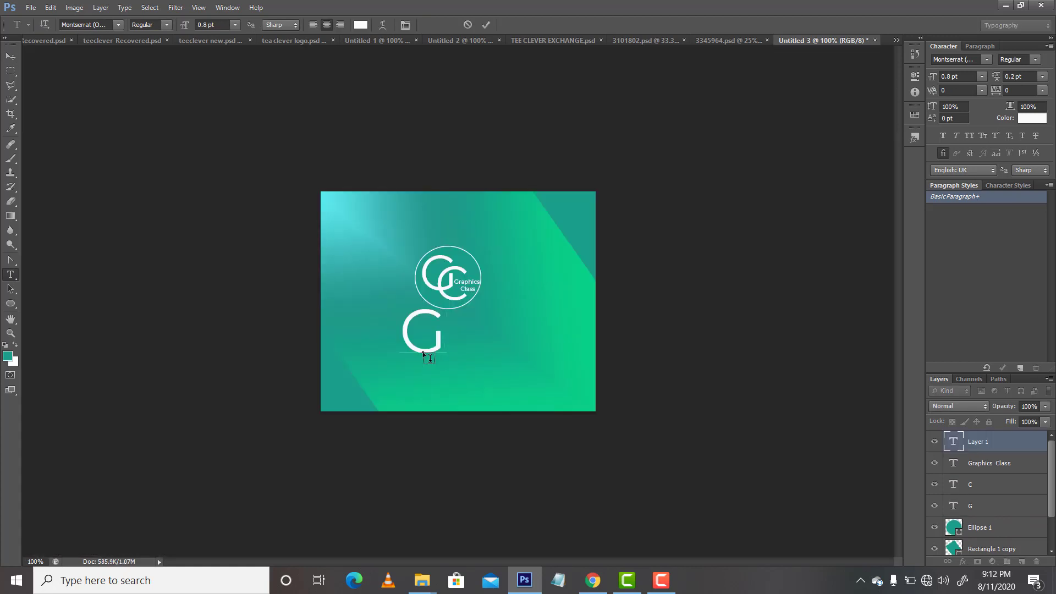
{"action": "type", "text": "C"}
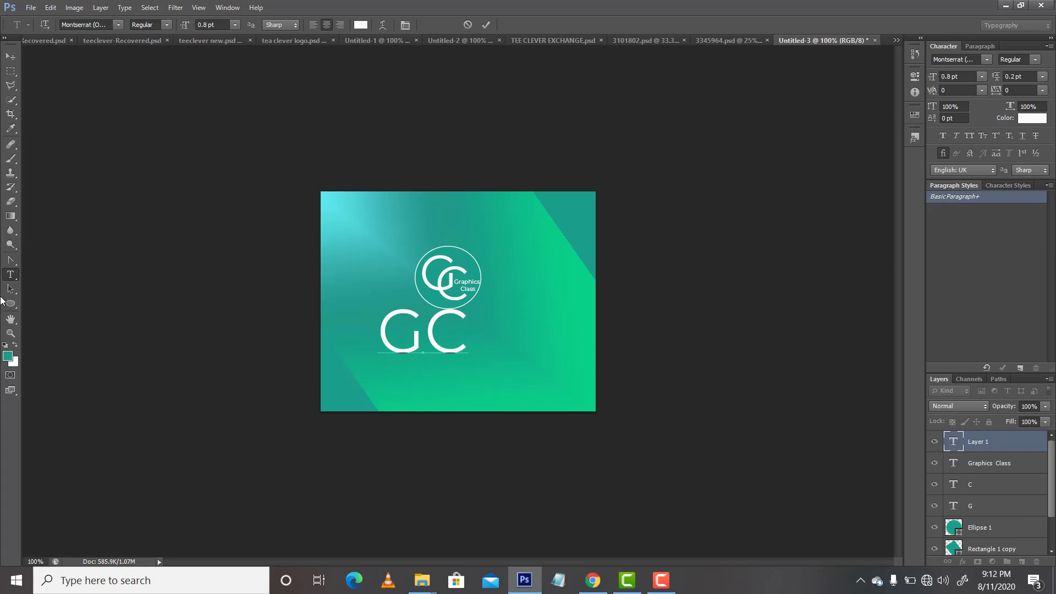
{"action": "left_click", "coordinate": [10, 274]}
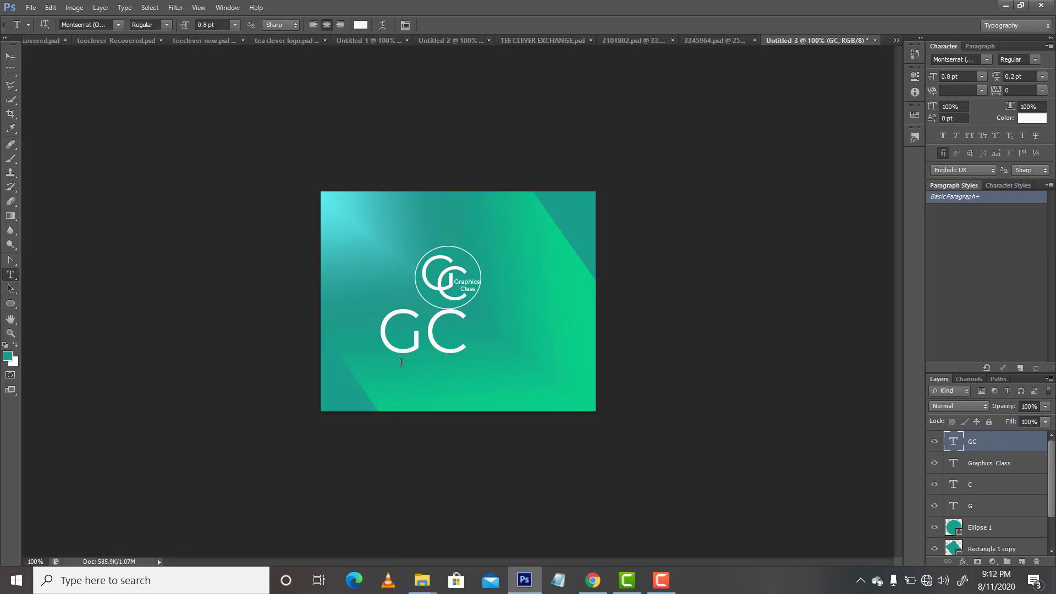
Add a separate white text "Graphics" near the lower right of the canvas.
{"action": "left_click", "coordinate": [525, 390]}
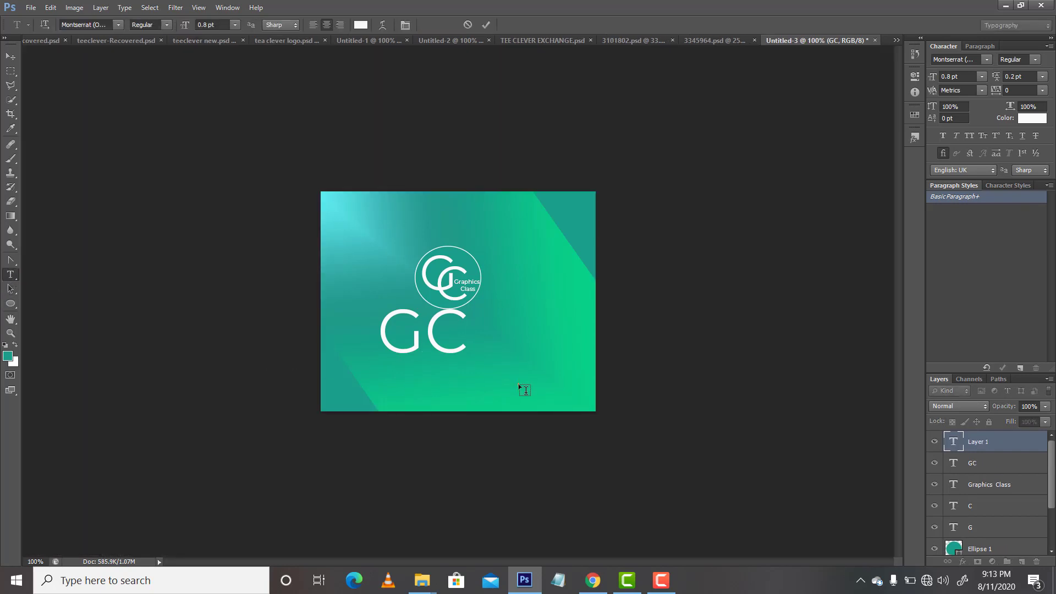
{"action": "type", "text": "Grapg"}
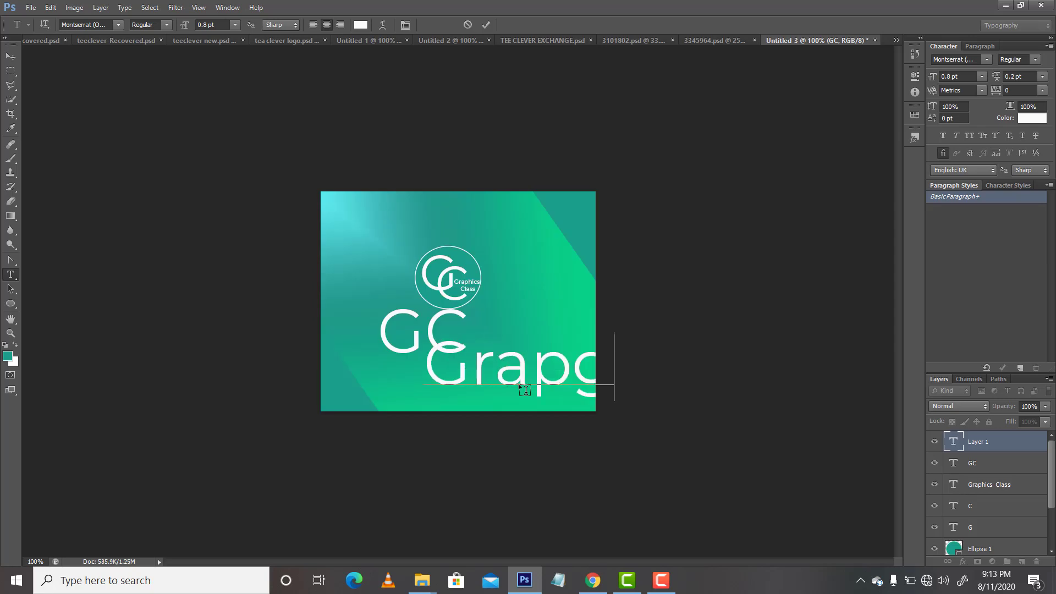
{"action": "key", "text": "BackSpace"}
{"action": "type", "text": "h"}
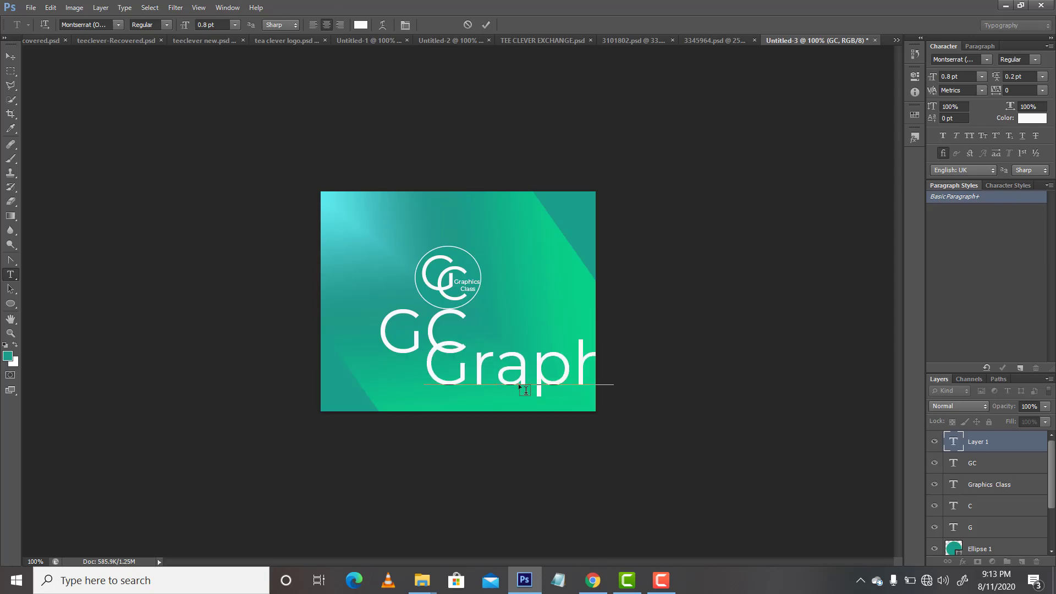
{"action": "type", "text": "ic"}
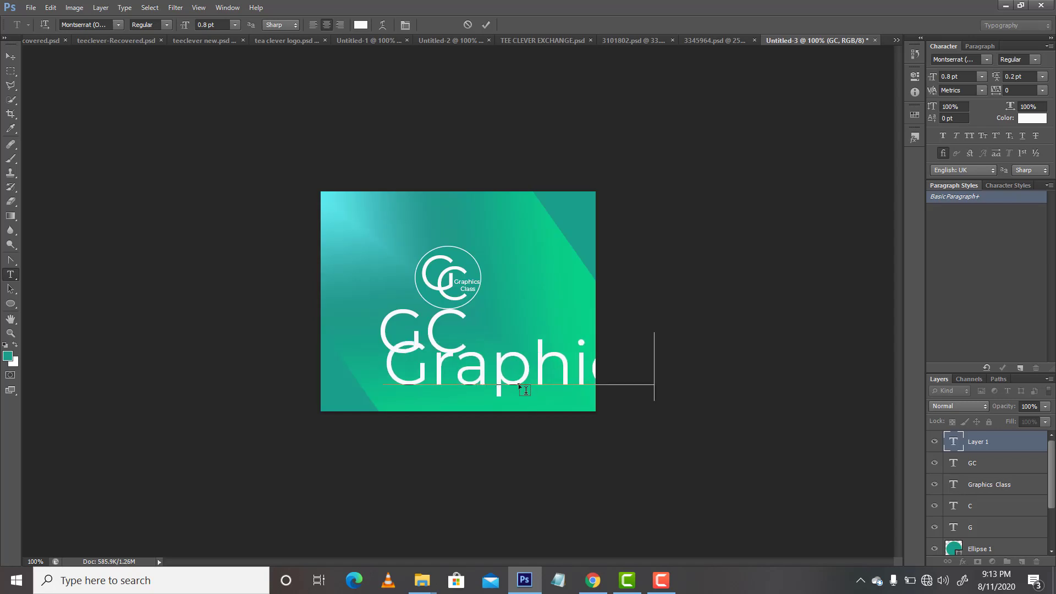
Set the new Graphics text to 0.2 pt font size and move it beneath the G of the large GC.
{"action": "key", "text": "ctrl+a"}
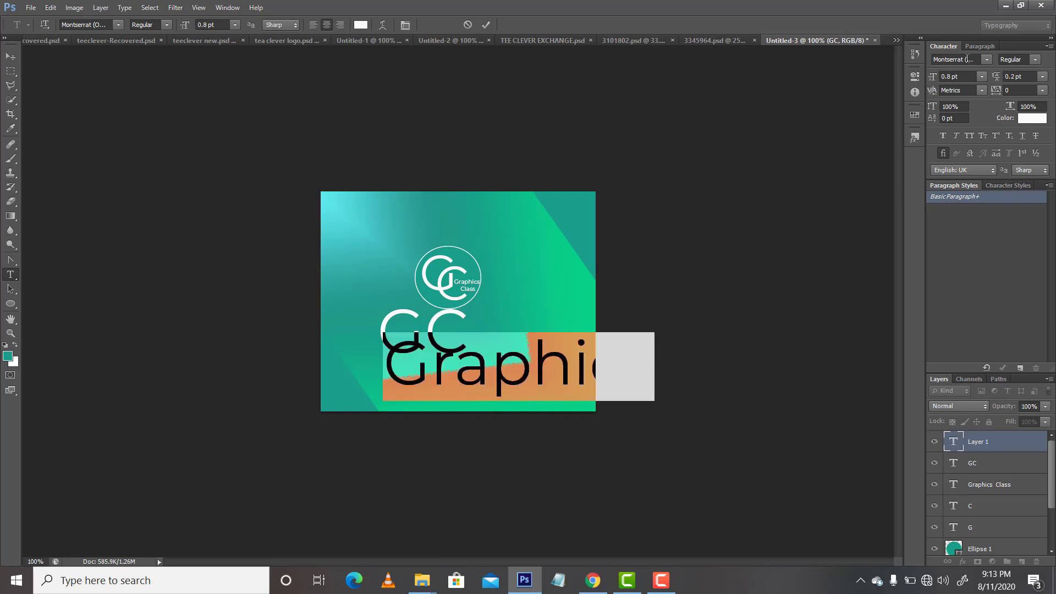
{"action": "left_click", "coordinate": [950, 76]}
{"action": "type", "text": "2"}
{"action": "key", "text": "Return"}
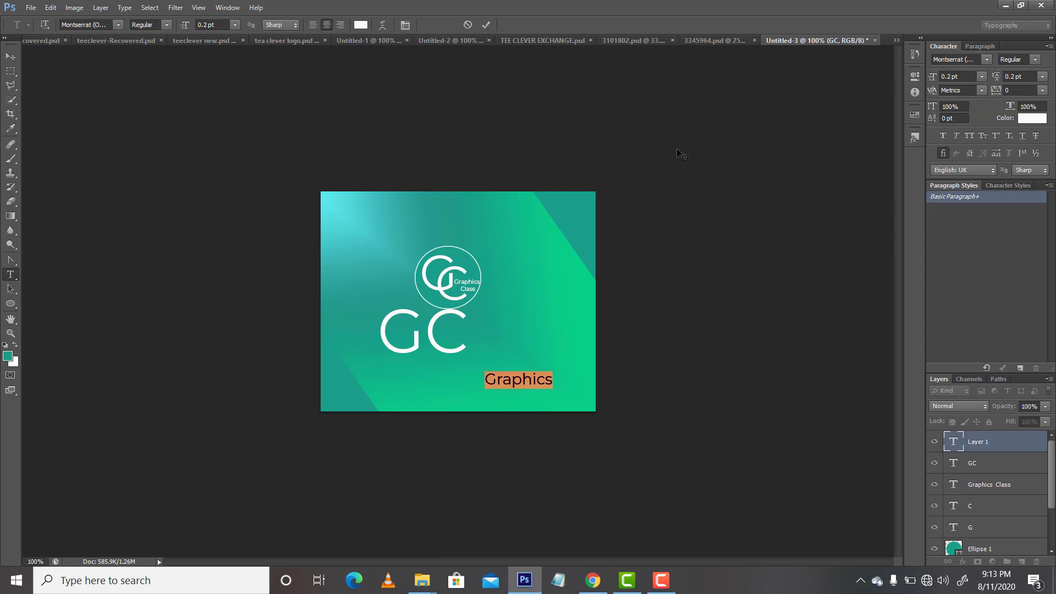
{"action": "left_click", "coordinate": [11, 56]}
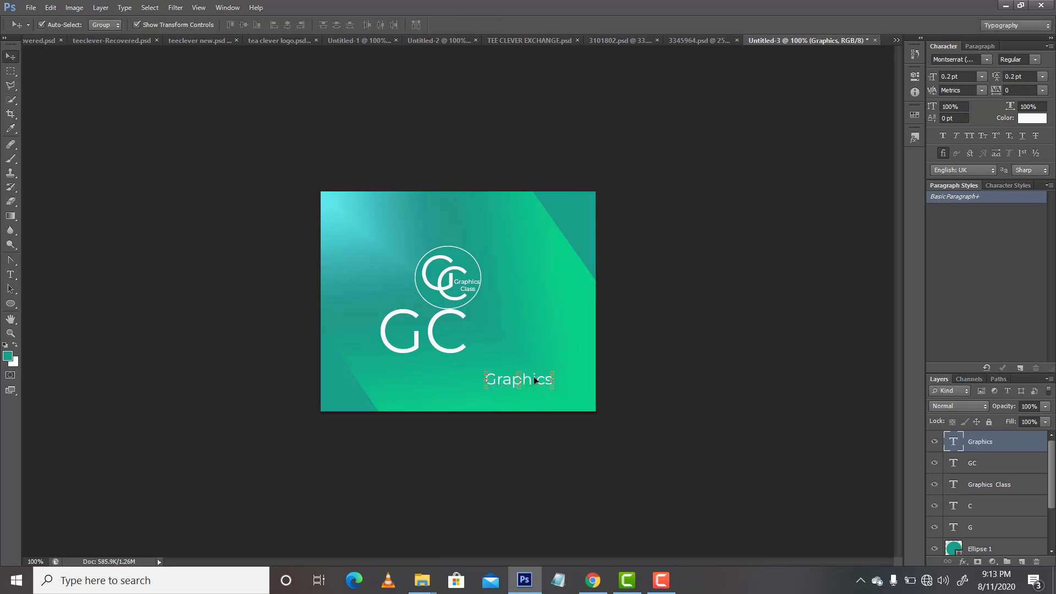
{"action": "left_click_drag", "start_coordinate": [533, 378], "coordinate": [422, 368]}
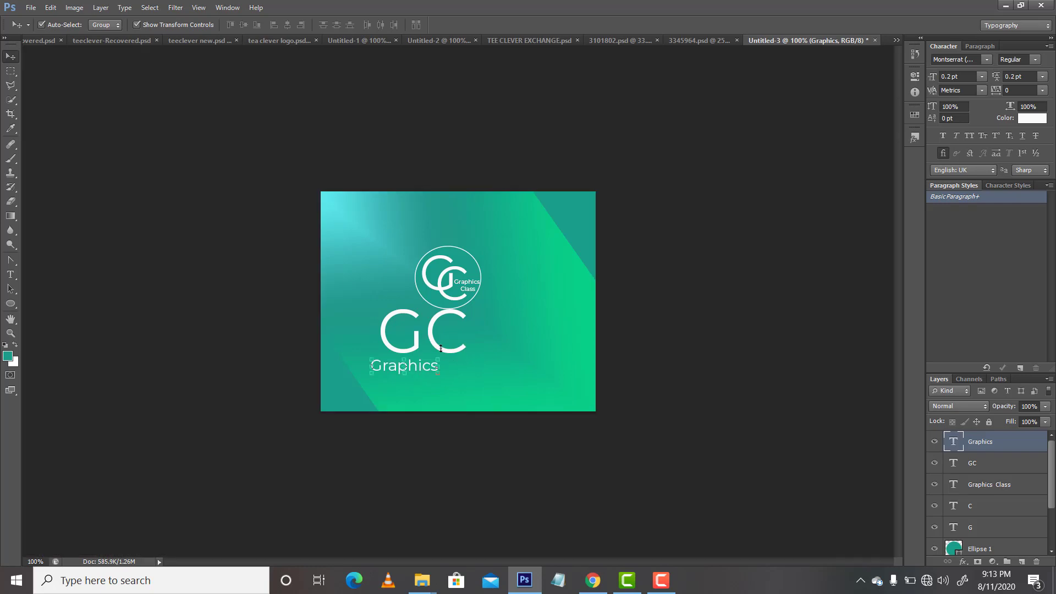
Reduce the font size of the Graphics text beneath the large G to 0.14 pt.
{"action": "left_click", "coordinate": [949, 76]}
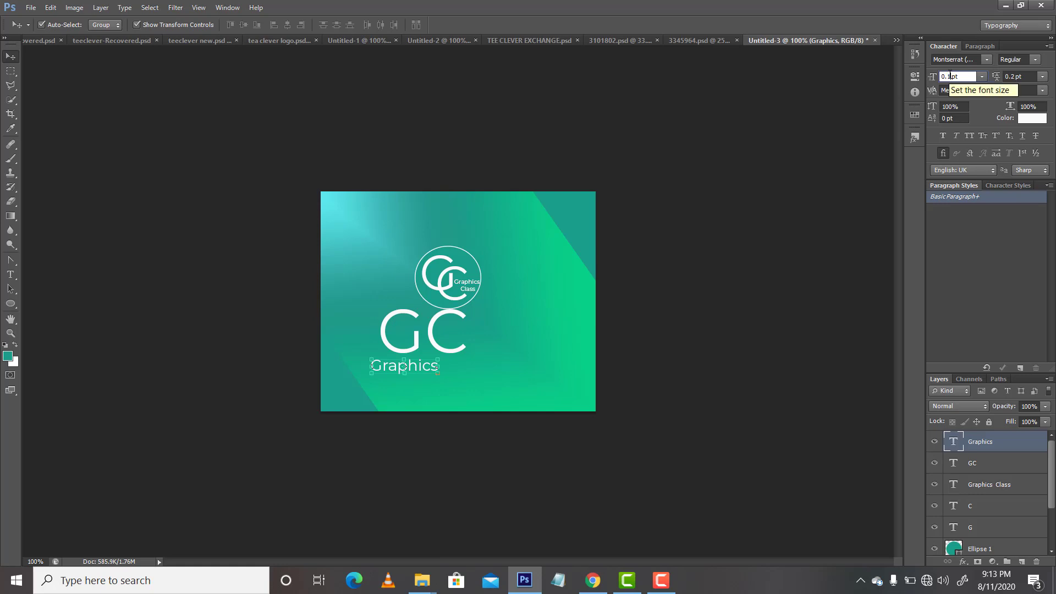
{"action": "type", "text": "17"}
{"action": "key", "text": "Return"}
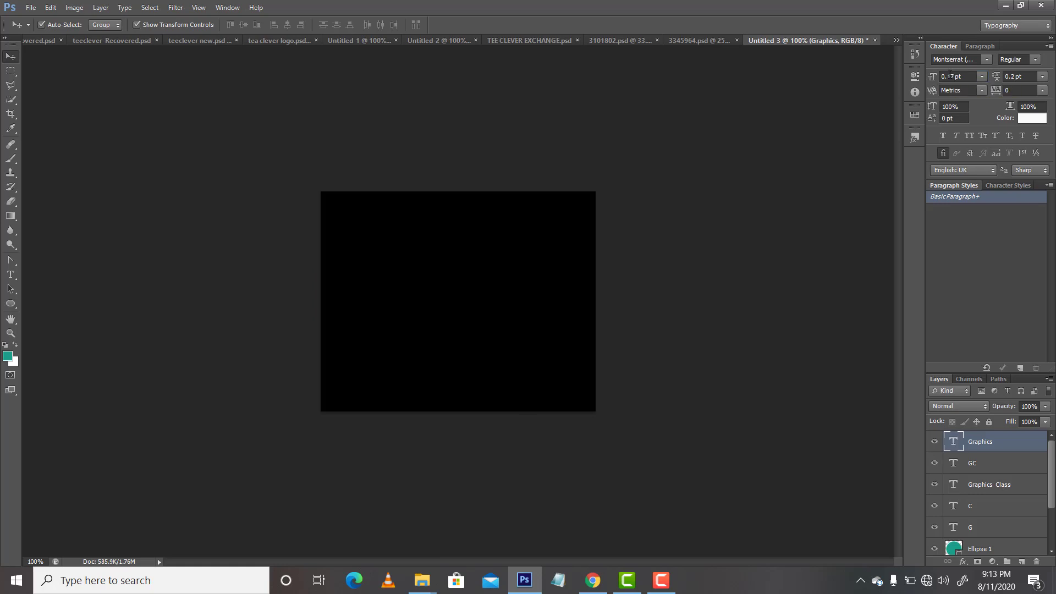
{"action": "key", "text": "a"}
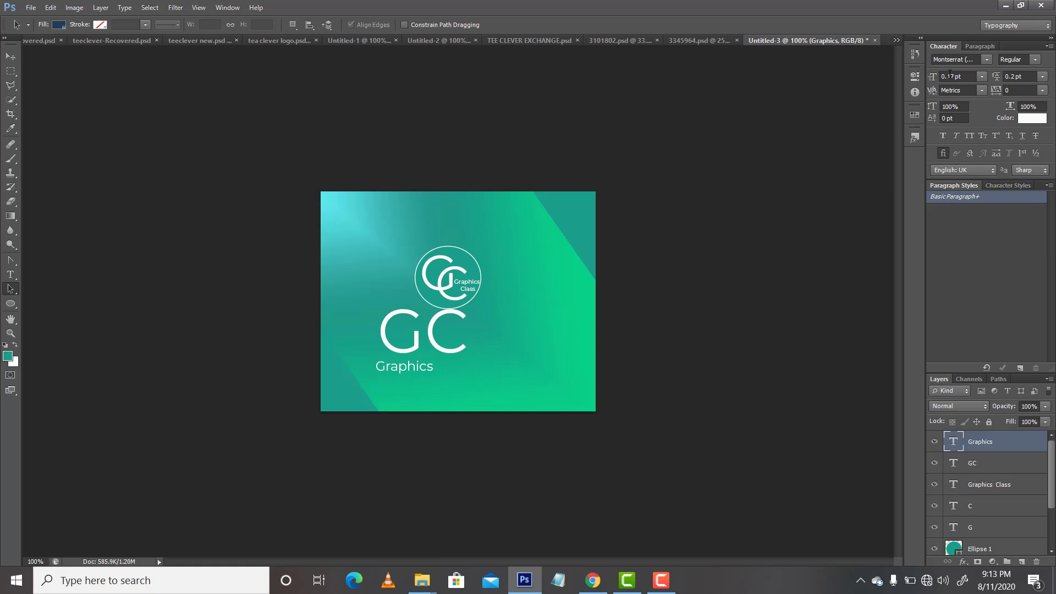
{"action": "key", "text": "v"}
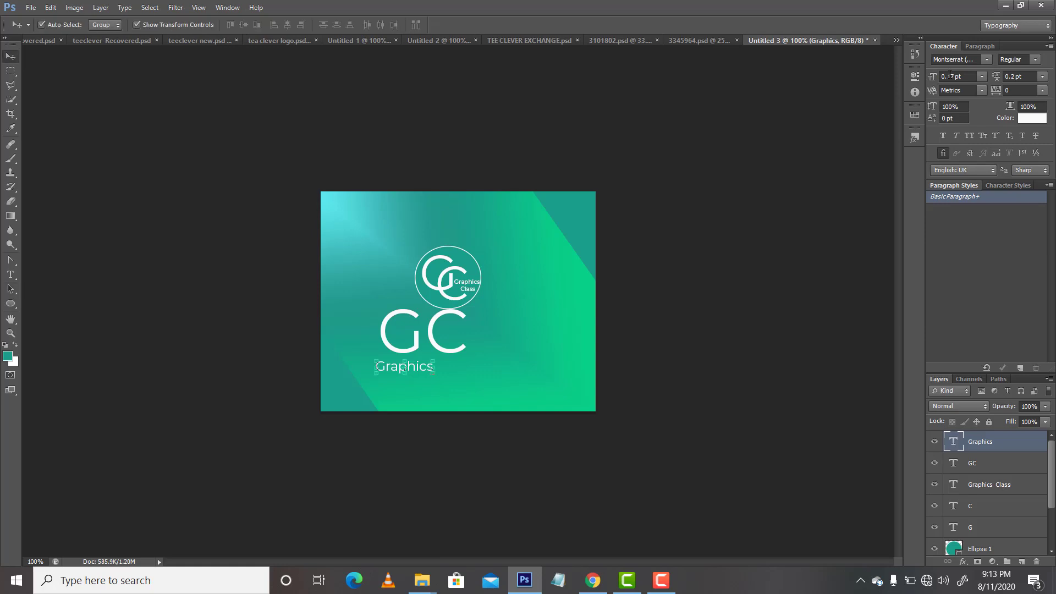
{"action": "left_click", "coordinate": [954, 77]}
{"action": "key", "text": "Return"}
{"action": "left_click", "coordinate": [951, 76]}
{"action": "key", "text": "Return"}
Duplicate the small Graphics text and place the copy beneath the C of the large GC.
{"action": "key", "text": "ctrl+j"}
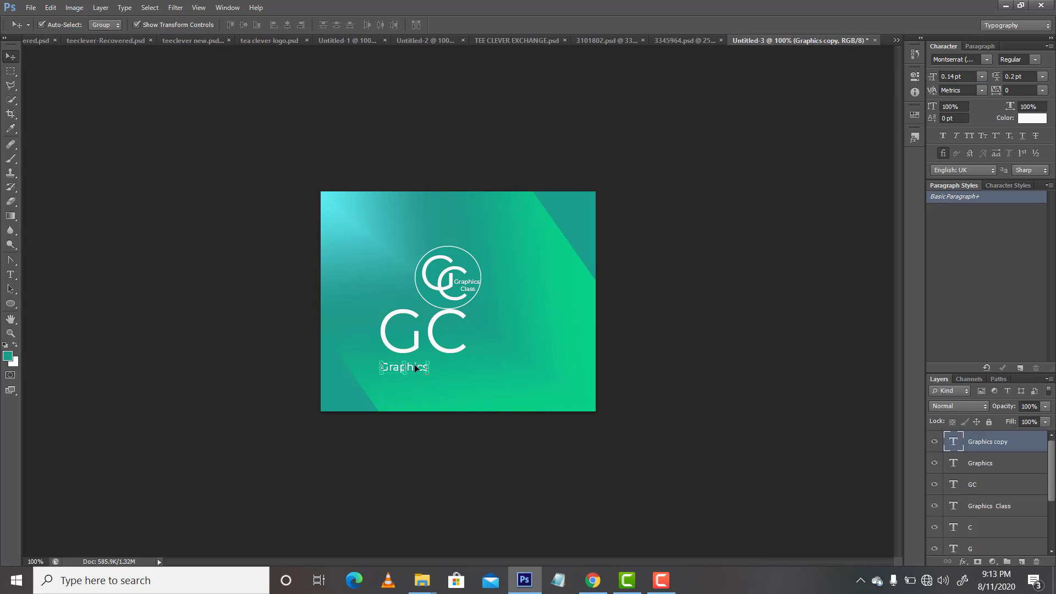
{"action": "left_click_drag", "start_coordinate": [414, 364], "coordinate": [481, 364]}
{"action": "left_click", "coordinate": [10, 274]}
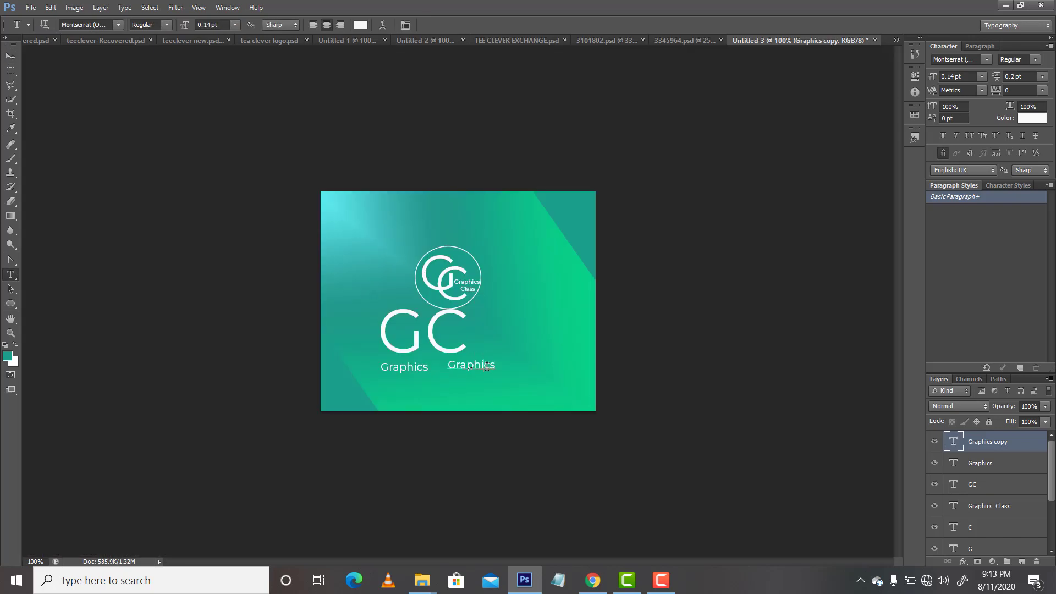
Replace the duplicated Graphics text with "Class" and move it beneath the C of the large GC.
{"action": "double_click", "coordinate": [486, 366]}
{"action": "type", "text": "C"}
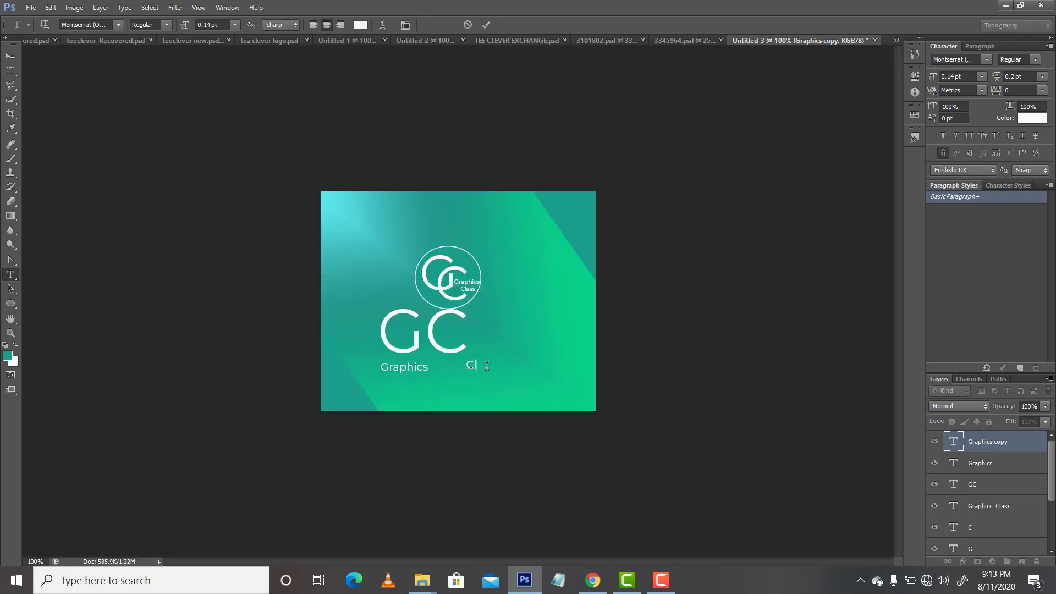
{"action": "type", "text": "lass"}
{"action": "left_click", "coordinate": [11, 56]}
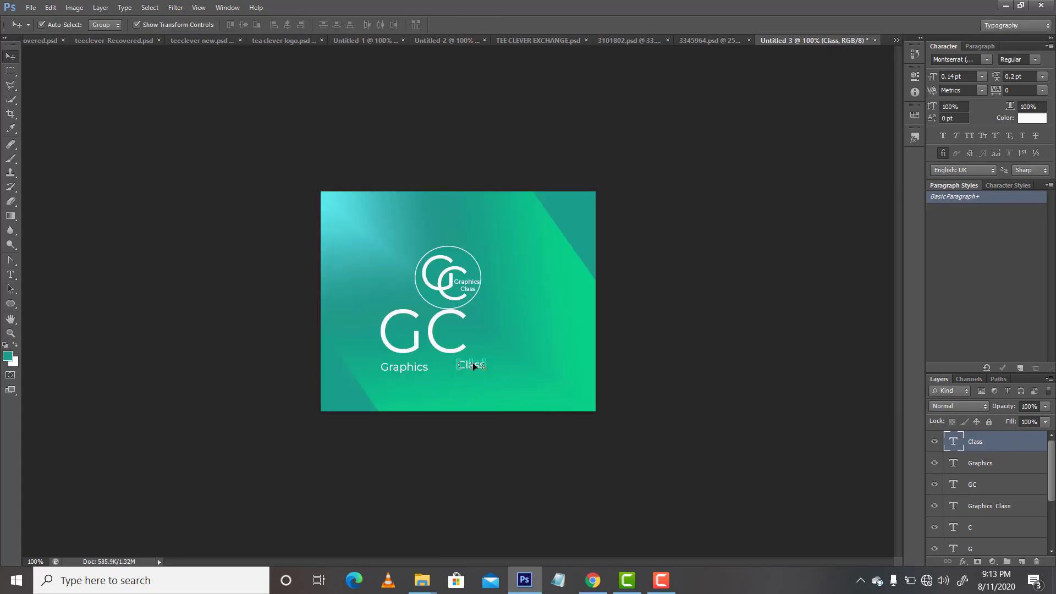
{"action": "left_click_drag", "start_coordinate": [477, 362], "coordinate": [458, 364]}
Nudge the Graphics caption upward so it sits closer beneath the large G.
{"action": "left_click", "coordinate": [411, 370]}
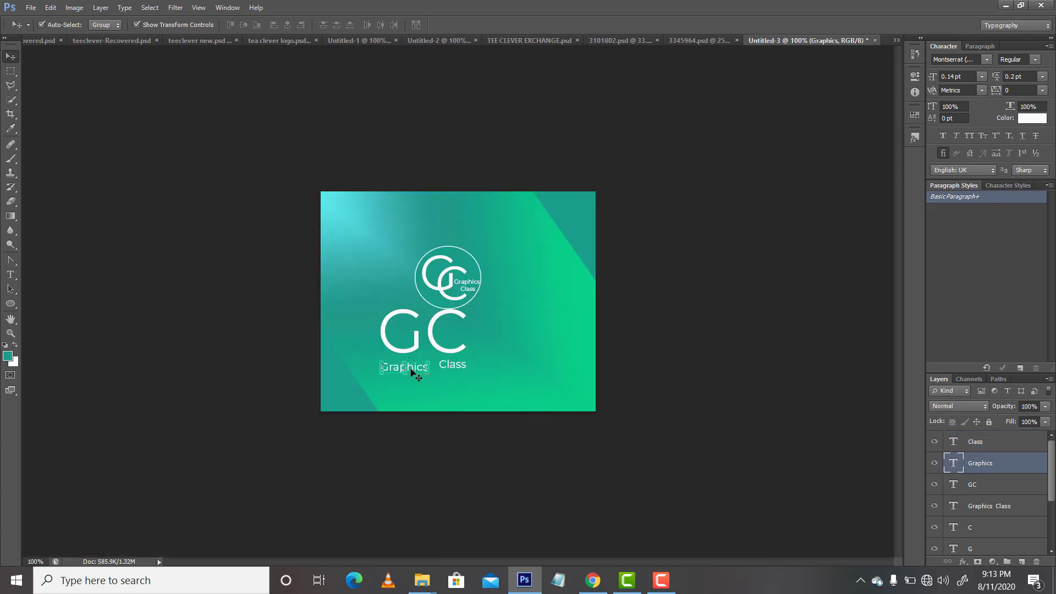
{"action": "key", "text": "Up"}
{"action": "key", "text": "Up"}
{"action": "key", "text": "Up"}
{"action": "key", "text": "Up"}
{"action": "key", "text": "Up"}
{"action": "key", "text": "Up"}
{"action": "key", "text": "Up"}
{"action": "key", "text": "Up"}
{"action": "key", "text": "Up"}
{"action": "key", "text": "Up"}
{"action": "key", "text": "Up"}
Nudge the Class caption upward to line up with the Graphics caption.
{"action": "left_click", "coordinate": [452, 367]}
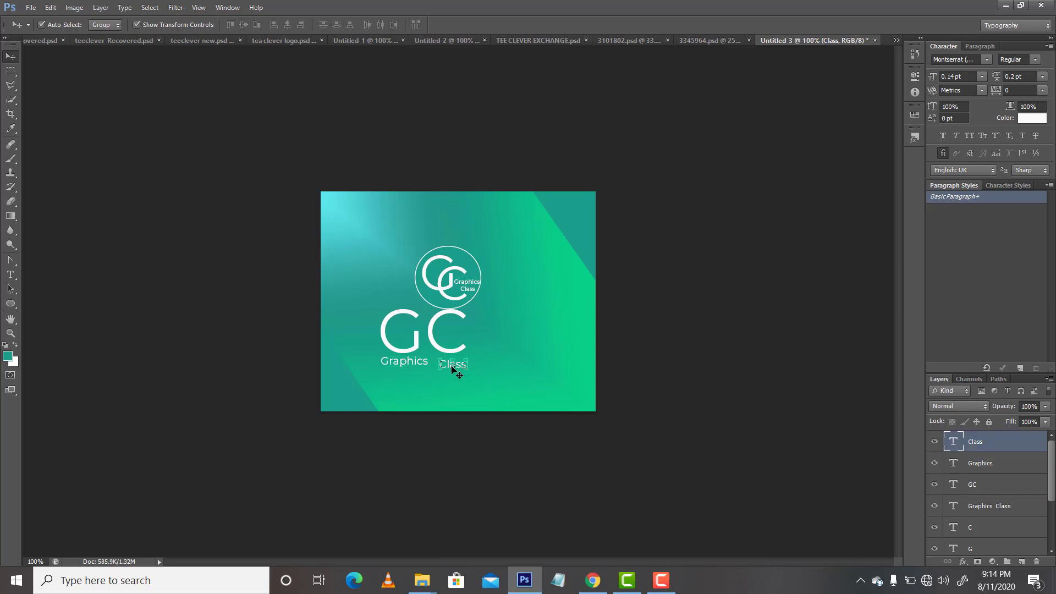
{"action": "key", "text": "Up"}
{"action": "key", "text": "Up"}
{"action": "key", "text": "Up"}
{"action": "key", "text": "Up"}
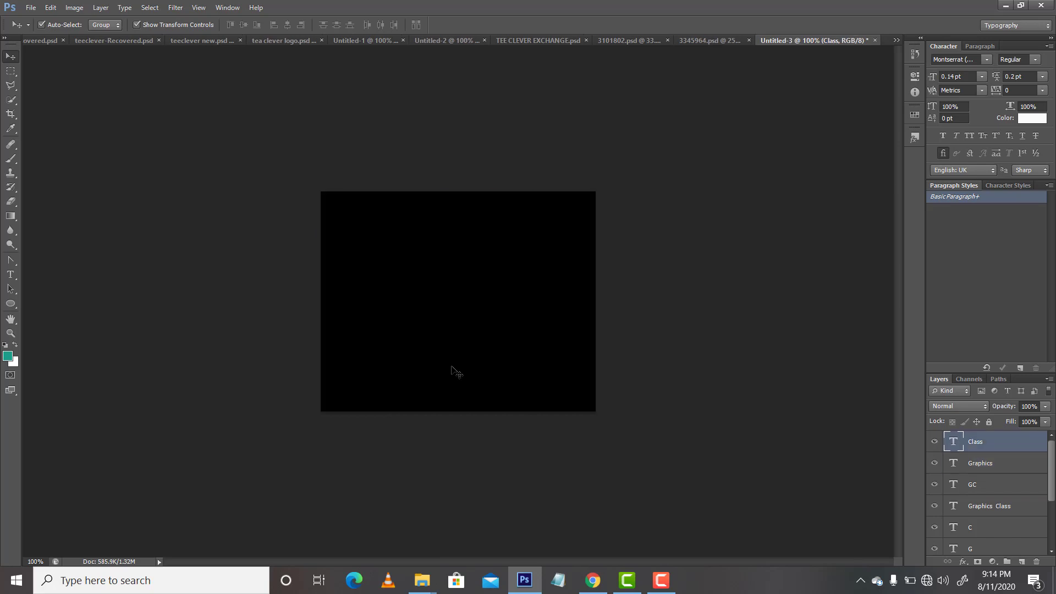
{"action": "key", "text": "a"}
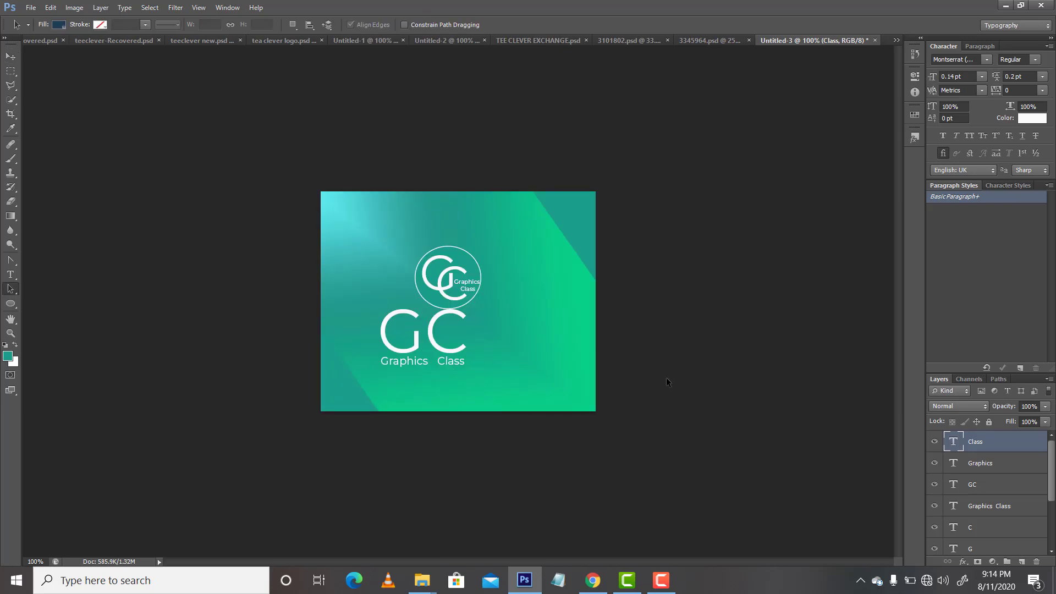
Group the Class, Graphics and large GC layers, then shrink the group and place it in the canvas's upper-left corner.
{"action": "left_click", "coordinate": [994, 488], "text": "shift"}
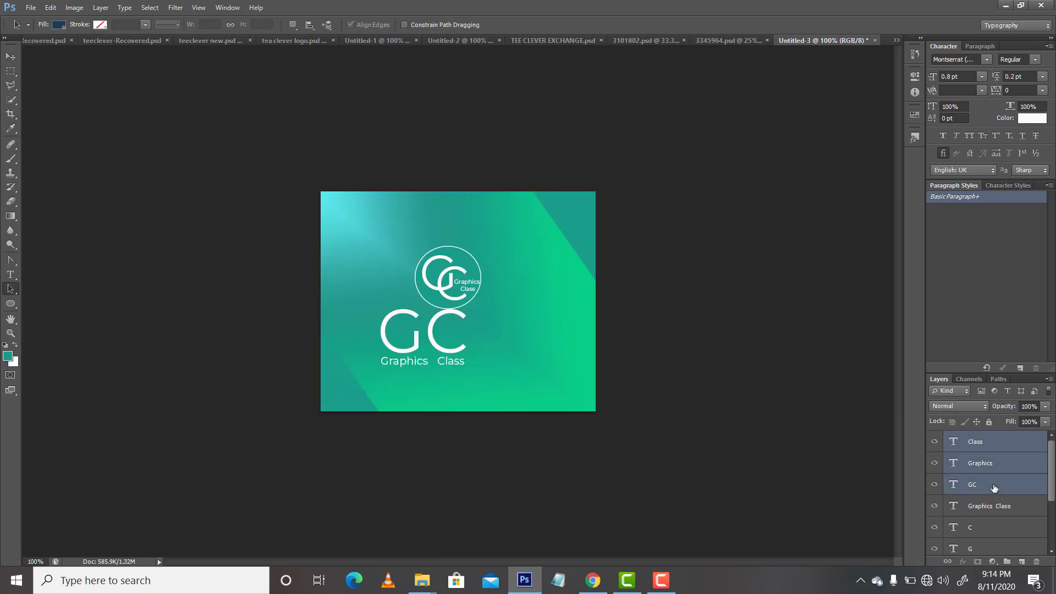
{"action": "key", "text": "ctrl+g"}
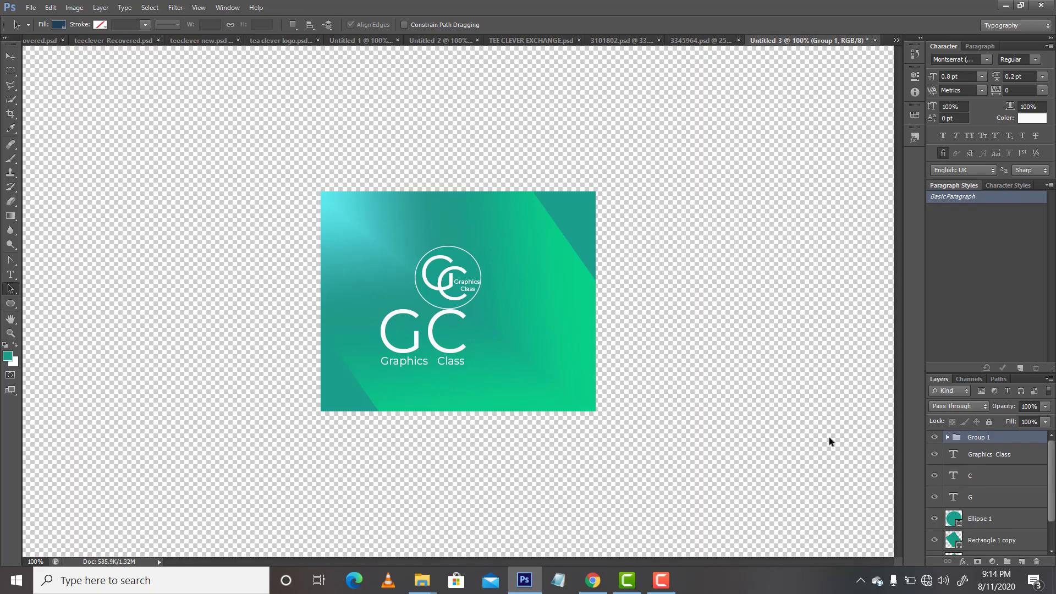
{"action": "key", "text": "v"}
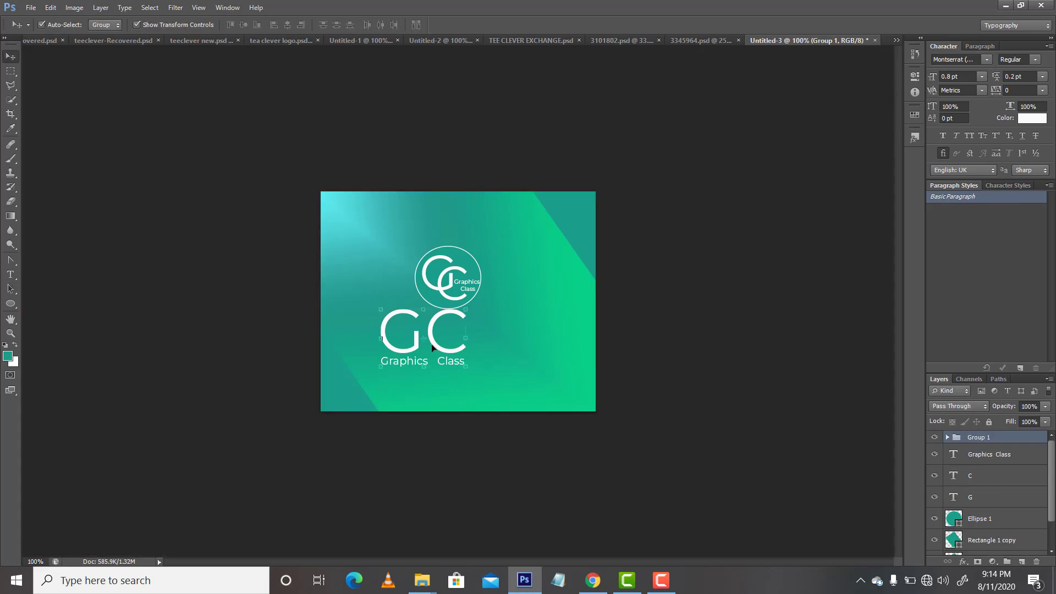
{"action": "left_click_drag", "start_coordinate": [427, 339], "coordinate": [365, 227]}
{"action": "key", "text": "Return"}
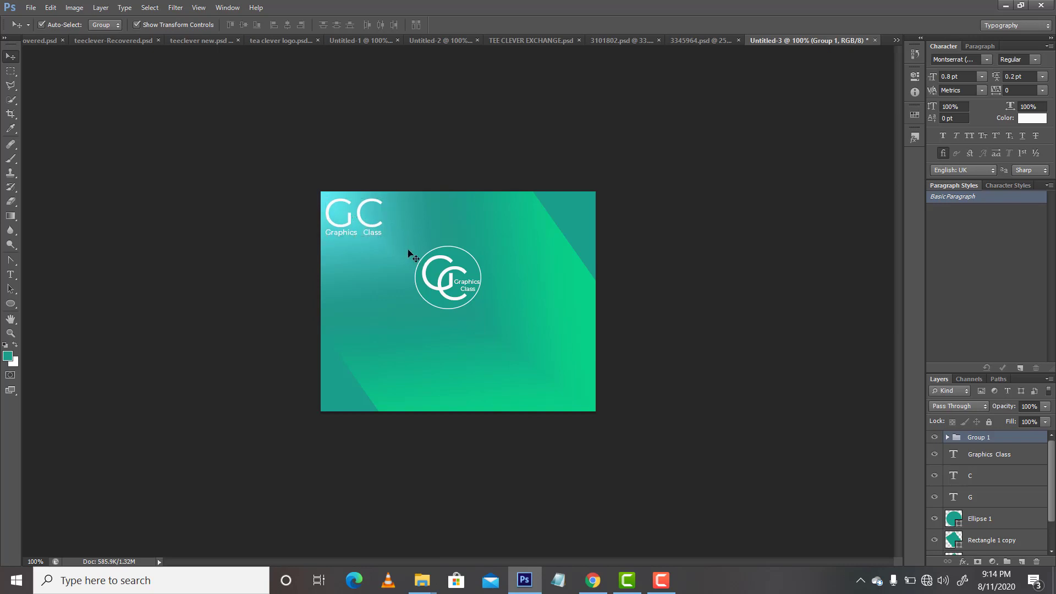
Hide the circled monogram by turning off its Graphics Class, C, G and Ellipse 1 layers.
{"action": "left_click", "coordinate": [409, 254]}
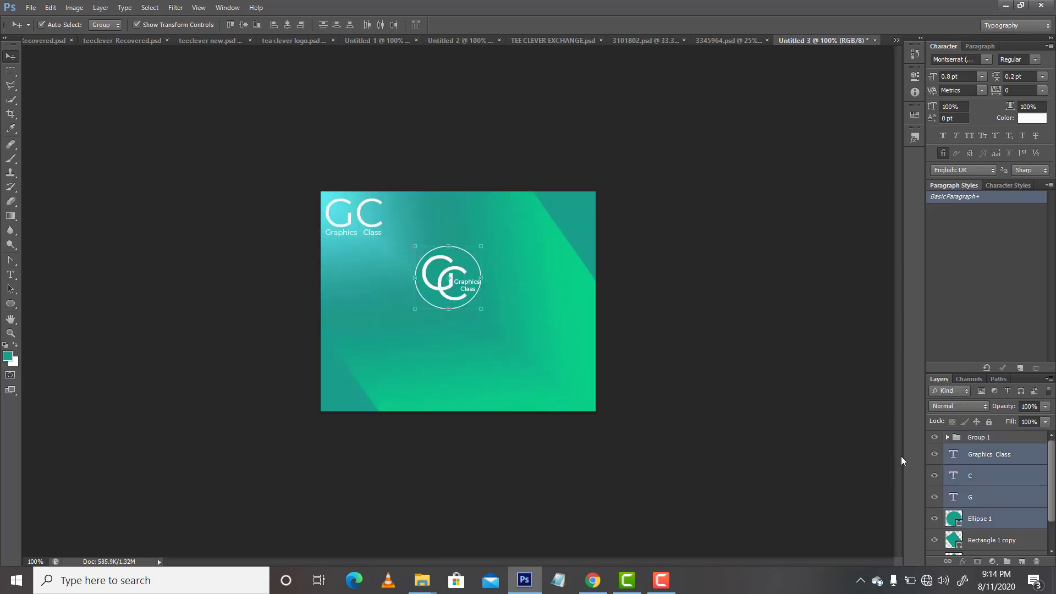
{"action": "left_click_drag", "start_coordinate": [932, 453], "coordinate": [936, 520]}
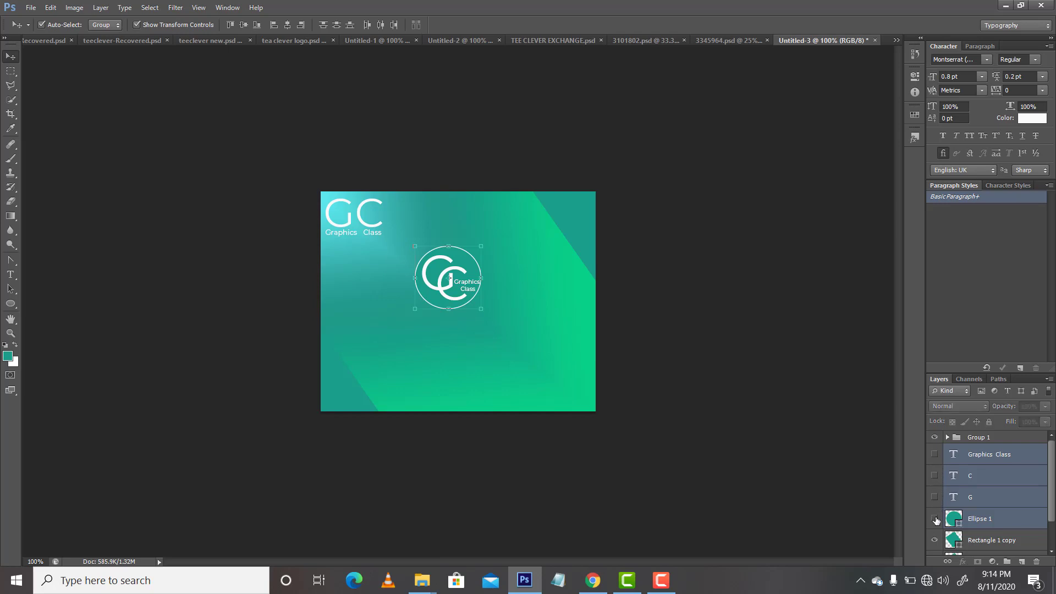
{"action": "left_click", "coordinate": [707, 441]}
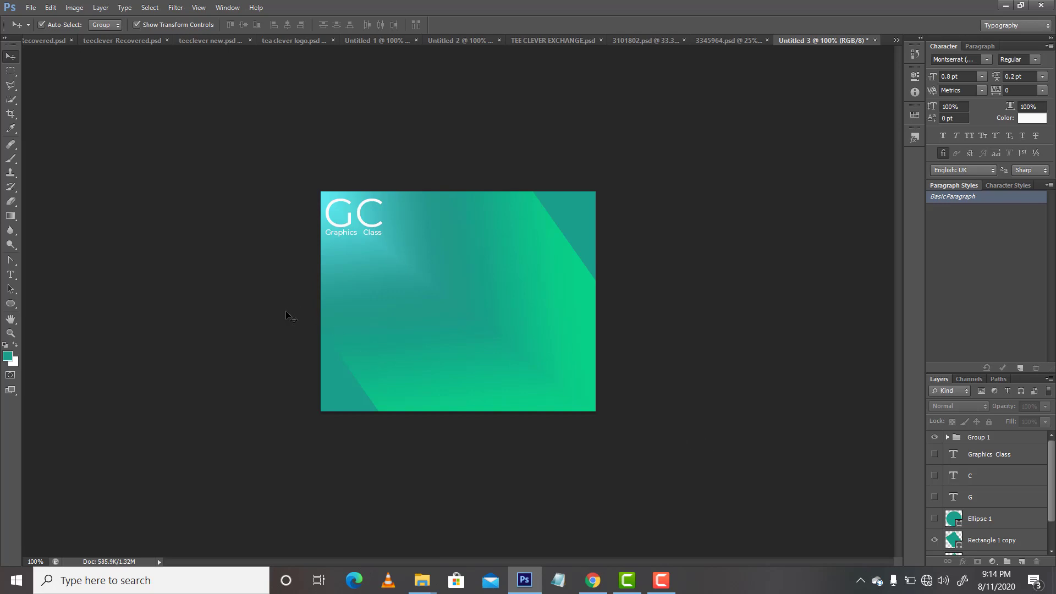
Draw a rounded rectangle with a 20 px corner radius, about 114 by 40 px, near the centre of the canvas.
{"action": "left_click", "coordinate": [4, 274]}
{"action": "right_click", "coordinate": [5, 275]}
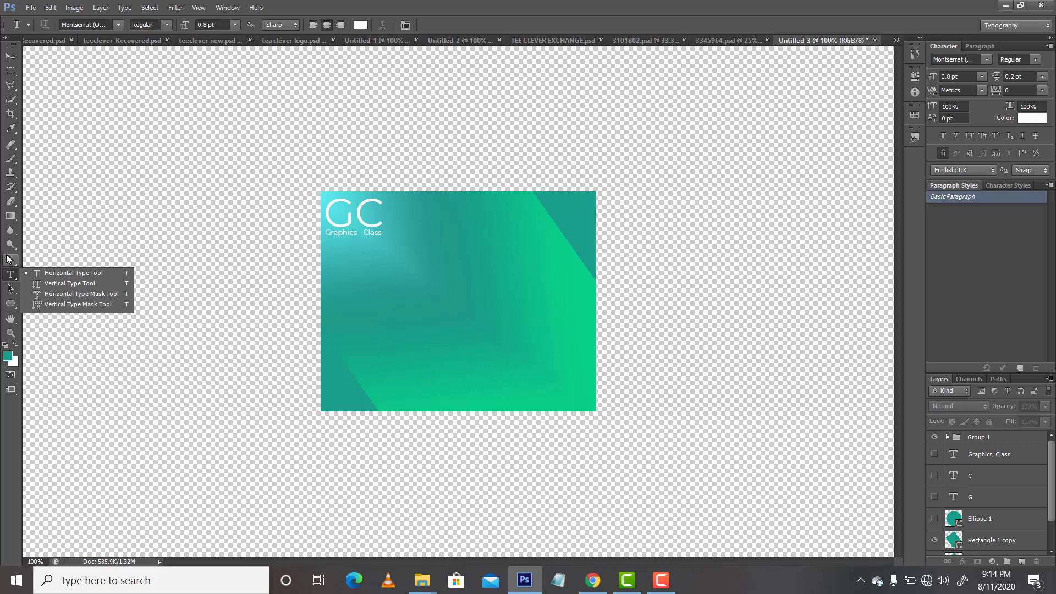
{"action": "left_click", "coordinate": [14, 304]}
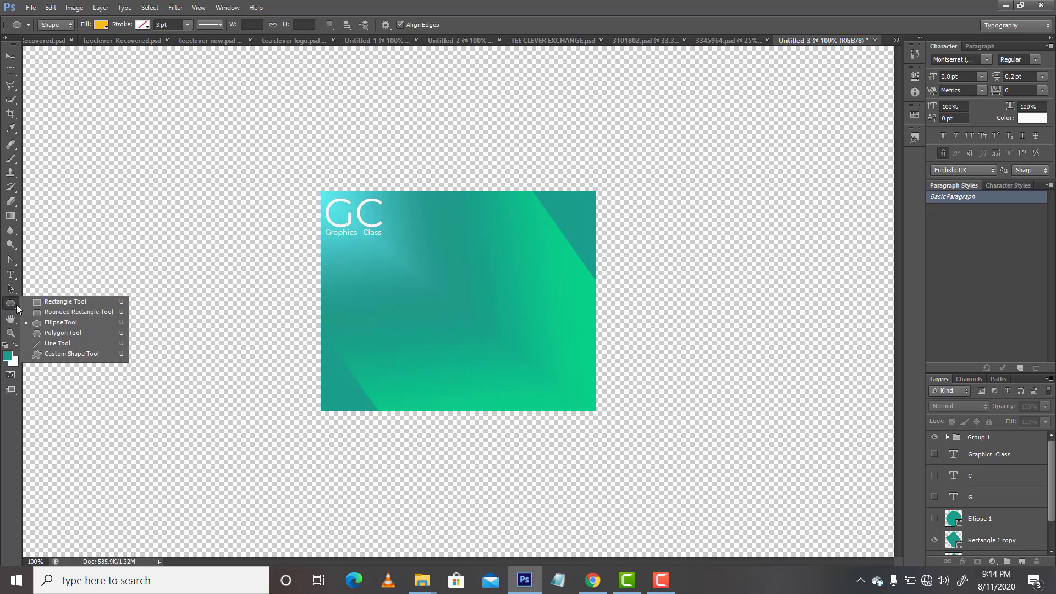
{"action": "left_click", "coordinate": [52, 312]}
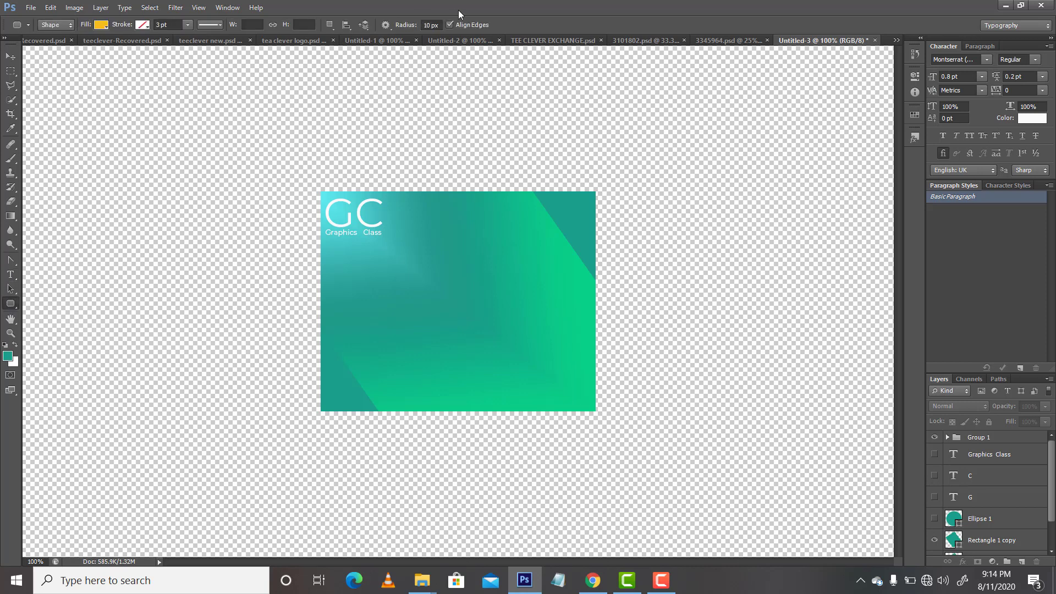
{"action": "left_click", "coordinate": [428, 25]}
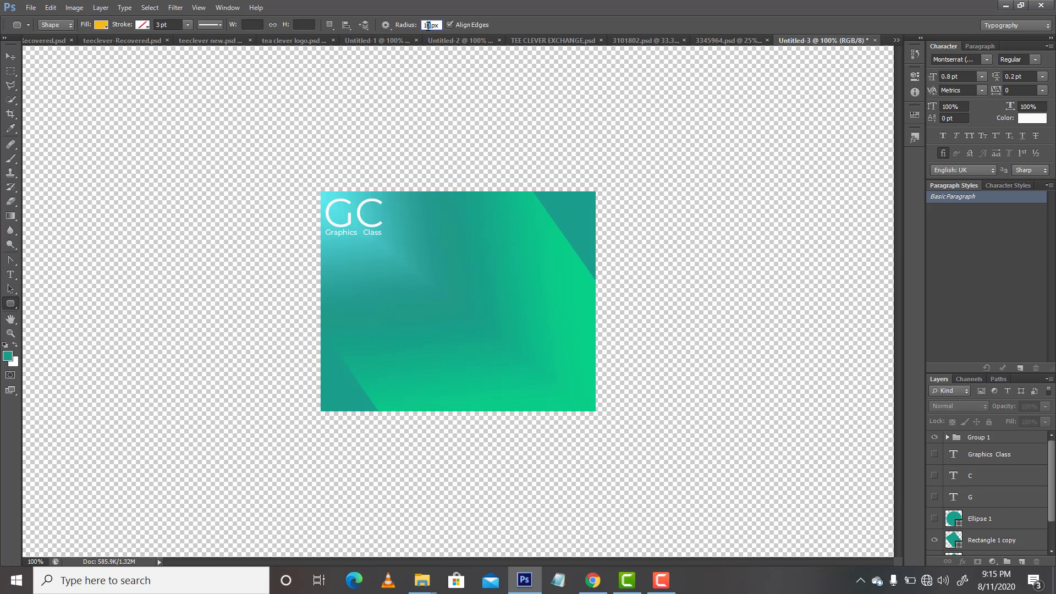
{"action": "key", "text": "BackSpace"}
{"action": "key", "text": "BackSpace"}
{"action": "type", "text": "20"}
{"action": "key", "text": "Return"}
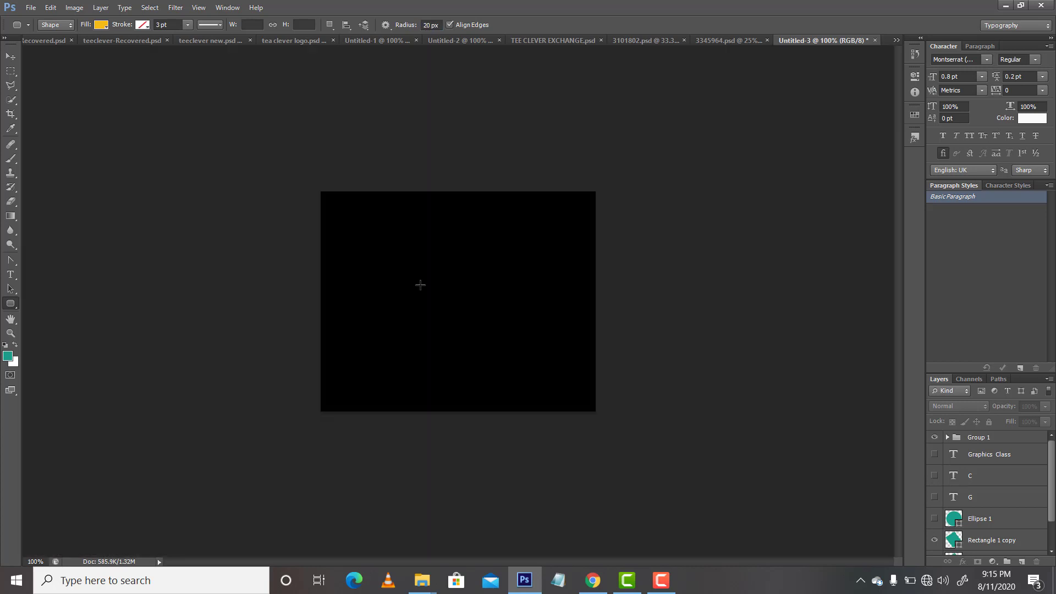
{"action": "left_click_drag", "start_coordinate": [421, 285], "coordinate": [482, 307]}
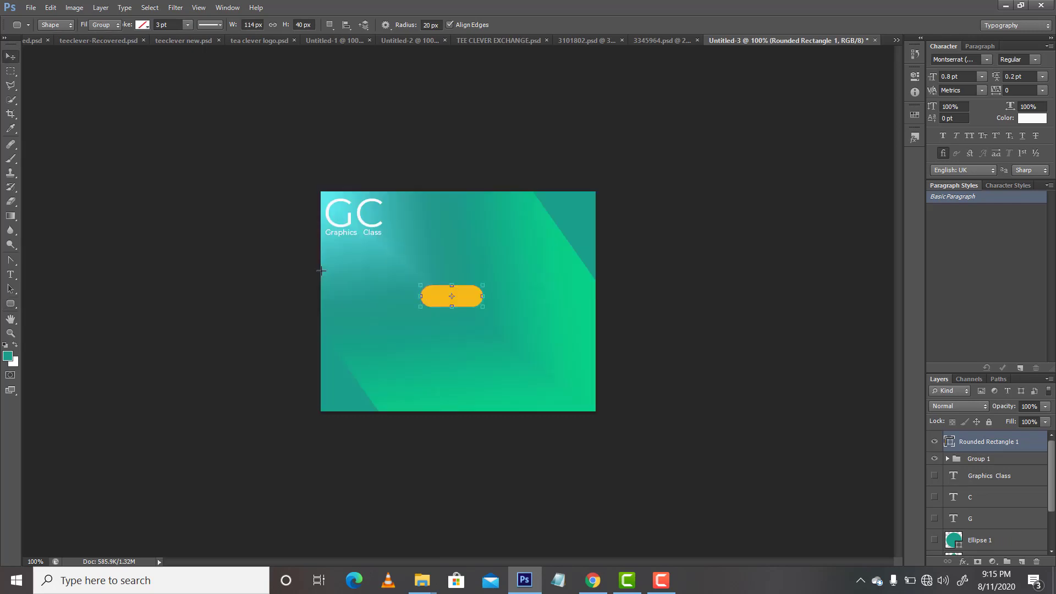
Fill the rounded rectangle with white (ffffff) and move it up on the canvas.
{"action": "key", "text": "v"}
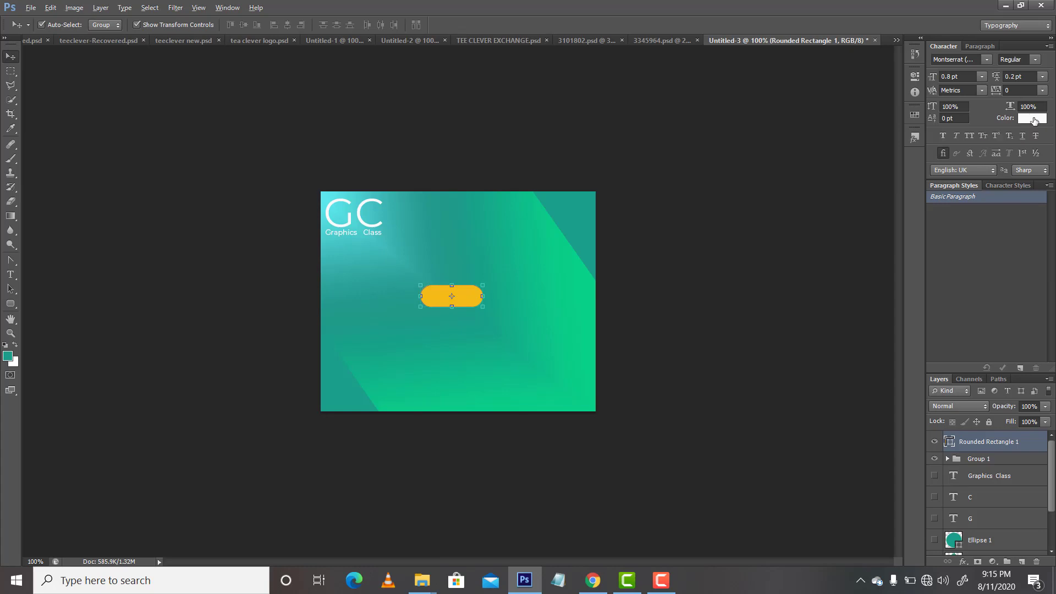
{"action": "key", "text": "alt+BackSpace"}
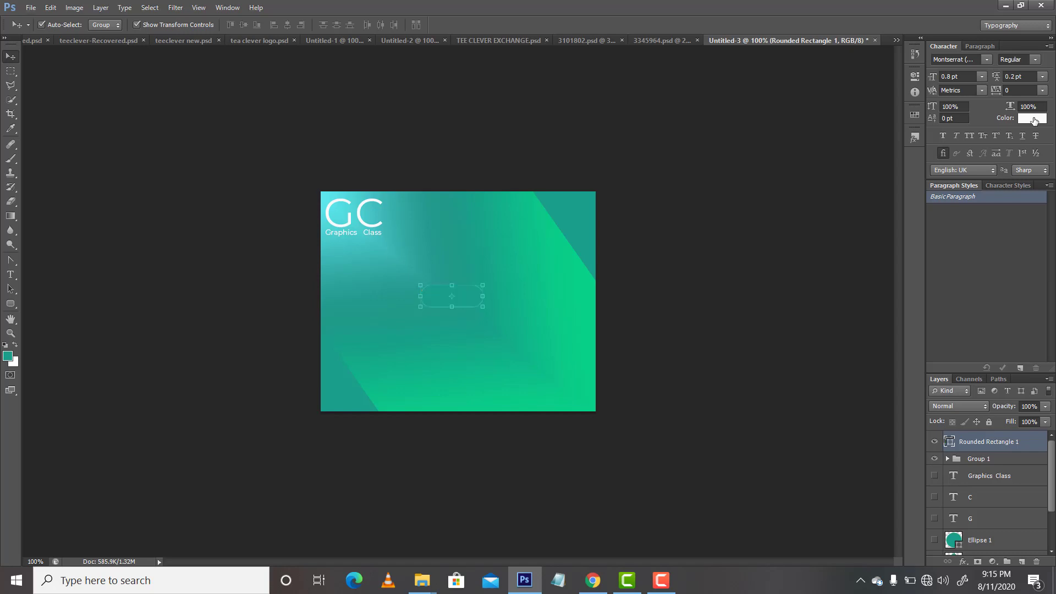
{"action": "left_click", "coordinate": [1033, 119]}
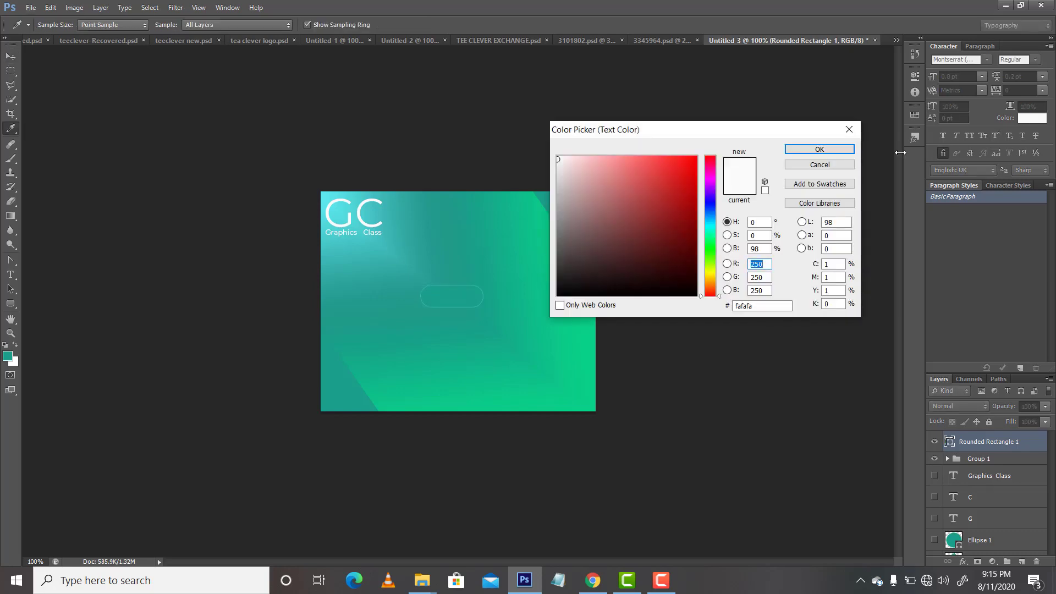
{"action": "left_click_drag", "start_coordinate": [558, 157], "coordinate": [552, 151]}
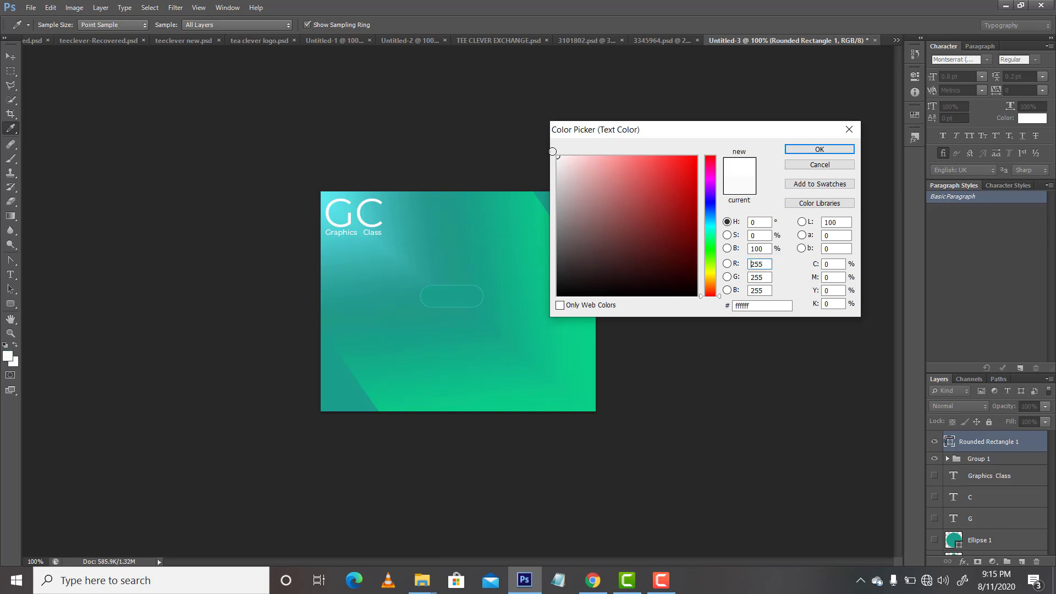
{"action": "key", "text": "Return"}
{"action": "key", "text": "alt+BackSpace"}
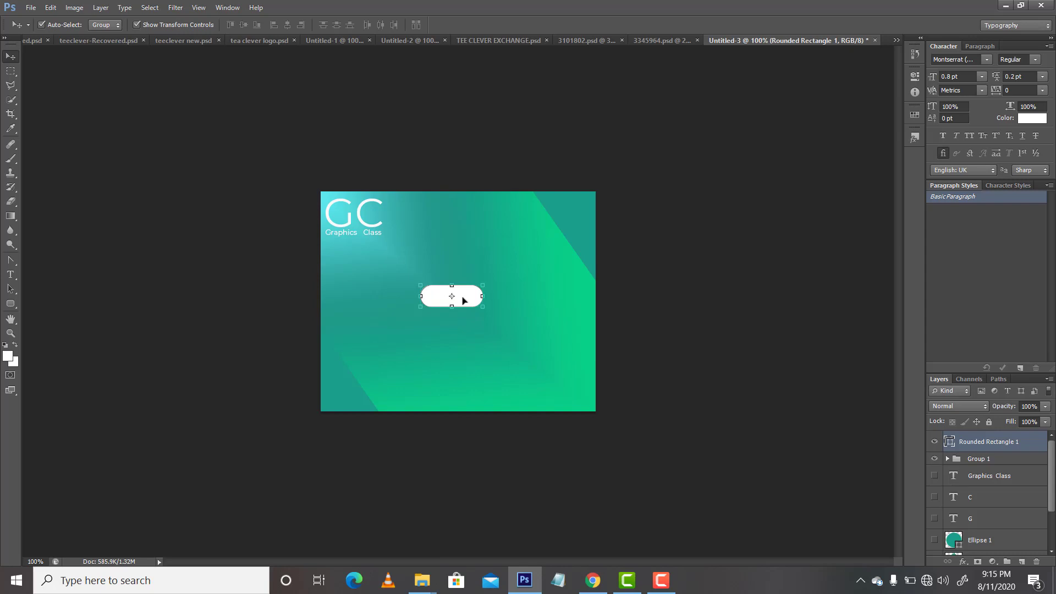
{"action": "left_click_drag", "start_coordinate": [462, 296], "coordinate": [461, 265]}
Scale the GC logo group down to about 87% and move the white rounded rectangle slightly further up.
{"action": "left_click", "coordinate": [372, 231]}
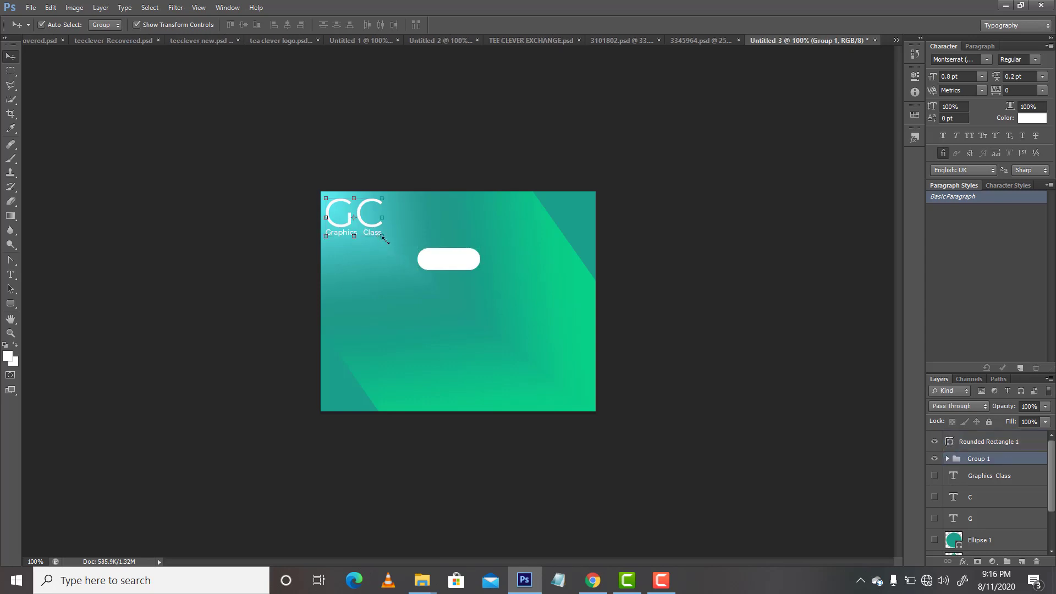
{"action": "left_click", "coordinate": [379, 235]}
{"action": "left_click_drag", "start_coordinate": [379, 236], "coordinate": [375, 231]}
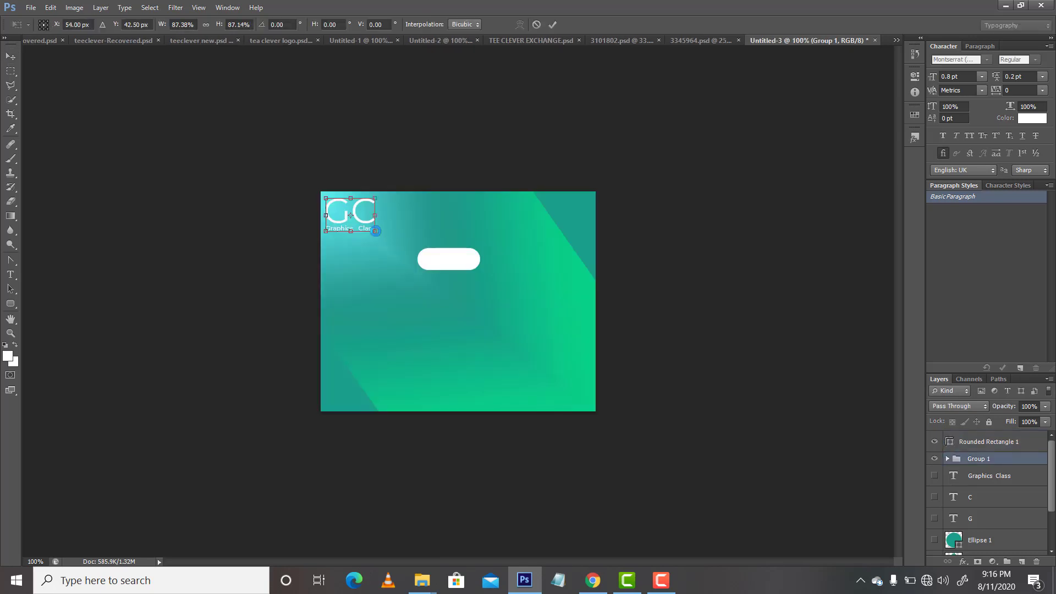
{"action": "key", "text": "Return"}
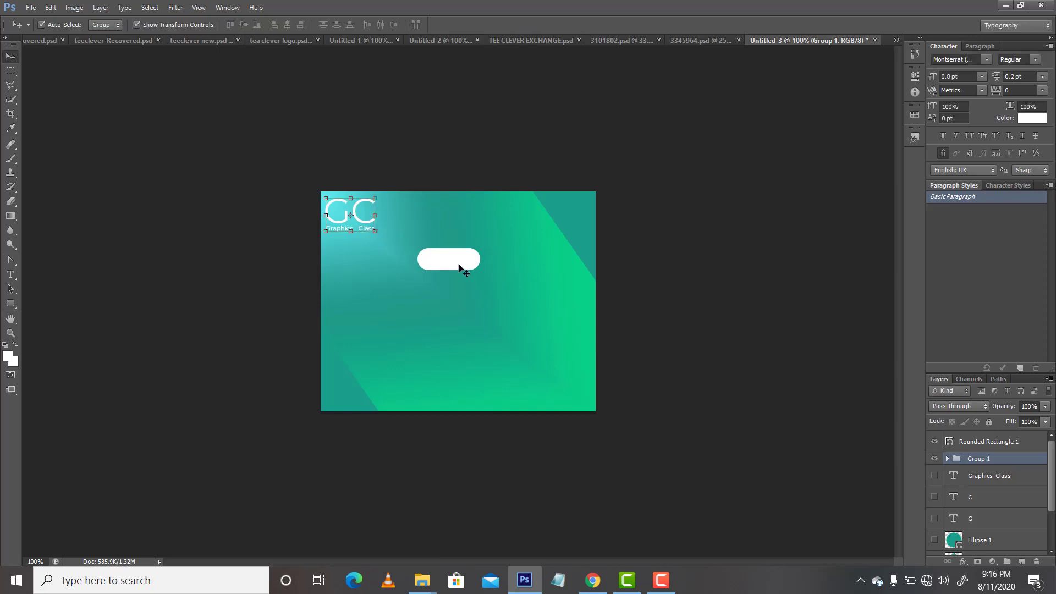
{"action": "left_click", "coordinate": [459, 263]}
{"action": "left_click_drag", "start_coordinate": [459, 261], "coordinate": [464, 252]}
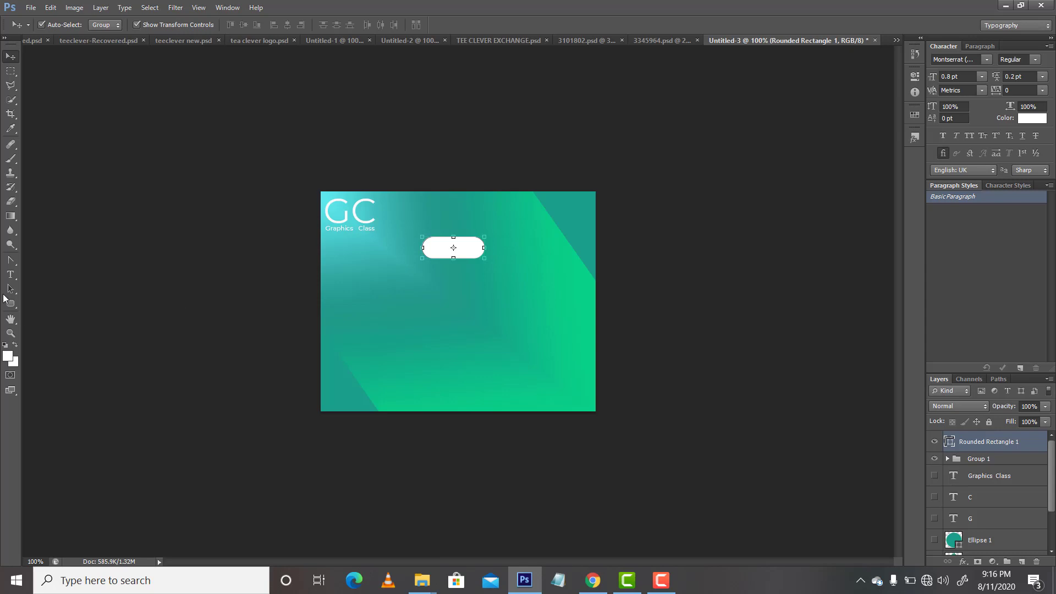
Add the text "For You" in the area below the white rounded rectangle.
{"action": "left_click", "coordinate": [11, 277]}
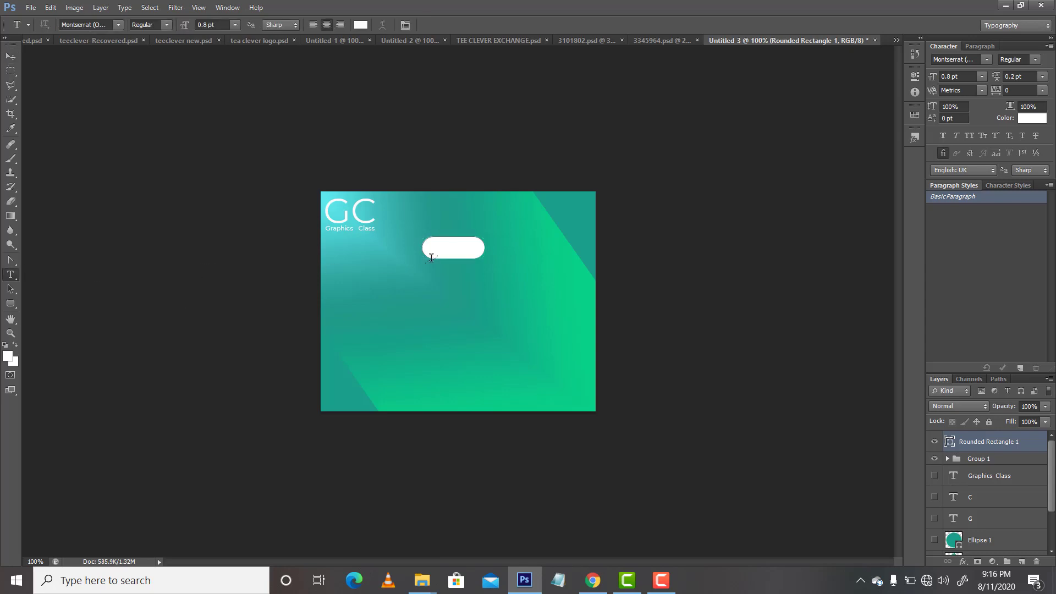
{"action": "left_click", "coordinate": [438, 308]}
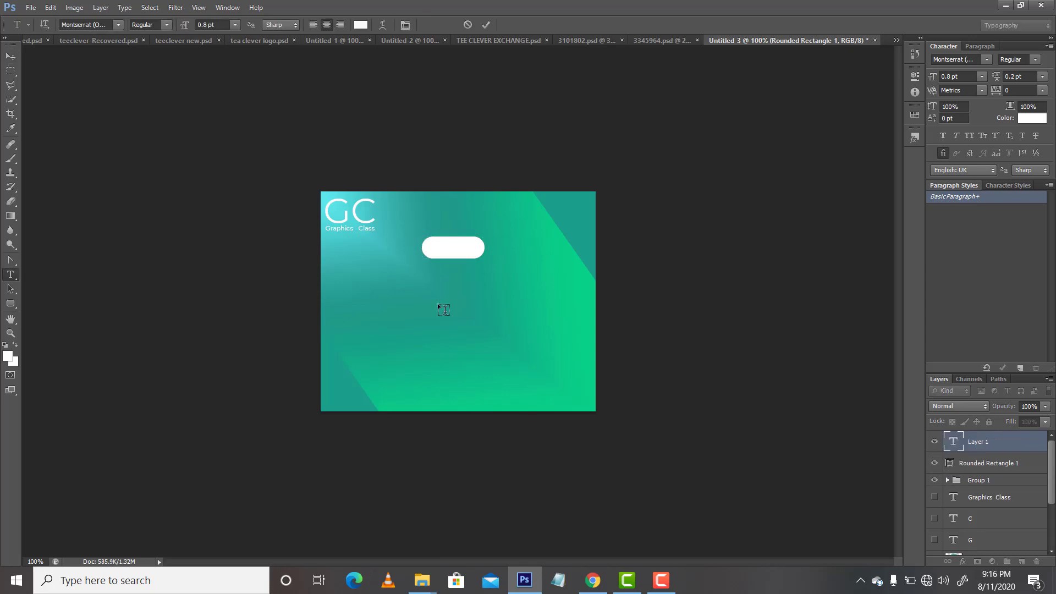
{"action": "type", "text": "Fo"}
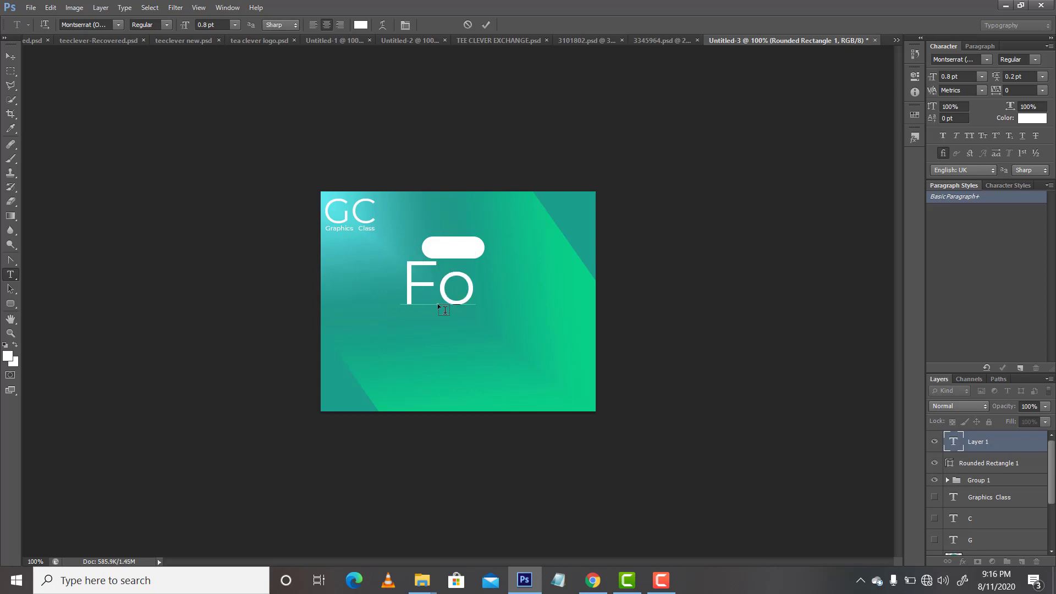
{"action": "type", "text": "r Y"}
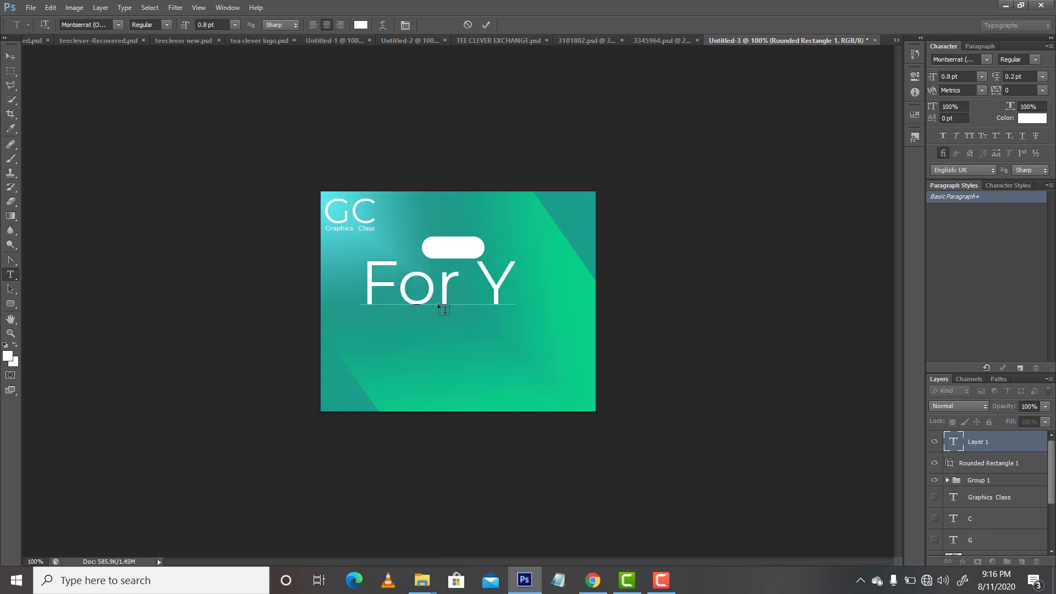
{"action": "type", "text": "o"}
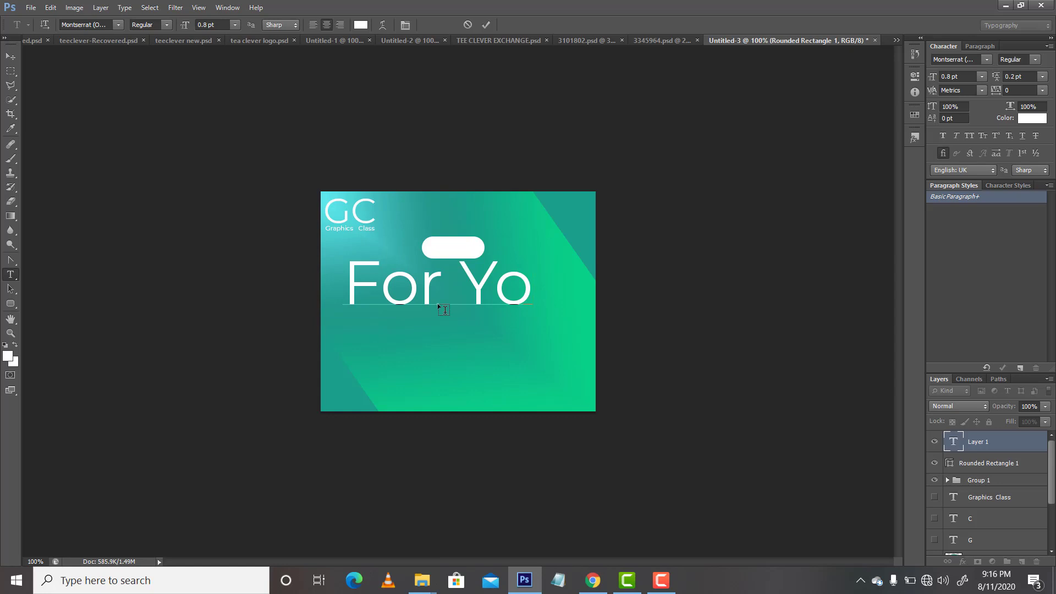
{"action": "type", "text": "u"}
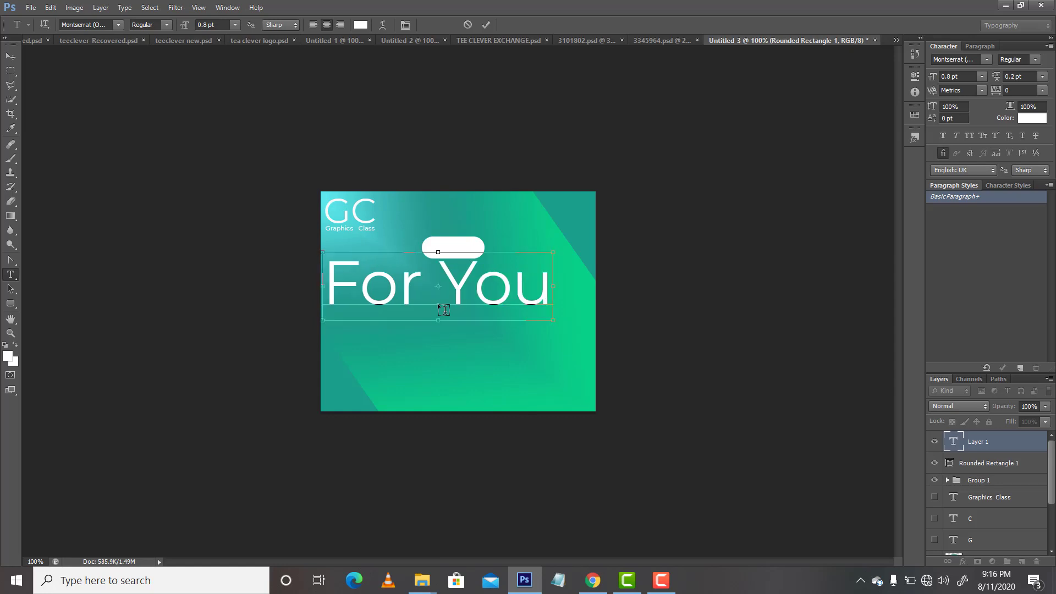
Set the font of the whole "For You" text to Takota.
{"action": "key", "text": "ctrl+a"}
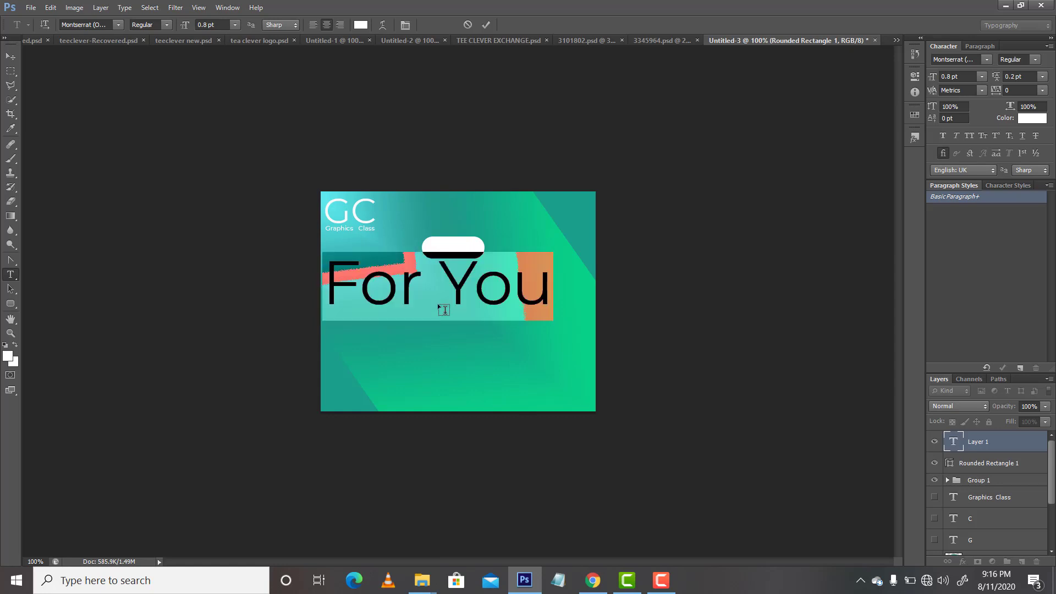
{"action": "left_click", "coordinate": [957, 59]}
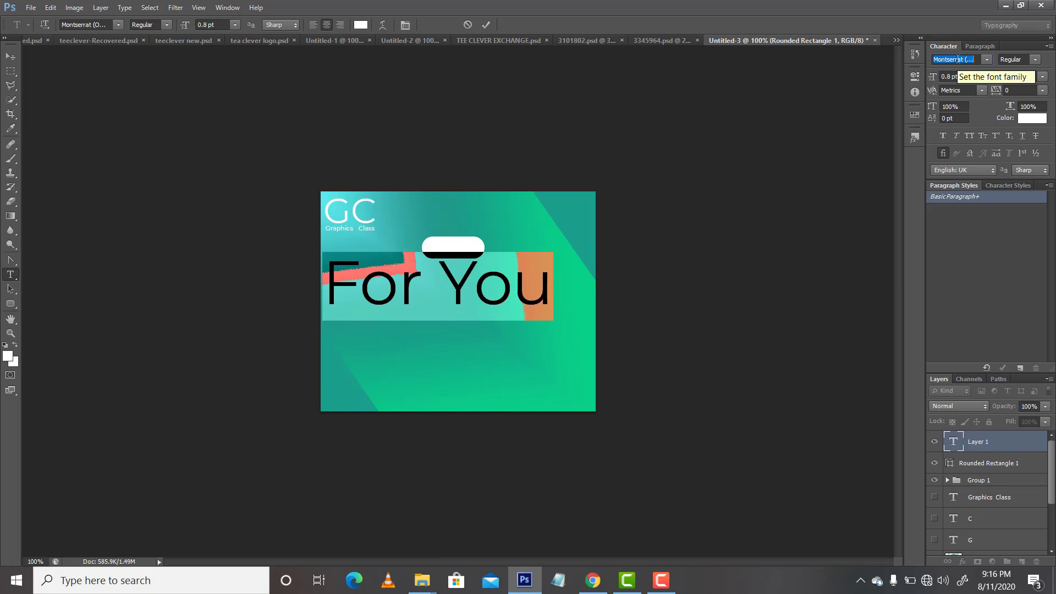
{"action": "type", "text": "Takota"}
{"action": "key", "text": "Return"}
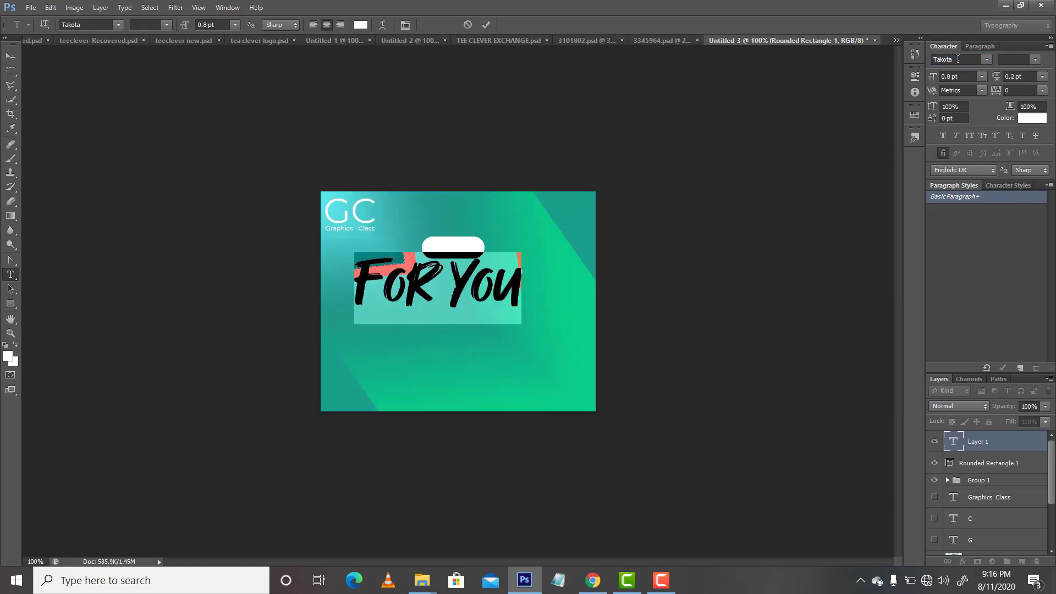
Reduce the font size of the "For You" text to 0.2 pt and commit the text.
{"action": "left_click", "coordinate": [949, 76]}
{"action": "type", "text": "4"}
{"action": "key", "text": "Return"}
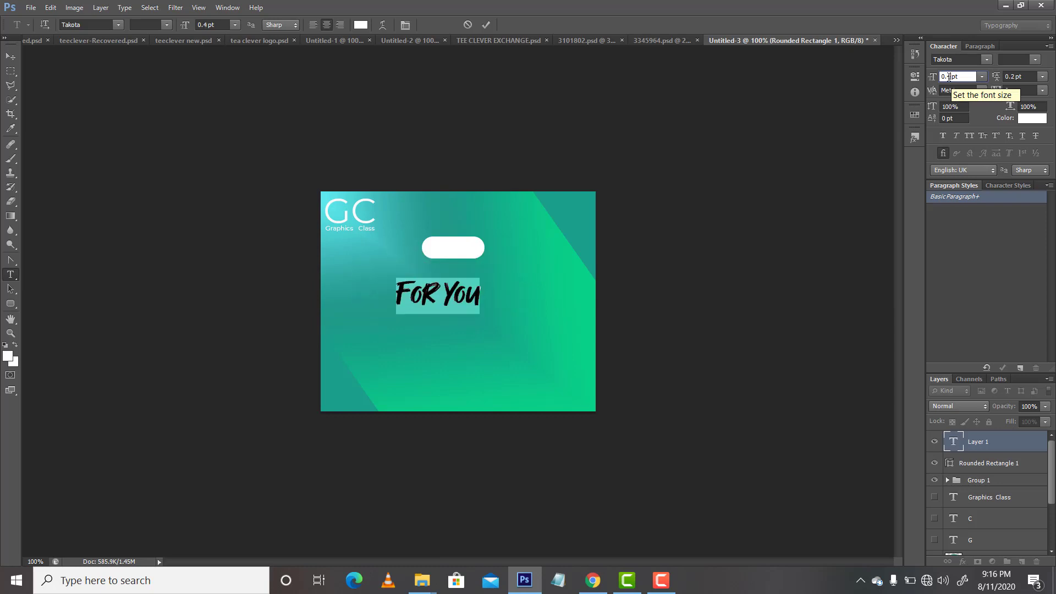
{"action": "double_click", "coordinate": [948, 77]}
{"action": "type", "text": "2"}
{"action": "key", "text": "Return"}
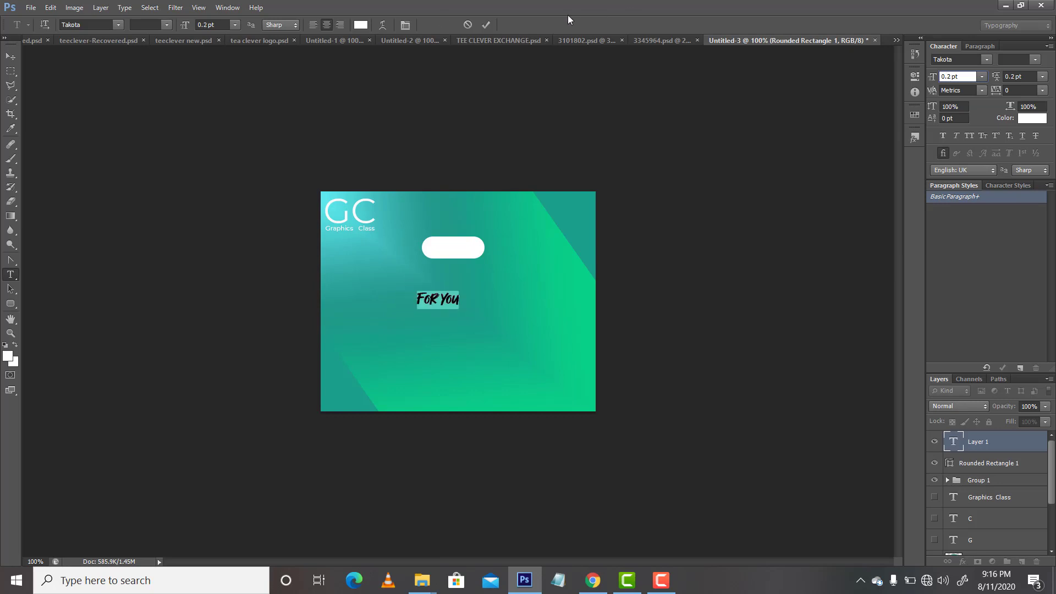
{"action": "left_click", "coordinate": [16, 53]}
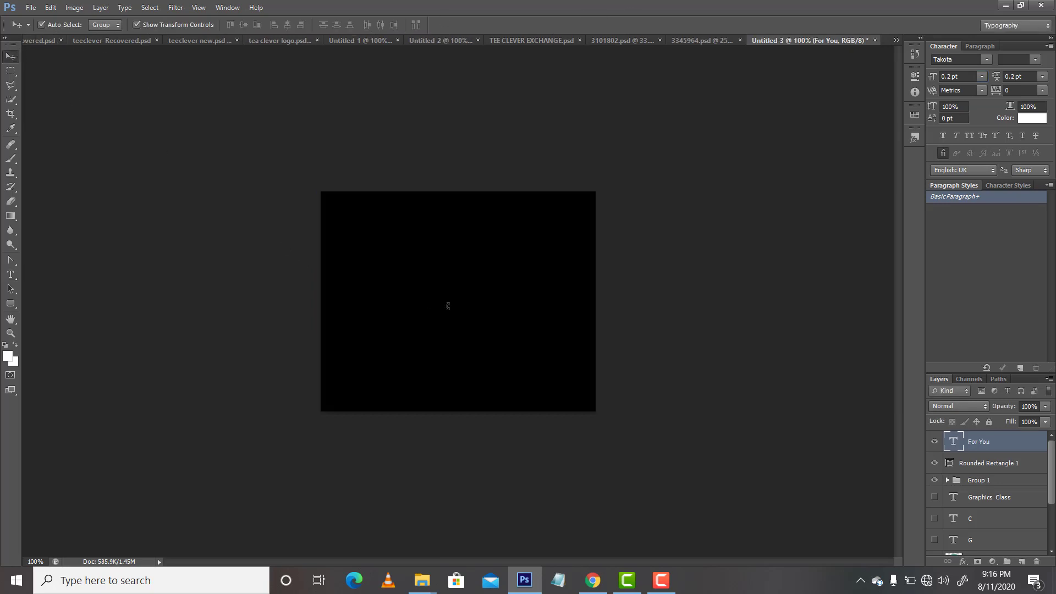
Colour the "For You" text black (000000) and move it onto the white rounded rectangle.
{"action": "left_click", "coordinate": [1032, 118]}
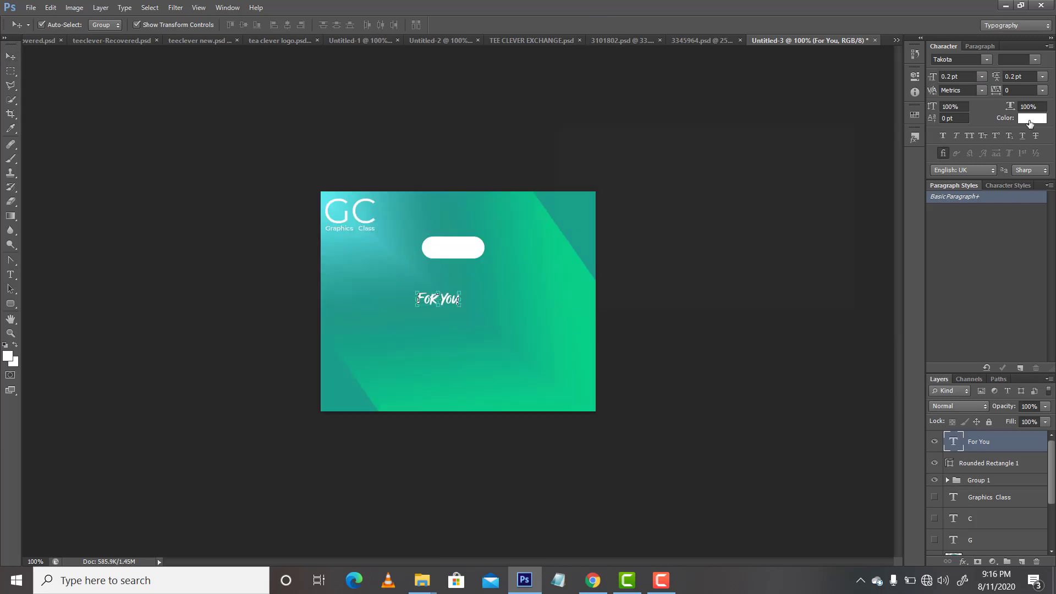
{"action": "left_click_drag", "start_coordinate": [658, 285], "coordinate": [688, 305]}
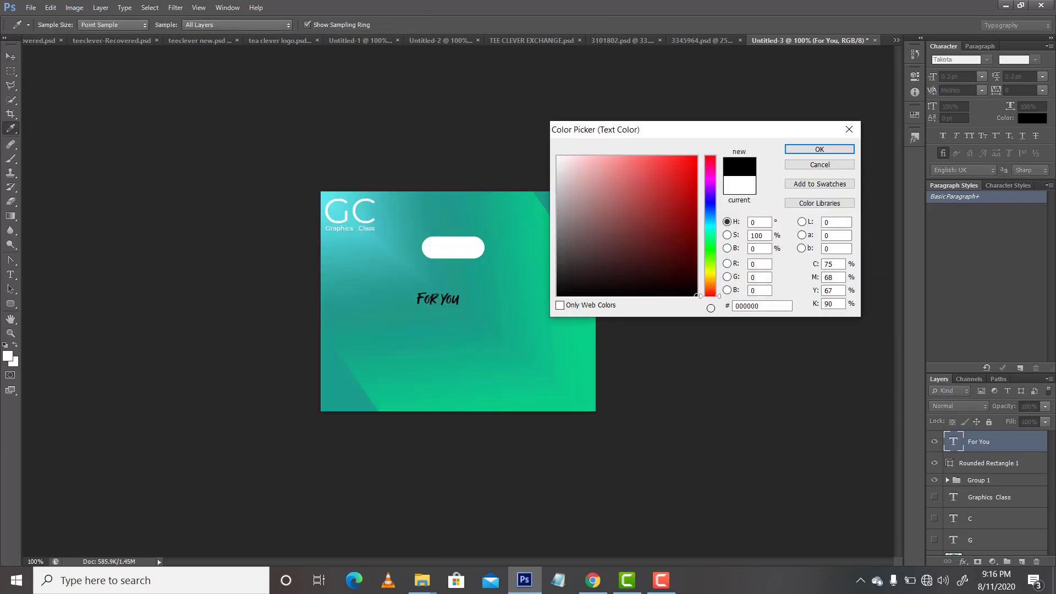
{"action": "key", "text": "Return"}
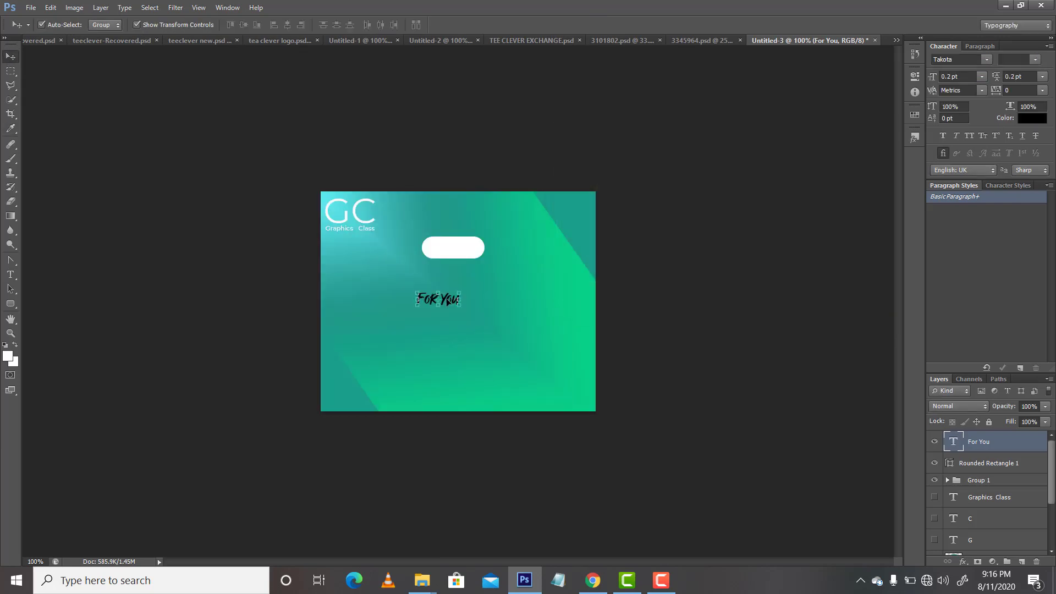
{"action": "left_click_drag", "start_coordinate": [449, 296], "coordinate": [465, 250]}
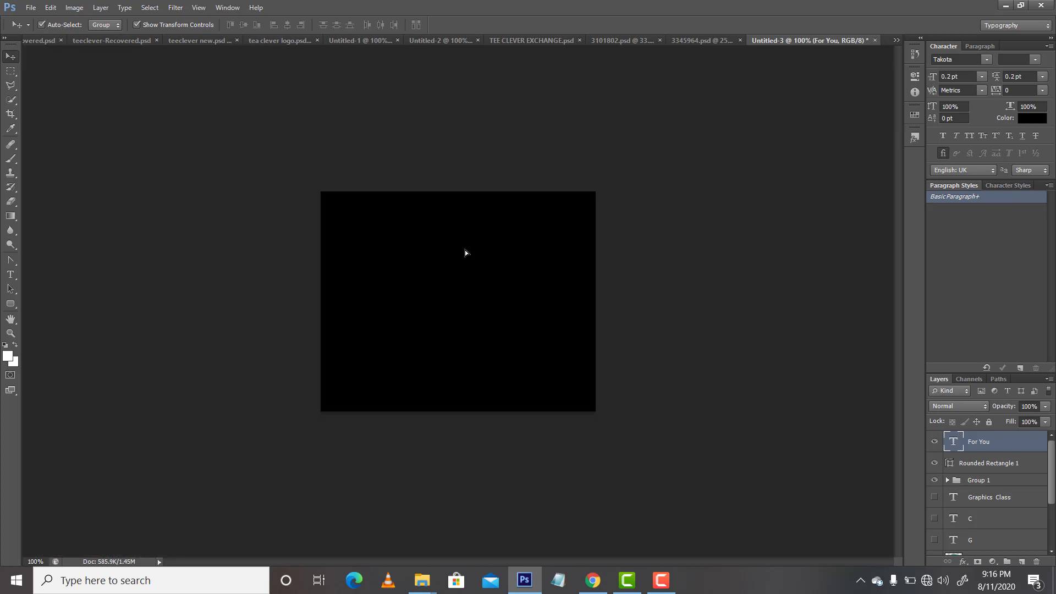
Try the fonts listed after Takota on the "For You" text, including the Tejaratchi Italic and Bold variants.
{"action": "left_click", "coordinate": [966, 60]}
{"action": "key", "text": "Down"}
{"action": "key", "text": "Down"}
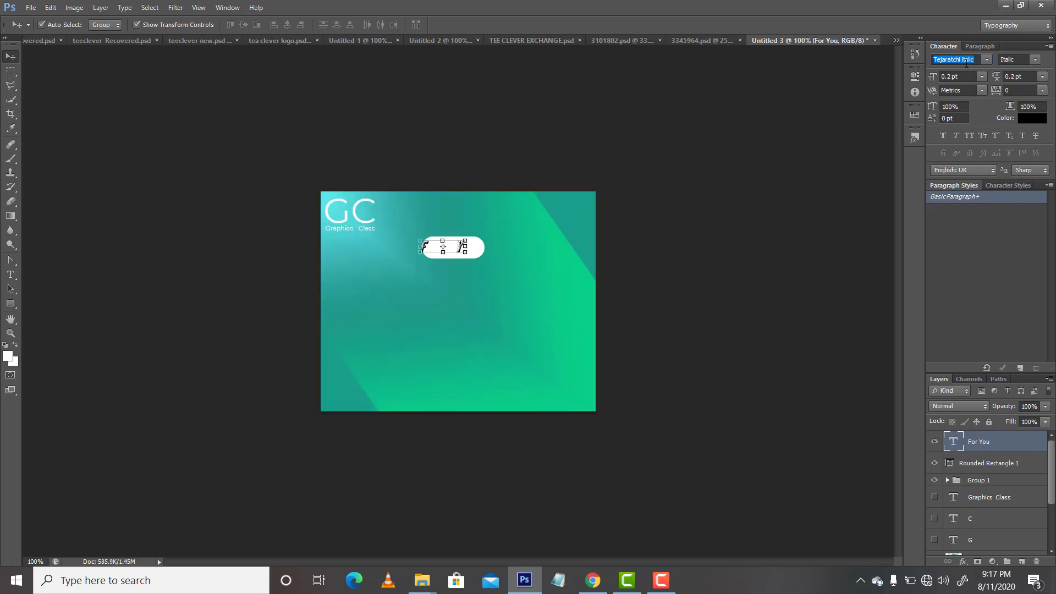
{"action": "key", "text": "Down"}
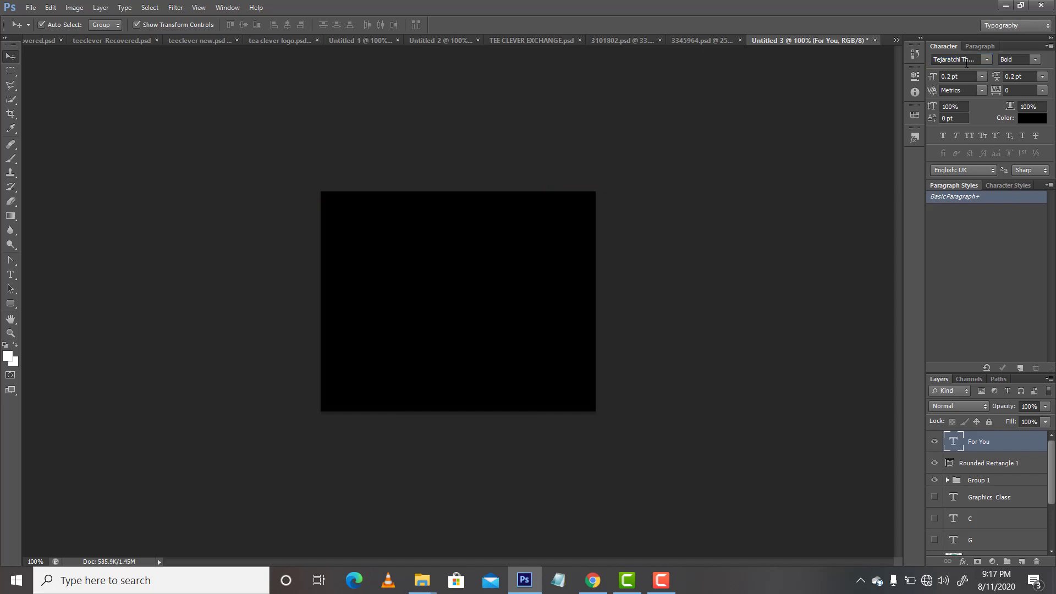
Change the font of the For You text to Vermin Vibes 4.
{"action": "type", "text": "Vermin Vibes 4"}
{"action": "key", "text": "Return"}
{"action": "left_click", "coordinate": [964, 61]}
{"action": "key", "text": "Down"}
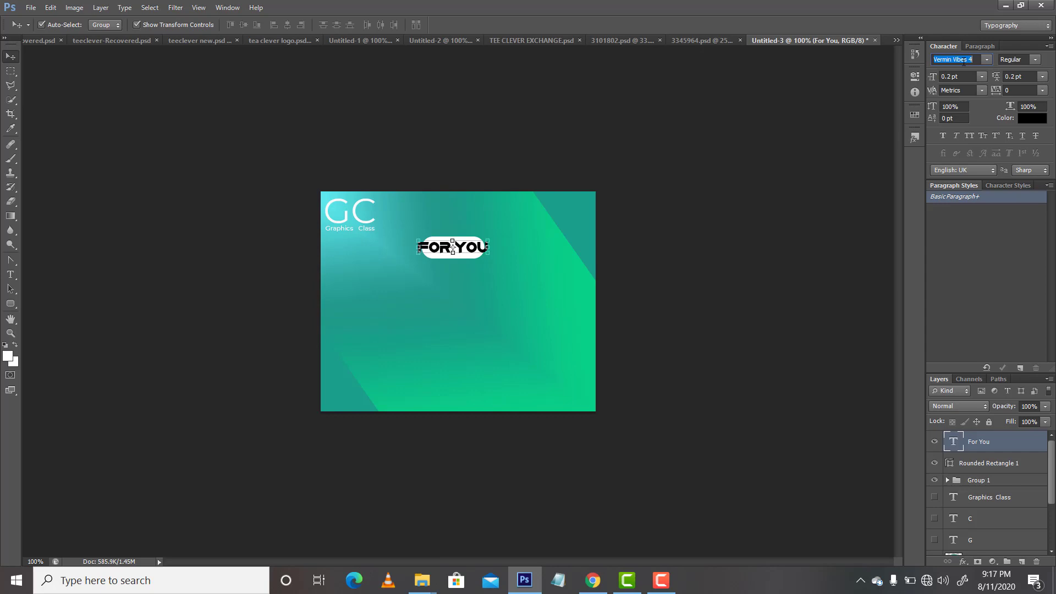
{"action": "left_click", "coordinate": [964, 62]}
Set the For You text size to 0.1 pt.
{"action": "double_click", "coordinate": [949, 77]}
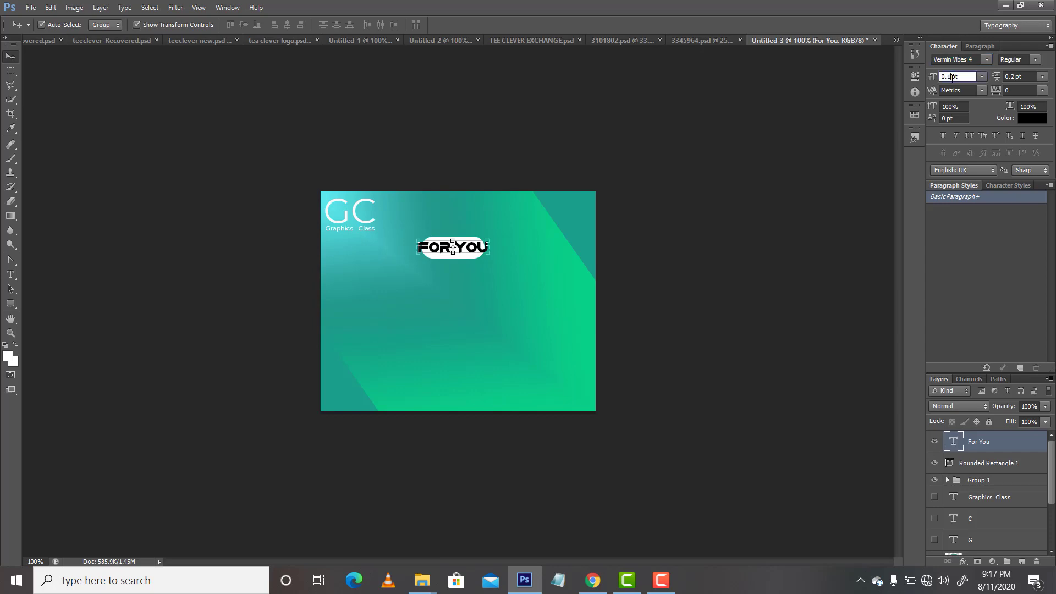
{"action": "type", "text": "1"}
{"action": "key", "text": "Return"}
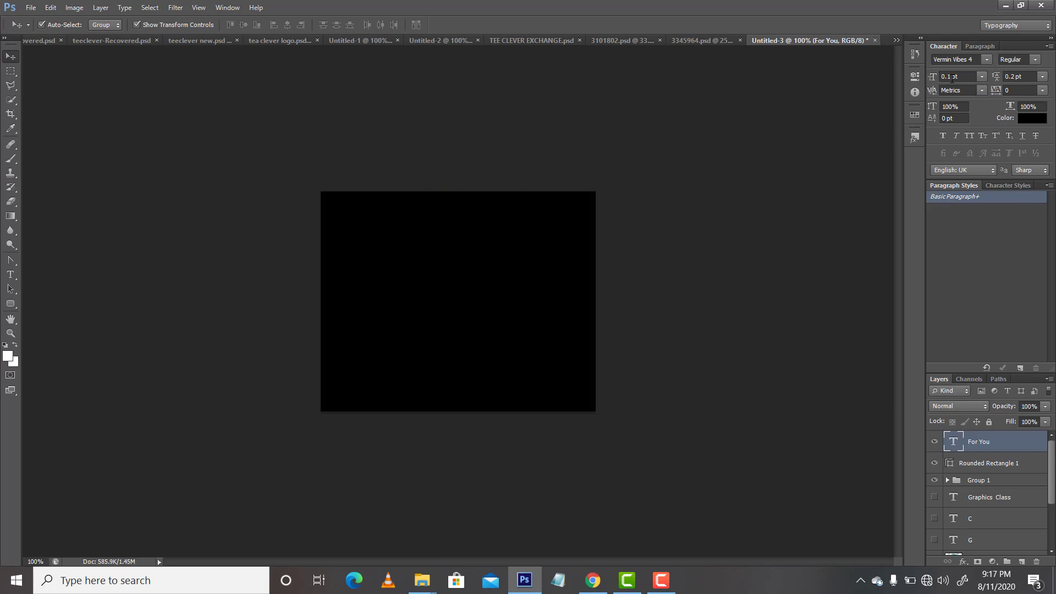
{"action": "key", "text": "a"}
{"action": "key", "text": "v"}
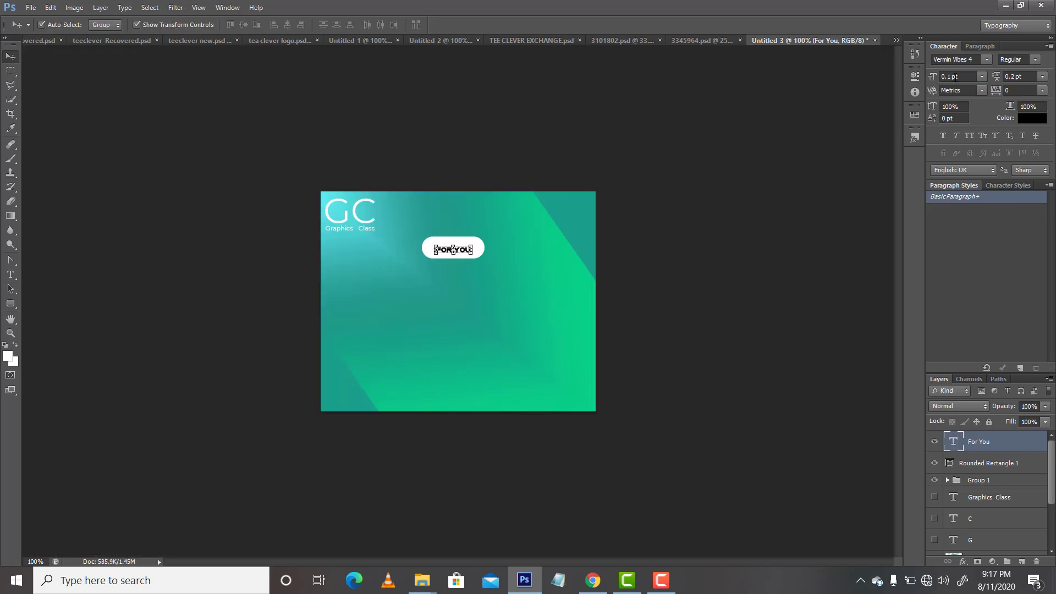
Set the For You text size to 0.15 pt so it fits inside the white rounded rectangle.
{"action": "left_click", "coordinate": [955, 76]}
{"action": "key", "text": "Return"}
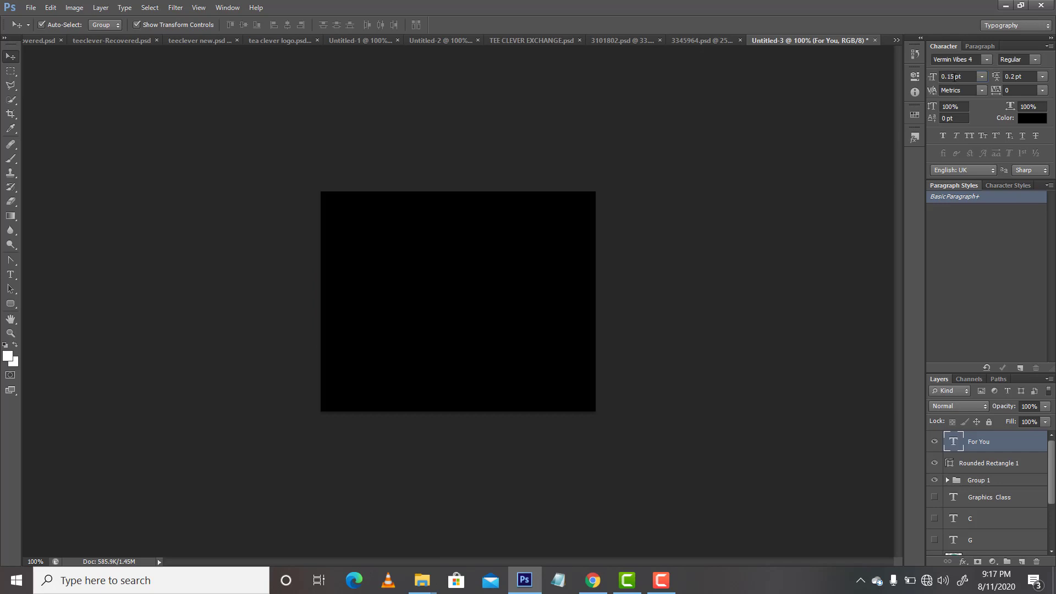
{"action": "key", "text": "a"}
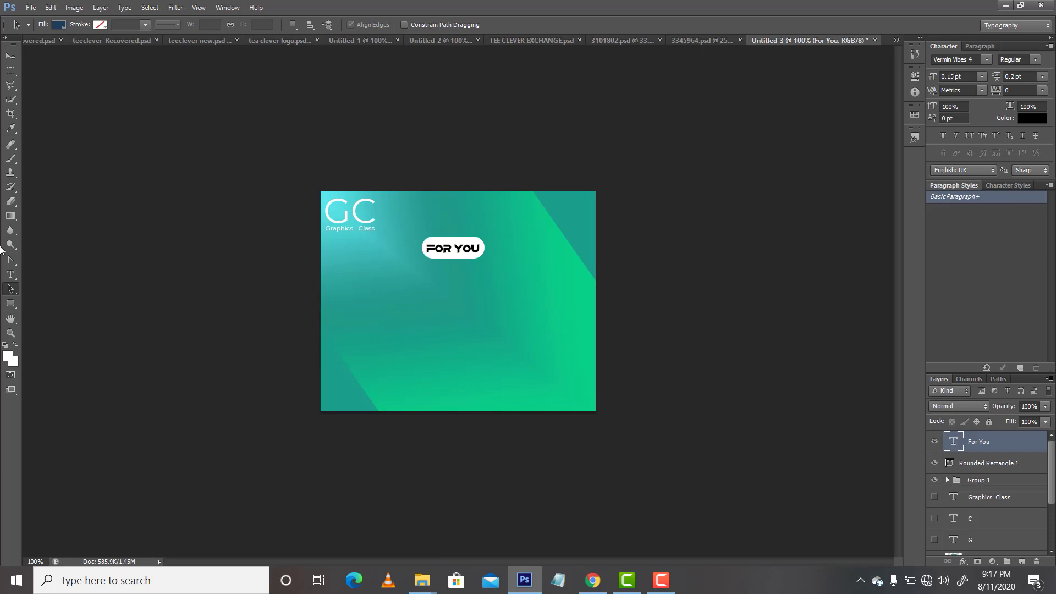
Add a LOGOS text on the left half of the design, below the FOR YOU badge.
{"action": "left_click", "coordinate": [11, 275]}
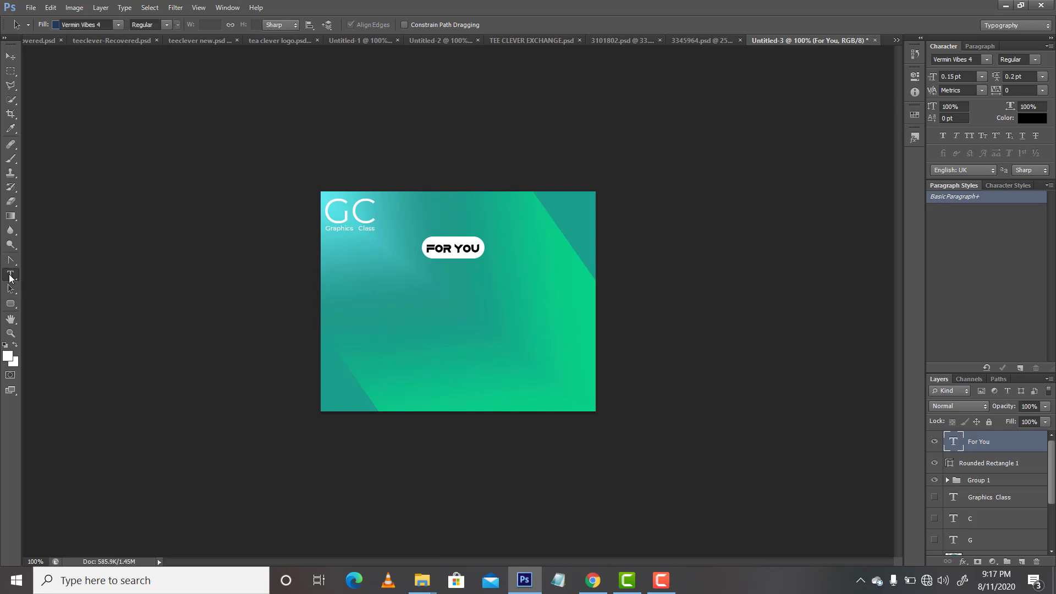
{"action": "left_click", "coordinate": [387, 302]}
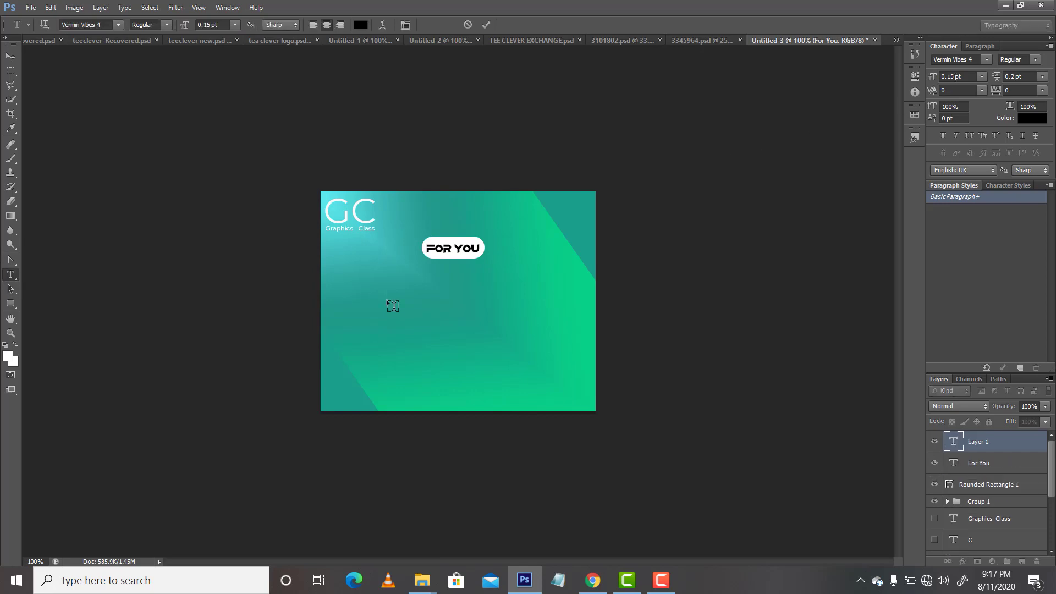
{"action": "type", "text": "LOGOS"}
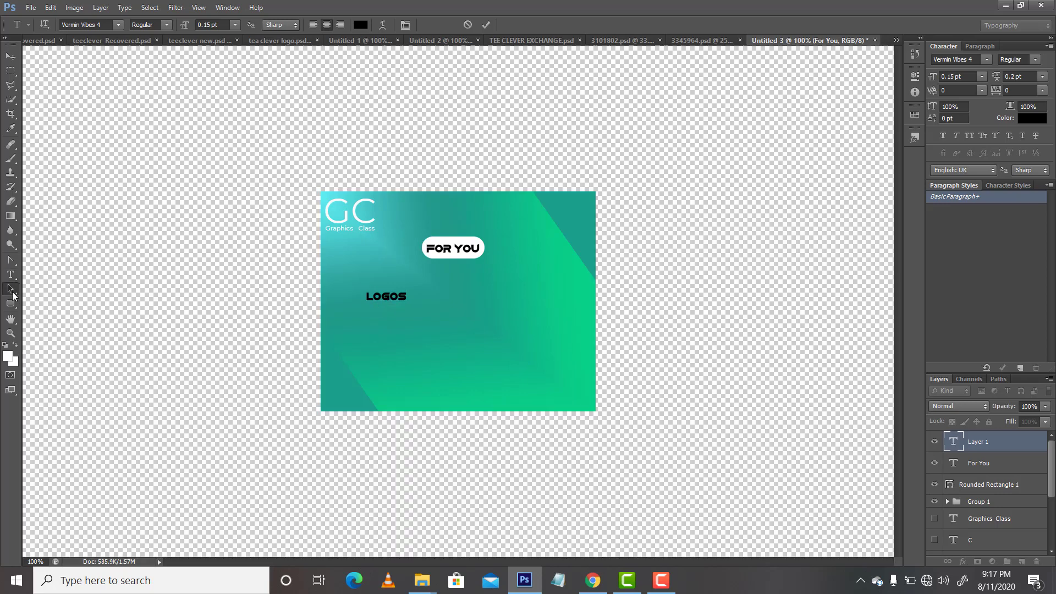
Add a separate FLIERS text on the right half of the design, opposite LOGOS.
{"action": "left_click", "coordinate": [13, 279]}
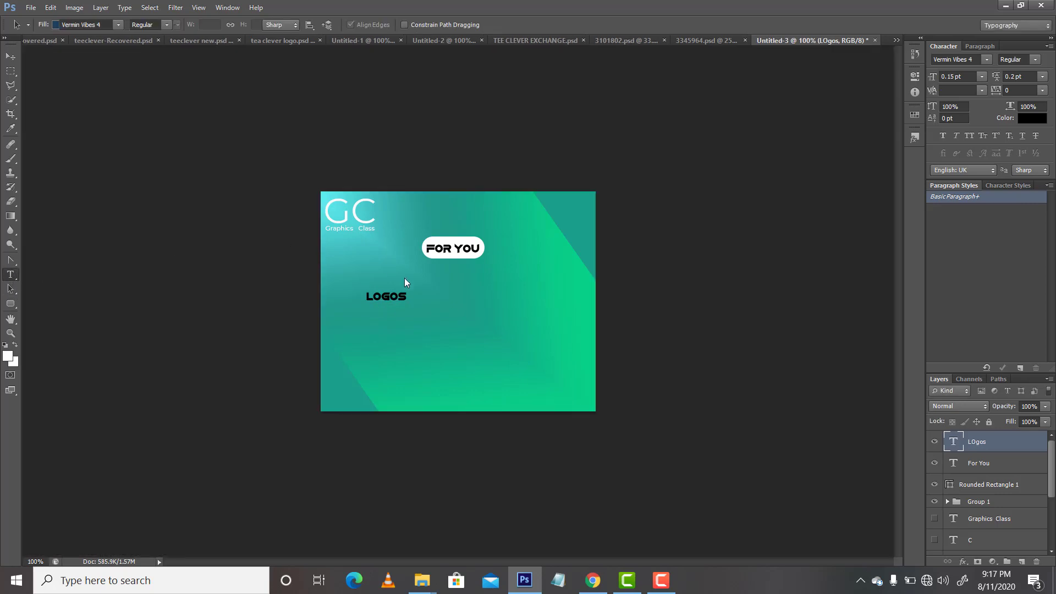
{"action": "left_click", "coordinate": [512, 300]}
{"action": "type", "text": "FLIERS"}
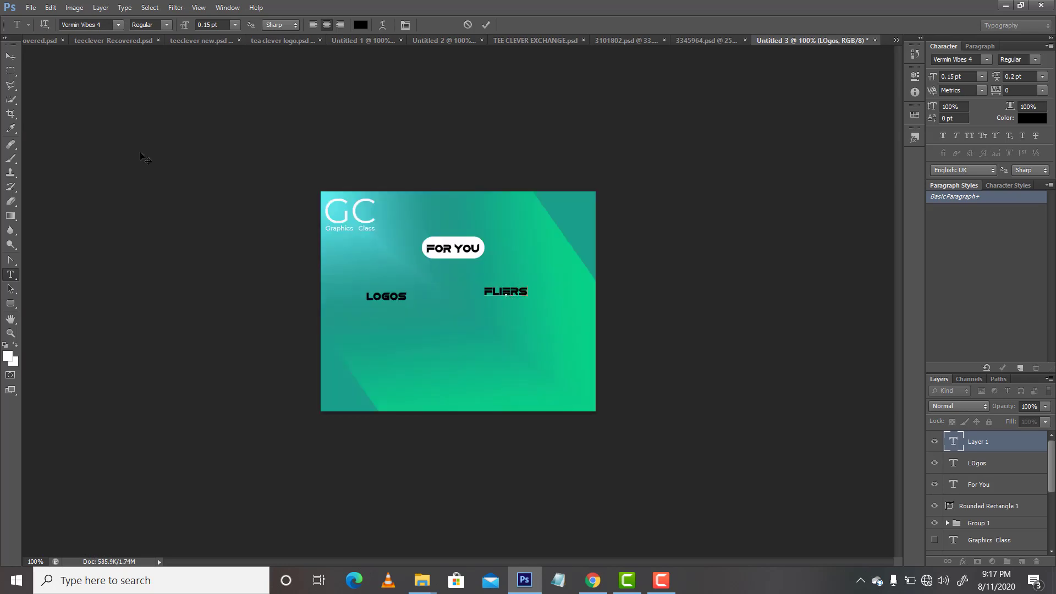
{"action": "left_click", "coordinate": [13, 57]}
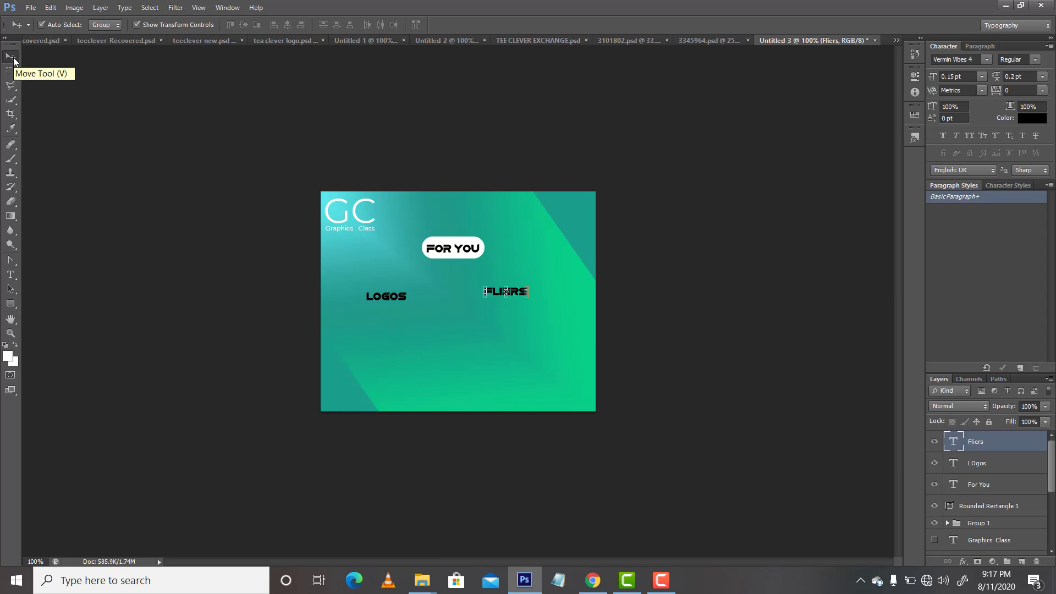
Move the LOGOS and FLIERS texts up to the same height just below the FOR YOU badge.
{"action": "left_click", "coordinate": [372, 298]}
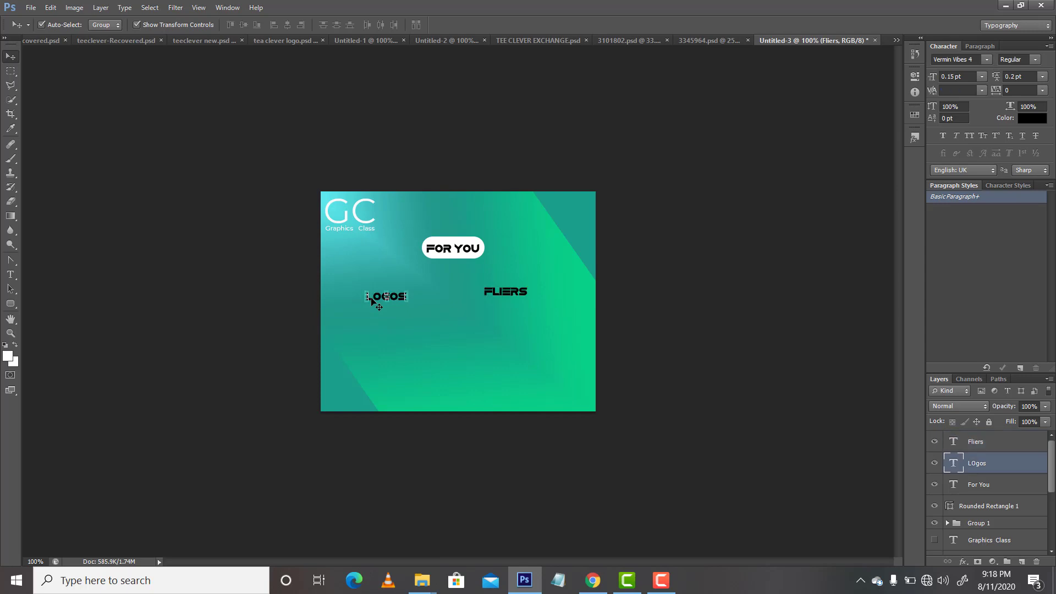
{"action": "left_click_drag", "start_coordinate": [393, 295], "coordinate": [391, 284]}
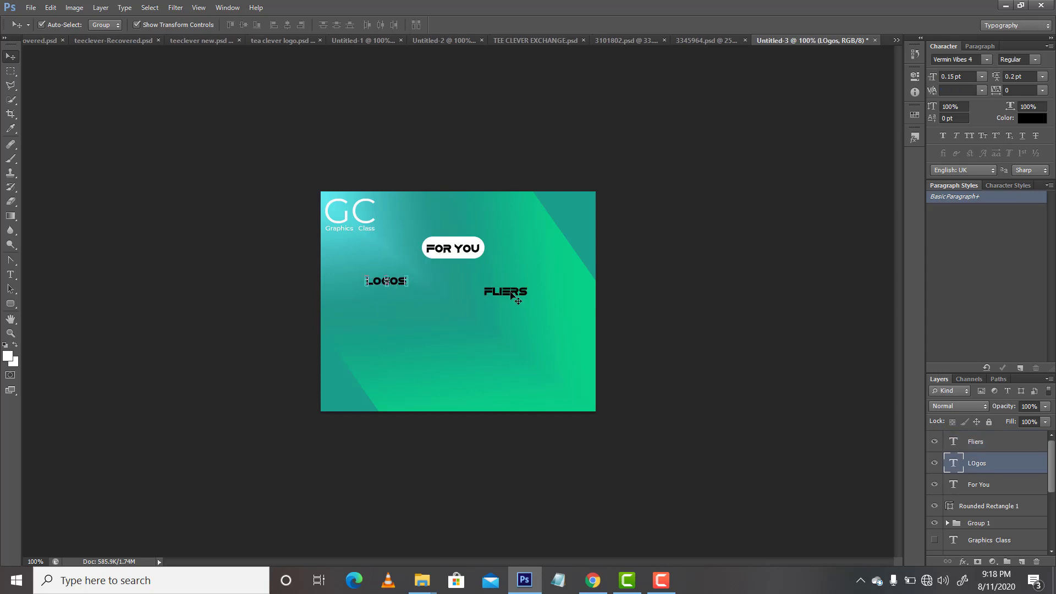
{"action": "left_click_drag", "start_coordinate": [510, 293], "coordinate": [516, 284]}
Duplicate the LOGOS text layer three times.
{"action": "left_click", "coordinate": [380, 280]}
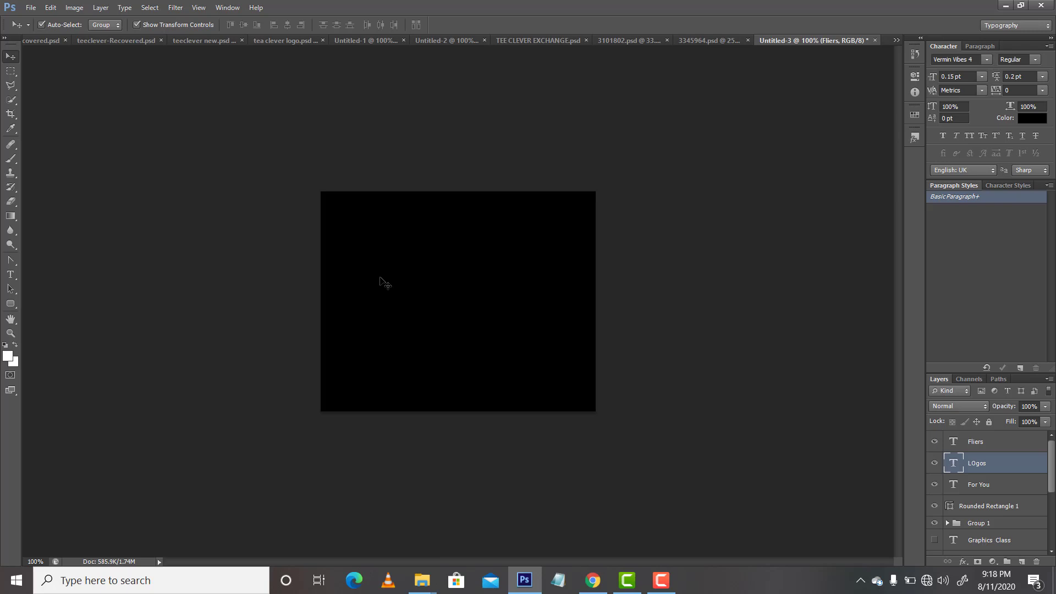
{"action": "left_click", "coordinate": [396, 344]}
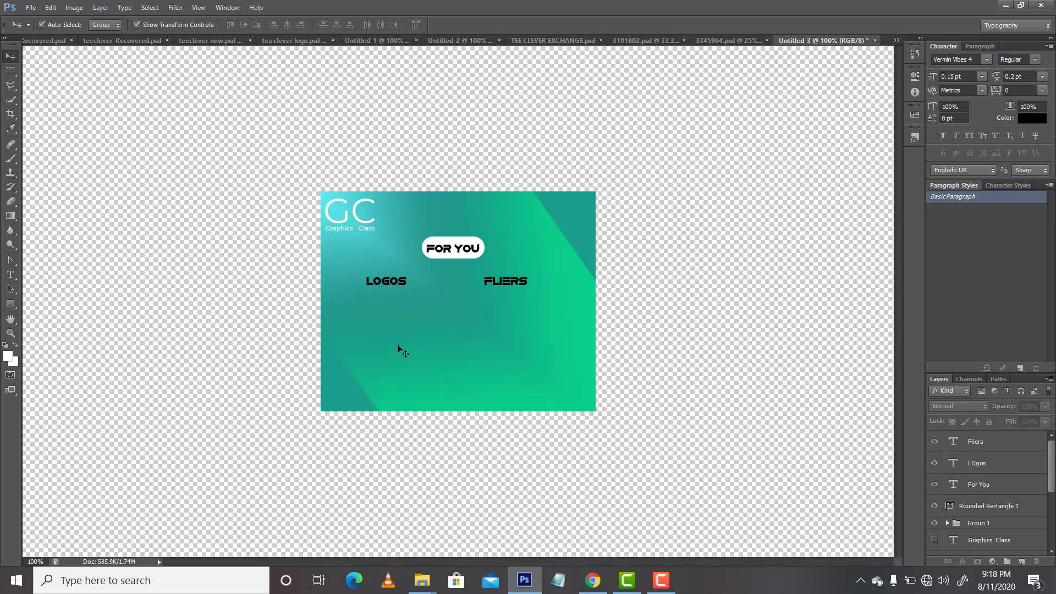
{"action": "left_click", "coordinate": [389, 285]}
{"action": "key", "text": "ctrl+j"}
{"action": "key", "text": "ctrl+j"}
{"action": "key", "text": "ctrl+j"}
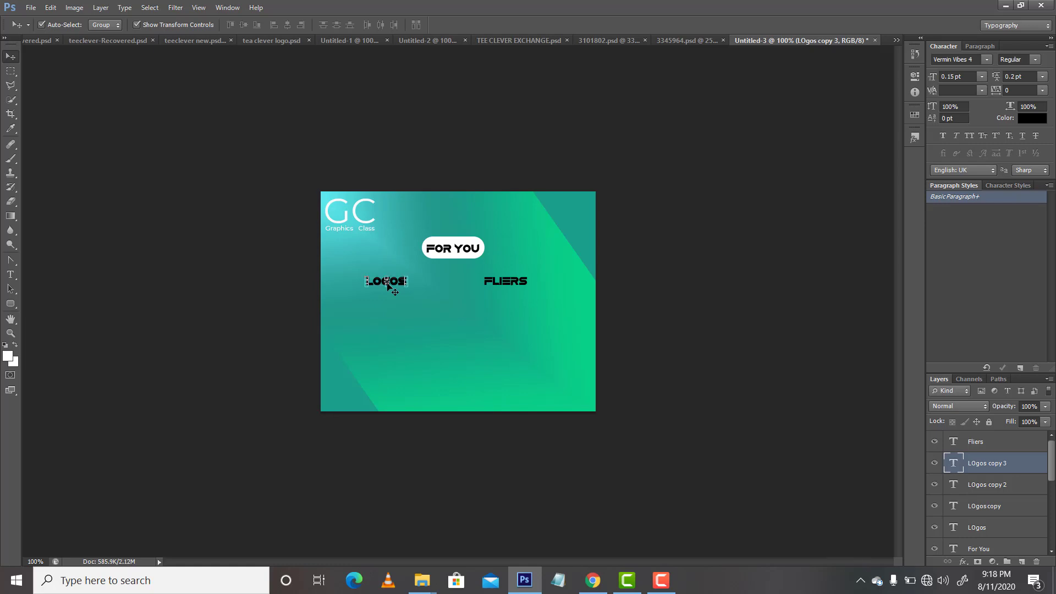
Move the topmost LOGOS copy straight down to form a second row beneath the original.
{"action": "key", "text": "Down"}
{"action": "key", "text": "Down"}
{"action": "key", "text": "Down"}
{"action": "key", "text": "Down"}
{"action": "key", "text": "Down"}
{"action": "key", "text": "Down"}
{"action": "key", "text": "Down"}
{"action": "key", "text": "Down"}
{"action": "key", "text": "Down"}
{"action": "key", "text": "Down"}
{"action": "key", "text": "Down"}
{"action": "key", "text": "Down"}
{"action": "key", "text": "Down"}
{"action": "key", "text": "Down"}
{"action": "key", "text": "Down"}
{"action": "key", "text": "Down"}
{"action": "key", "text": "Down"}
{"action": "key", "text": "Down"}
{"action": "key", "text": "Down"}
{"action": "key", "text": "Down"}
{"action": "key", "text": "Down"}
{"action": "key", "text": "Down"}
{"action": "key", "text": "Down"}
{"action": "key", "text": "Down"}
Move the other two LOGOS copies straight down into the third and fourth rows with even spacing.
{"action": "left_click", "coordinate": [395, 282]}
{"action": "key", "text": "Down"}
{"action": "key", "text": "Down"}
{"action": "key", "text": "Down"}
{"action": "key", "text": "Down"}
{"action": "key", "text": "Down"}
{"action": "key", "text": "Down"}
{"action": "key", "text": "Down"}
{"action": "key", "text": "Down"}
{"action": "key", "text": "Down"}
{"action": "key", "text": "Down"}
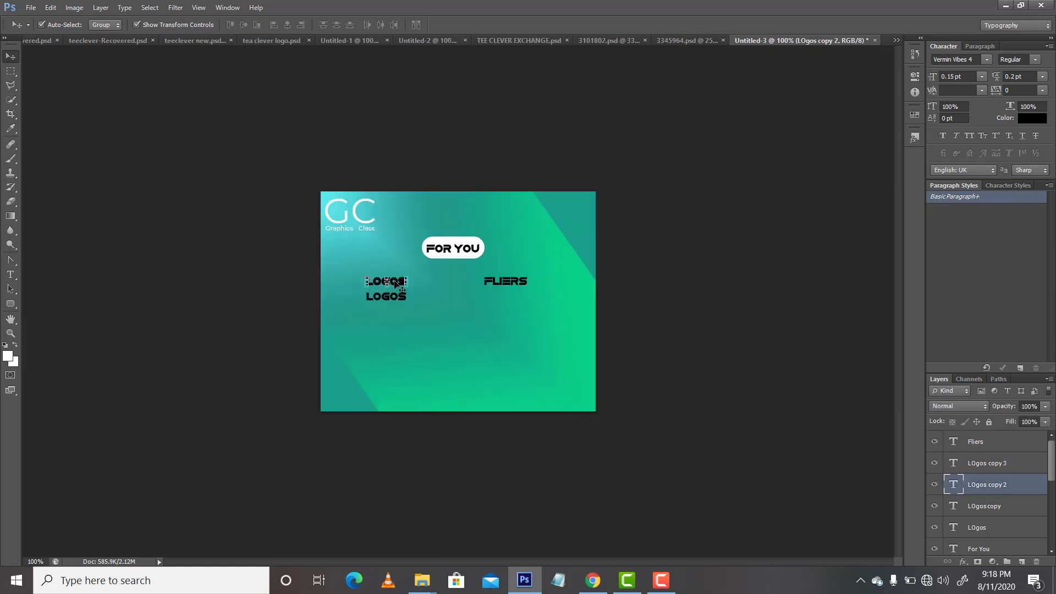
{"action": "key", "text": "Down"}
{"action": "key", "text": "Down"}
{"action": "key", "text": "Down"}
{"action": "key", "text": "Down"}
{"action": "key", "text": "Down"}
{"action": "key", "text": "Down"}
{"action": "key", "text": "Down"}
{"action": "key", "text": "Down"}
{"action": "key", "text": "Down"}
{"action": "key", "text": "Down"}
{"action": "key", "text": "Down"}
{"action": "key", "text": "Down"}
{"action": "key", "text": "Down"}
{"action": "key", "text": "Down"}
{"action": "key", "text": "Down"}
{"action": "key", "text": "Down"}
{"action": "key", "text": "Down"}
{"action": "key", "text": "Down"}
{"action": "key", "text": "Down"}
{"action": "key", "text": "Down"}
{"action": "key", "text": "Down"}
{"action": "key", "text": "Down"}
{"action": "key", "text": "Down"}
{"action": "key", "text": "Down"}
{"action": "key", "text": "Down"}
{"action": "key", "text": "Down"}
{"action": "key", "text": "Down"}
{"action": "key", "text": "Down"}
{"action": "key", "text": "Down"}
{"action": "key", "text": "Down"}
{"action": "key", "text": "Down"}
{"action": "key", "text": "Down"}
{"action": "key", "text": "Down"}
{"action": "key", "text": "Down"}
{"action": "key", "text": "Down"}
{"action": "key", "text": "Down"}
{"action": "key", "text": "Down"}
{"action": "key", "text": "Down"}
{"action": "key", "text": "Down"}
{"action": "key", "text": "Down"}
{"action": "left_click_drag", "start_coordinate": [394, 282], "coordinate": [395, 332]}
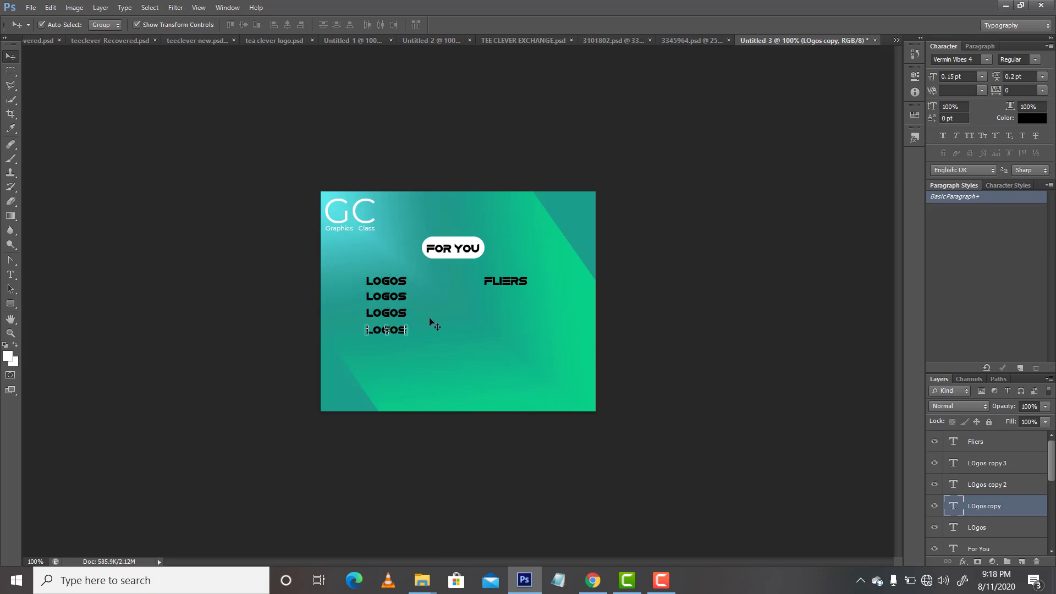
Change the text color of the first and fourth LOGOS rows to white (ffffff).
{"action": "left_click", "coordinate": [393, 286], "text": "shift"}
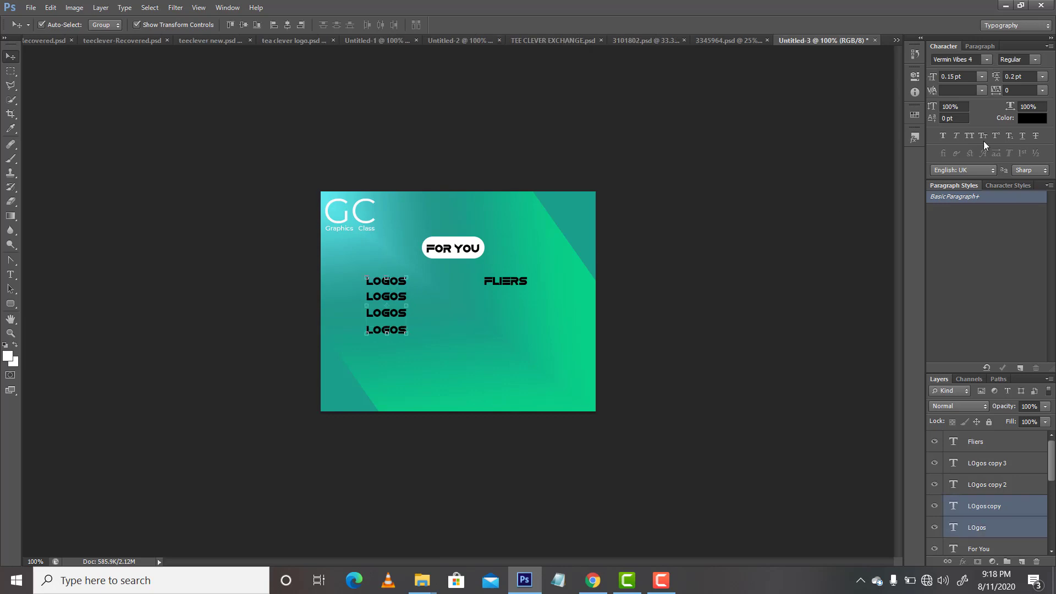
{"action": "left_click", "coordinate": [1027, 123]}
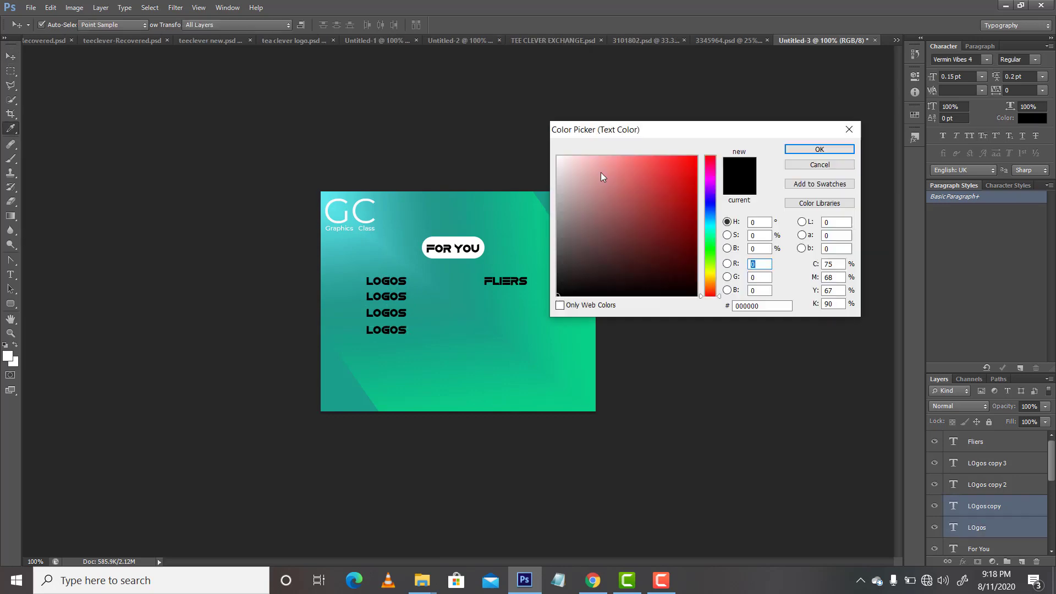
{"action": "left_click", "coordinate": [464, 240]}
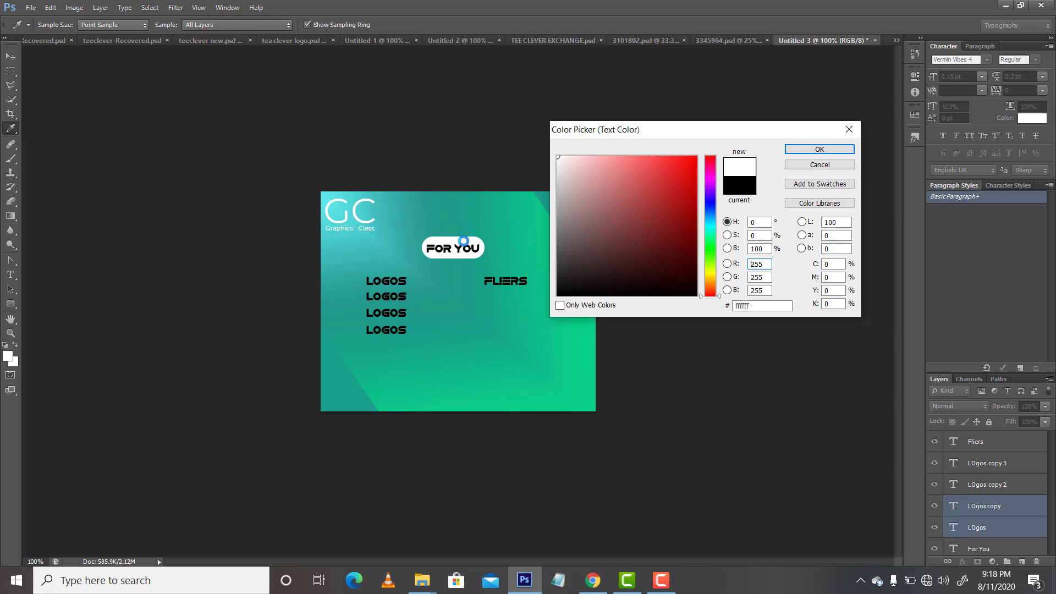
{"action": "key", "text": "Return"}
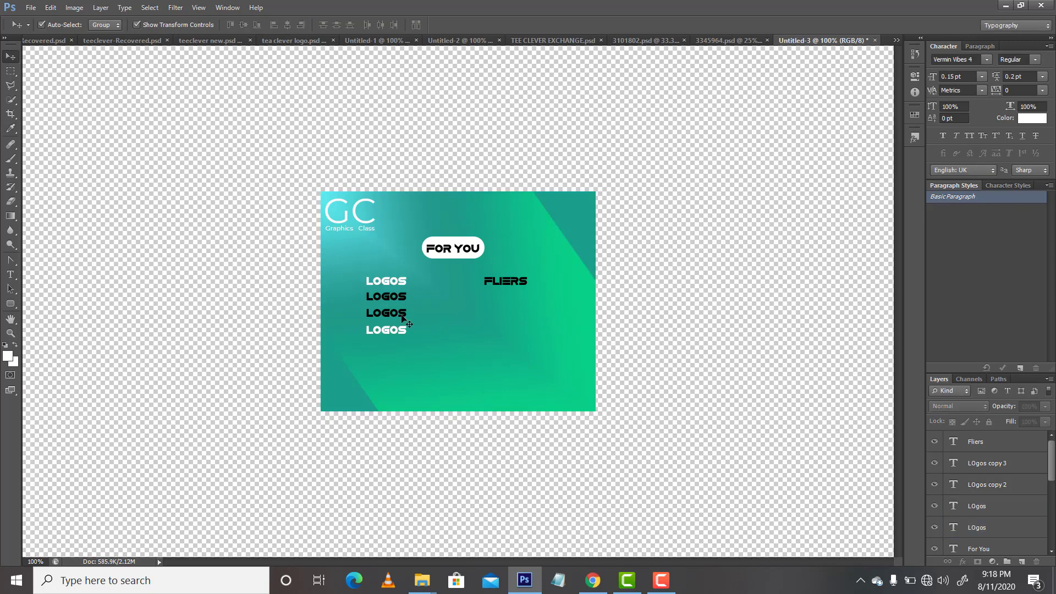
Change the text color of the second and third LOGOS rows to white (ffffff).
{"action": "left_click", "coordinate": [403, 313]}
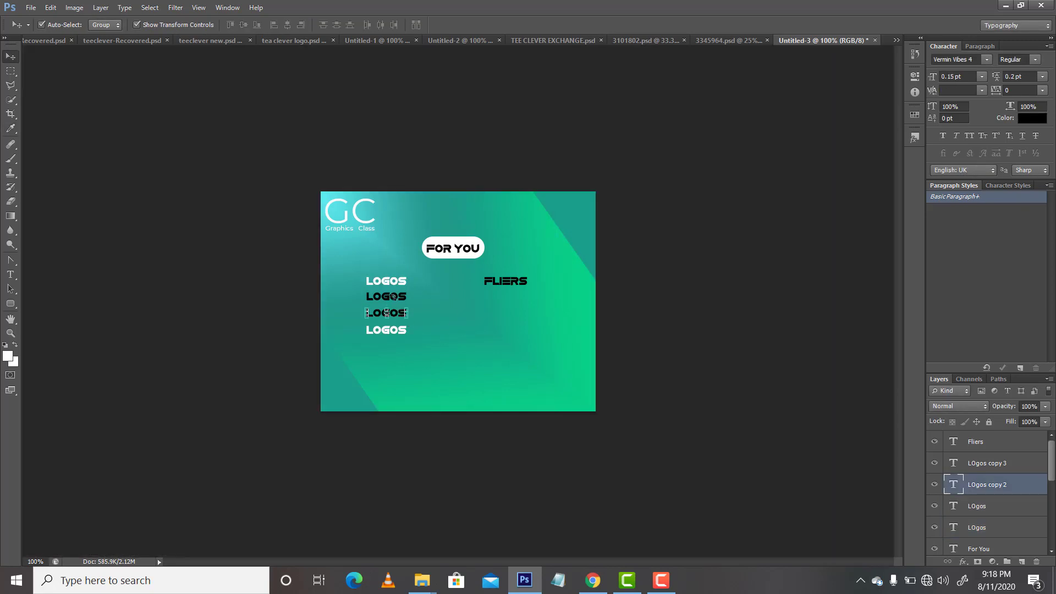
{"action": "key", "text": "ctrl+t"}
{"action": "key", "text": "Return"}
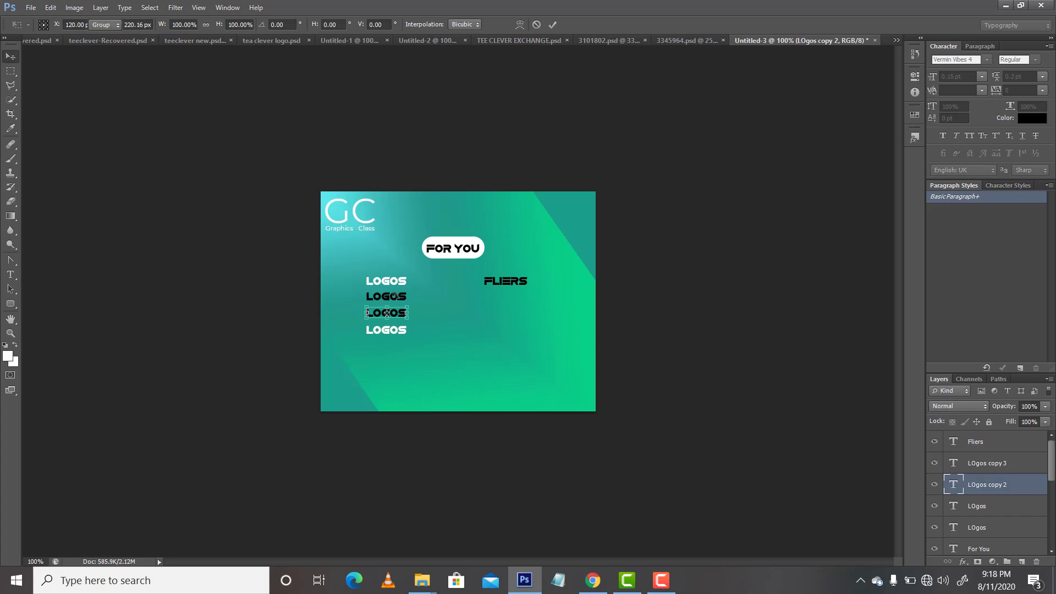
{"action": "left_click", "coordinate": [407, 299], "text": "shift"}
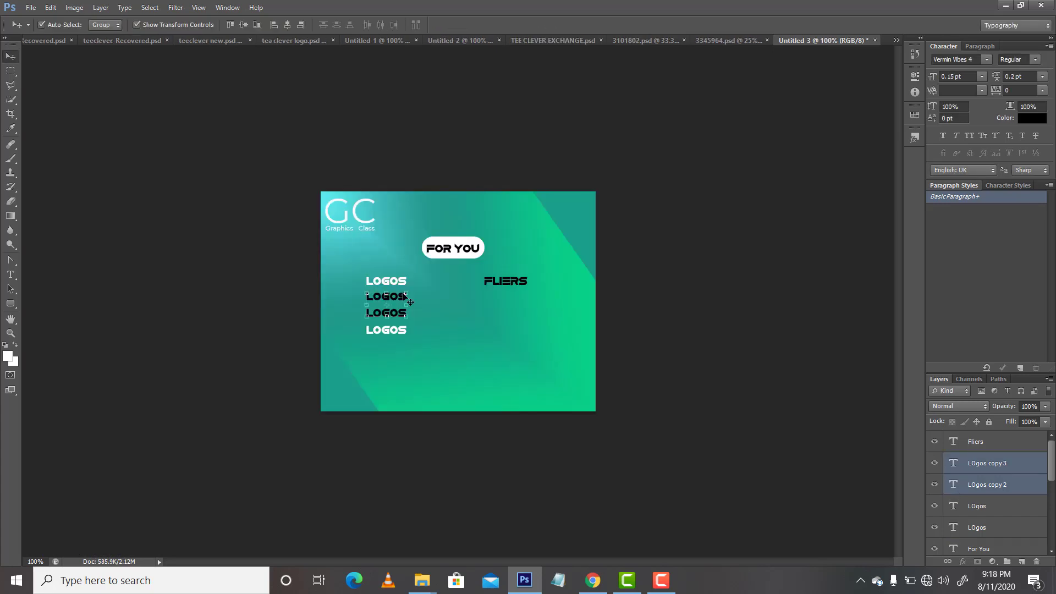
{"action": "left_click", "coordinate": [1038, 117]}
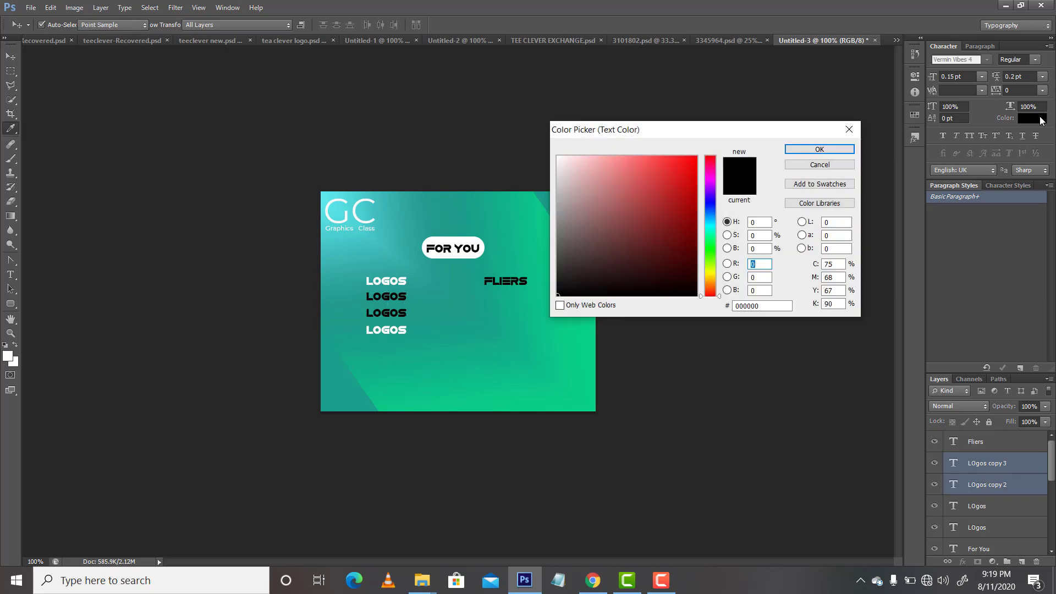
{"action": "left_click", "coordinate": [557, 155]}
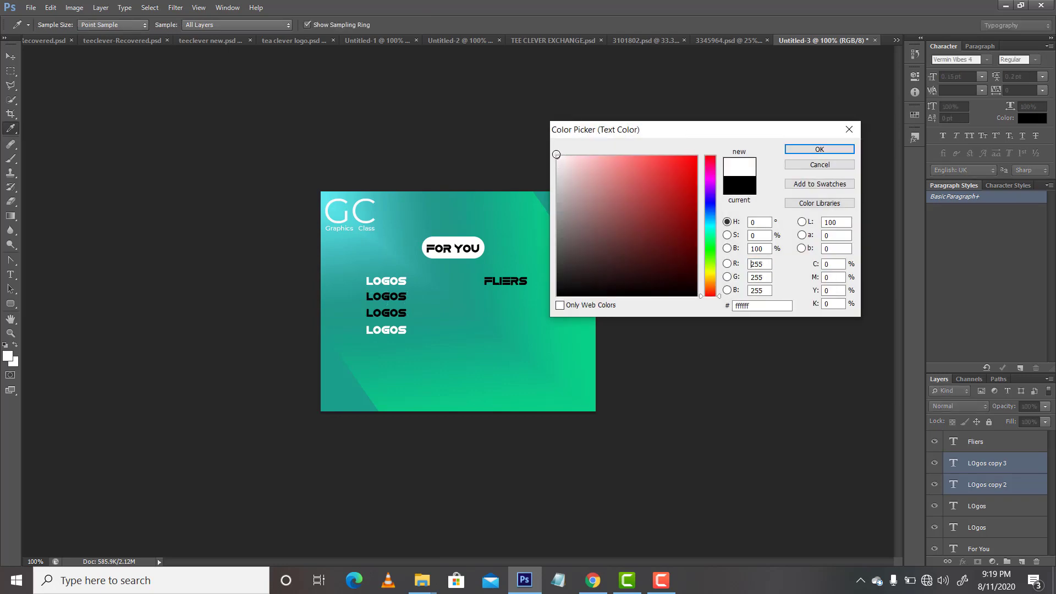
{"action": "key", "text": "Return"}
Change the FLIERS text color to white (ffffff).
{"action": "left_click", "coordinate": [527, 283]}
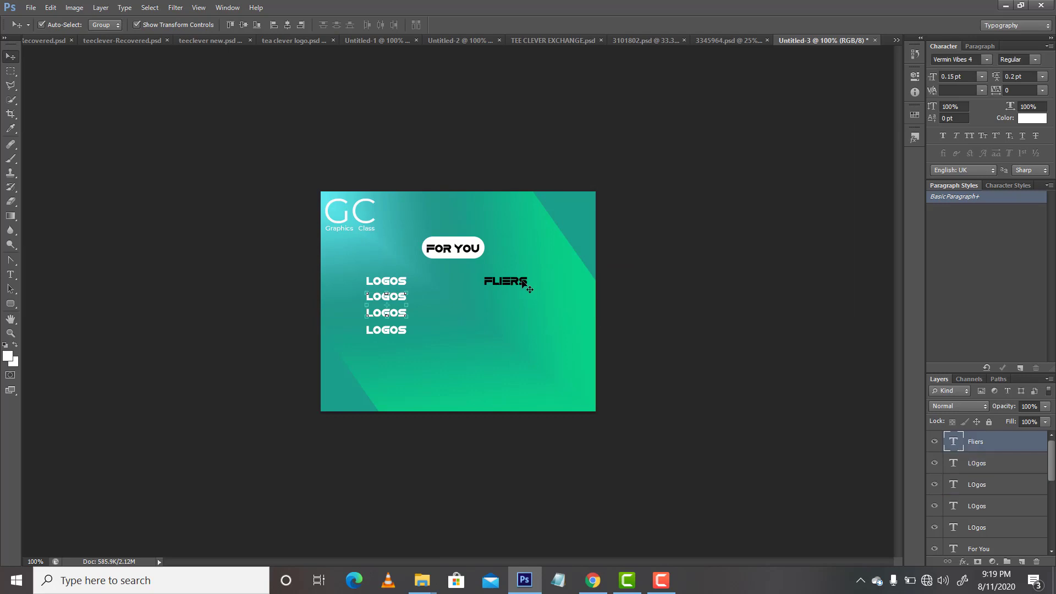
{"action": "left_click", "coordinate": [1033, 118]}
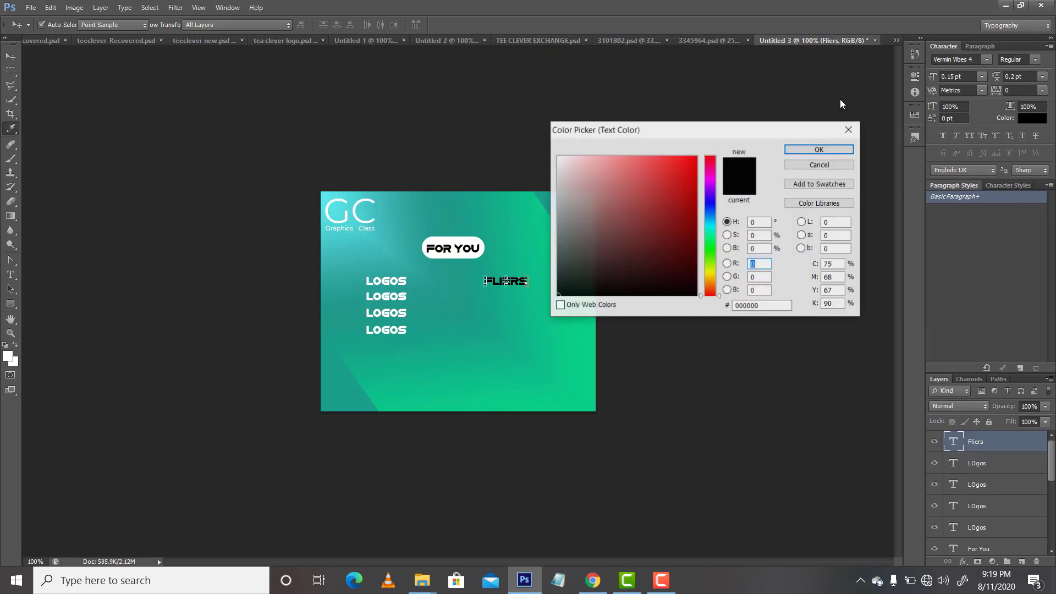
{"action": "left_click_drag", "start_coordinate": [560, 160], "coordinate": [558, 155]}
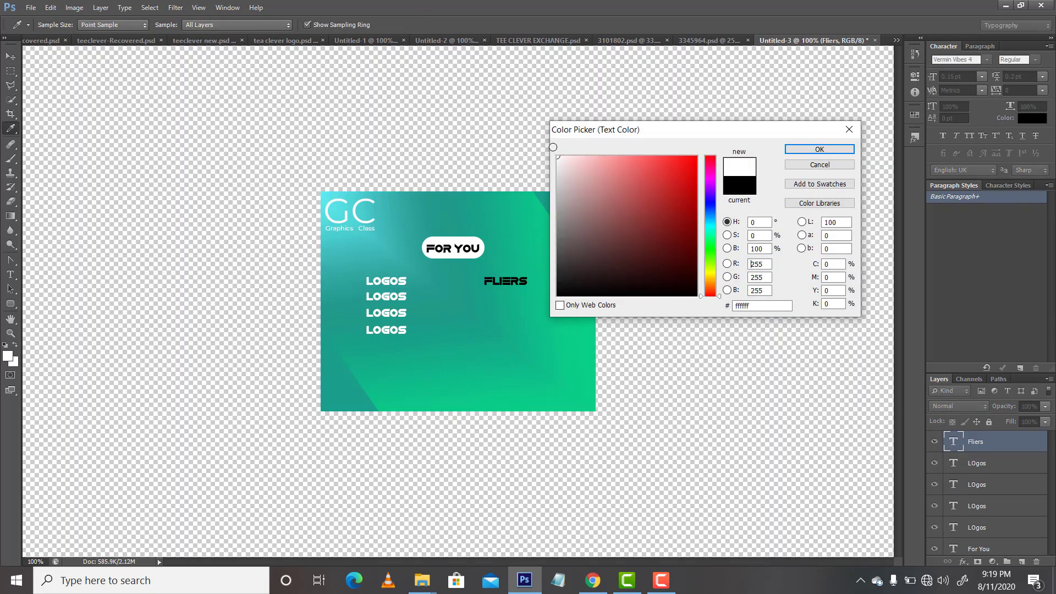
{"action": "key", "text": "Return"}
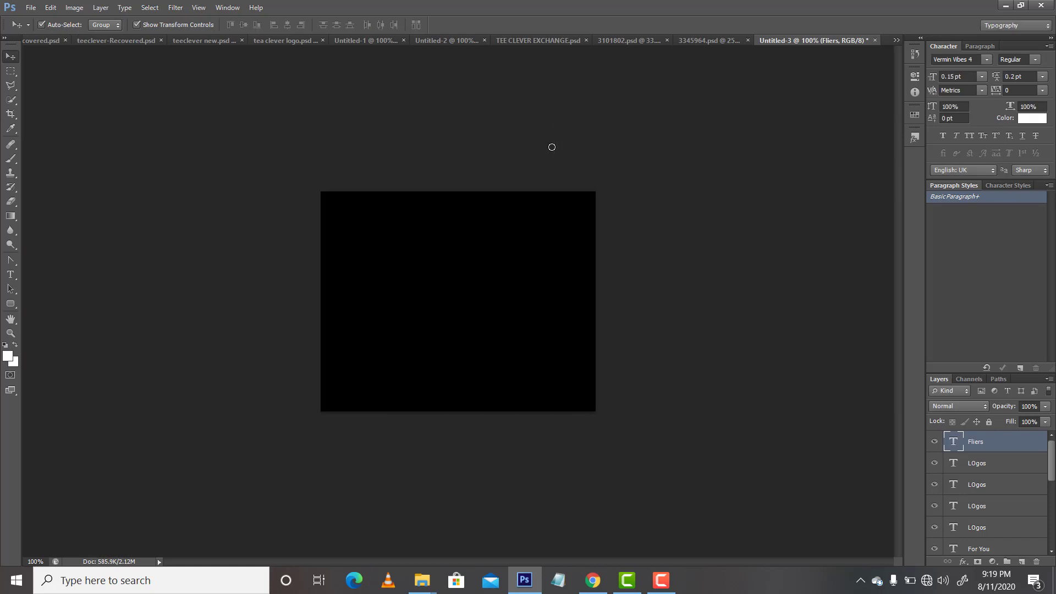
Duplicate the FLIERS text twice and stack the copies below it, level with the second and third LOGOS rows.
{"action": "key", "text": "ctrl+j"}
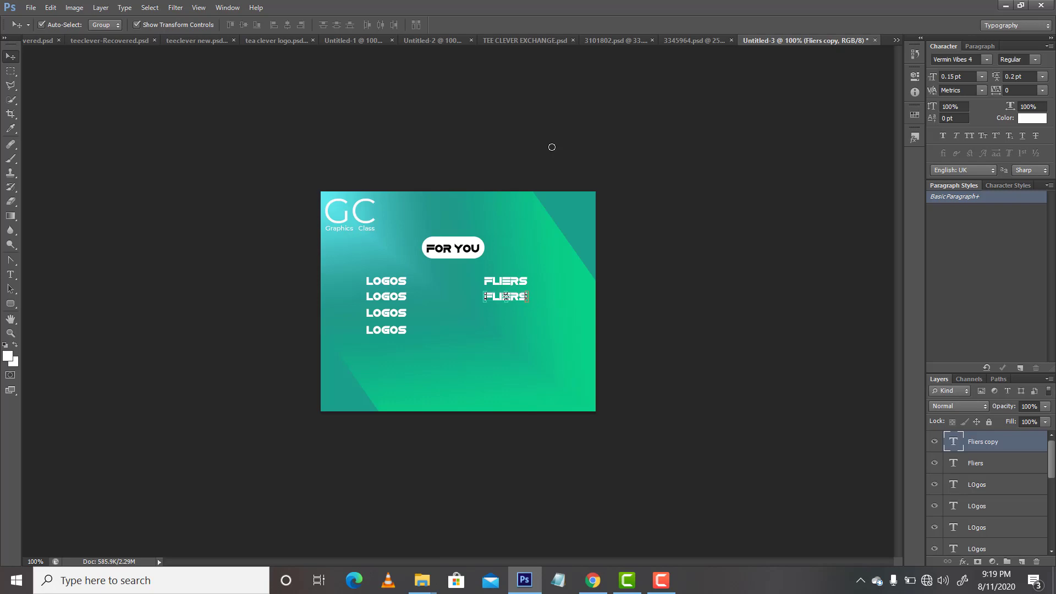
{"action": "key", "text": "ctrl+j"}
{"action": "key", "text": "Down"}
{"action": "key", "text": "Down"}
{"action": "key", "text": "Down"}
{"action": "key", "text": "Down"}
{"action": "key", "text": "Down"}
{"action": "key", "text": "Down"}
{"action": "key", "text": "Down"}
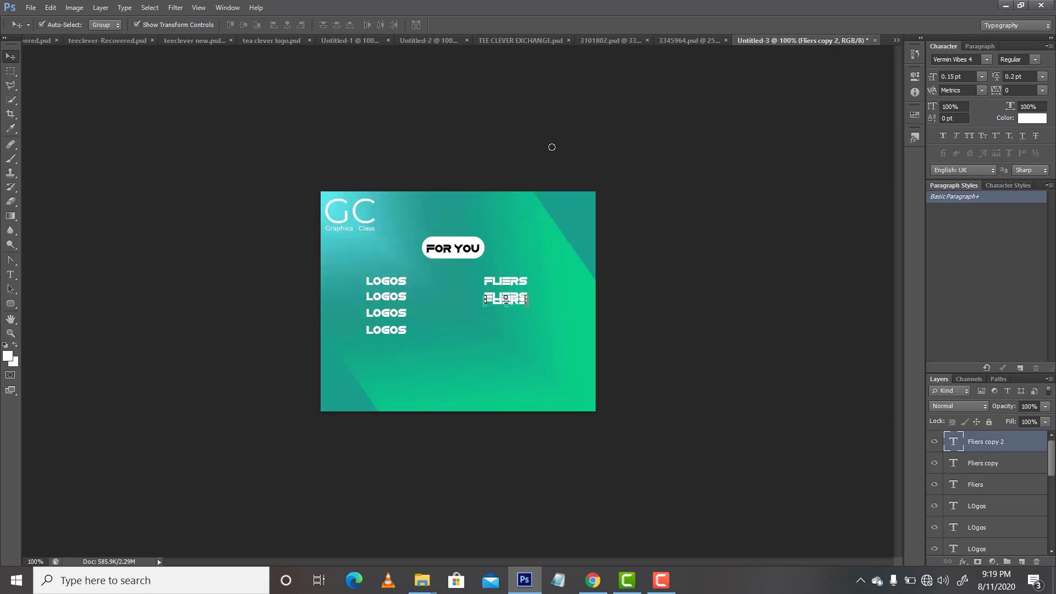
{"action": "key", "text": "Down"}
{"action": "key", "text": "Down"}
{"action": "key", "text": "Down"}
{"action": "key", "text": "Down"}
{"action": "key", "text": "Down"}
{"action": "key", "text": "Down"}
{"action": "key", "text": "Down"}
{"action": "key", "text": "Down"}
{"action": "key", "text": "Down"}
{"action": "key", "text": "Down"}
{"action": "key", "text": "Down"}
{"action": "key", "text": "Down"}
{"action": "key", "text": "Down"}
{"action": "key", "text": "Down"}
{"action": "key", "text": "Down"}
{"action": "key", "text": "Down"}
{"action": "key", "text": "Down"}
{"action": "key", "text": "Down"}
{"action": "key", "text": "Down"}
{"action": "key", "text": "Down"}
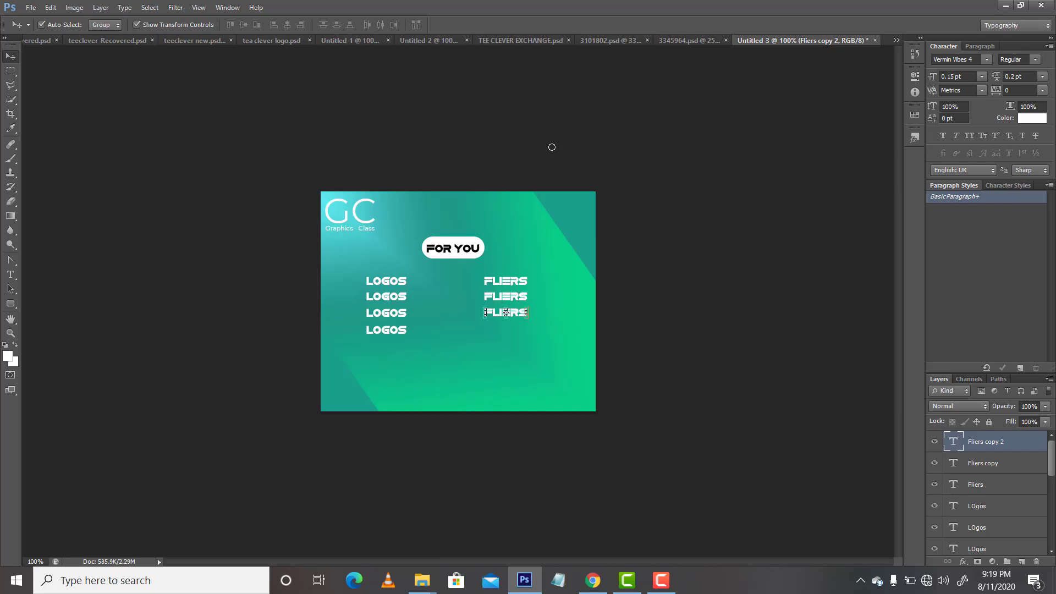
Duplicate the lowest FLIERS text once more and place the copy below it, level with the fourth LOGOS row.
{"action": "key", "text": "ctrl+j"}
{"action": "key", "text": "Down"}
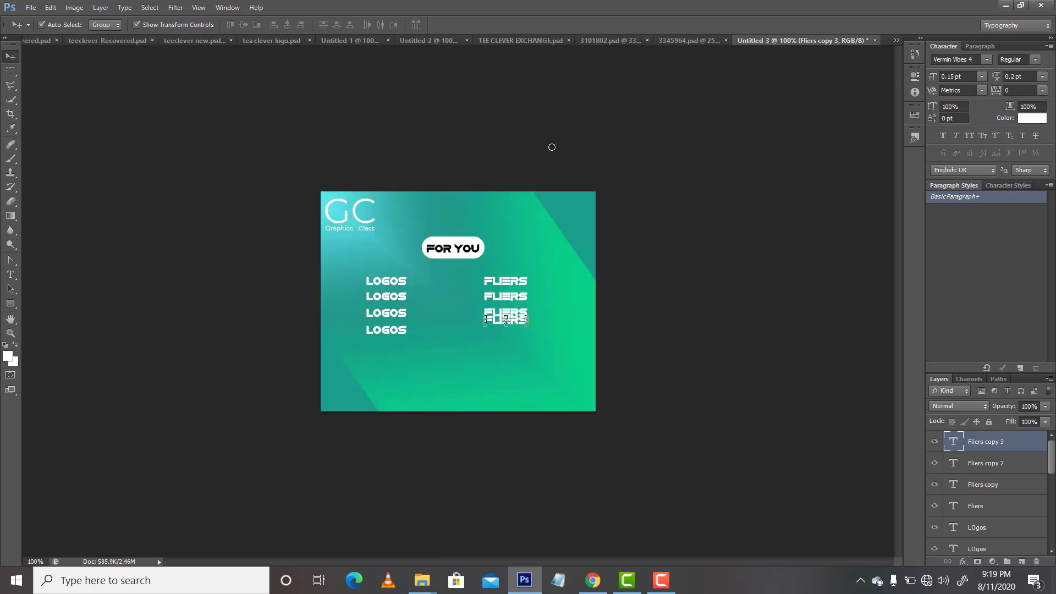
{"action": "key", "text": "Down"}
{"action": "key", "text": "Down"}
{"action": "key", "text": "Down"}
{"action": "key", "text": "Down"}
{"action": "key", "text": "Down"}
{"action": "key", "text": "Down"}
{"action": "key", "text": "Down"}
{"action": "key", "text": "Down"}
{"action": "key", "text": "Down"}
{"action": "key", "text": "Down"}
{"action": "key", "text": "Down"}
{"action": "key", "text": "Down"}
{"action": "key", "text": "Down"}
{"action": "key", "text": "Down"}
{"action": "key", "text": "Down"}
{"action": "key", "text": "Down"}
{"action": "key", "text": "Down"}
{"action": "key", "text": "Down"}
{"action": "key", "text": "Down"}
{"action": "key", "text": "Down"}
{"action": "key", "text": "Down"}
{"action": "key", "text": "Down"}
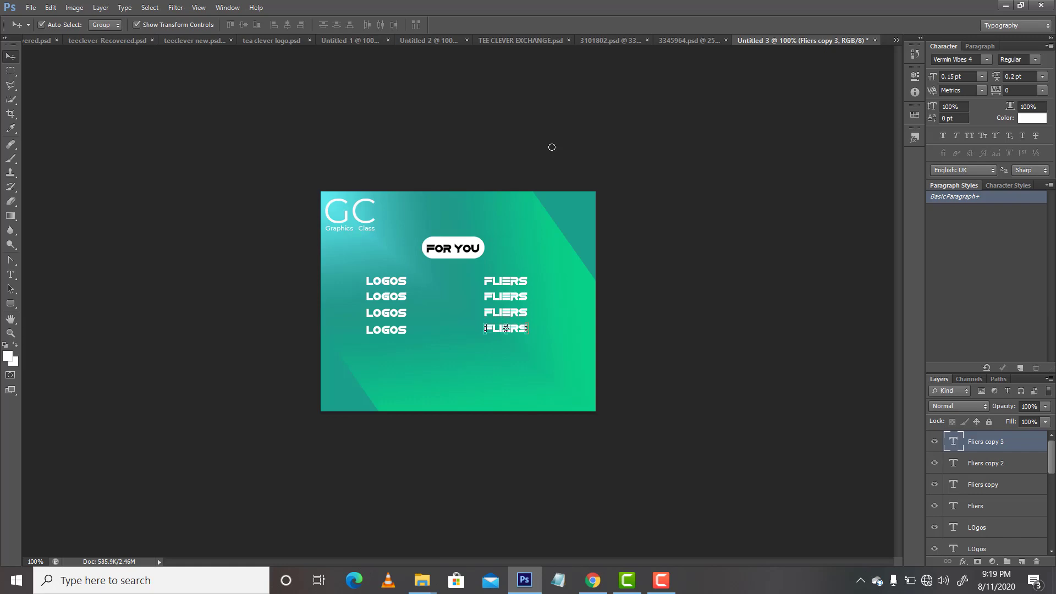
{"action": "key", "text": "Down"}
{"action": "left_click", "coordinate": [431, 377]}
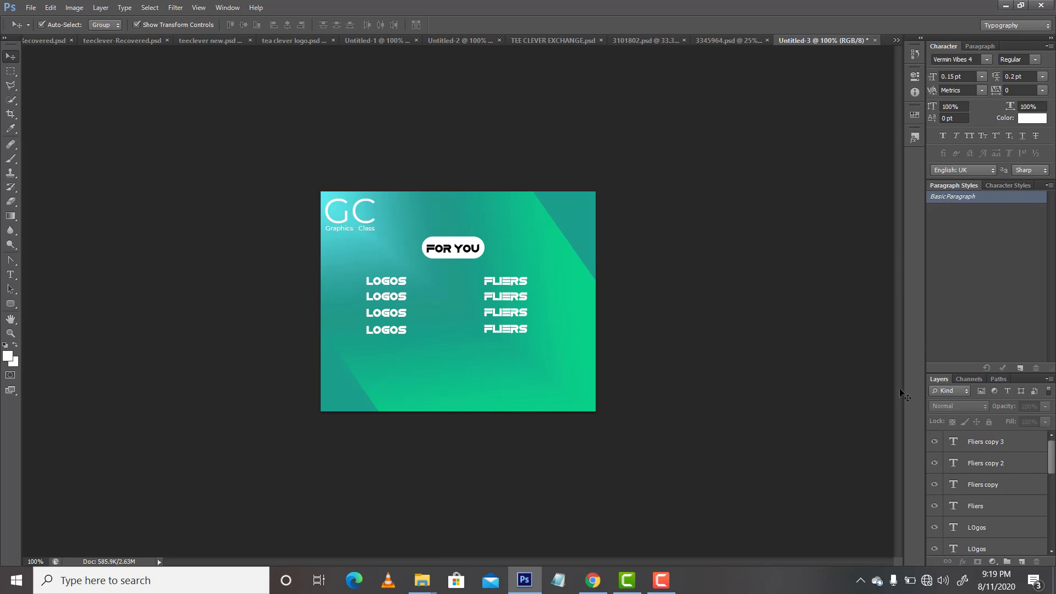
Select all four FLIERS texts and move them together closer to the LOGOS column.
{"action": "left_click", "coordinate": [961, 445]}
{"action": "mouse_move", "coordinate": [1053, 464]}
{"action": "left_mouse_down"}
{"action": "mouse_move", "coordinate": [1052, 486]}
{"action": "mouse_move", "coordinate": [1051, 465]}
{"action": "left_mouse_up"}
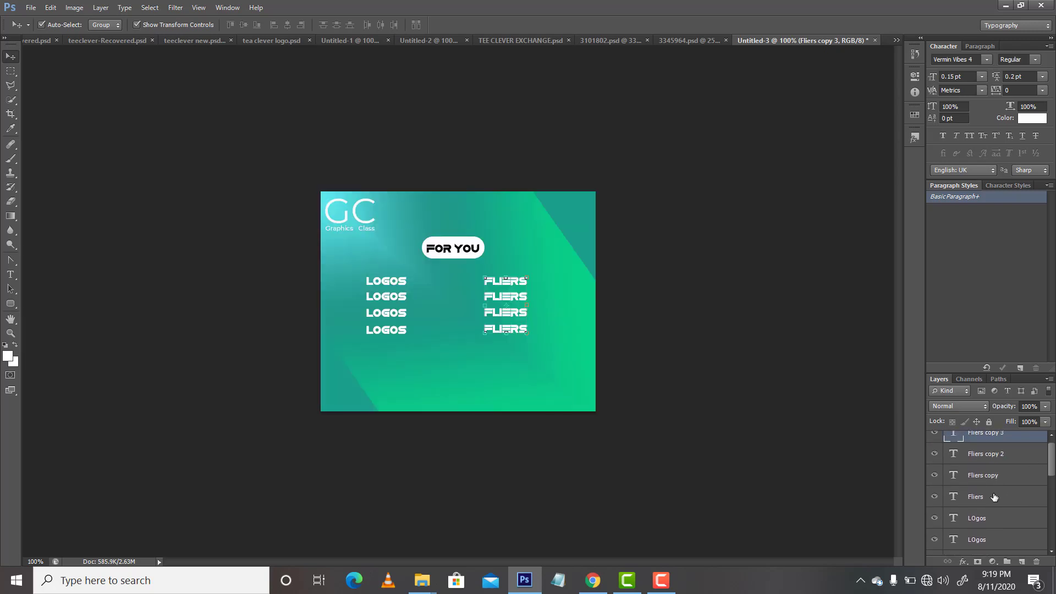
{"action": "left_click", "coordinate": [998, 495], "text": "shift"}
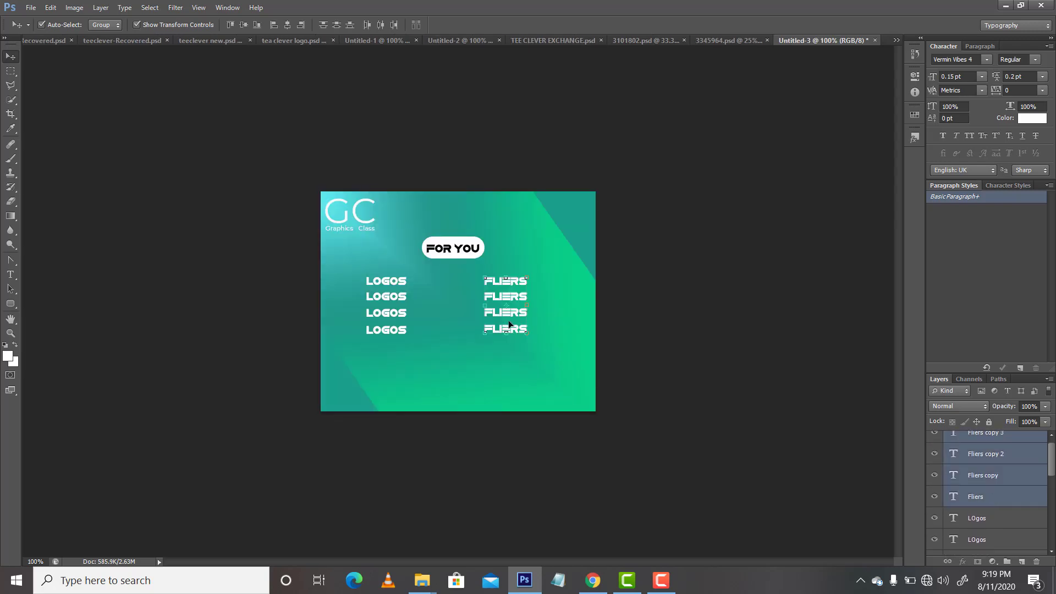
{"action": "left_click_drag", "start_coordinate": [507, 322], "coordinate": [489, 322]}
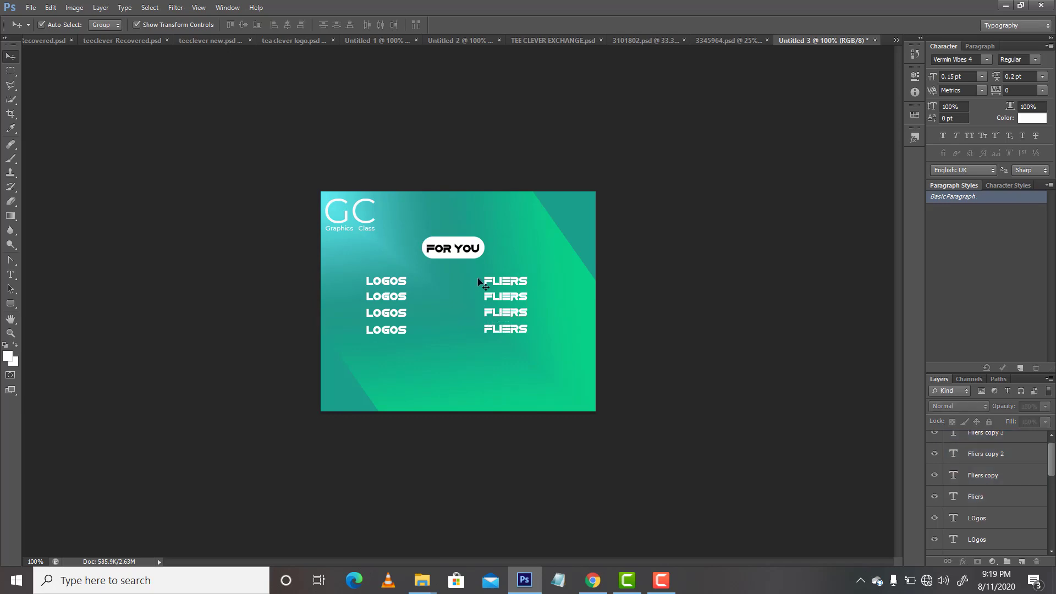
{"action": "left_click_drag", "start_coordinate": [483, 281], "coordinate": [532, 338]}
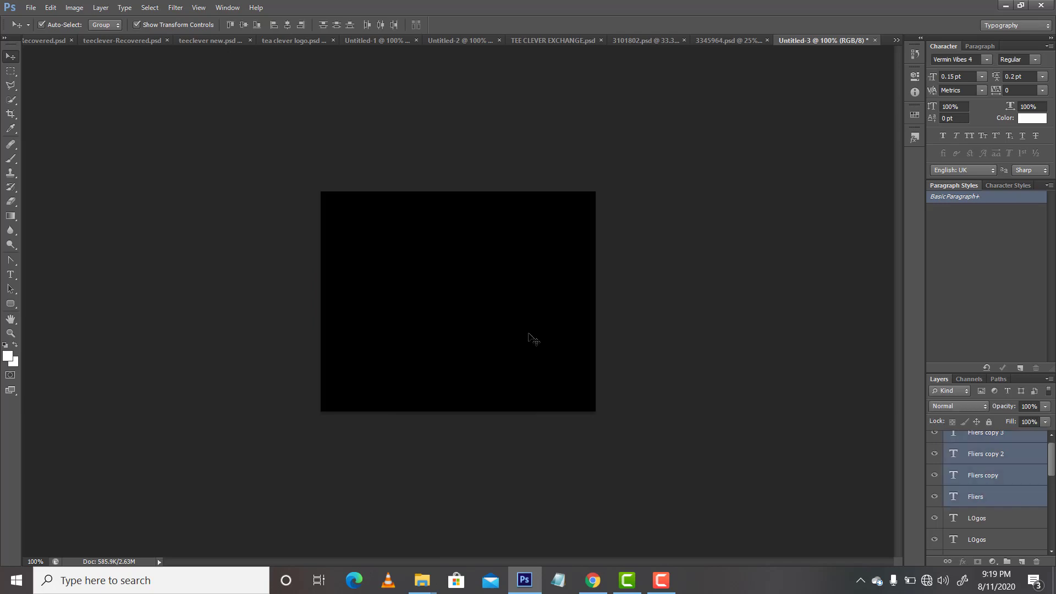
{"action": "left_click_drag", "start_coordinate": [469, 273], "coordinate": [489, 316]}
Select all four LOGOS texts and move them together beside the FLIERS column, leaving a narrow gap.
{"action": "left_click_drag", "start_coordinate": [355, 275], "coordinate": [409, 331]}
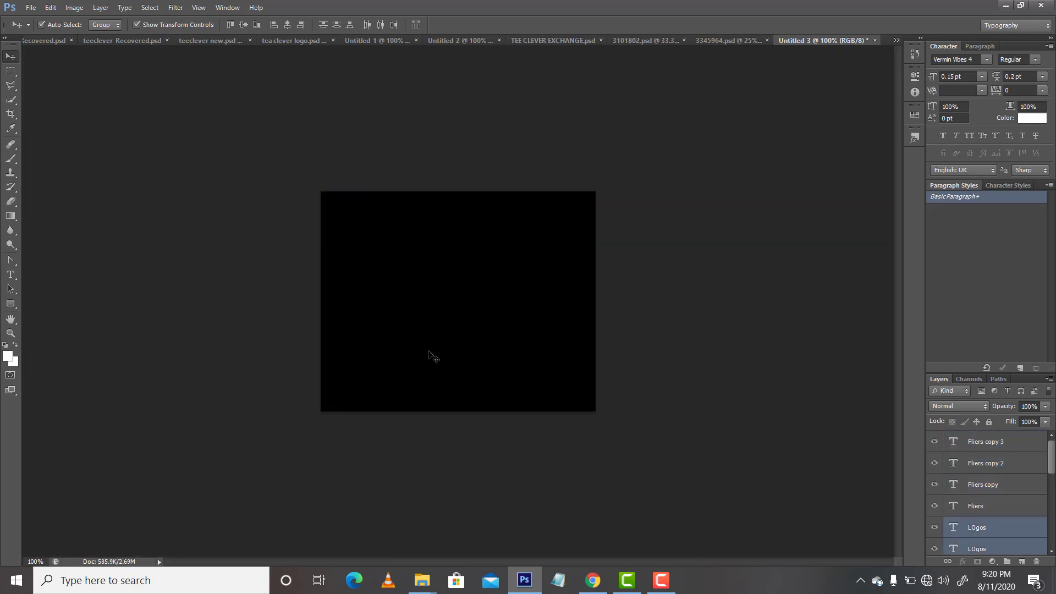
{"action": "left_click", "coordinate": [427, 351]}
{"action": "left_click_drag", "start_coordinate": [358, 283], "coordinate": [406, 332]}
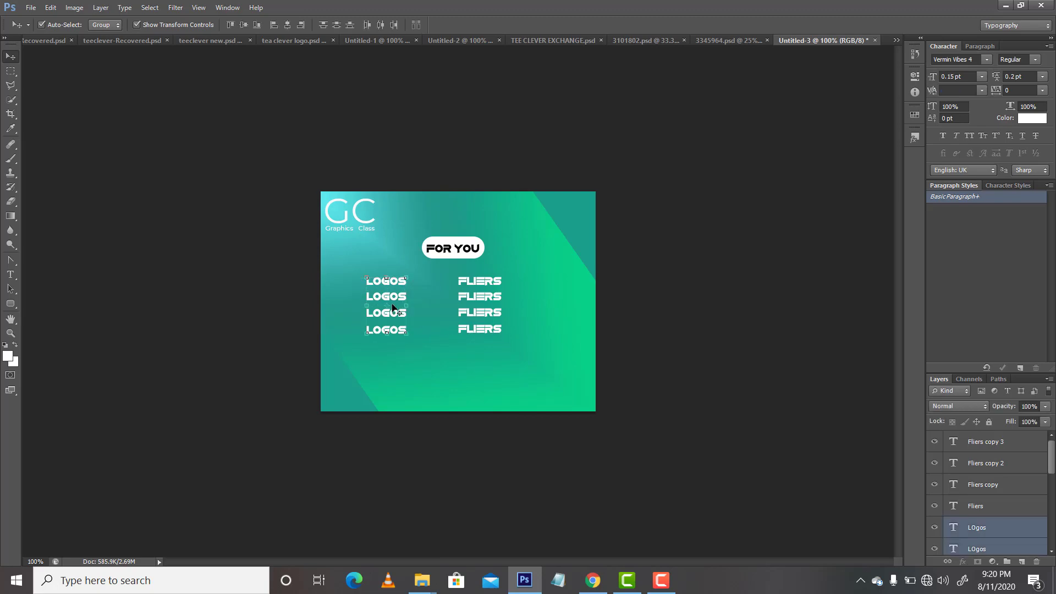
{"action": "left_click_drag", "start_coordinate": [391, 297], "coordinate": [430, 299]}
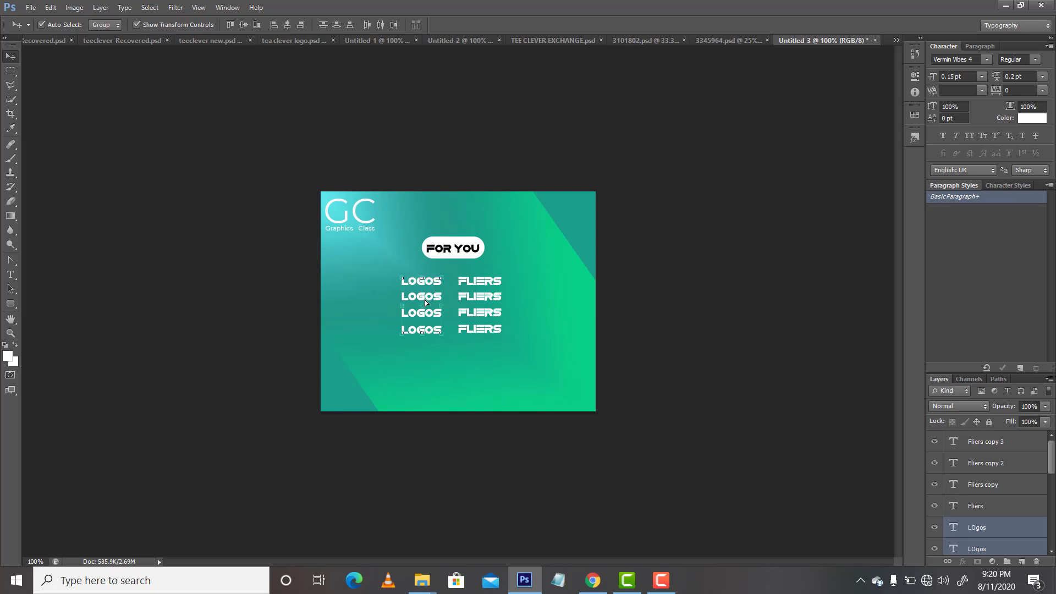
Draw a rectangle about 209 × 93 px over the two label columns and fill it with white.
{"action": "left_click_drag", "start_coordinate": [10, 304], "coordinate": [32, 302]}
{"action": "left_click_drag", "start_coordinate": [394, 280], "coordinate": [508, 331]}
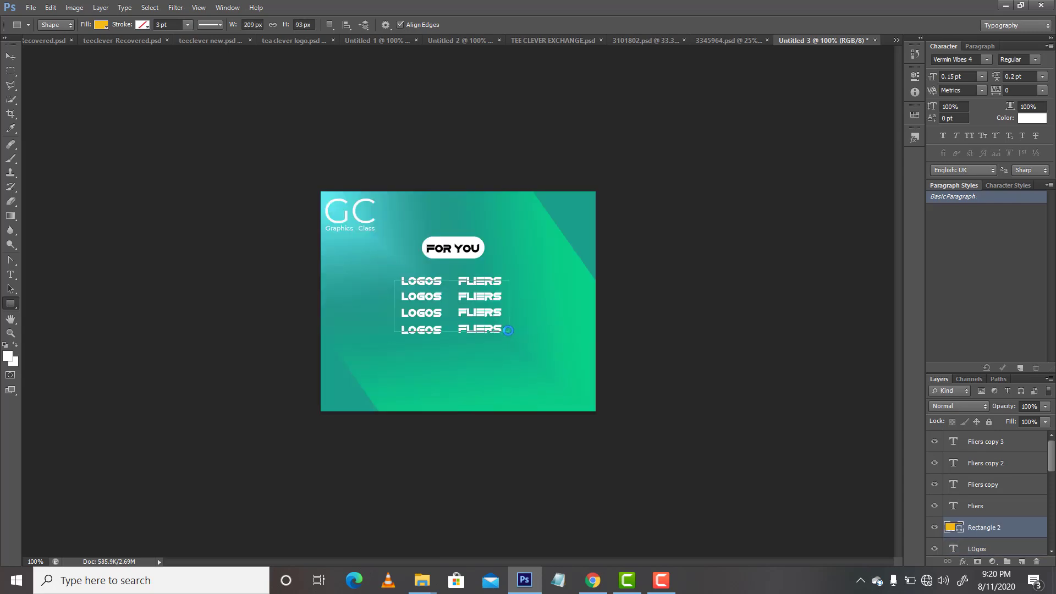
{"action": "key", "text": "a"}
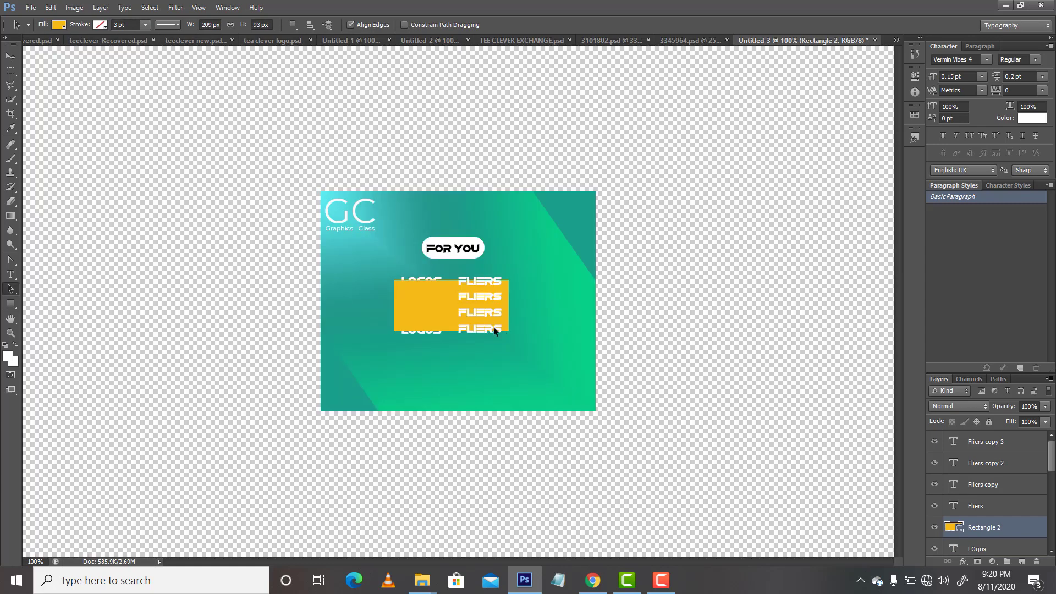
{"action": "key", "text": "alt+BackSpace"}
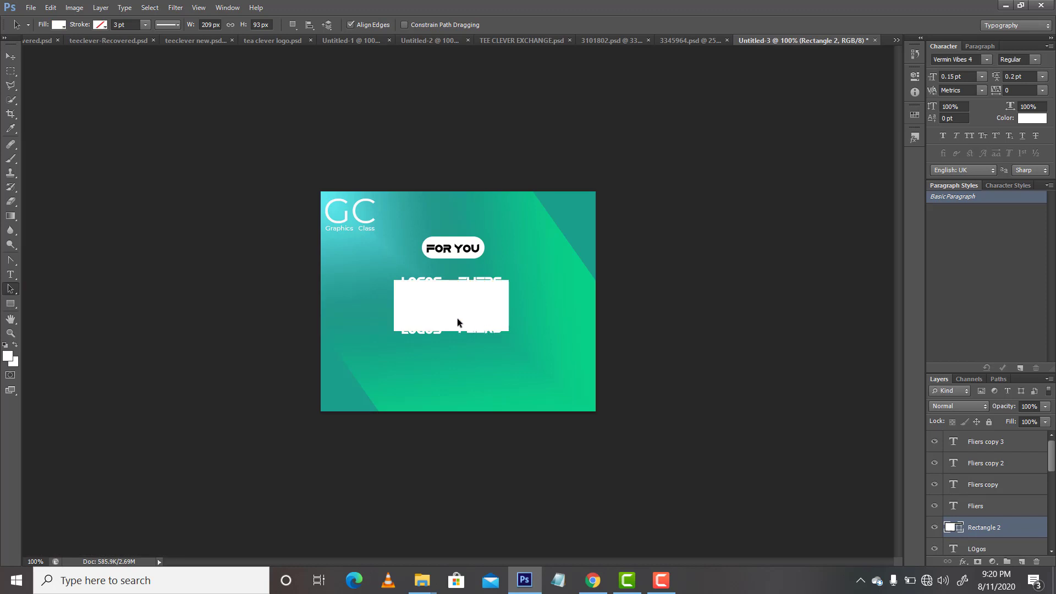
Give the rectangle over the labels a white 0.1 pt stroke and set its fill to none.
{"action": "left_click", "coordinate": [99, 25]}
{"action": "left_click", "coordinate": [46, 78]}
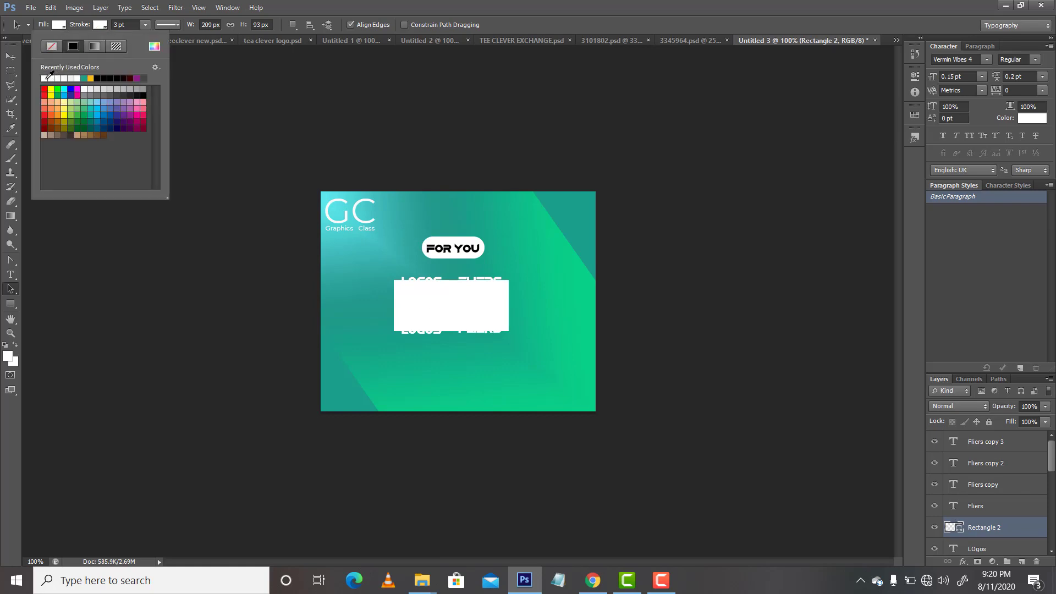
{"action": "left_click", "coordinate": [118, 27]}
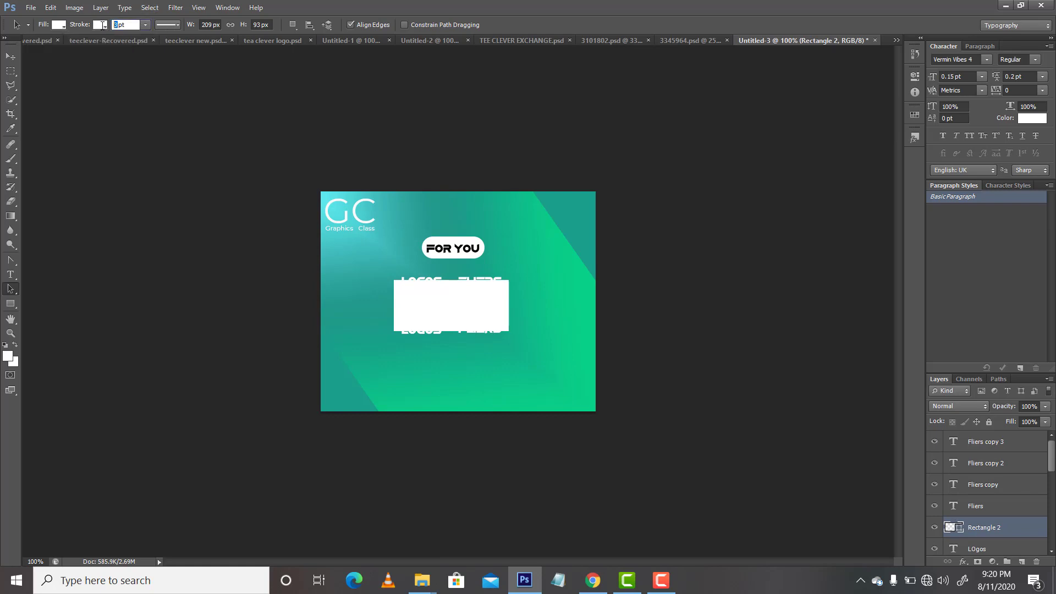
{"action": "type", "text": "0.1"}
{"action": "key", "text": "Return"}
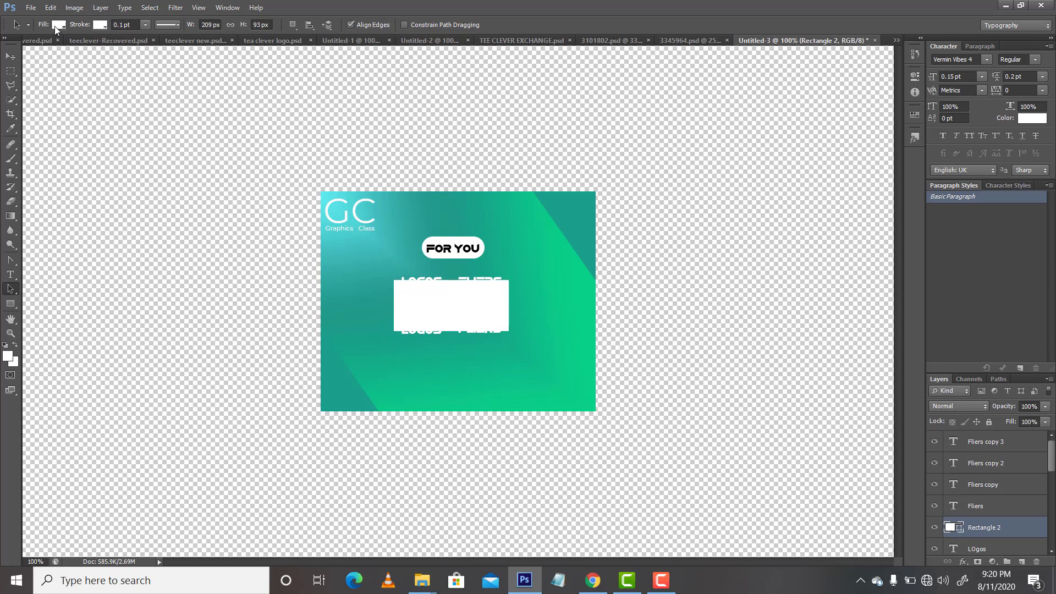
{"action": "left_click", "coordinate": [54, 25]}
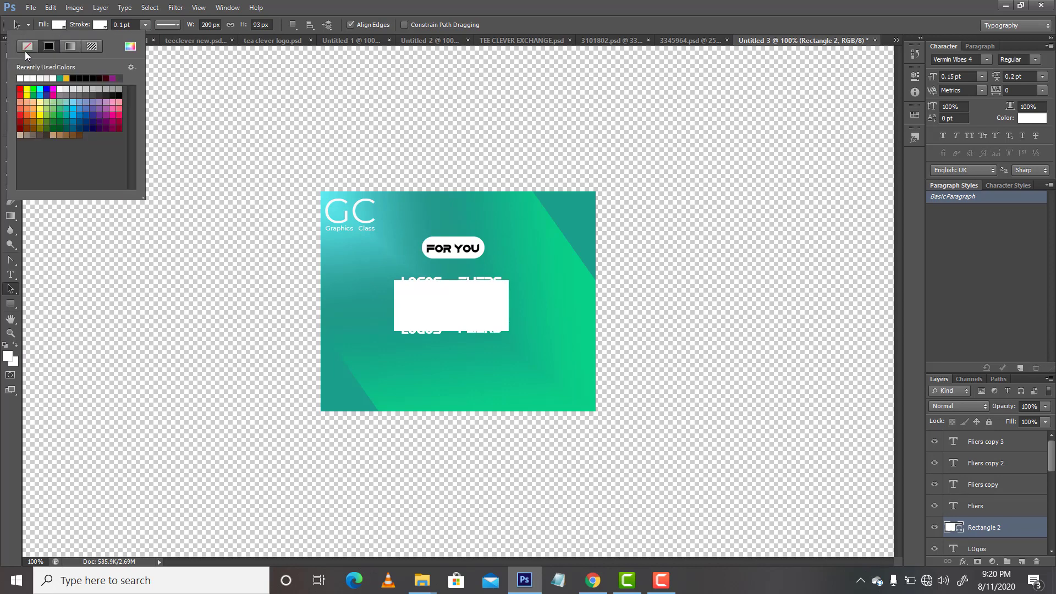
{"action": "left_click", "coordinate": [26, 48]}
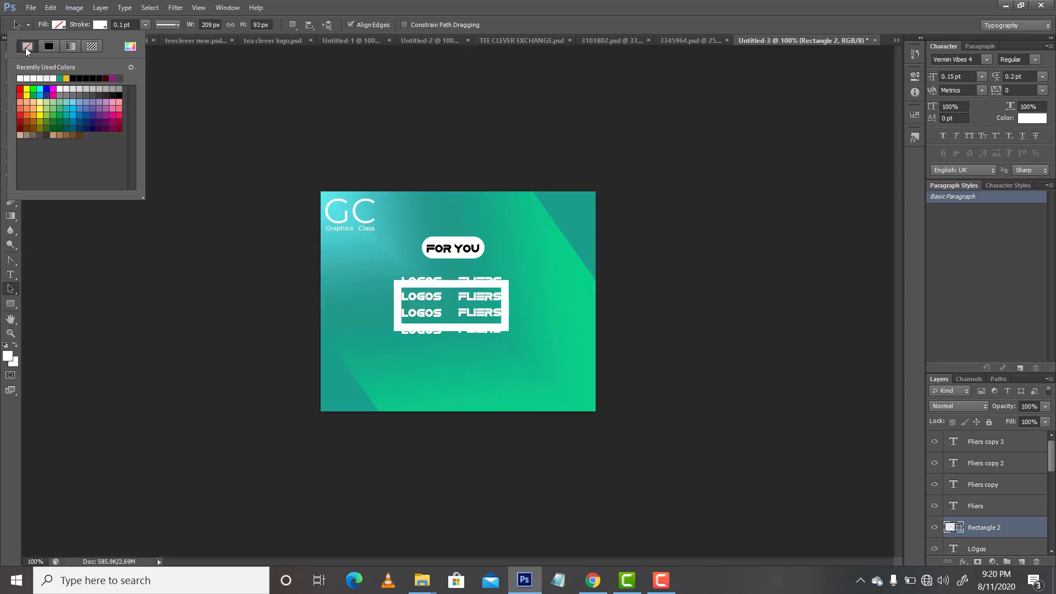
Try a 0.01 pt stroke width on the rectangle outline and settle on 0.02 pt.
{"action": "left_click", "coordinate": [121, 25]}
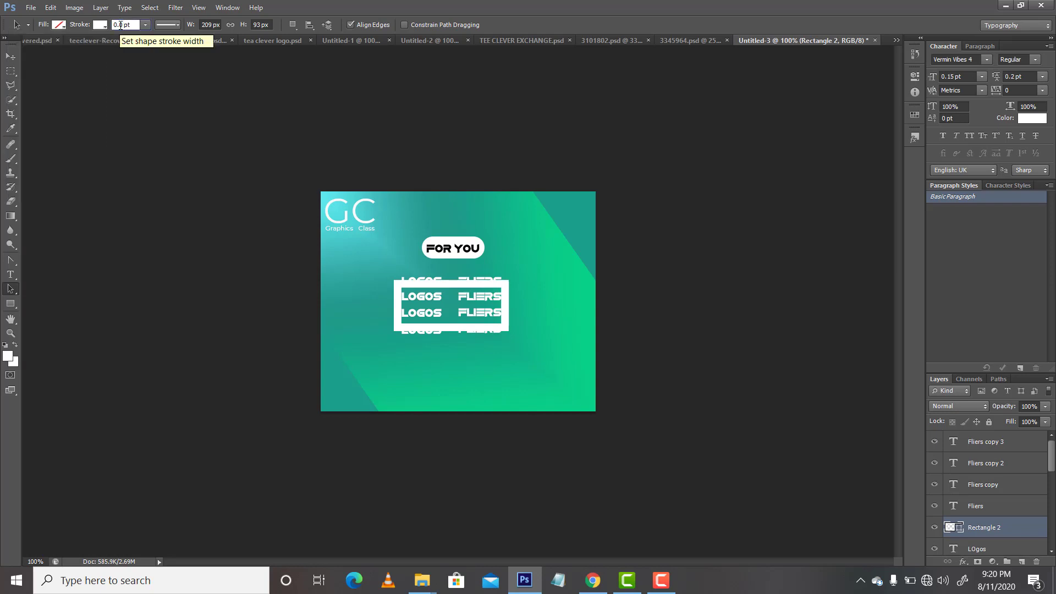
{"action": "type", "text": "1"}
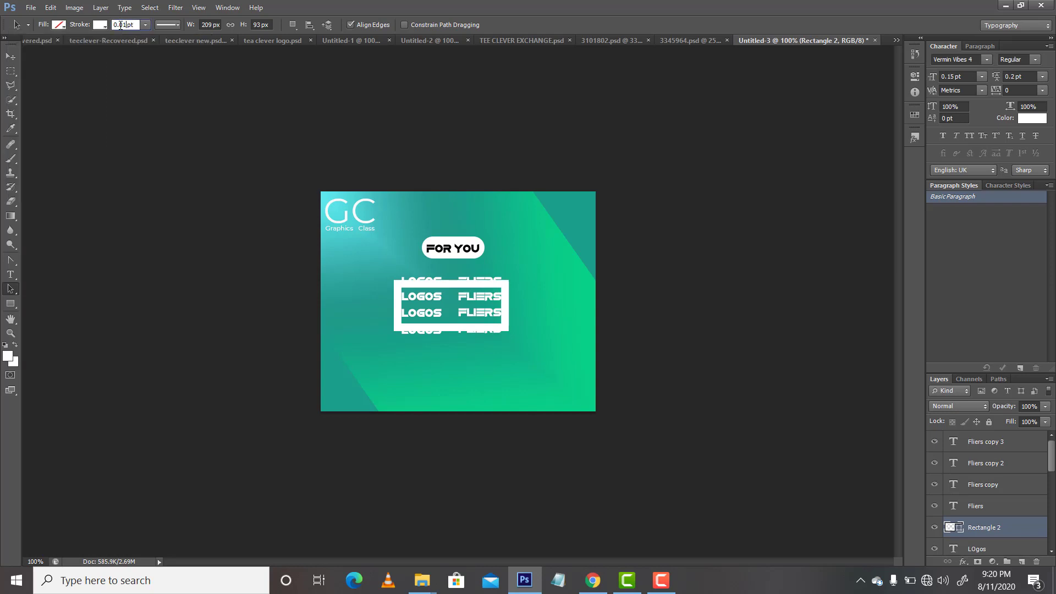
{"action": "key", "text": "Return"}
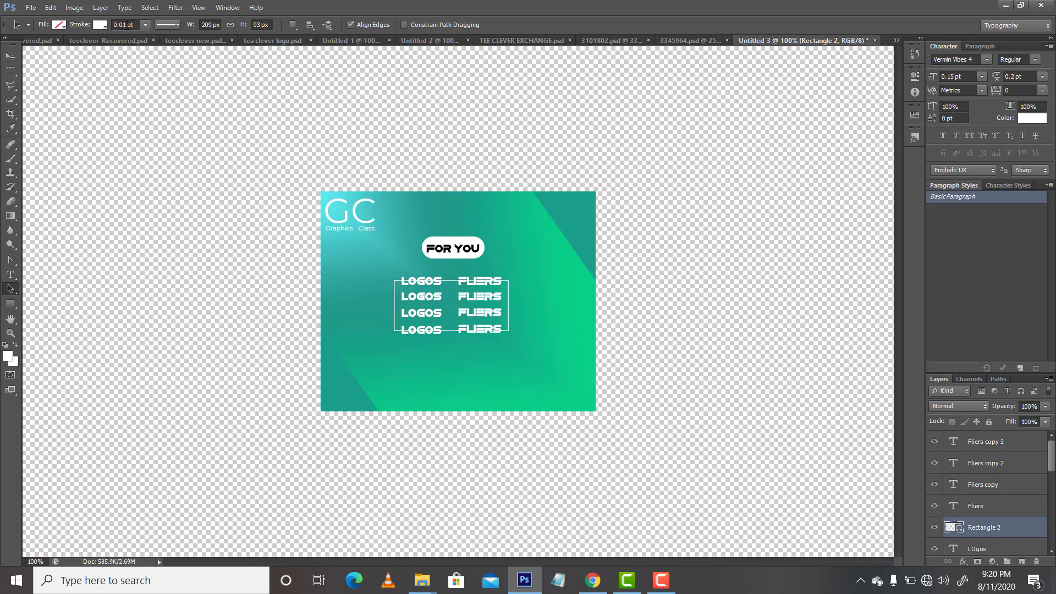
{"action": "left_click", "coordinate": [126, 24]}
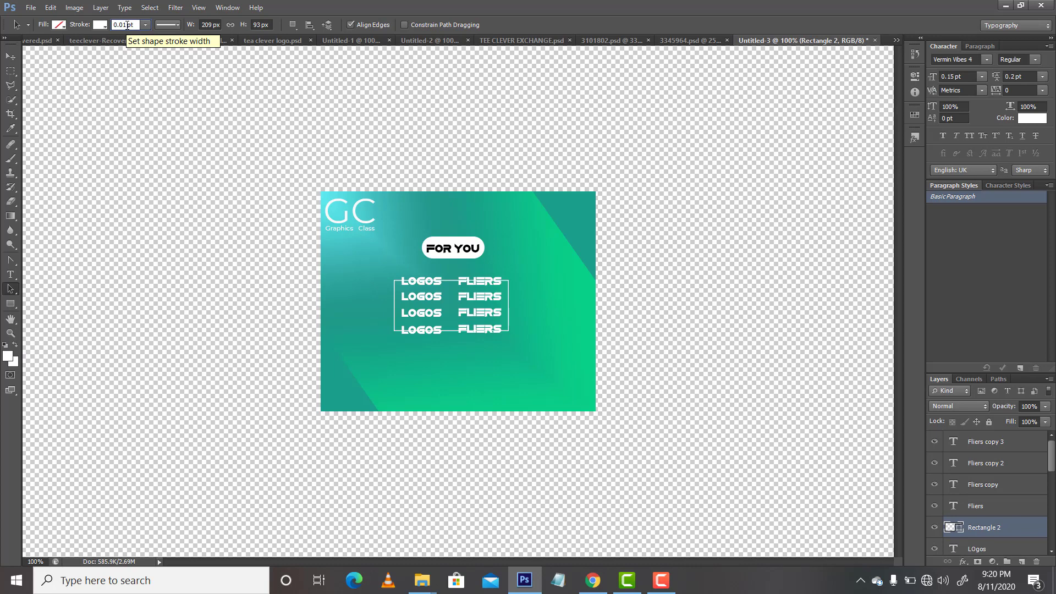
{"action": "key", "text": "BackSpace"}
{"action": "type", "text": "2"}
{"action": "key", "text": "Return"}
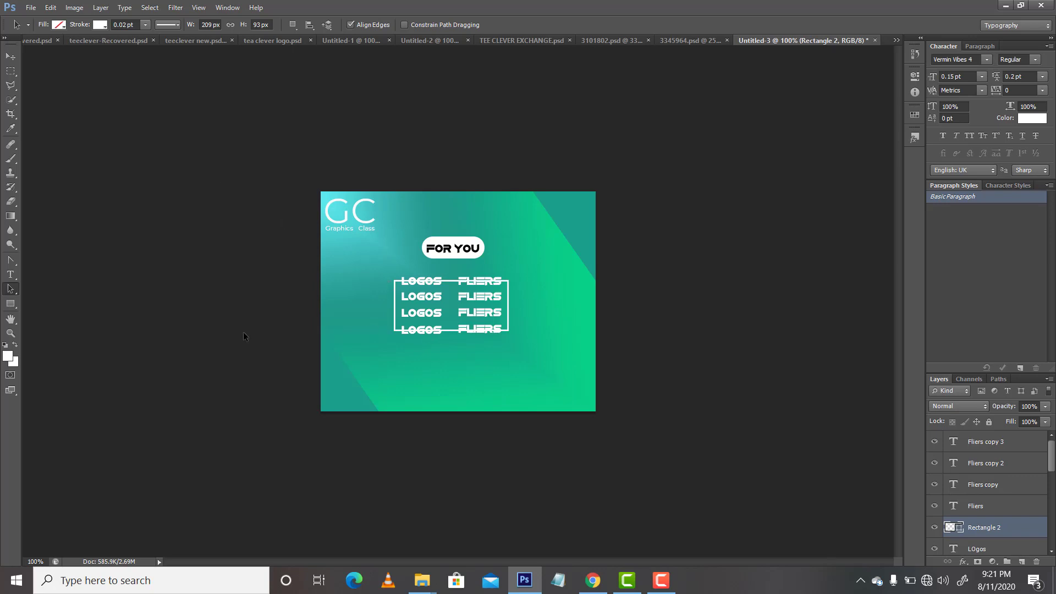
Rasterize the rectangle outline and erase its upper and lower edges where they cross the LOGOS and FLIERS labels.
{"action": "key", "text": "e"}
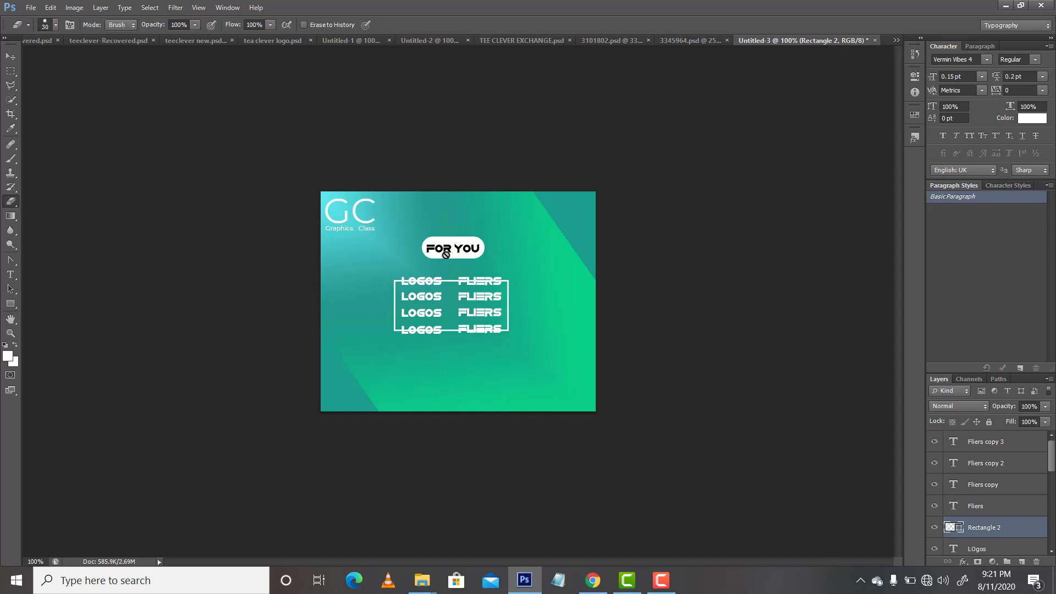
{"action": "left_click", "coordinate": [458, 281]}
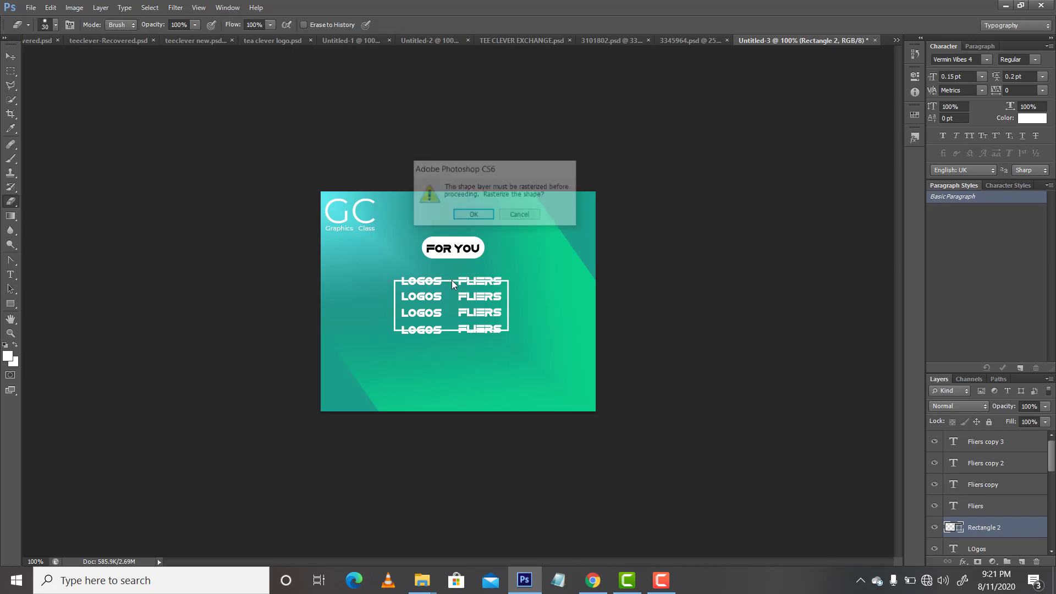
{"action": "key", "text": "Return"}
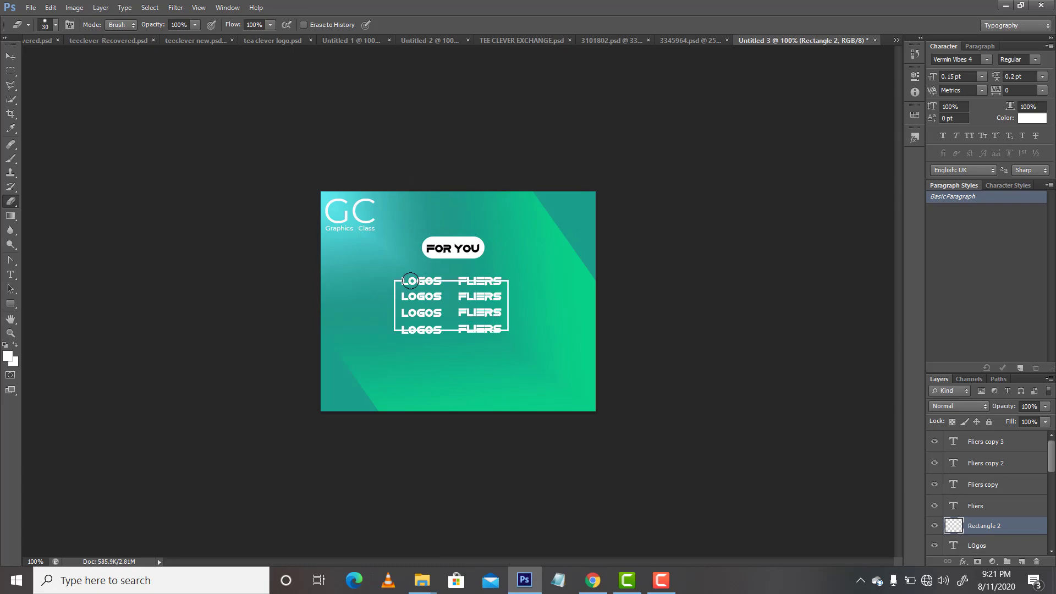
{"action": "left_click_drag", "start_coordinate": [410, 280], "coordinate": [493, 281]}
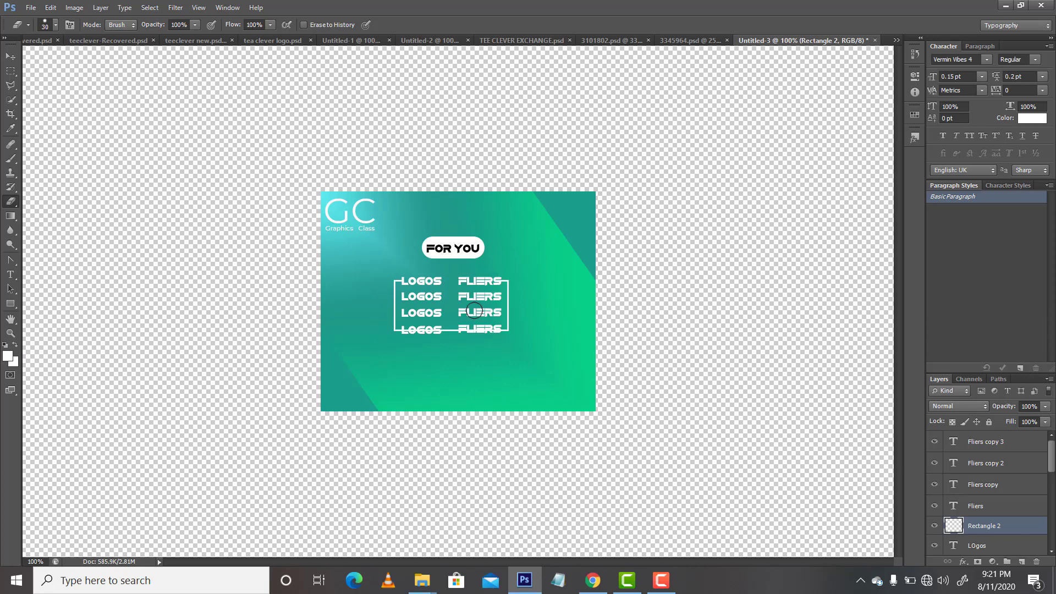
{"action": "left_click", "coordinate": [494, 282]}
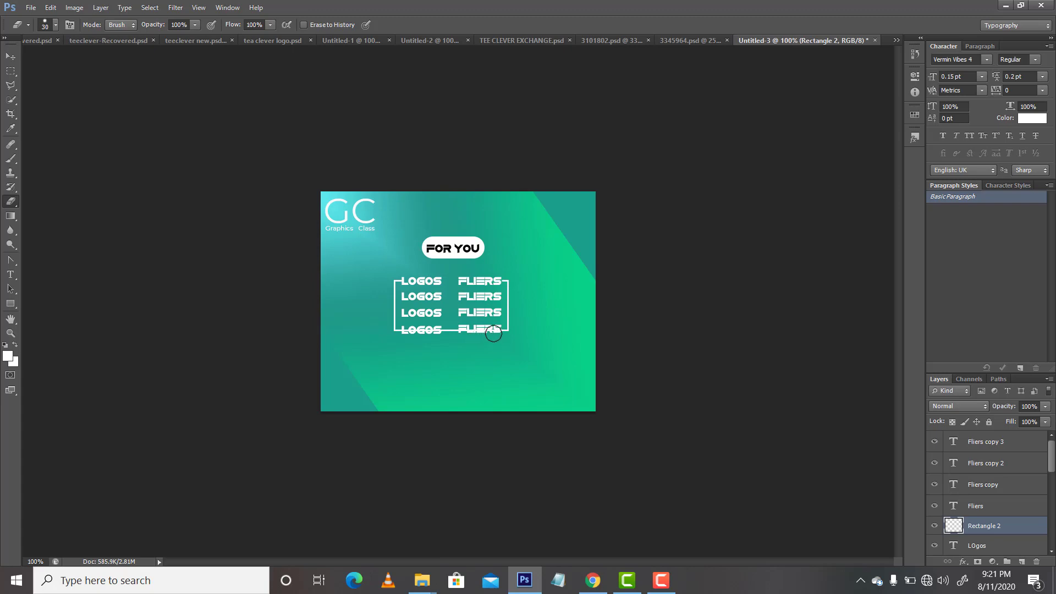
{"action": "left_click_drag", "start_coordinate": [493, 333], "coordinate": [413, 330]}
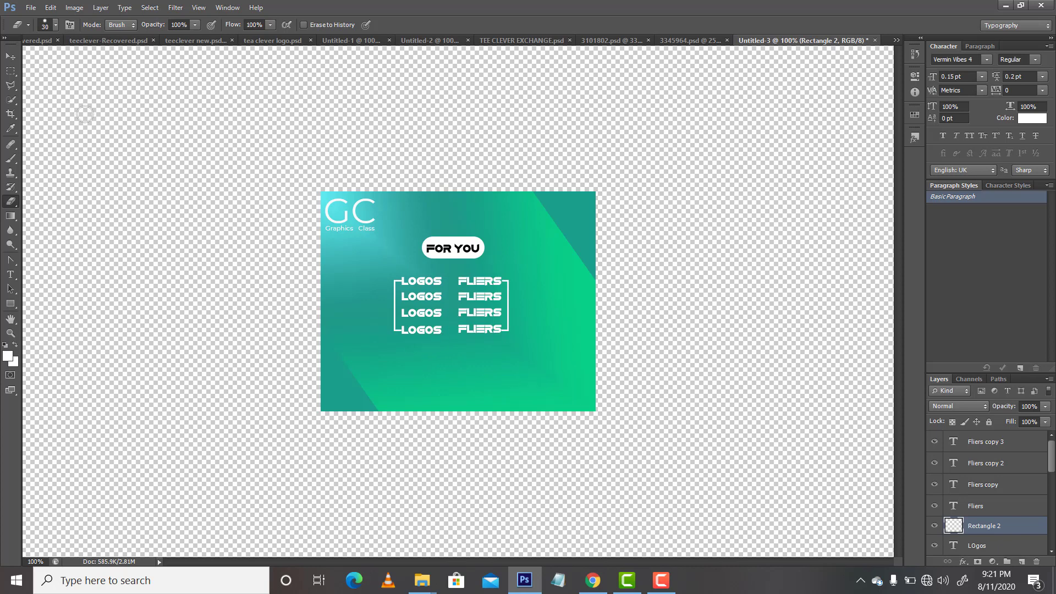
{"action": "left_click", "coordinate": [12, 57]}
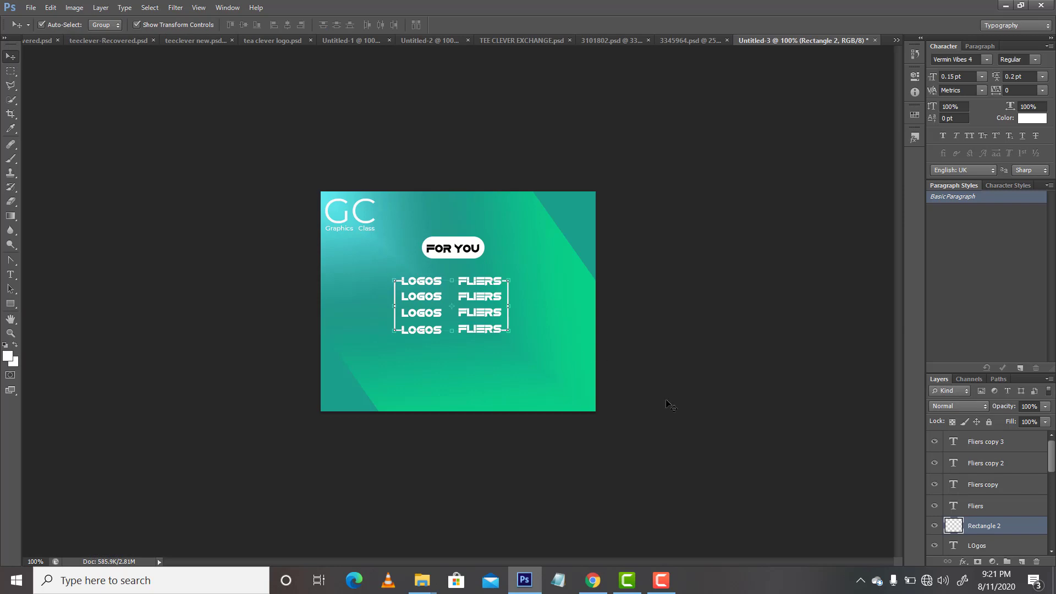
{"action": "left_click", "coordinate": [641, 405]}
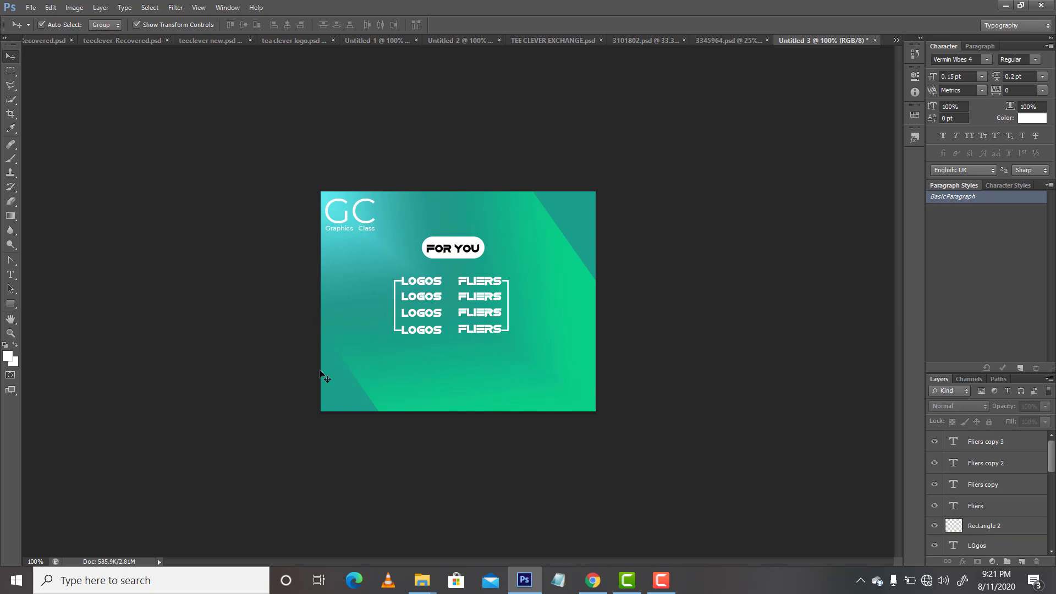
Draw a yellow-orange rectangle about 499 × 114 px across the bottom of the flyer with the Rectangle tool.
{"action": "left_click", "coordinate": [11, 308]}
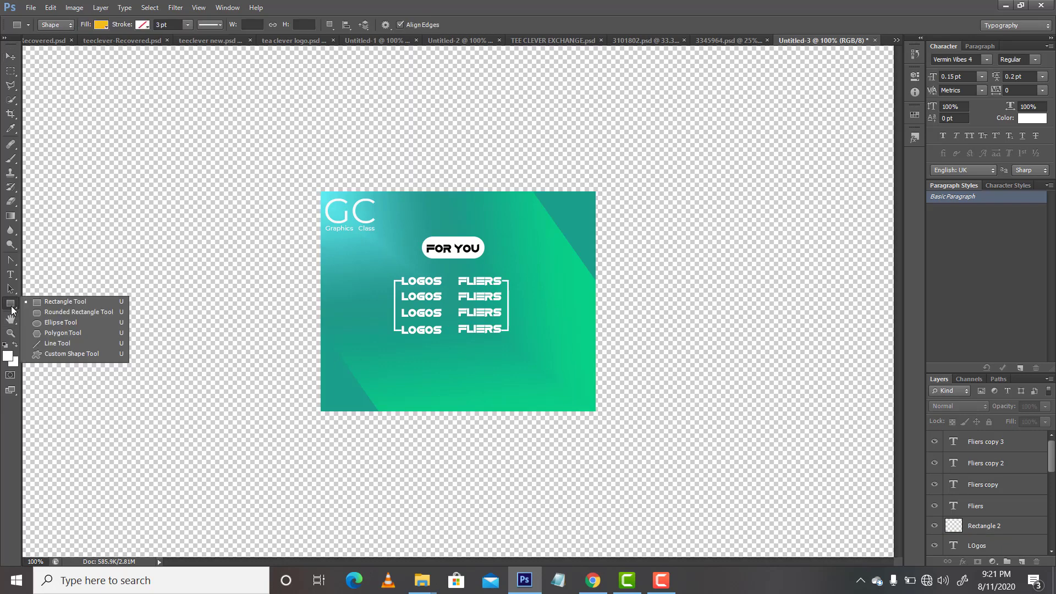
{"action": "left_click", "coordinate": [32, 303]}
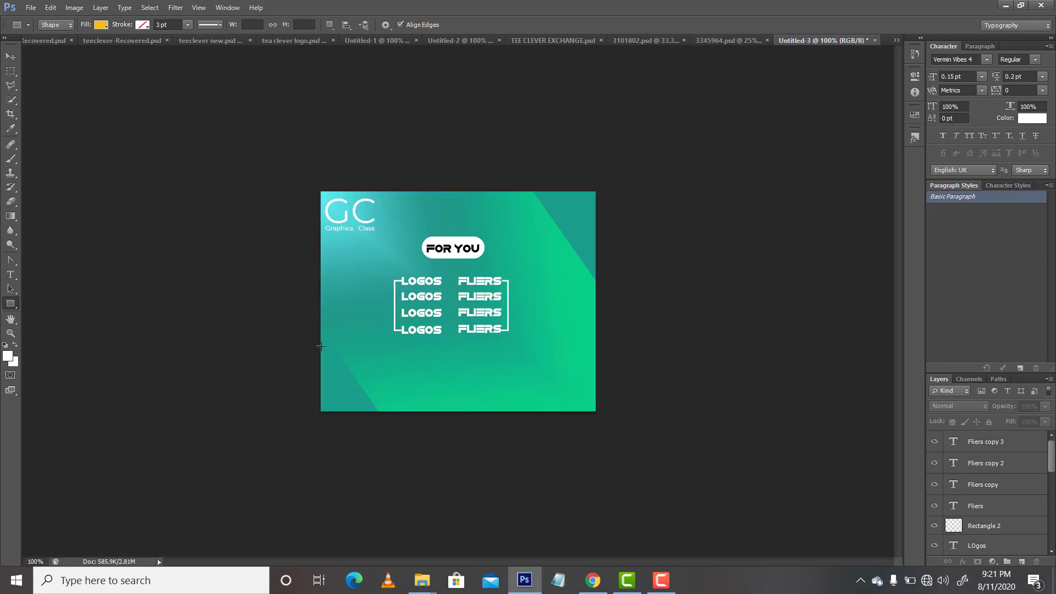
{"action": "left_click_drag", "start_coordinate": [322, 347], "coordinate": [594, 408]}
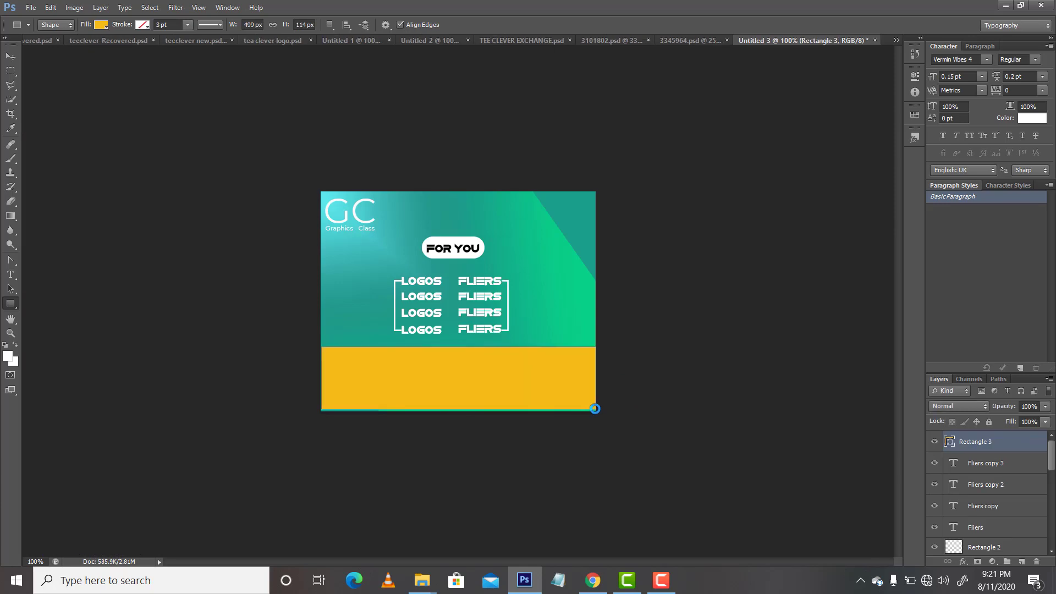
{"action": "key", "text": "ctrl+t"}
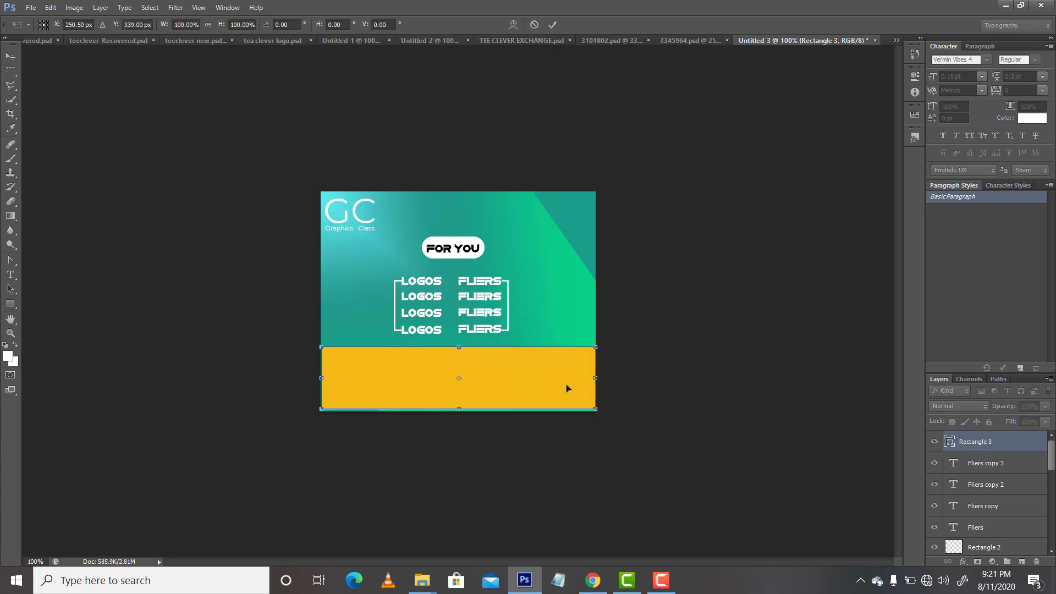
{"action": "right_click", "coordinate": [567, 385]}
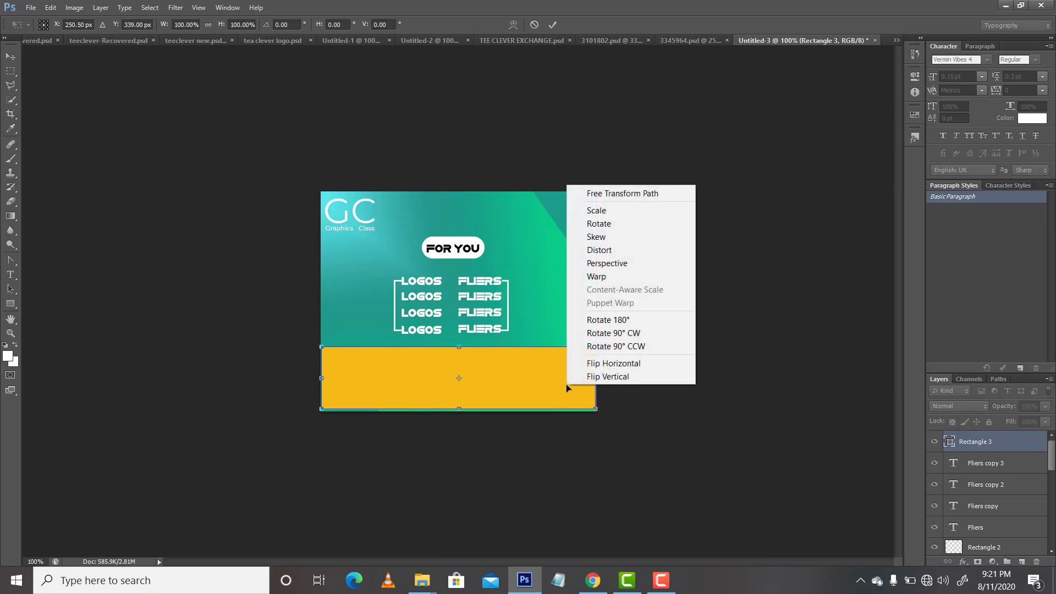
{"action": "left_click", "coordinate": [594, 278]}
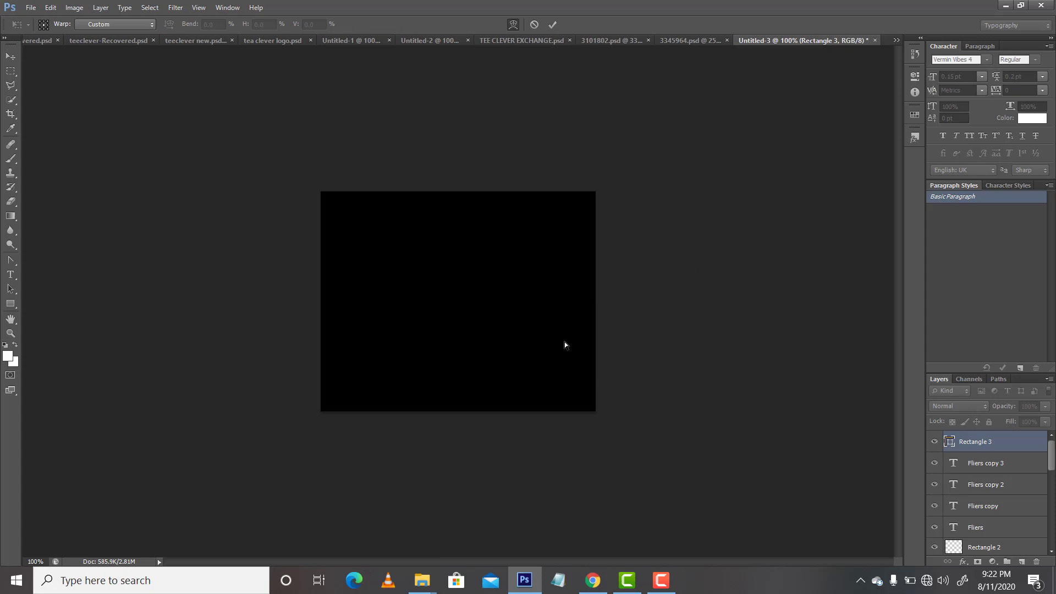
{"action": "key", "text": "Return"}
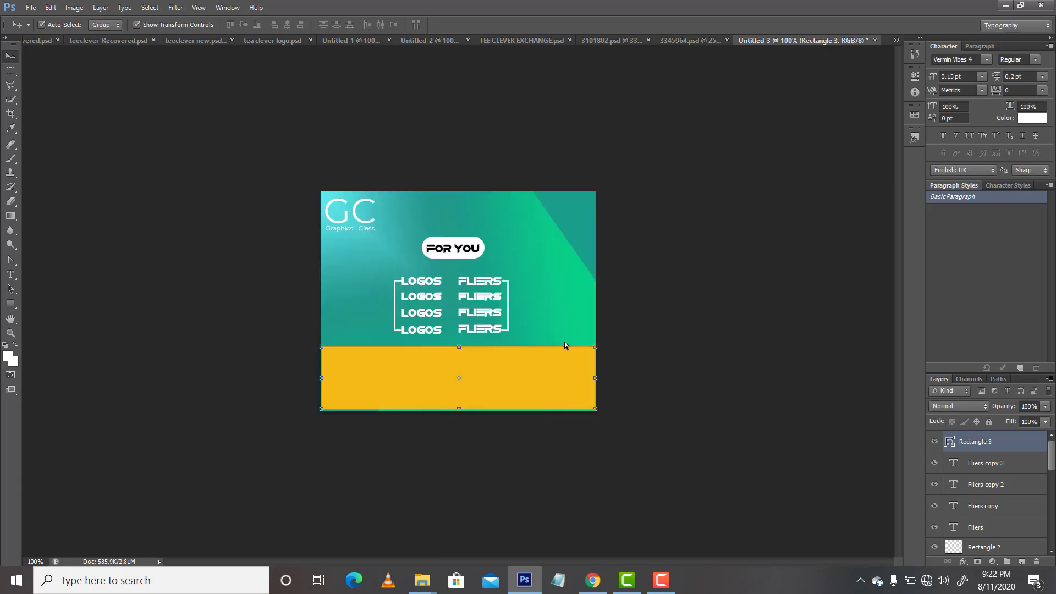
Warp the yellow-orange rectangle so its upper edge curves upward to the right, raising the upper-right corner and lowering the upper-left one.
{"action": "key", "text": "ctrl+t"}
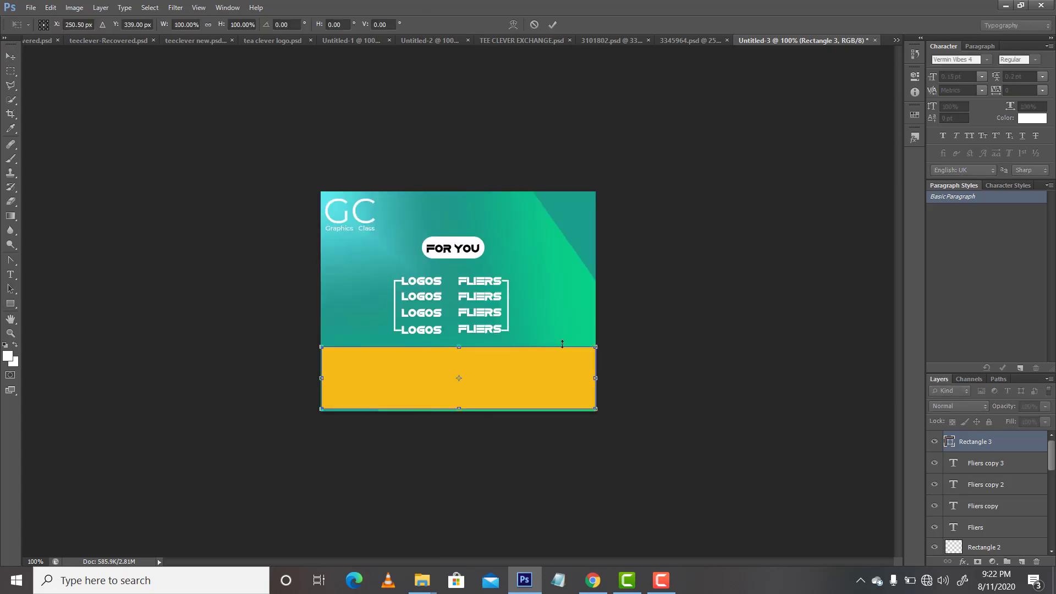
{"action": "right_click", "coordinate": [556, 362]}
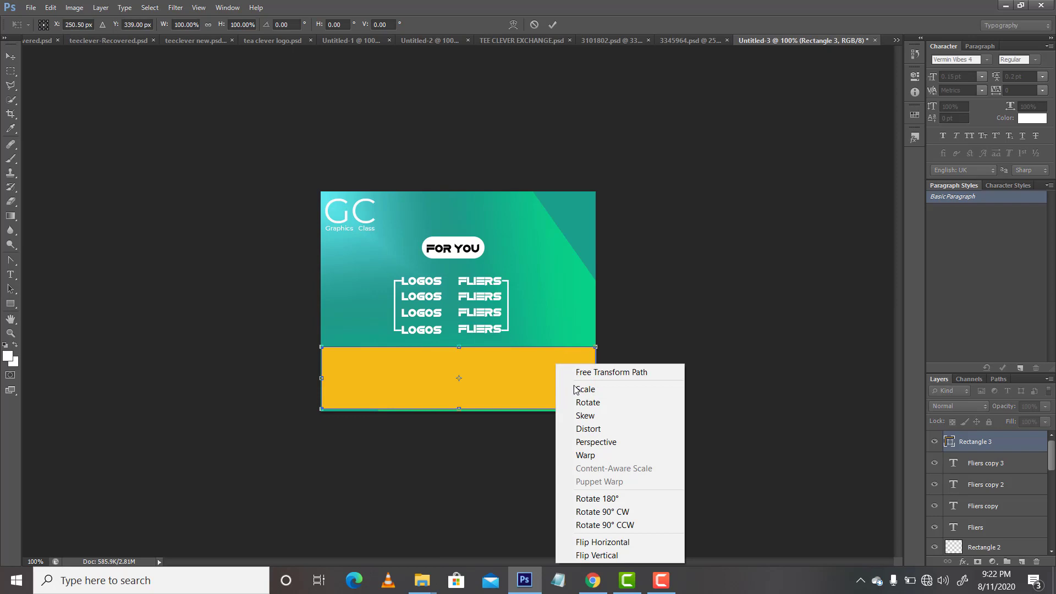
{"action": "left_click", "coordinate": [581, 457]}
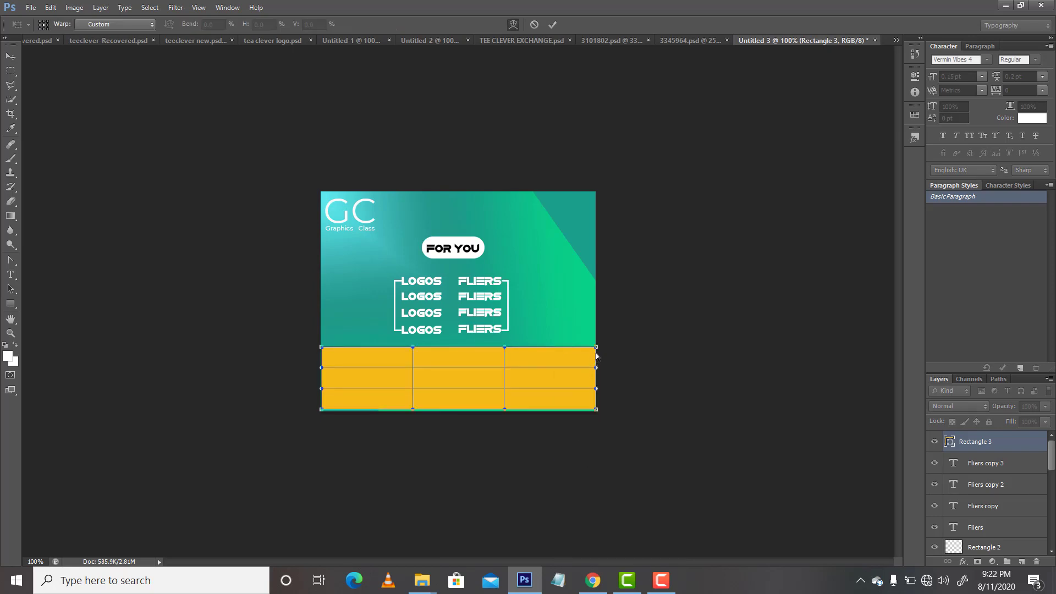
{"action": "left_click_drag", "start_coordinate": [596, 348], "coordinate": [596, 324]}
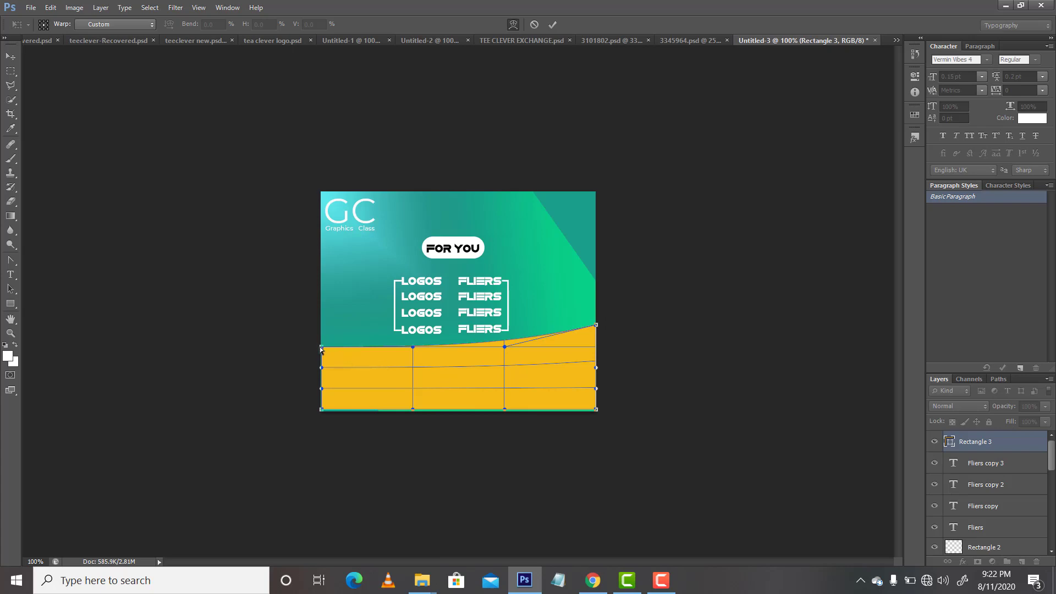
{"action": "left_click_drag", "start_coordinate": [321, 349], "coordinate": [315, 361]}
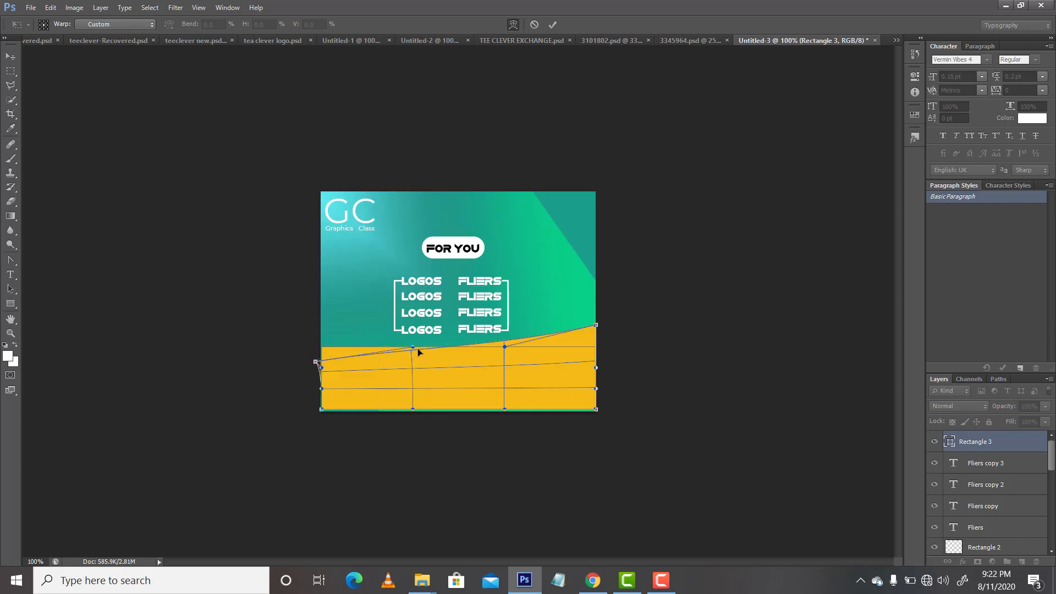
{"action": "left_click_drag", "start_coordinate": [415, 352], "coordinate": [416, 354]}
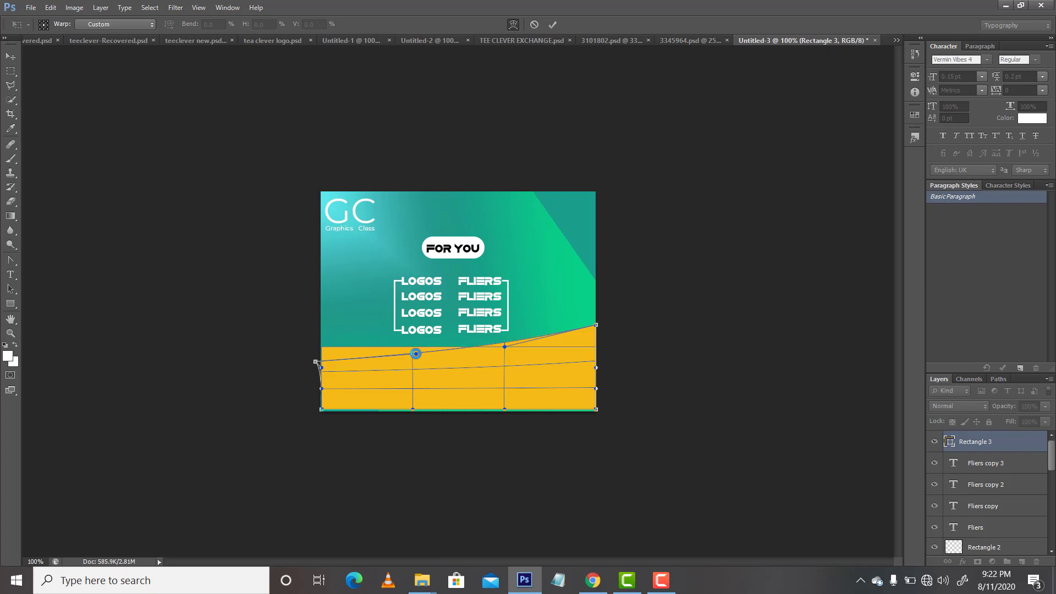
Shift the warped band up over the two label columns and apply the warp.
{"action": "key", "text": "Up"}
{"action": "key", "text": "Up"}
{"action": "key", "text": "Up"}
{"action": "key", "text": "Up"}
{"action": "key", "text": "Up"}
{"action": "key", "text": "Up"}
{"action": "key", "text": "Up"}
{"action": "key", "text": "Up"}
{"action": "key", "text": "Up"}
{"action": "key", "text": "Up"}
{"action": "key", "text": "Up"}
{"action": "key", "text": "Up"}
{"action": "key", "text": "Up"}
{"action": "key", "text": "Up"}
{"action": "key", "text": "Up"}
{"action": "key", "text": "Up"}
{"action": "key", "text": "Up"}
{"action": "key", "text": "Up"}
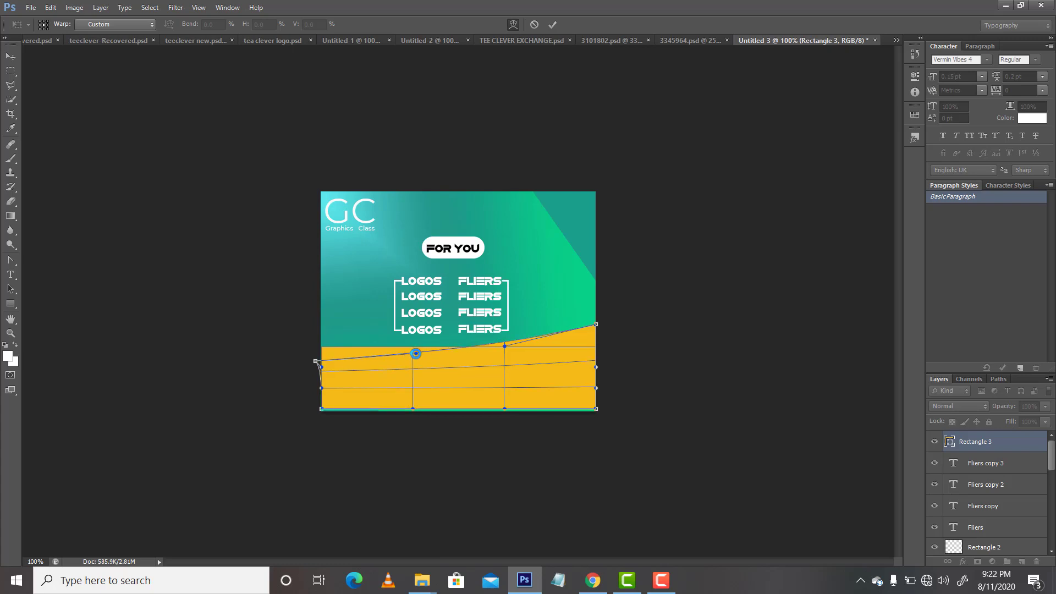
{"action": "key", "text": "Up"}
{"action": "key", "text": "Up"}
{"action": "key", "text": "Up"}
{"action": "key", "text": "Up"}
{"action": "key", "text": "Up"}
{"action": "key", "text": "Up"}
{"action": "key", "text": "Up"}
{"action": "key", "text": "Up"}
{"action": "key", "text": "Up"}
{"action": "key", "text": "Up"}
{"action": "key", "text": "Up"}
{"action": "key", "text": "Up"}
{"action": "key", "text": "Up"}
{"action": "key", "text": "Up"}
{"action": "key", "text": "Up"}
{"action": "key", "text": "Up"}
{"action": "key", "text": "Up"}
{"action": "key", "text": "Up"}
{"action": "key", "text": "Up"}
{"action": "key", "text": "Up"}
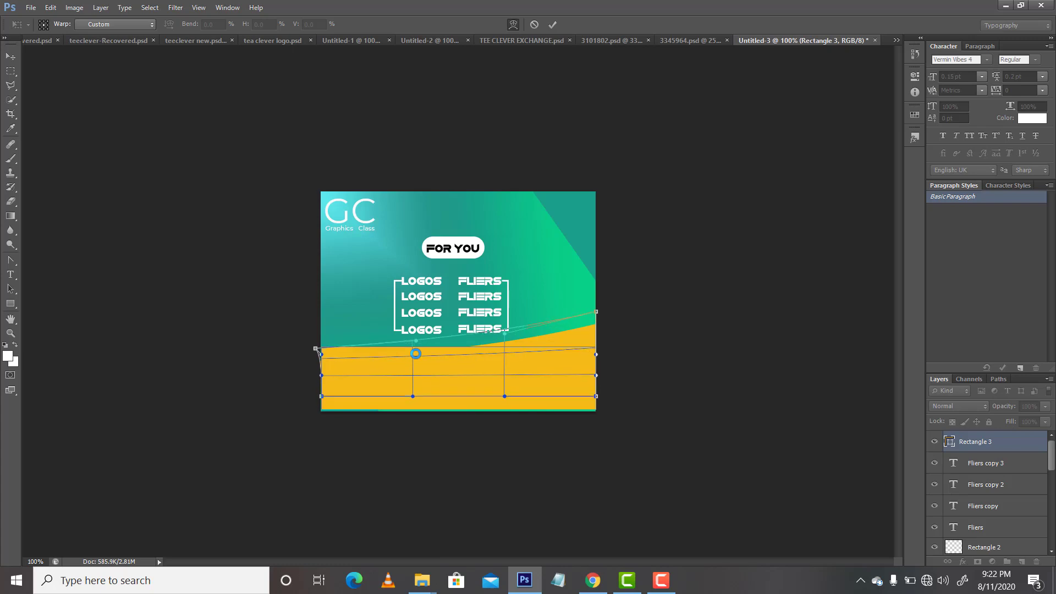
{"action": "key", "text": "Up"}
{"action": "key", "text": "Up"}
{"action": "key", "text": "Up"}
{"action": "key", "text": "Up"}
{"action": "key", "text": "Up"}
{"action": "key", "text": "Up"}
{"action": "key", "text": "Up"}
{"action": "key", "text": "Up"}
{"action": "key", "text": "Up"}
{"action": "key", "text": "Up"}
{"action": "key", "text": "Up"}
{"action": "key", "text": "Up"}
{"action": "key", "text": "Up"}
{"action": "key", "text": "Up"}
{"action": "key", "text": "Up"}
{"action": "key", "text": "Up"}
{"action": "key", "text": "Up"}
{"action": "key", "text": "Up"}
{"action": "key", "text": "Up"}
{"action": "key", "text": "Up"}
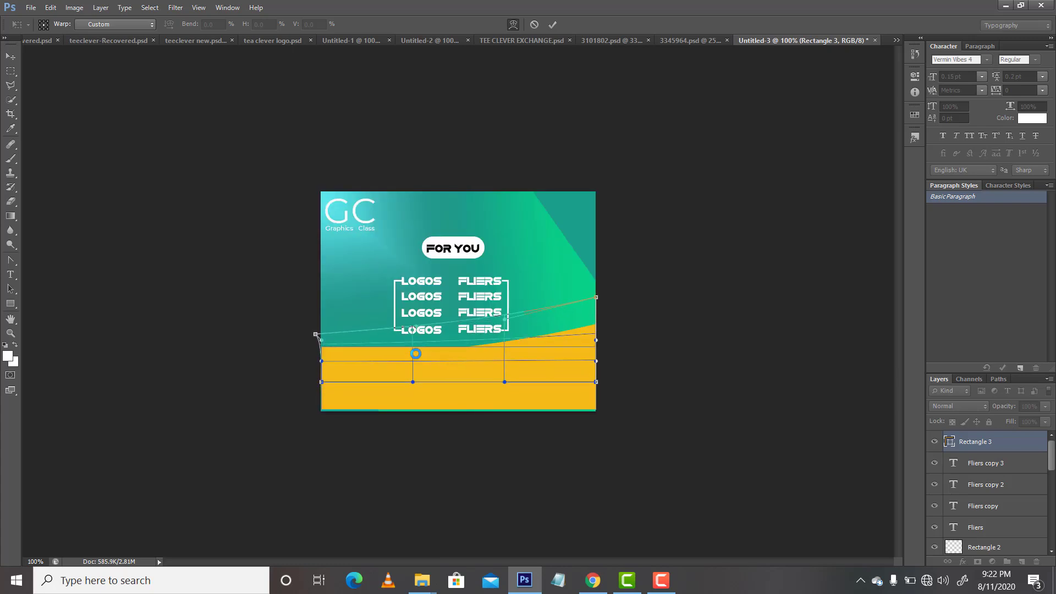
{"action": "key", "text": "Up"}
{"action": "key", "text": "Up"}
{"action": "key", "text": "Up"}
{"action": "key", "text": "Up"}
{"action": "key", "text": "Up"}
{"action": "key", "text": "Up"}
{"action": "key", "text": "Up"}
{"action": "key", "text": "Up"}
{"action": "key", "text": "Up"}
{"action": "key", "text": "Up"}
{"action": "key", "text": "Up"}
{"action": "key", "text": "Up"}
{"action": "key", "text": "Up"}
{"action": "key", "text": "Up"}
{"action": "key", "text": "Up"}
{"action": "key", "text": "Up"}
{"action": "key", "text": "Up"}
{"action": "key", "text": "Up"}
{"action": "key", "text": "Up"}
{"action": "key", "text": "Up"}
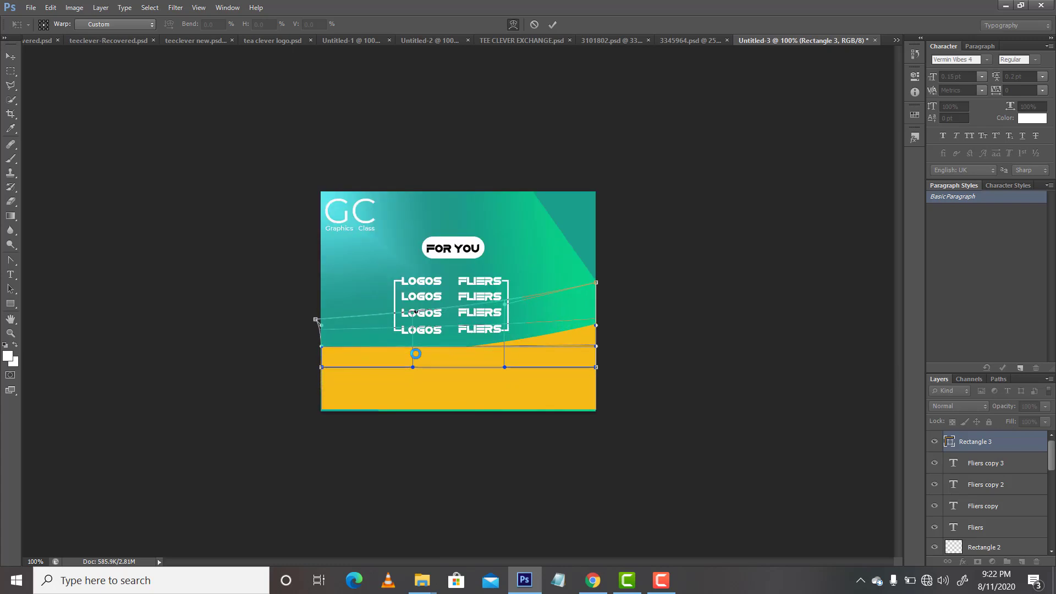
{"action": "key", "text": "Up"}
{"action": "key", "text": "Up"}
{"action": "key", "text": "Up"}
{"action": "key", "text": "Up"}
{"action": "key", "text": "Up"}
{"action": "key", "text": "Up"}
{"action": "key", "text": "Up"}
{"action": "key", "text": "Up"}
{"action": "key", "text": "Up"}
{"action": "key", "text": "Up"}
{"action": "key", "text": "Up"}
{"action": "key", "text": "Up"}
{"action": "key", "text": "Up"}
{"action": "key", "text": "Up"}
{"action": "key", "text": "Up"}
{"action": "key", "text": "Up"}
{"action": "key", "text": "Up"}
{"action": "key", "text": "Up"}
{"action": "key", "text": "Up"}
{"action": "key", "text": "Up"}
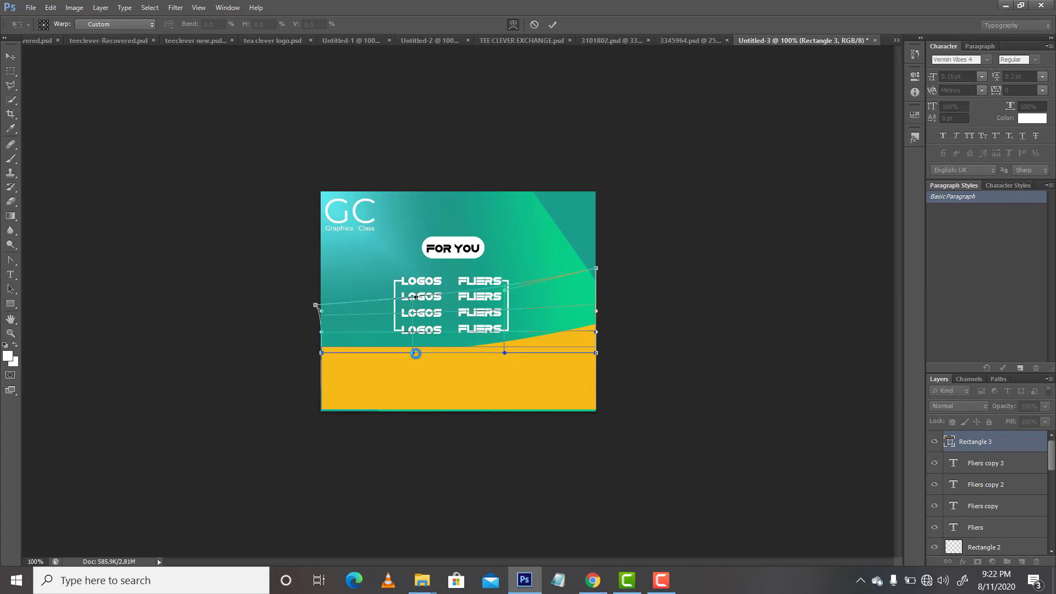
{"action": "key", "text": "Up"}
{"action": "key", "text": "Up"}
{"action": "key", "text": "Up"}
{"action": "key", "text": "Up"}
{"action": "key", "text": "Up"}
{"action": "key", "text": "Up"}
{"action": "key", "text": "Up"}
{"action": "key", "text": "Up"}
{"action": "key", "text": "Up"}
{"action": "key", "text": "Up"}
{"action": "key", "text": "Up"}
{"action": "key", "text": "Up"}
{"action": "key", "text": "Up"}
{"action": "key", "text": "Up"}
{"action": "key", "text": "Up"}
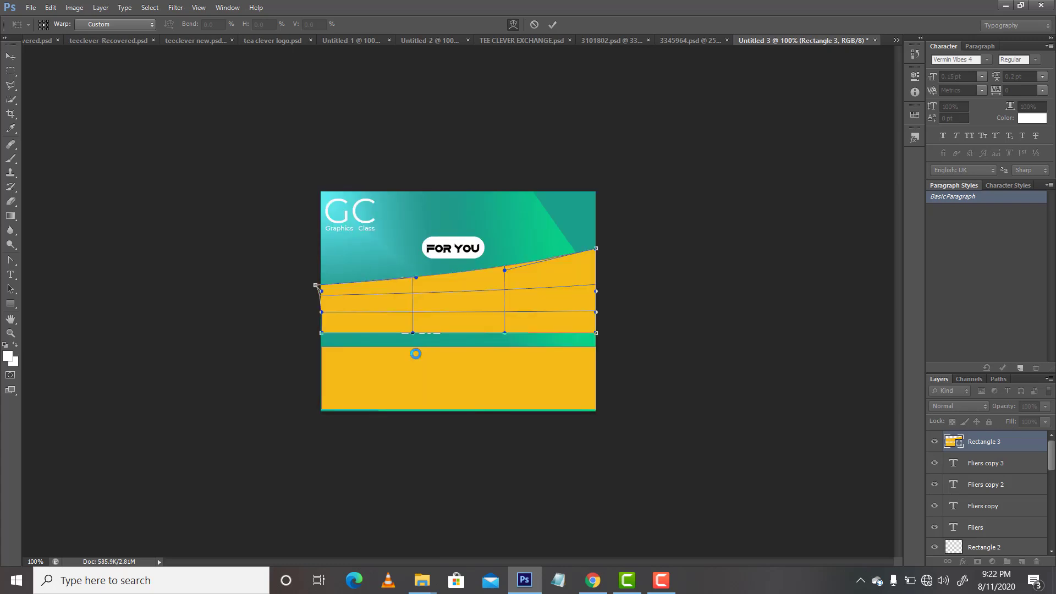
{"action": "key", "text": "Return"}
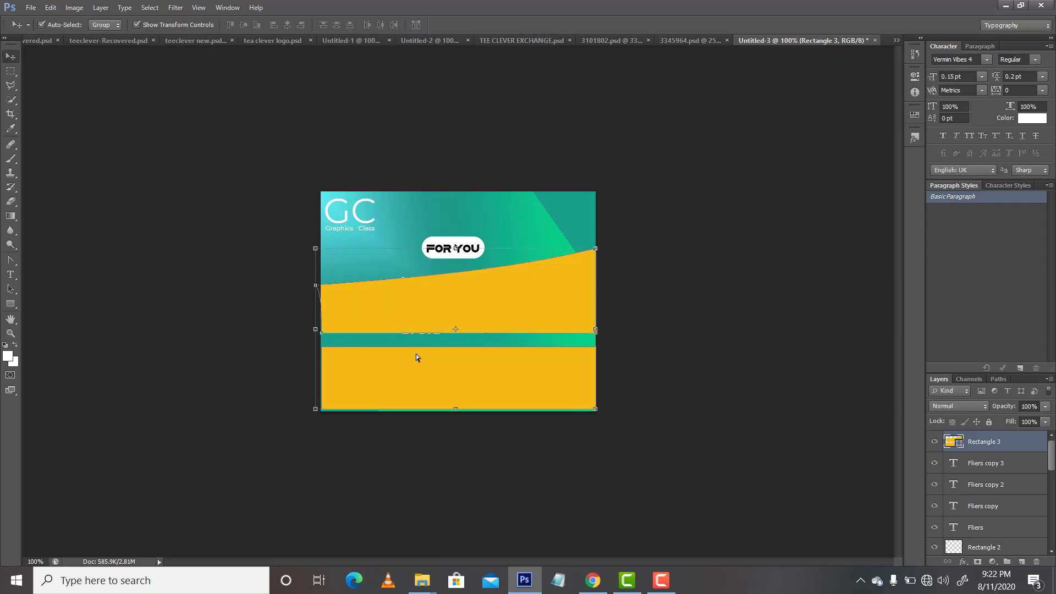
Fill the warped rectangle layer with the white foreground color.
{"action": "left_click", "coordinate": [238, 377]}
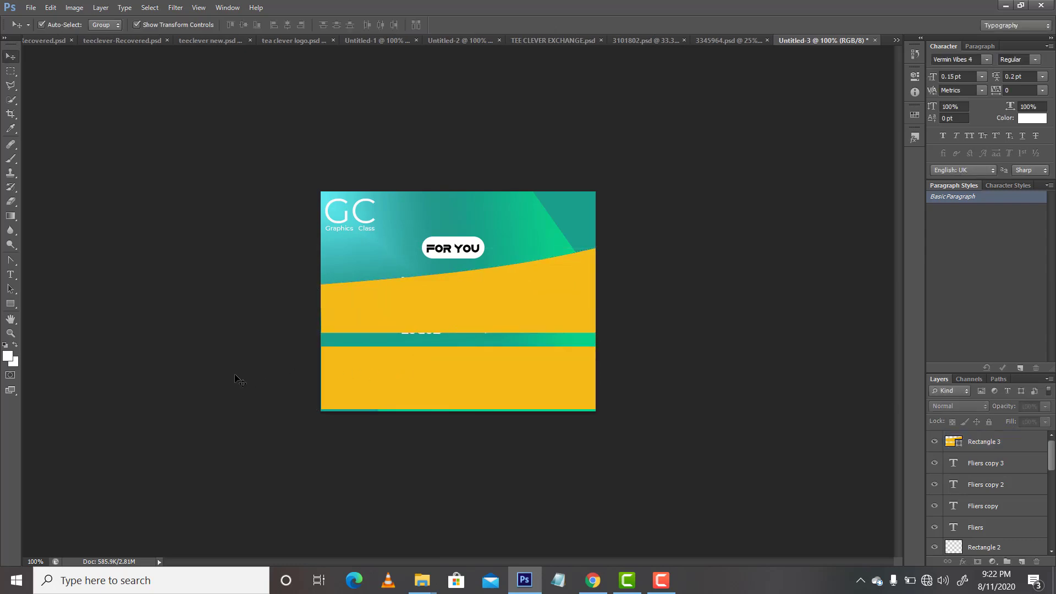
{"action": "left_click", "coordinate": [395, 325]}
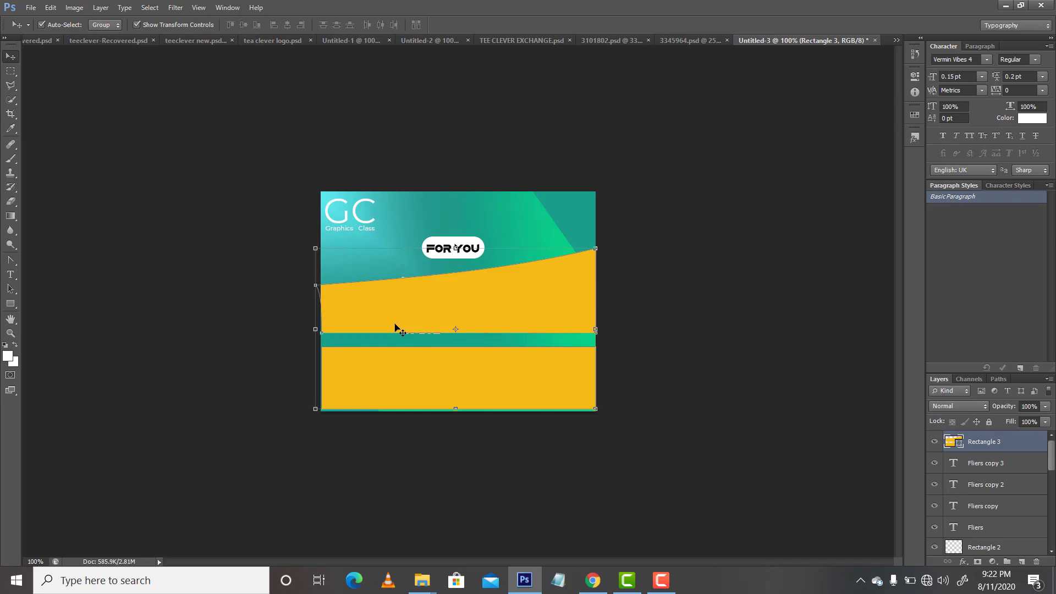
{"action": "key", "text": "alt+BackSpace"}
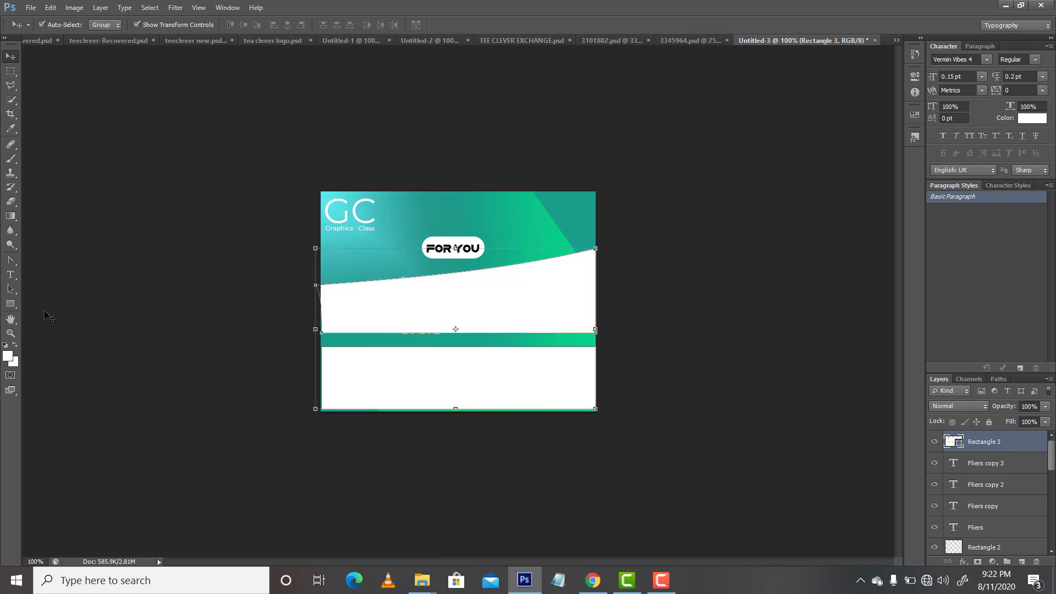
Rasterize the white rectangle layer and erase its straight lower block with an enlarged eraser, keeping the curved band.
{"action": "left_click", "coordinate": [11, 202]}
{"action": "left_click", "coordinate": [405, 398]}
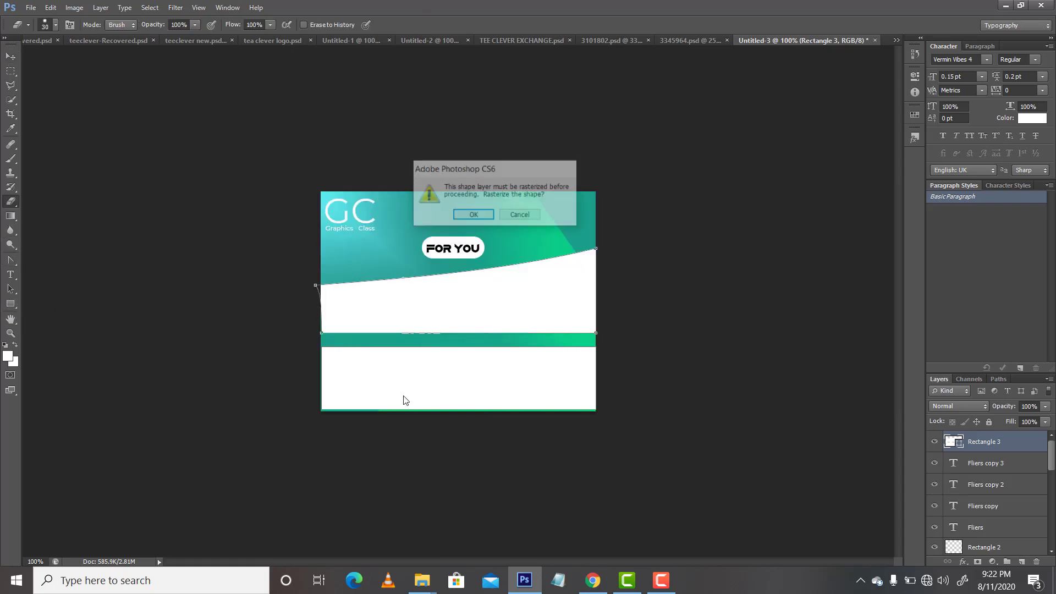
{"action": "key", "text": "Return"}
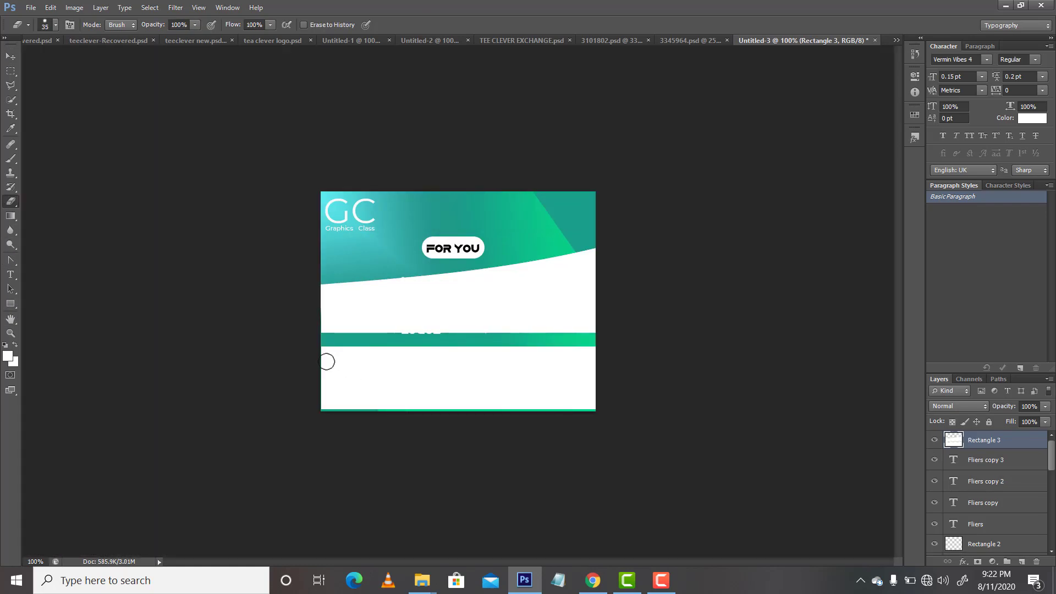
{"action": "key", "text": "bracketright"}
{"action": "mouse_move", "coordinate": [327, 355]}
{"action": "left_mouse_down"}
{"action": "mouse_move", "coordinate": [338, 402]}
{"action": "mouse_move", "coordinate": [308, 400]}
{"action": "mouse_move", "coordinate": [599, 402]}
{"action": "mouse_move", "coordinate": [593, 354]}
{"action": "mouse_move", "coordinate": [548, 380]}
{"action": "mouse_move", "coordinate": [585, 385]}
{"action": "mouse_move", "coordinate": [536, 396]}
{"action": "mouse_move", "coordinate": [570, 388]}
{"action": "mouse_move", "coordinate": [577, 353]}
{"action": "mouse_move", "coordinate": [531, 374]}
{"action": "mouse_move", "coordinate": [561, 351]}
{"action": "mouse_move", "coordinate": [510, 397]}
{"action": "mouse_move", "coordinate": [538, 376]}
{"action": "mouse_move", "coordinate": [521, 360]}
{"action": "mouse_move", "coordinate": [535, 349]}
{"action": "mouse_move", "coordinate": [481, 361]}
{"action": "mouse_move", "coordinate": [518, 363]}
{"action": "mouse_move", "coordinate": [477, 381]}
{"action": "mouse_move", "coordinate": [478, 364]}
{"action": "mouse_move", "coordinate": [495, 357]}
{"action": "mouse_move", "coordinate": [357, 354]}
{"action": "mouse_move", "coordinate": [340, 363]}
{"action": "mouse_move", "coordinate": [373, 381]}
{"action": "mouse_move", "coordinate": [551, 375]}
{"action": "mouse_move", "coordinate": [595, 401]}
{"action": "mouse_move", "coordinate": [428, 393]}
{"action": "mouse_move", "coordinate": [340, 356]}
{"action": "mouse_move", "coordinate": [345, 394]}
{"action": "mouse_move", "coordinate": [347, 380]}
{"action": "mouse_move", "coordinate": [321, 414]}
{"action": "left_mouse_up"}
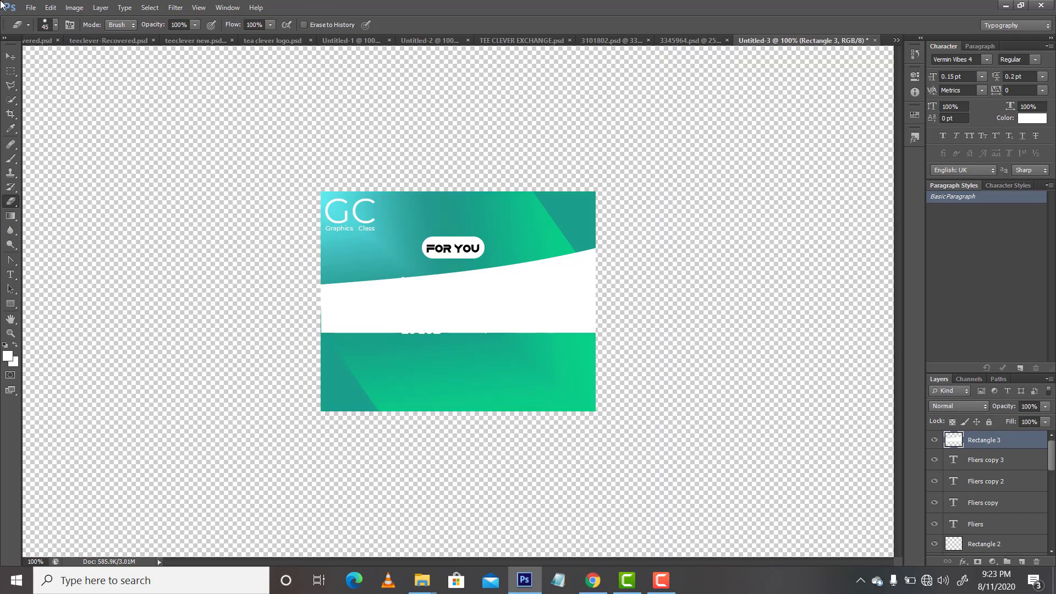
Move the white curved band down to the flyer's bottom edge and enlarge it to about 102% so it spans the full width.
{"action": "left_click", "coordinate": [10, 57]}
{"action": "left_click_drag", "start_coordinate": [513, 324], "coordinate": [510, 405]}
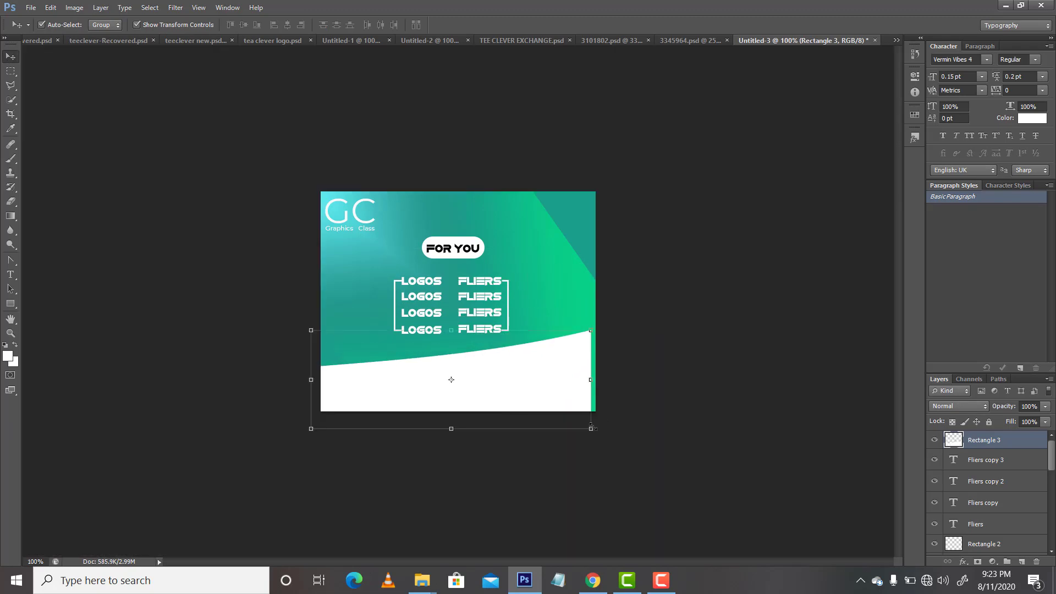
{"action": "left_click_drag", "start_coordinate": [591, 429], "coordinate": [598, 429]}
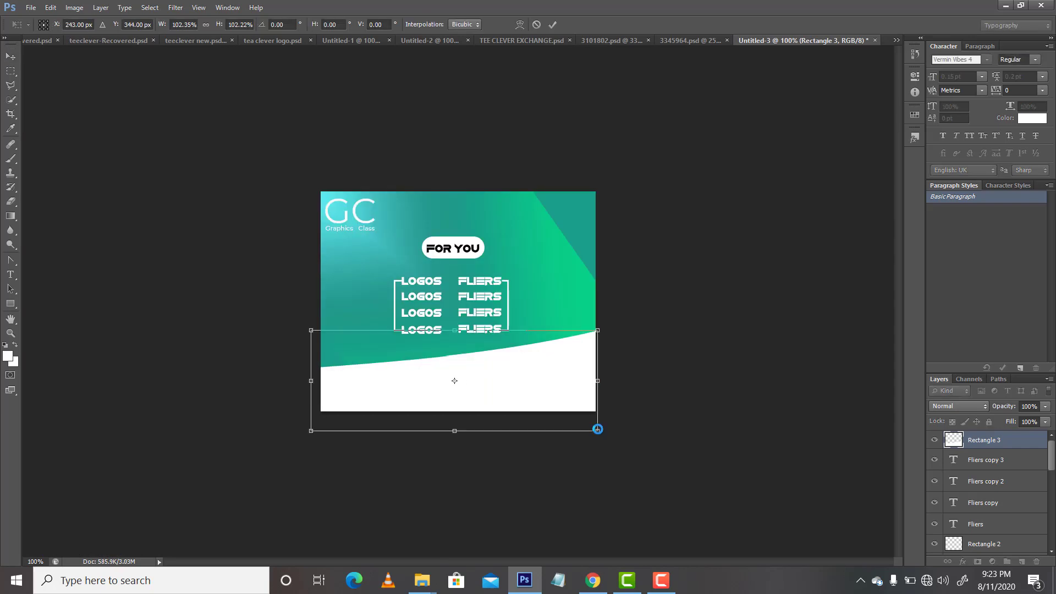
{"action": "key", "text": "Return"}
{"action": "left_click", "coordinate": [612, 481]}
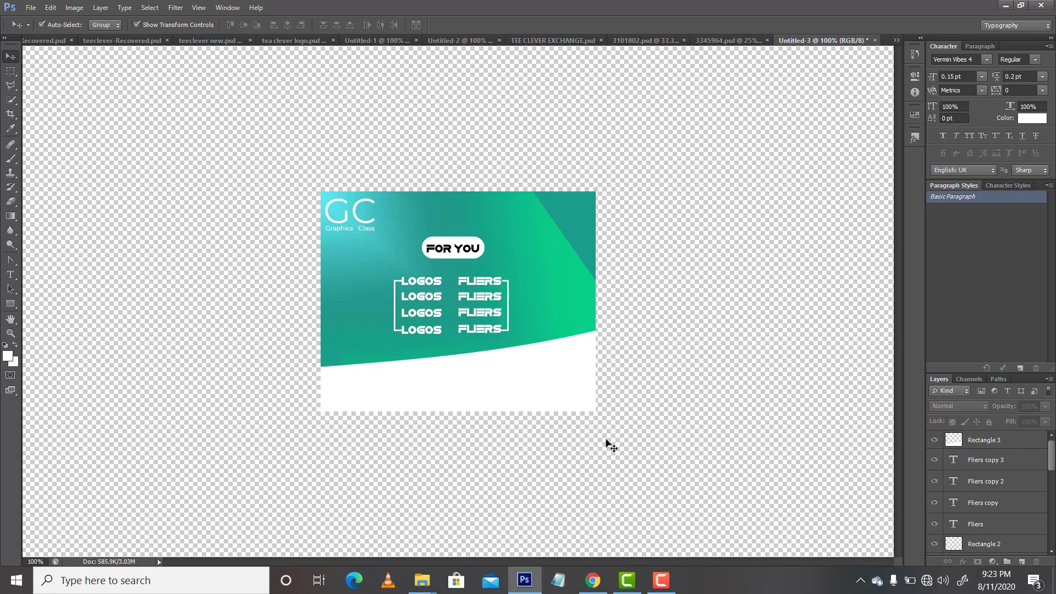
{"action": "left_click", "coordinate": [578, 389]}
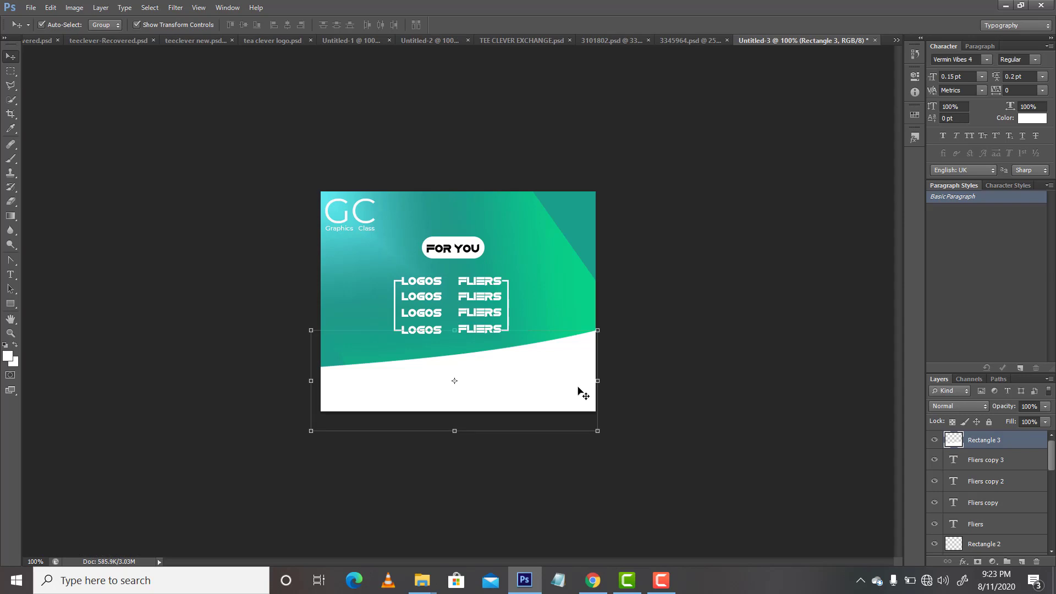
{"action": "left_click", "coordinate": [570, 313]}
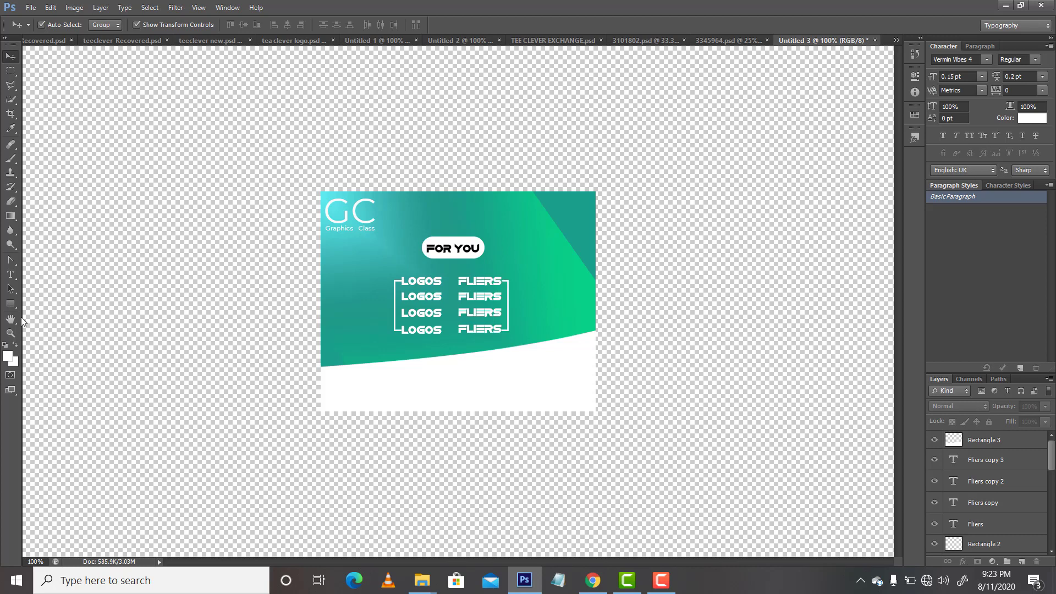
Draw a yellow-orange ellipse about 52 × 55 px over the white band's curved edge, below the LOGOS column's left side.
{"action": "left_click", "coordinate": [10, 305]}
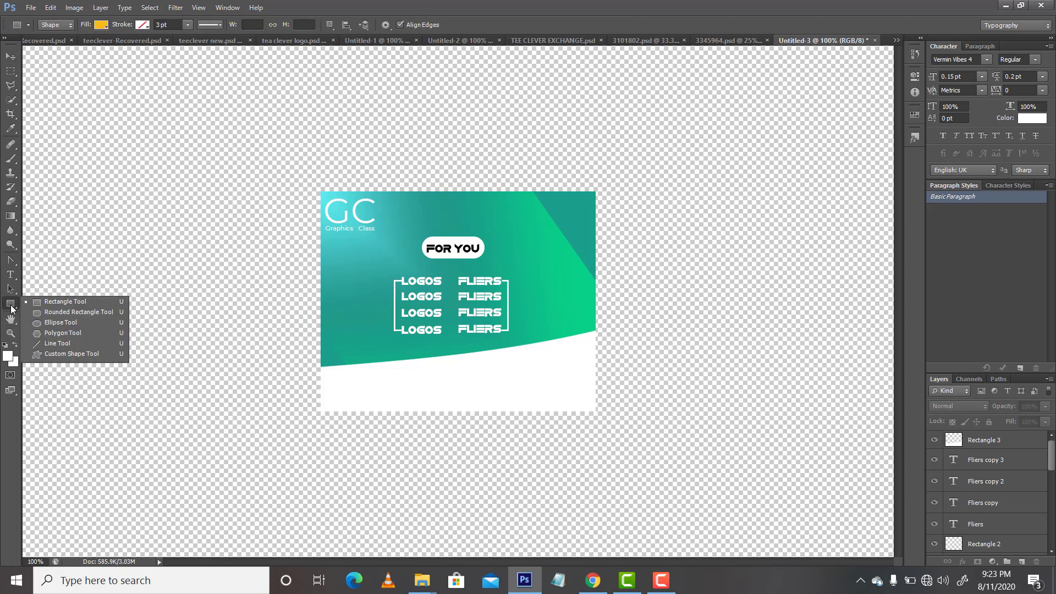
{"action": "left_click", "coordinate": [38, 322]}
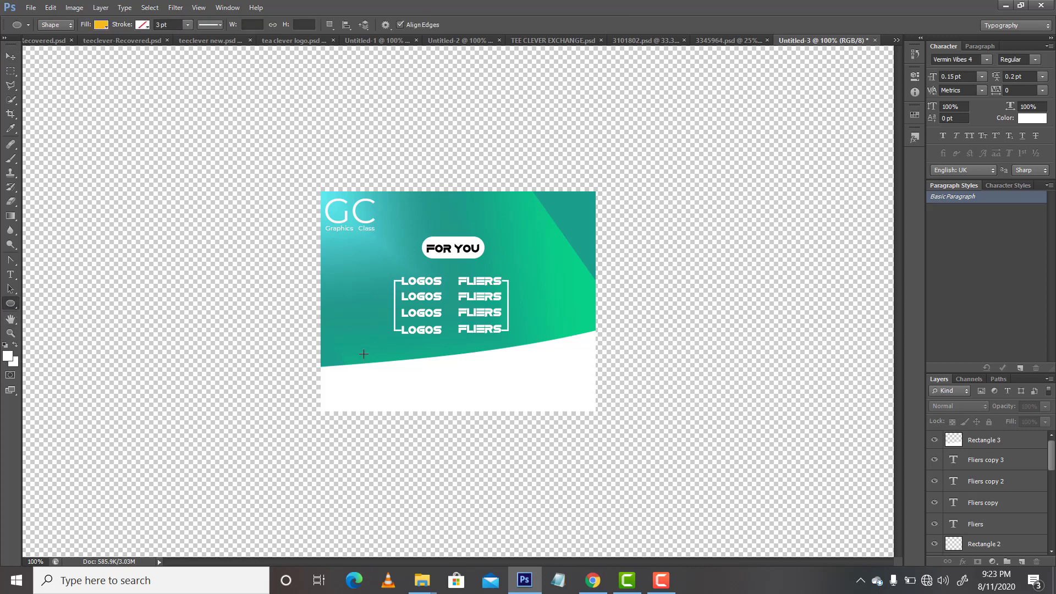
{"action": "left_click_drag", "start_coordinate": [363, 353], "coordinate": [392, 384]}
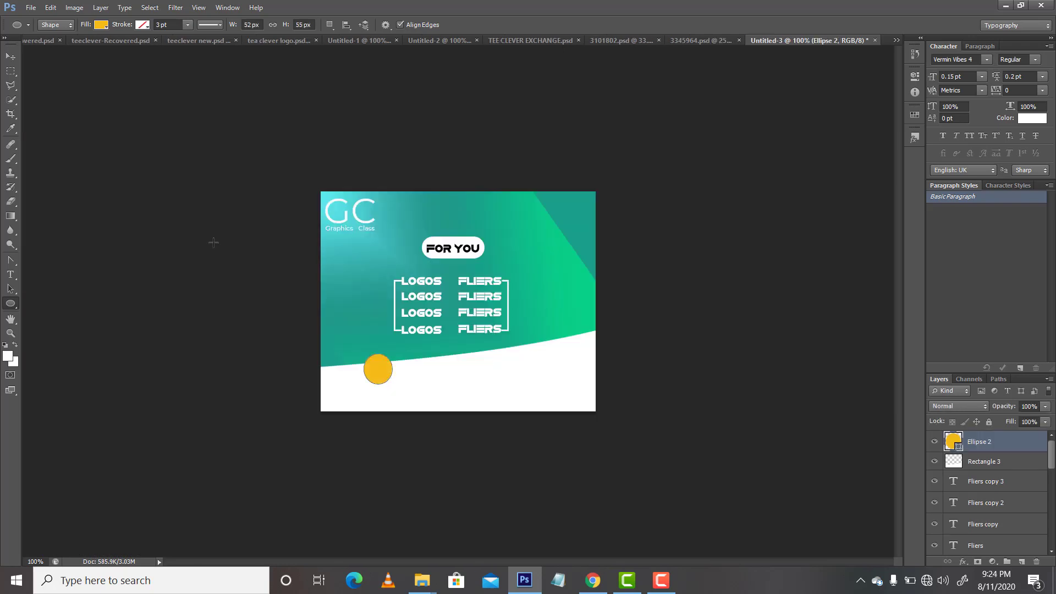
{"action": "left_click", "coordinate": [10, 56]}
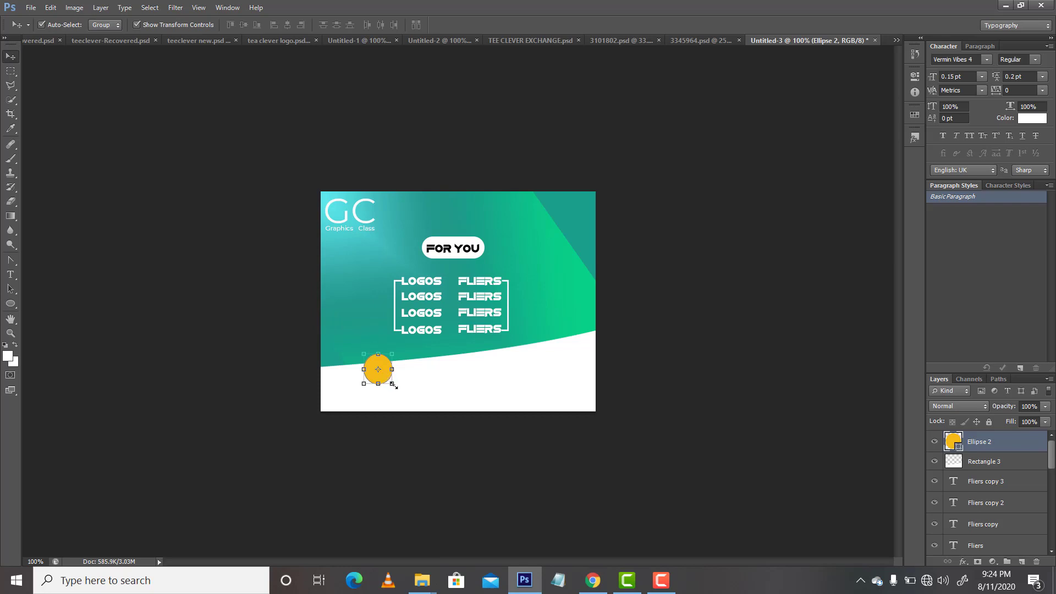
Enlarge the yellow-orange ellipse to about 75 × 79 px and place a duplicate farther right along the white band's curved edge.
{"action": "mouse_move", "coordinate": [394, 385]}
{"action": "left_mouse_down"}
{"action": "mouse_move", "coordinate": [407, 396]}
{"action": "mouse_move", "coordinate": [405, 376]}
{"action": "left_mouse_up"}
{"action": "key", "text": "Return"}
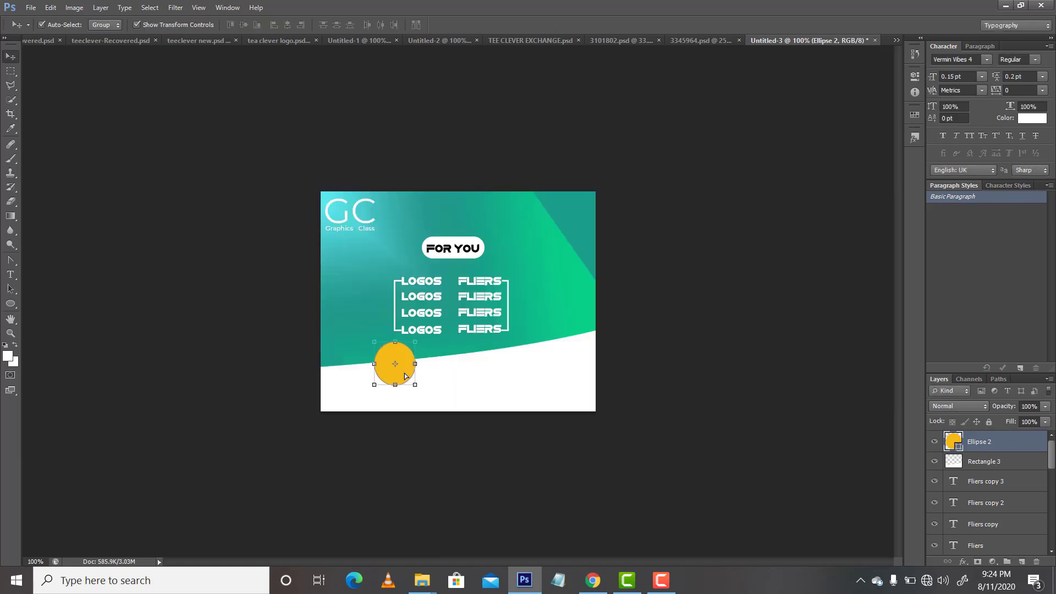
{"action": "key", "text": "ctrl+j"}
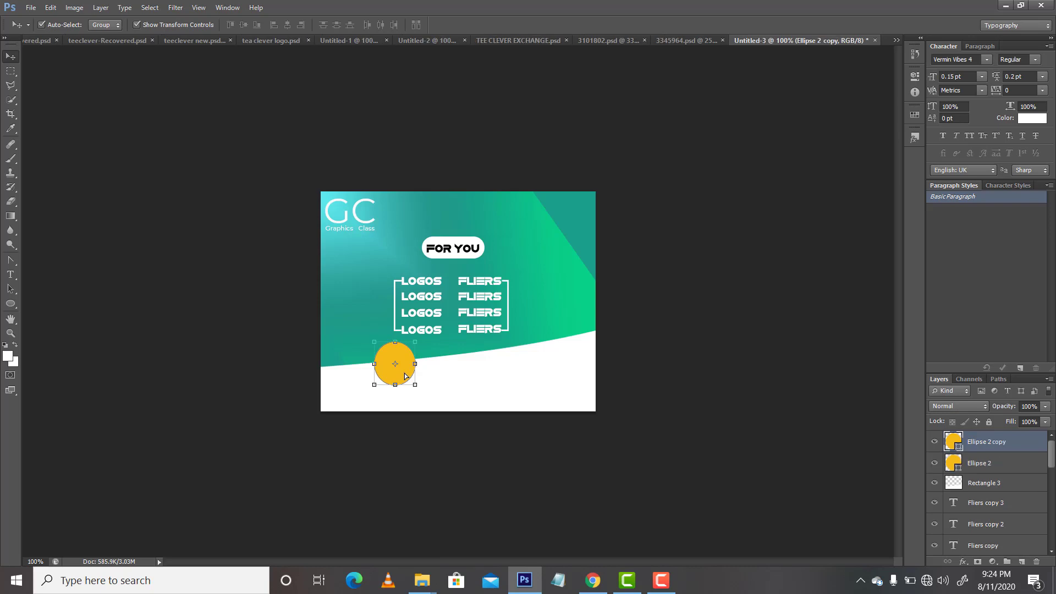
{"action": "left_click_drag", "start_coordinate": [404, 374], "coordinate": [460, 371]}
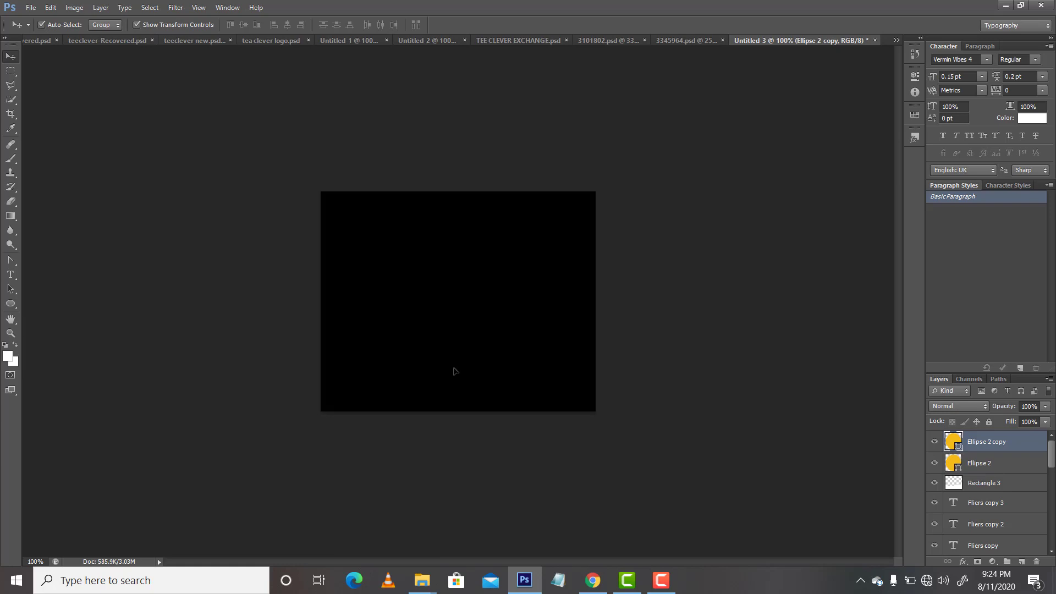
Shift the original circle slightly left along the curve and nudge its duplicate upward over the band's edge.
{"action": "left_click", "coordinate": [394, 364]}
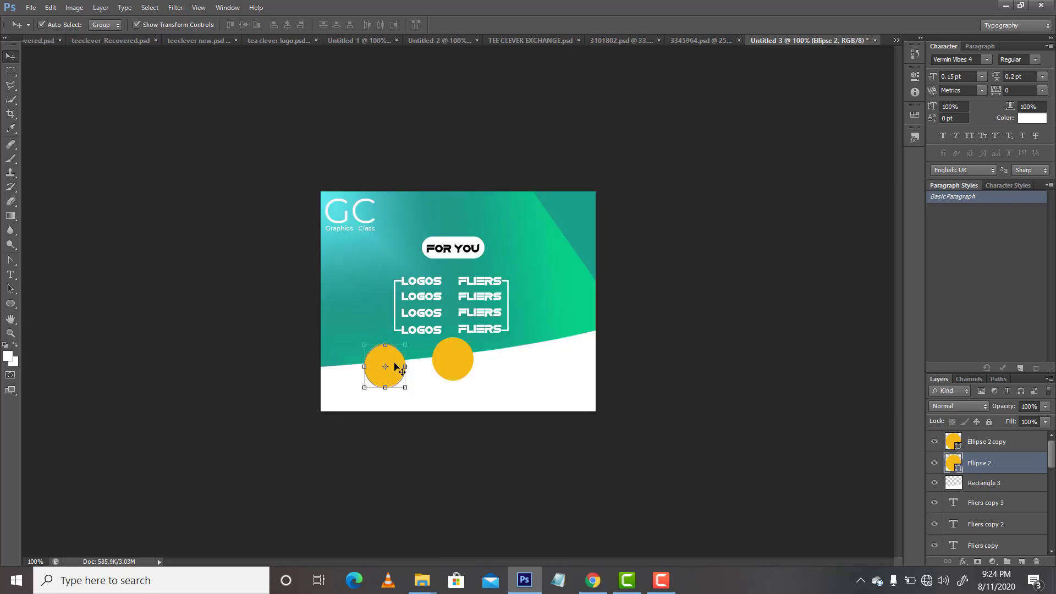
{"action": "left_click_drag", "start_coordinate": [394, 364], "coordinate": [462, 364]}
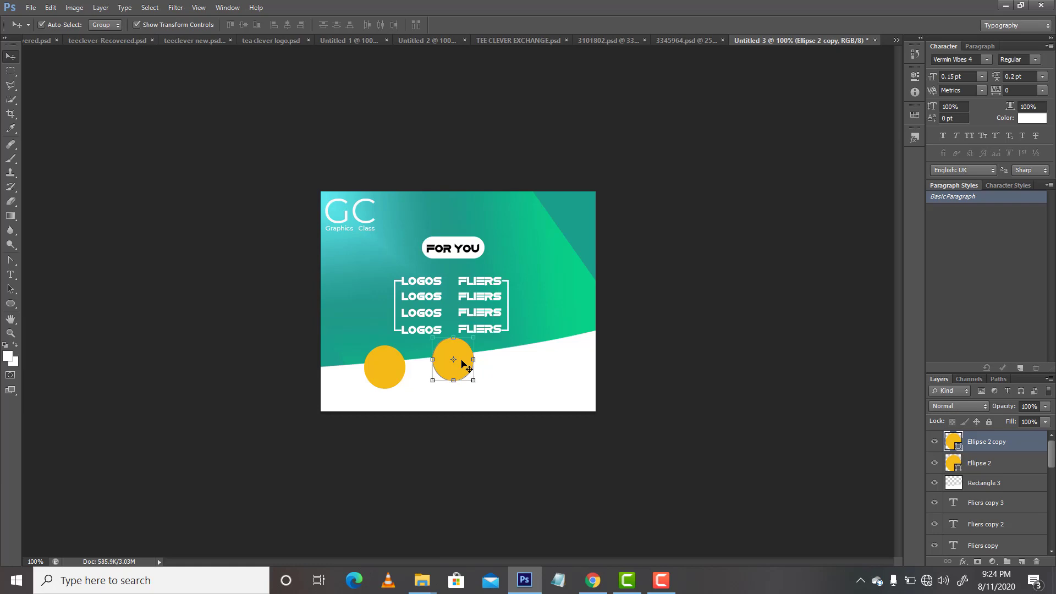
{"action": "key", "text": "Up"}
{"action": "key", "text": "Up"}
{"action": "key", "text": "Up"}
{"action": "key", "text": "Up"}
{"action": "key", "text": "Up"}
{"action": "key", "text": "Up"}
{"action": "key", "text": "Up"}
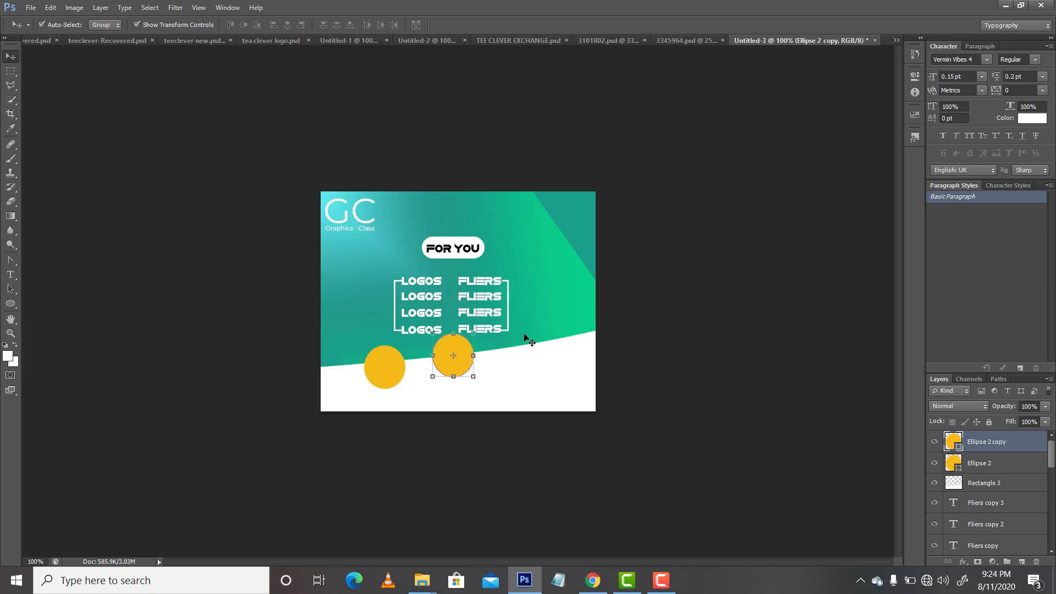
Duplicate the middle circle and place the copy higher on the band's curved edge, near the flyer's right side.
{"action": "left_click", "coordinate": [527, 378]}
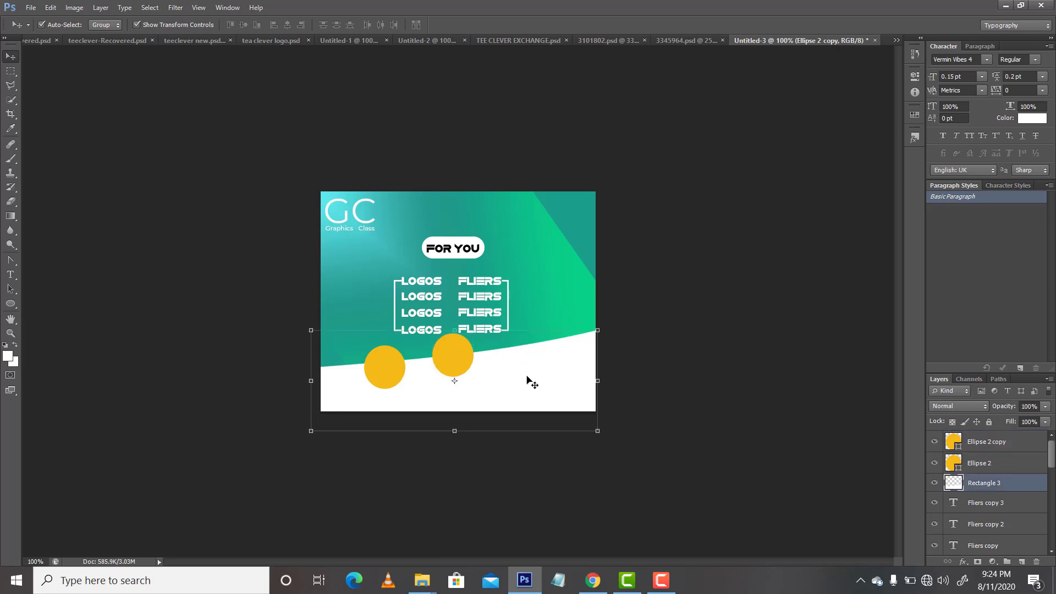
{"action": "left_click", "coordinate": [459, 358]}
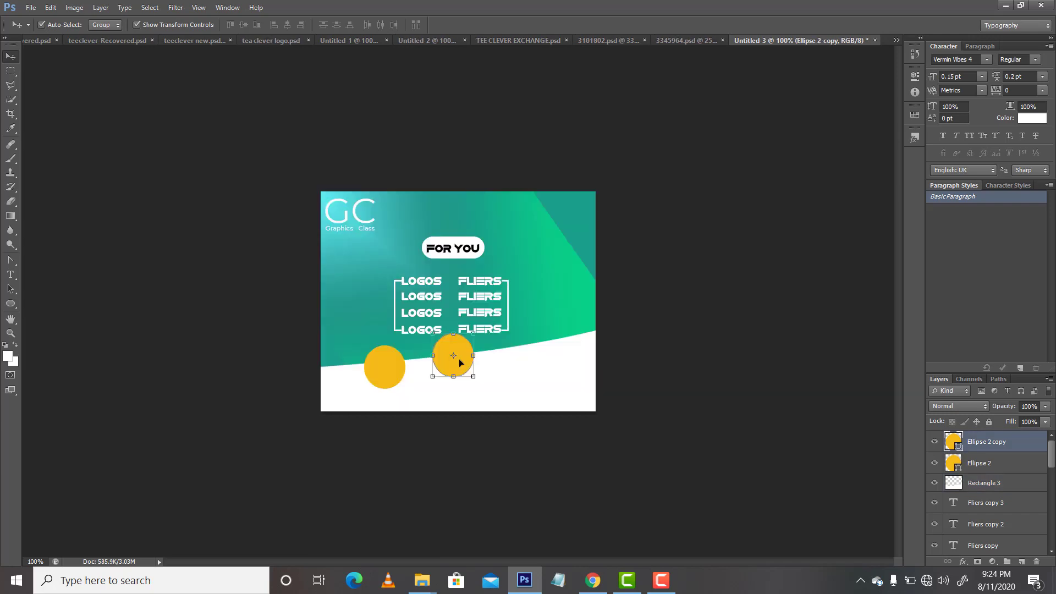
{"action": "key", "text": "ctrl+j"}
{"action": "left_click_drag", "start_coordinate": [462, 368], "coordinate": [545, 354]}
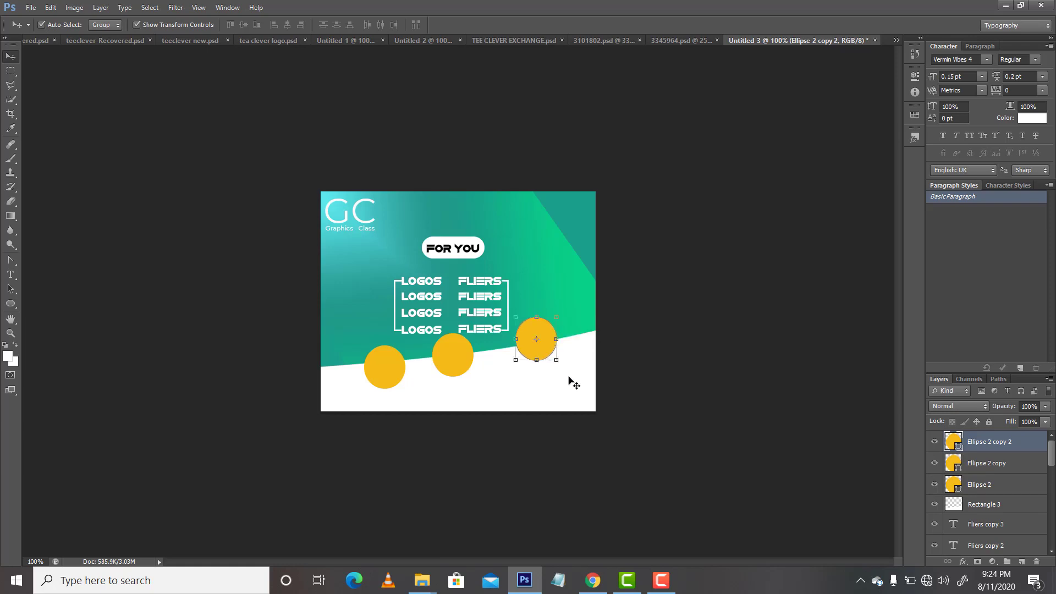
{"action": "left_click", "coordinate": [666, 379]}
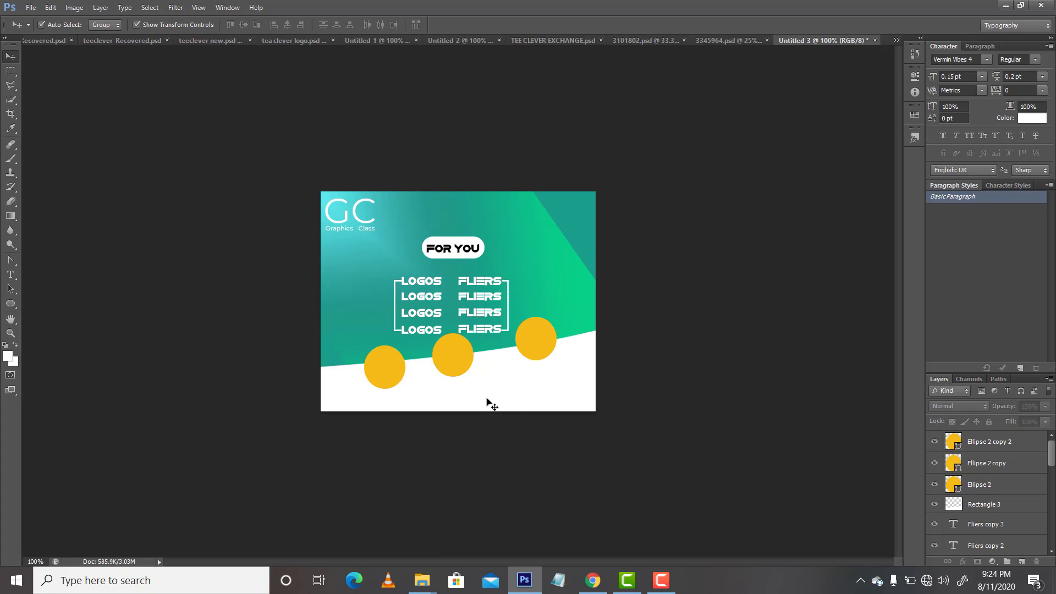
Fill all three yellow-orange circles with the white foreground color.
{"action": "left_click", "coordinate": [539, 354]}
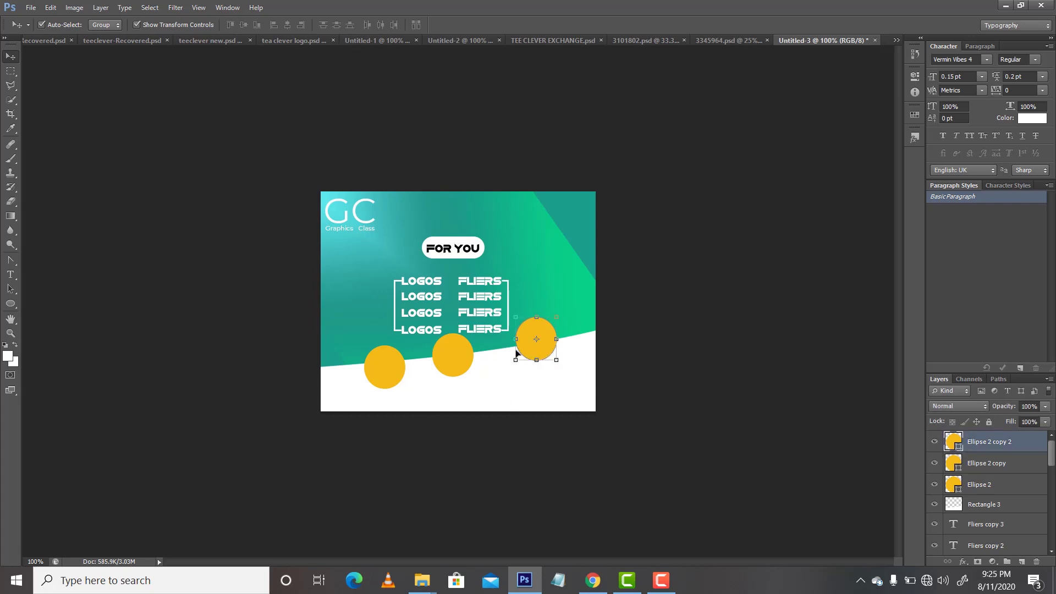
{"action": "key", "text": "alt+BackSpace"}
{"action": "left_click", "coordinate": [457, 358]}
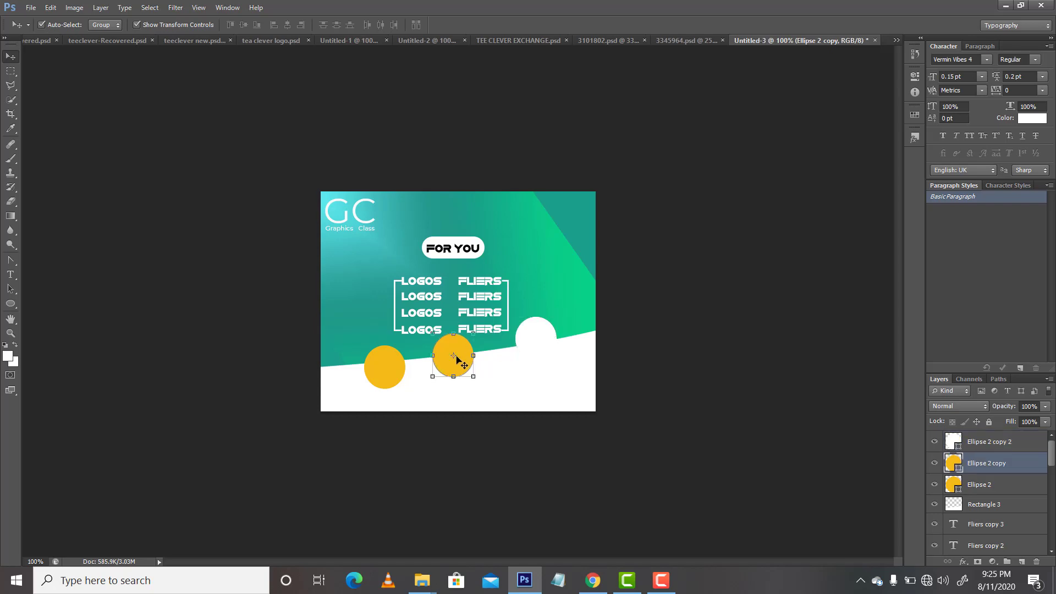
{"action": "key", "text": "alt+BackSpace"}
{"action": "left_click", "coordinate": [376, 378]}
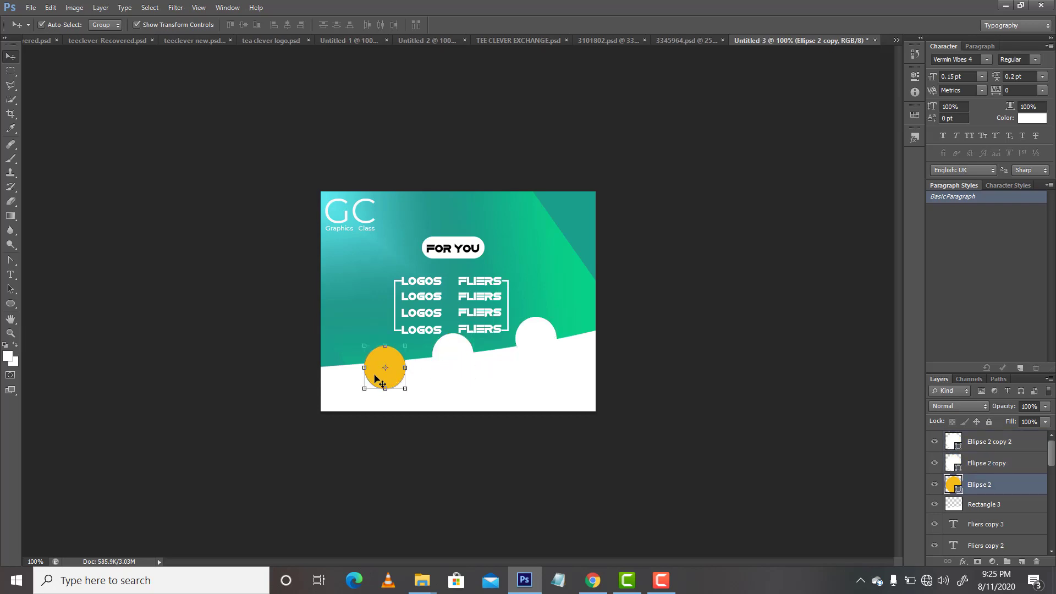
{"action": "key", "text": "alt+BackSpace"}
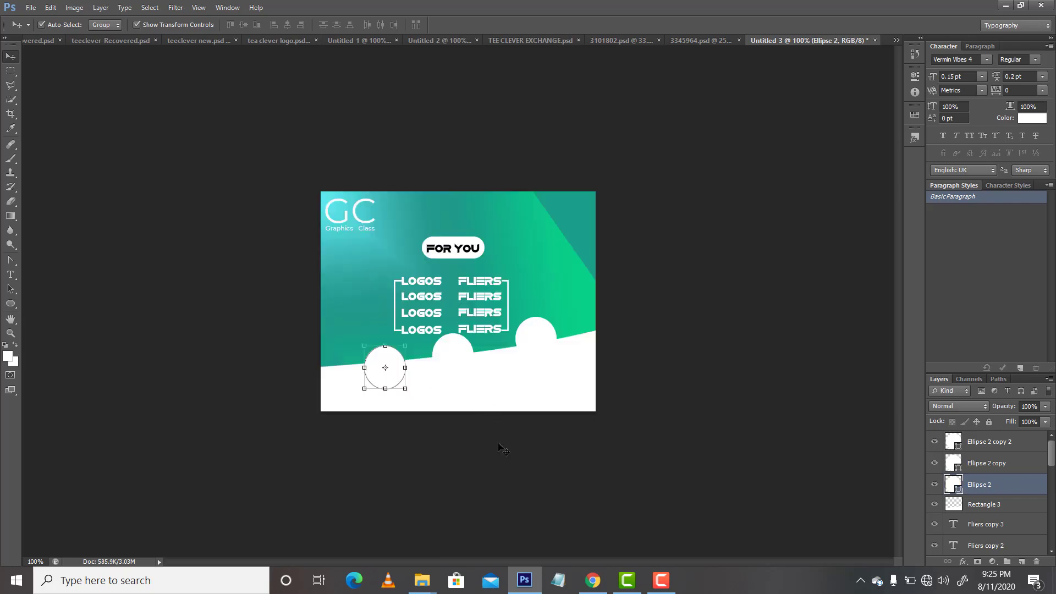
{"action": "left_click", "coordinate": [503, 449]}
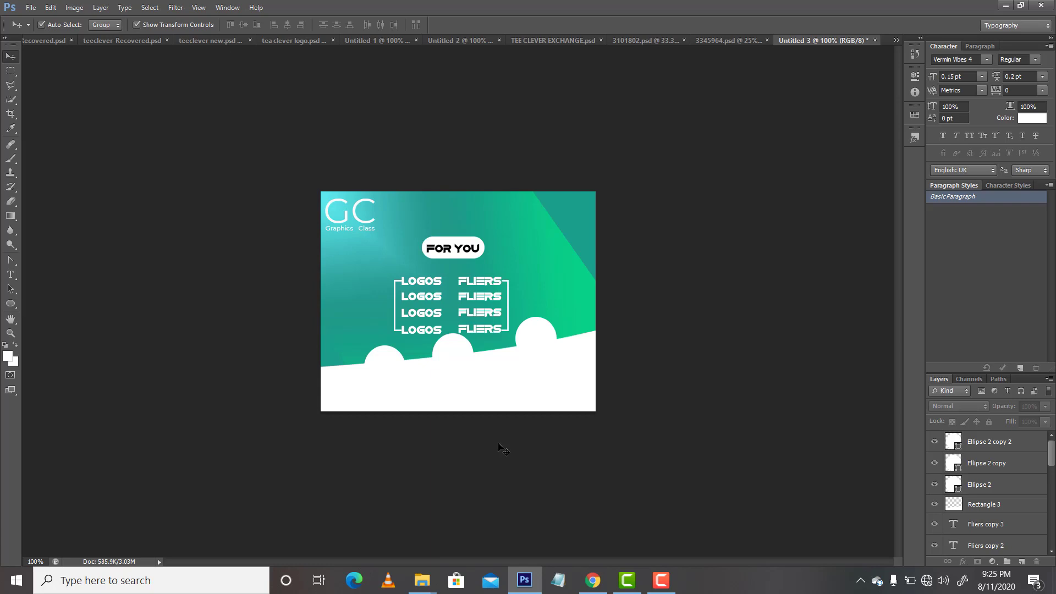
Recolor the middle circle with the green 0dc088 sampled from the flyer's background.
{"action": "left_click", "coordinate": [460, 367]}
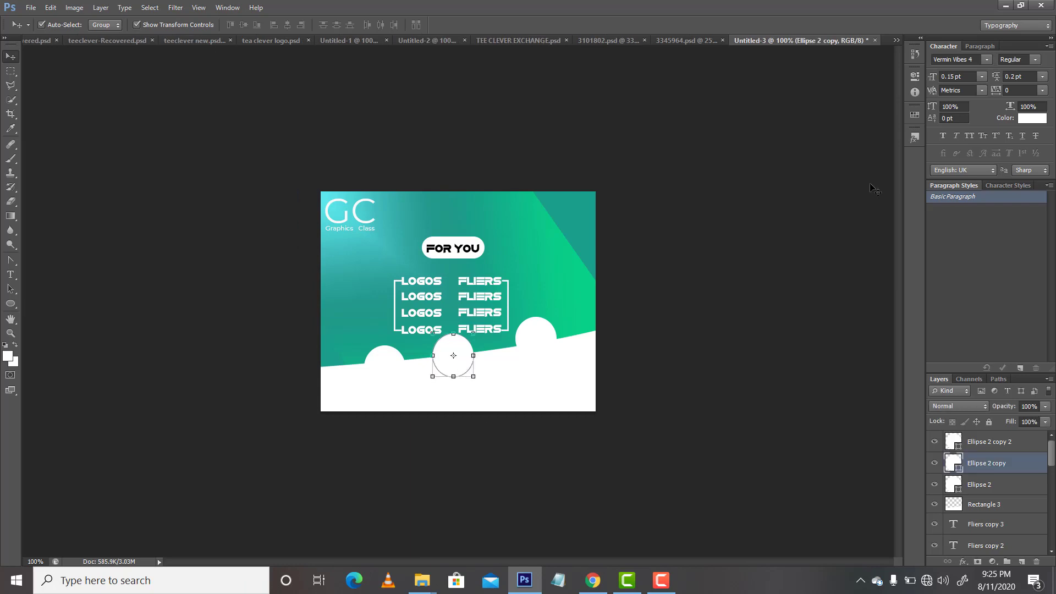
{"action": "left_click", "coordinate": [1027, 121]}
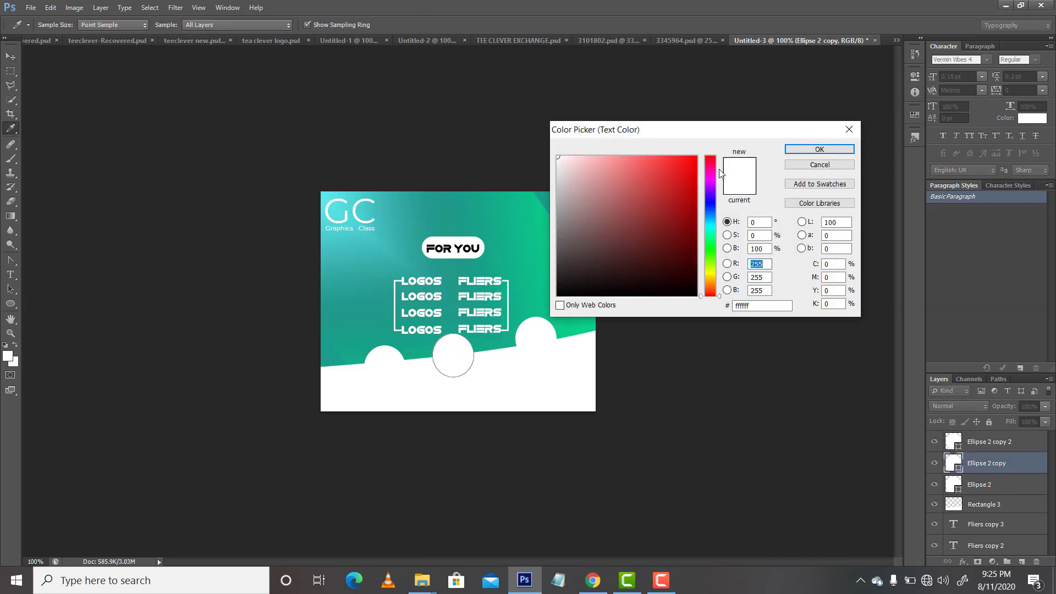
{"action": "left_click", "coordinate": [539, 242]}
{"action": "key", "text": "Return"}
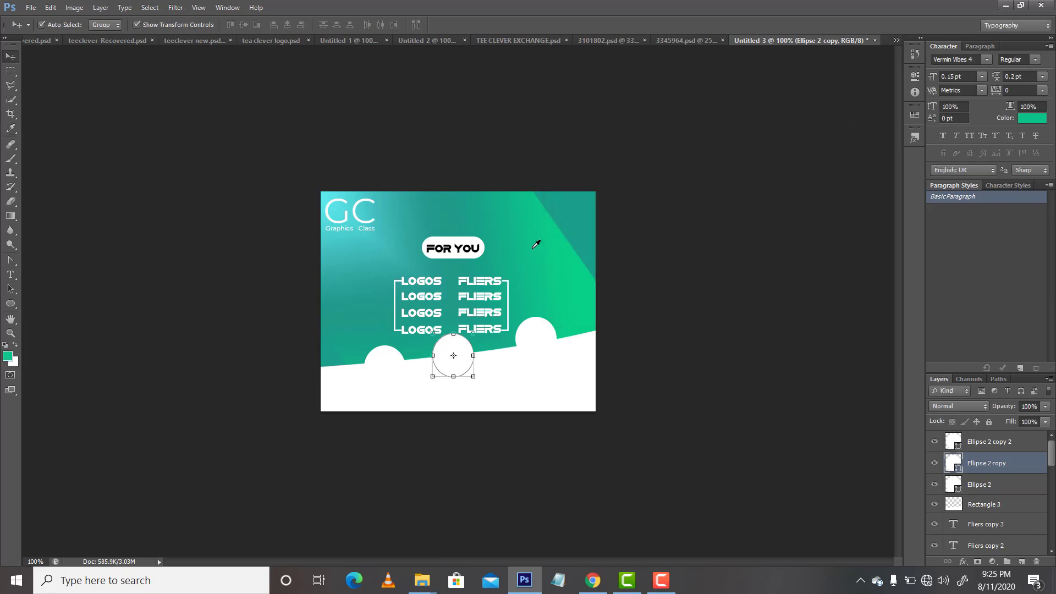
{"action": "key", "text": "alt+BackSpace"}
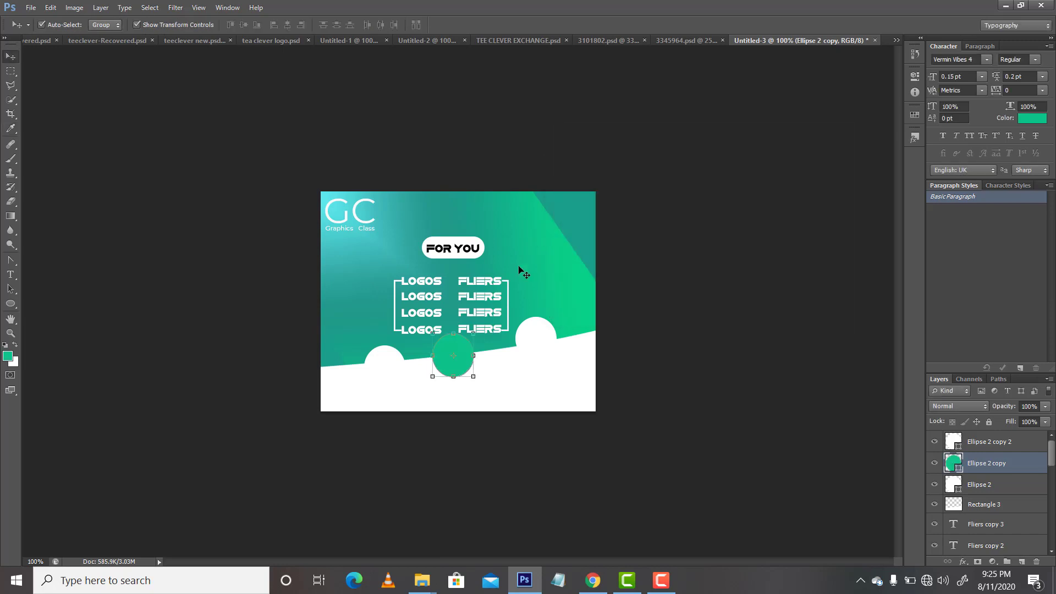
{"action": "left_click", "coordinate": [536, 394]}
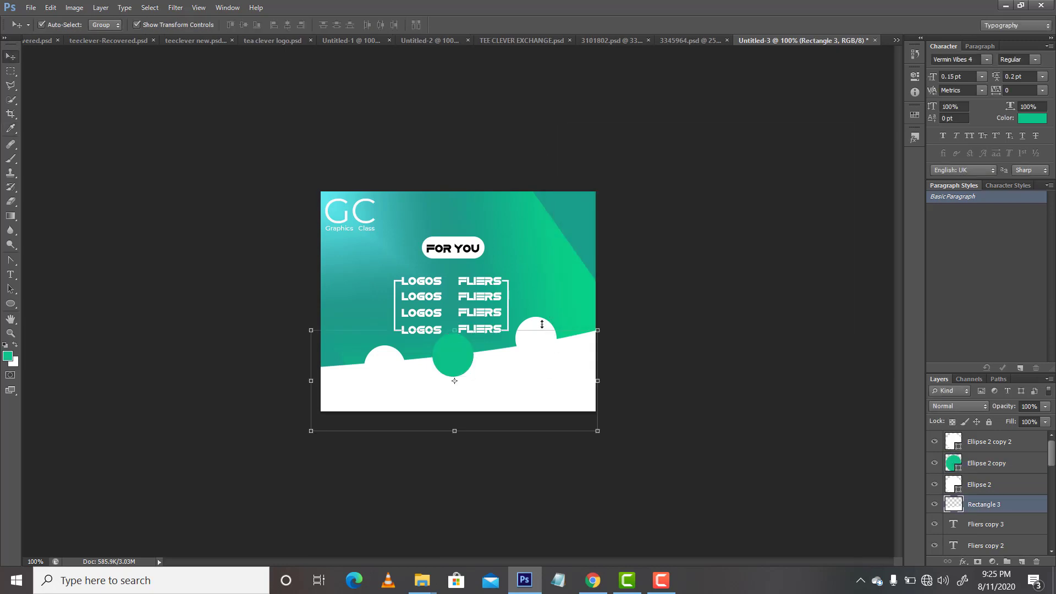
Recolor the rightmost circle with the teal 3bb7b3 sampled from the background beside the FOR YOU badge.
{"action": "left_click", "coordinate": [549, 325]}
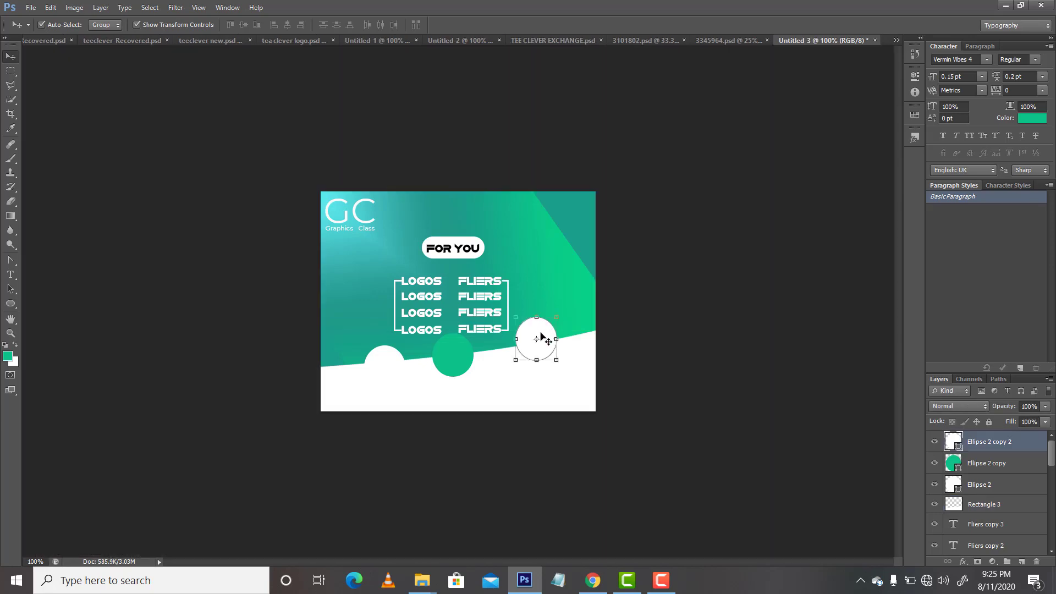
{"action": "left_click", "coordinate": [1023, 120]}
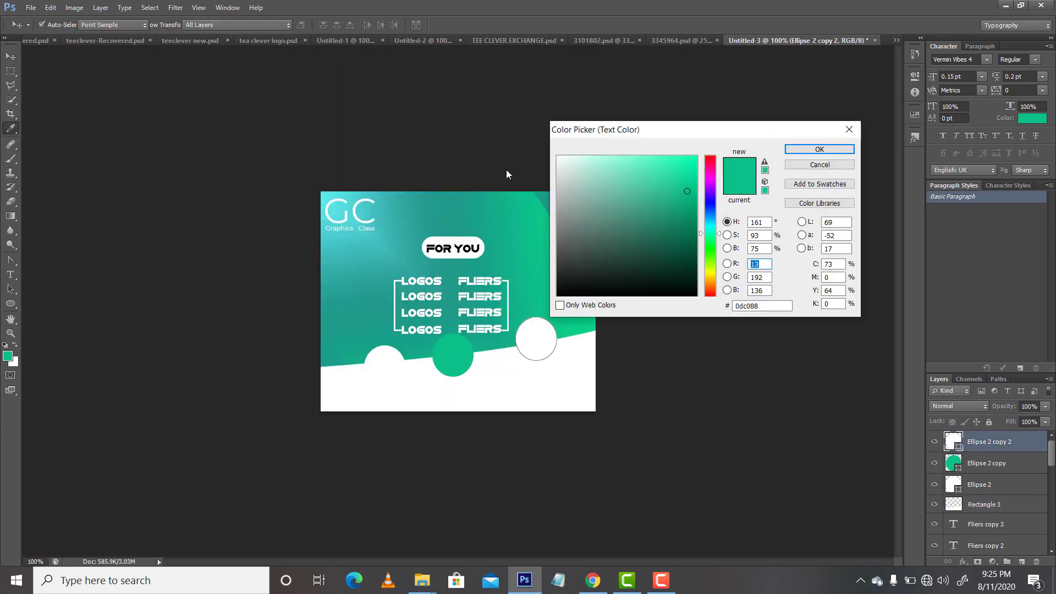
{"action": "left_click", "coordinate": [390, 249]}
{"action": "key", "text": "Return"}
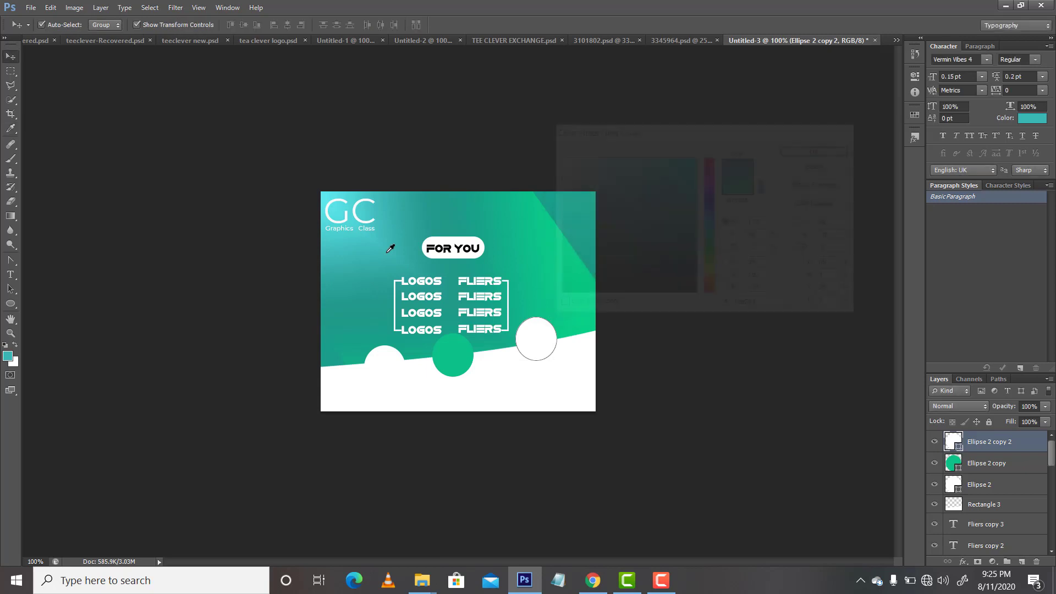
{"action": "left_click", "coordinate": [379, 361]}
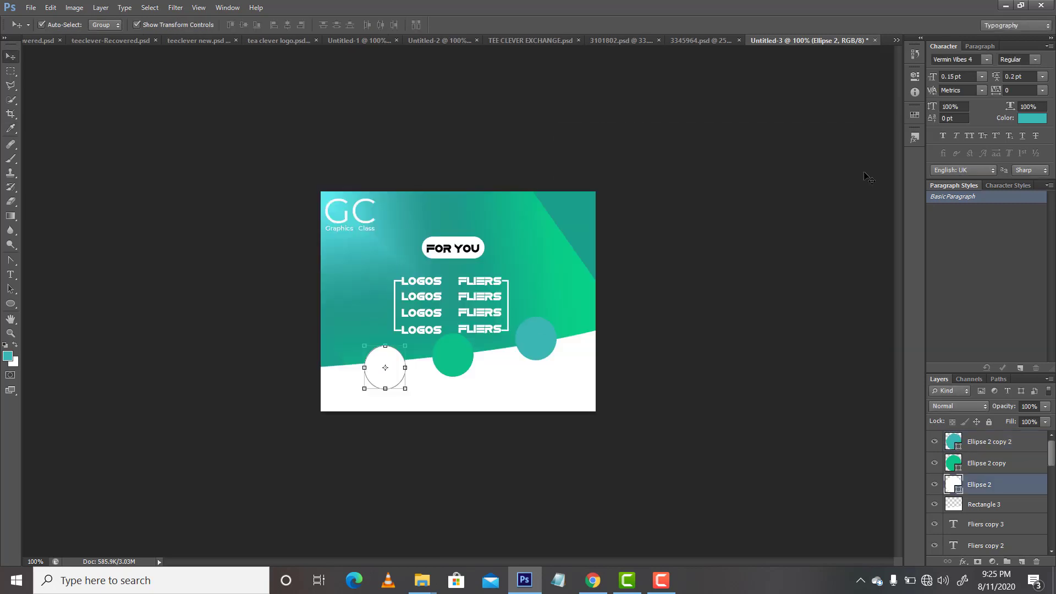
{"action": "left_click", "coordinate": [795, 303]}
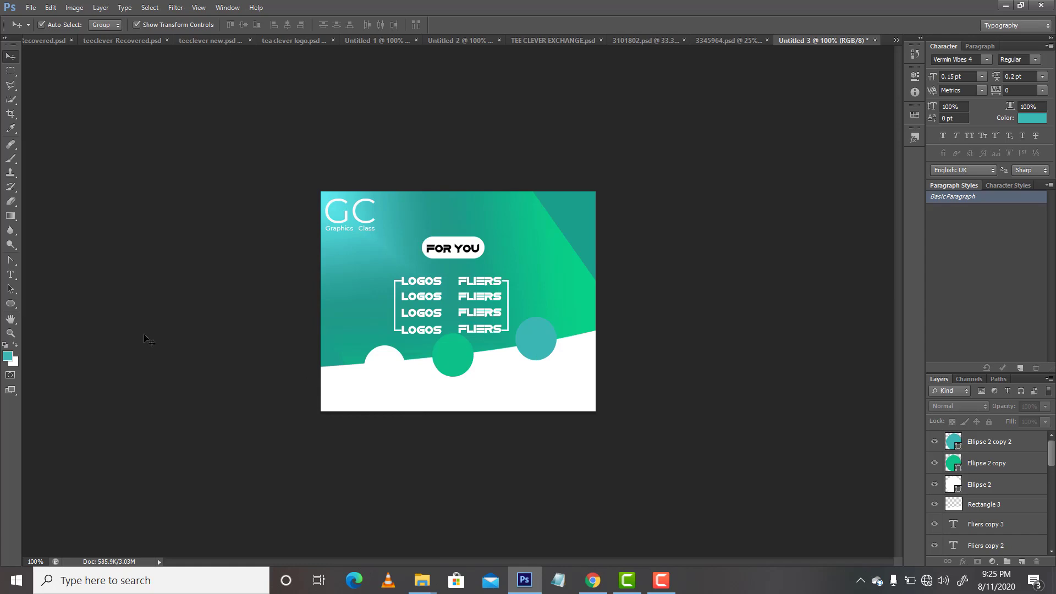
{"action": "left_click", "coordinate": [10, 304]}
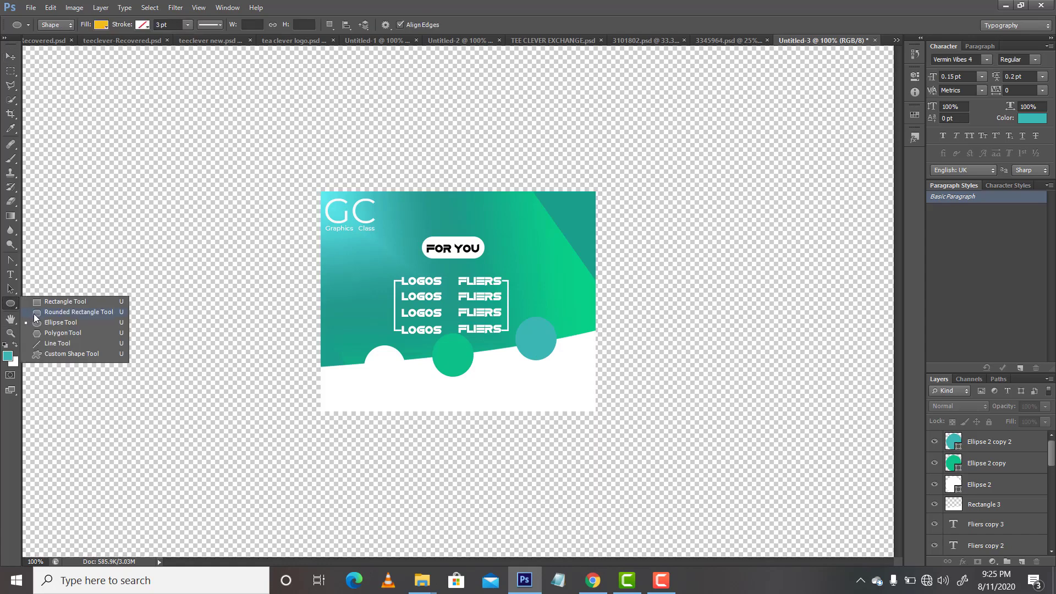
{"action": "left_click", "coordinate": [34, 313]}
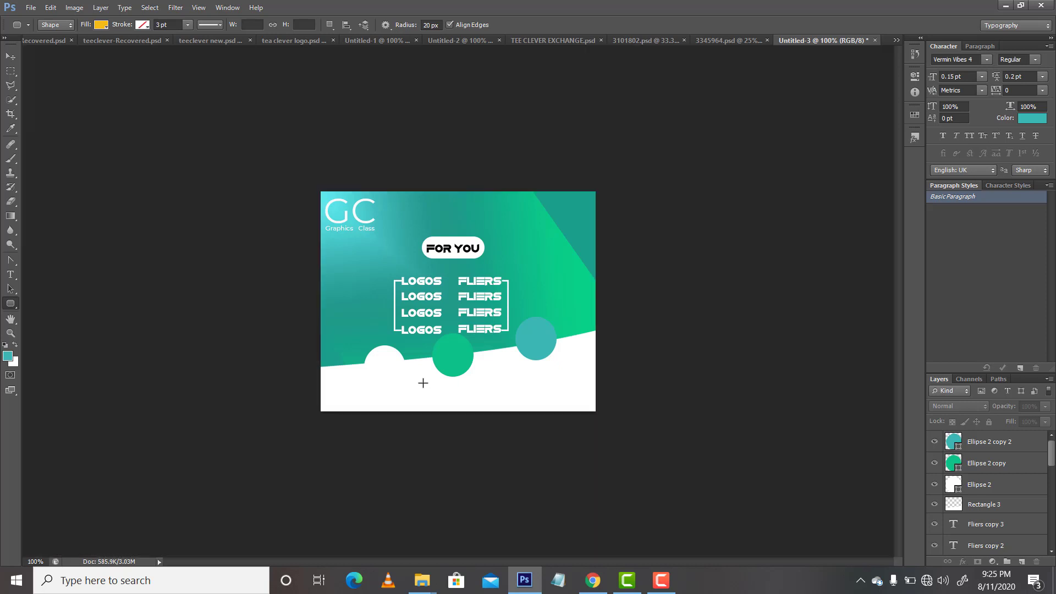
{"action": "left_click_drag", "start_coordinate": [424, 383], "coordinate": [451, 390]}
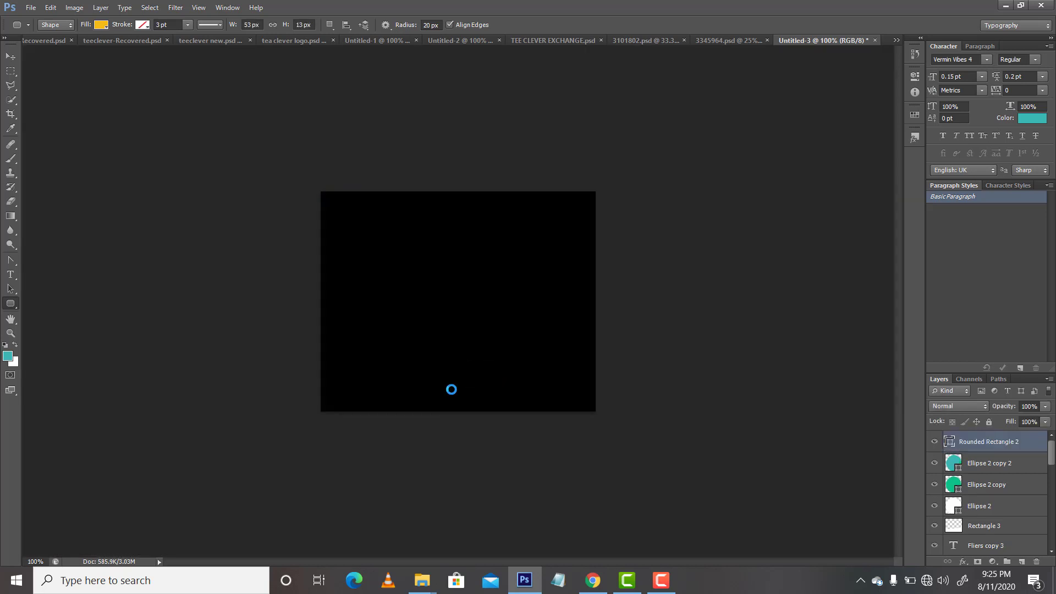
{"action": "key", "text": "ctrl+z"}
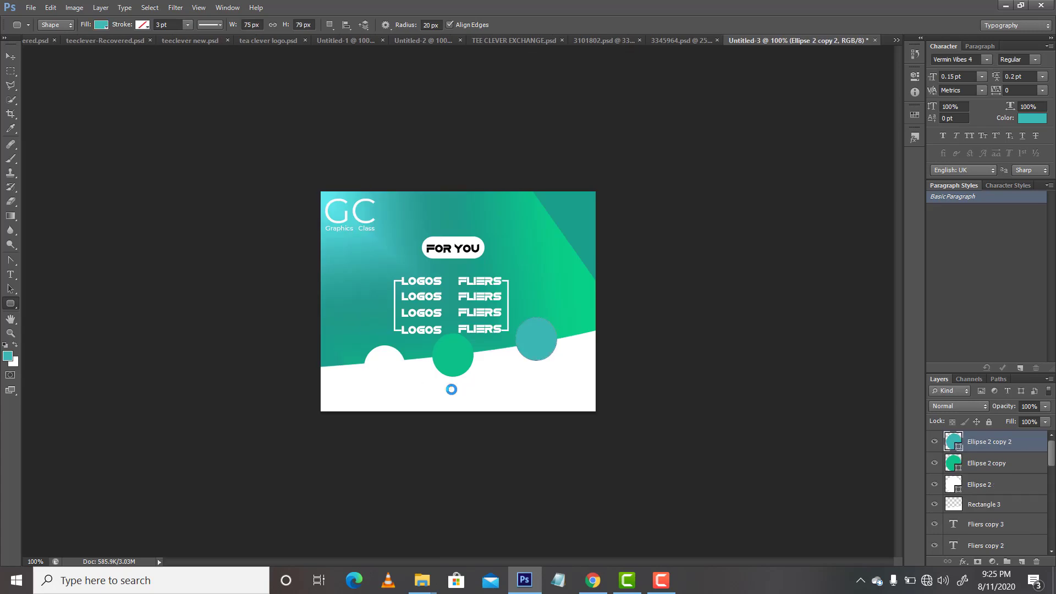
Draw a teal square-cornered rectangle about 76 × 18 px on the white band below the middle circle.
{"action": "right_click", "coordinate": [14, 303]}
{"action": "left_click", "coordinate": [36, 302]}
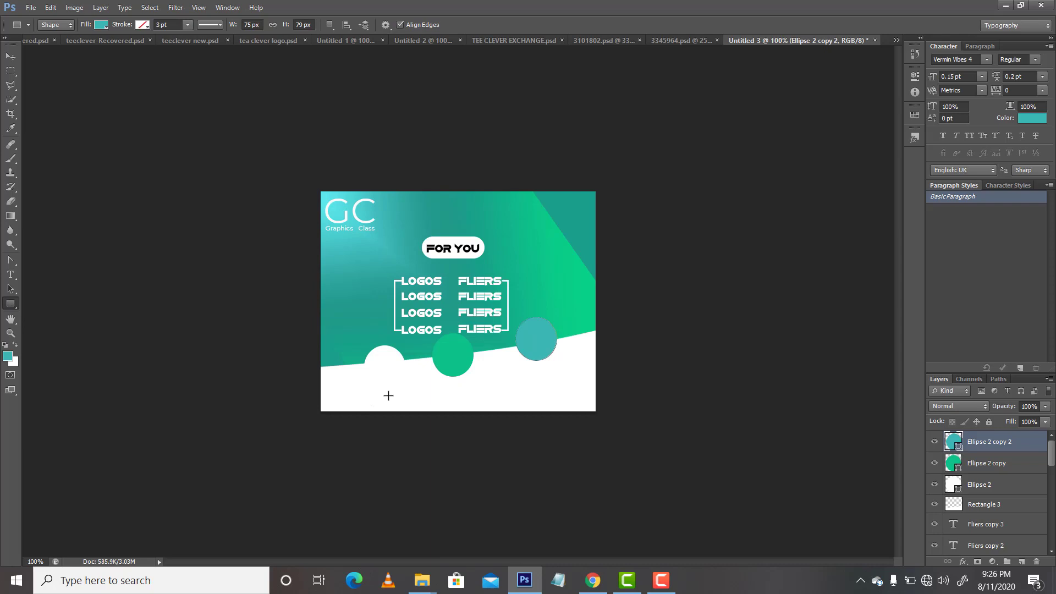
{"action": "left_click_drag", "start_coordinate": [410, 383], "coordinate": [450, 393]}
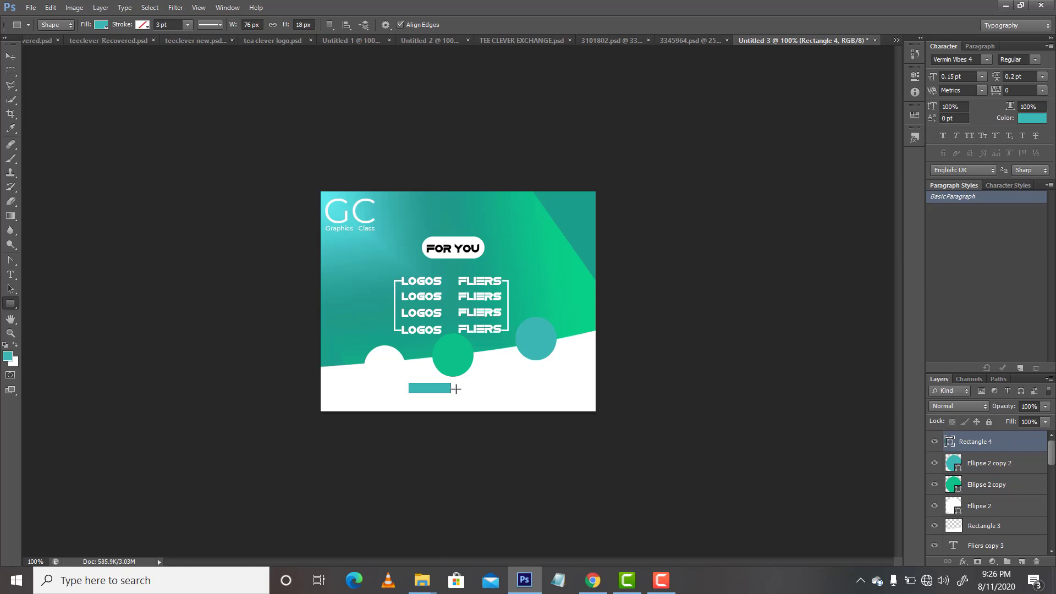
Duplicate the teal rectangle and align the copy end to end with the original's right side.
{"action": "key", "text": "v"}
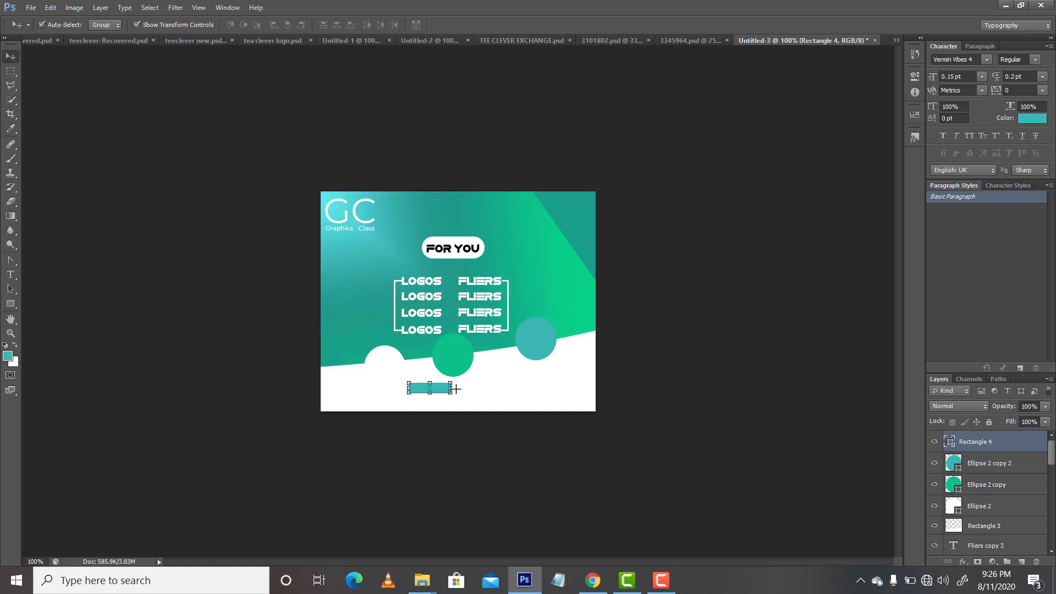
{"action": "key", "text": "ctrl+j"}
{"action": "left_click_drag", "start_coordinate": [444, 390], "coordinate": [484, 391]}
{"action": "key", "text": "Down"}
{"action": "key", "text": "Down"}
{"action": "key", "text": "Down"}
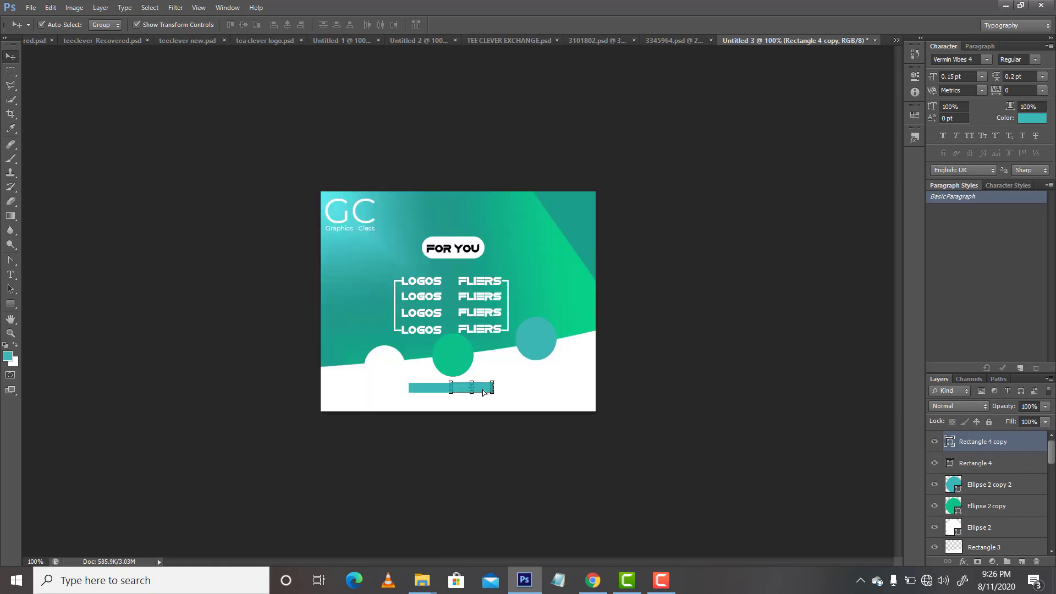
Narrow the duplicated teal rectangle to about 55% of its width, keeping its left edge against the original.
{"action": "left_click", "coordinate": [520, 398]}
{"action": "left_click", "coordinate": [487, 391]}
{"action": "left_click_drag", "start_coordinate": [492, 390], "coordinate": [475, 389]}
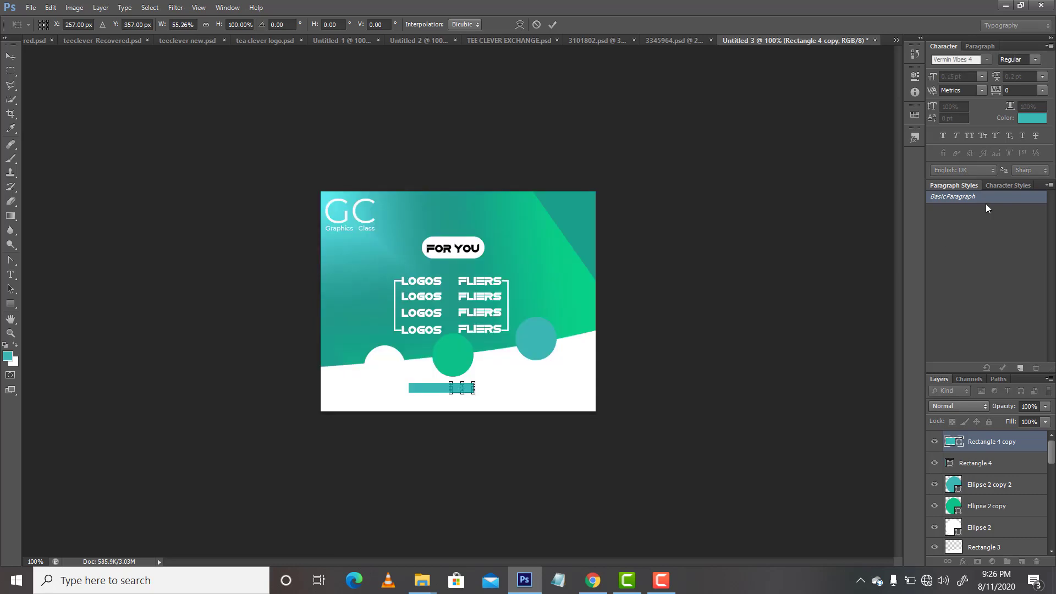
{"action": "key", "text": "Return"}
Recolor the shortened right bar segment with the green 0dc088 sampled from the middle circle.
{"action": "left_click", "coordinate": [1042, 119]}
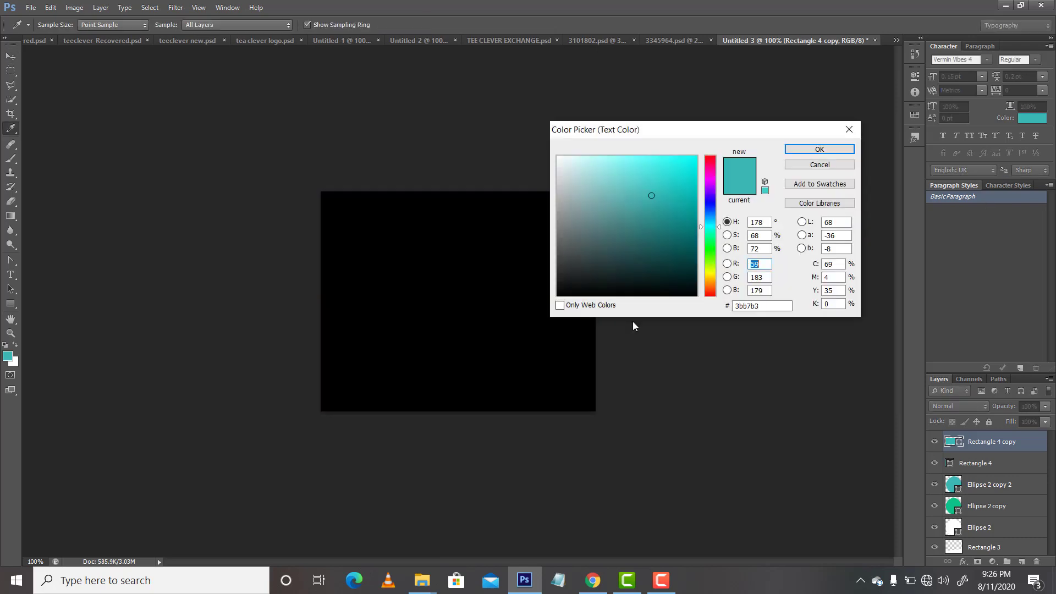
{"action": "left_click", "coordinate": [559, 378]}
{"action": "key", "text": "Return"}
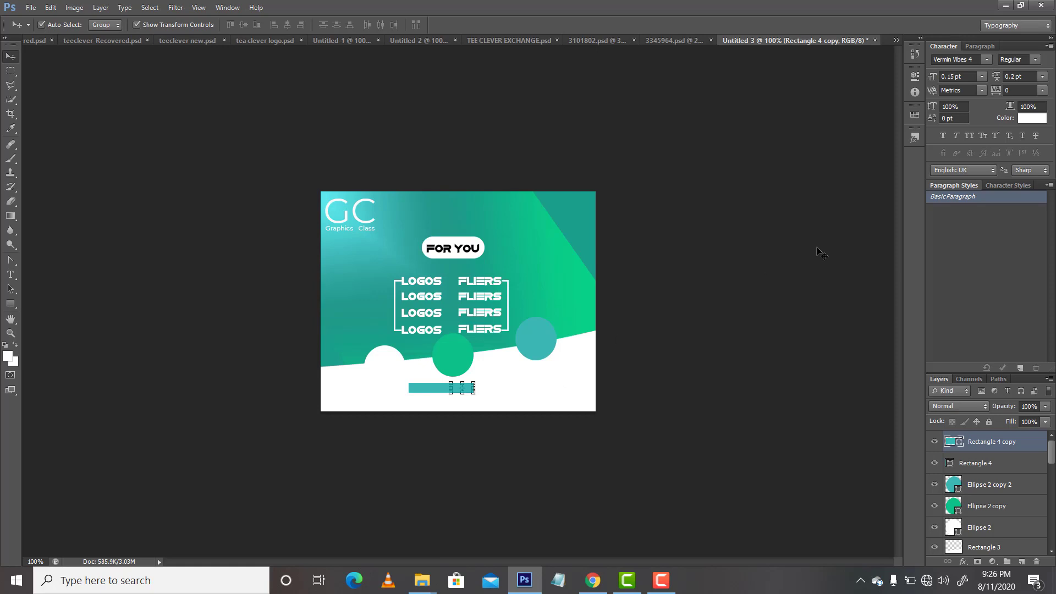
{"action": "left_click", "coordinate": [1026, 120]}
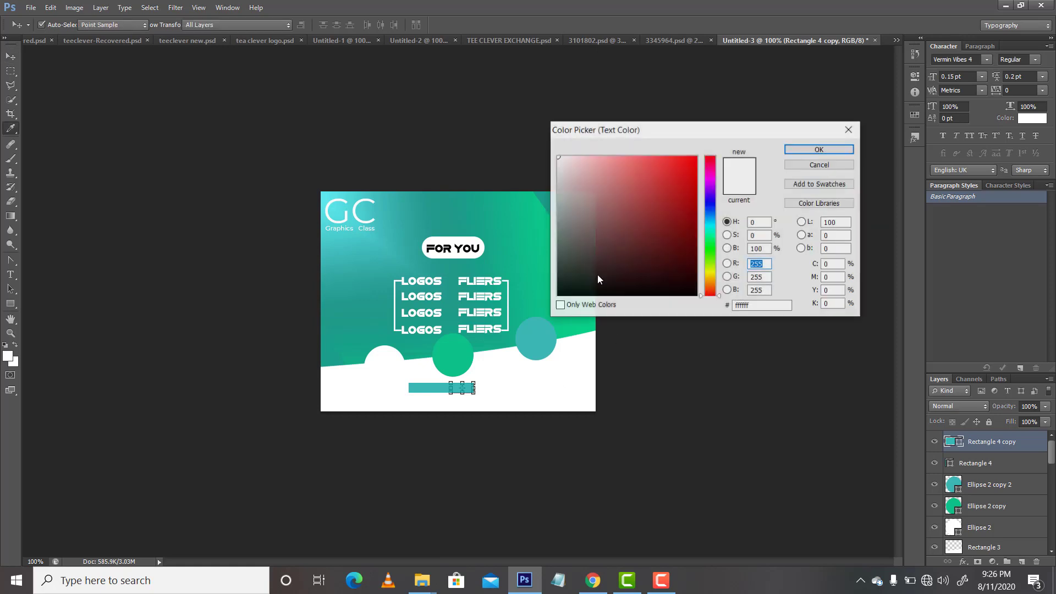
{"action": "left_click", "coordinate": [458, 354]}
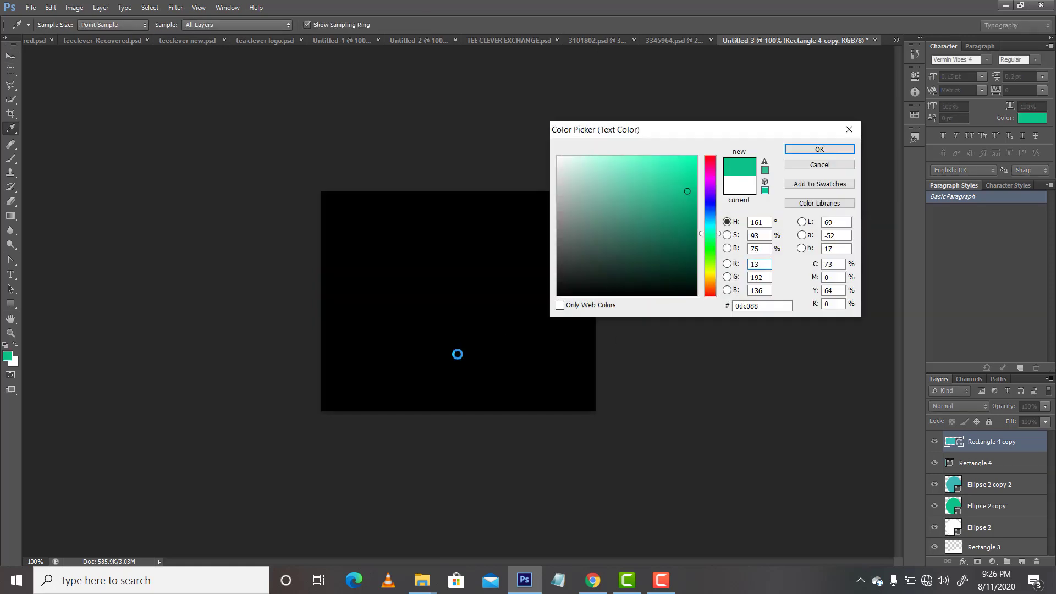
{"action": "key", "text": "Return"}
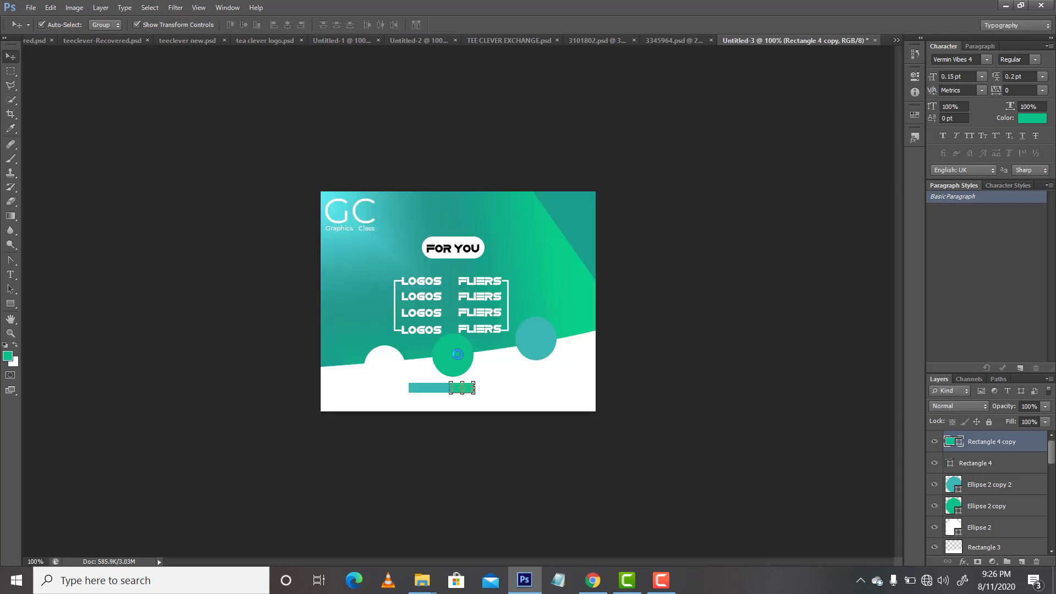
Fill the left bar segment with the same green as the right one.
{"action": "left_click", "coordinate": [504, 407]}
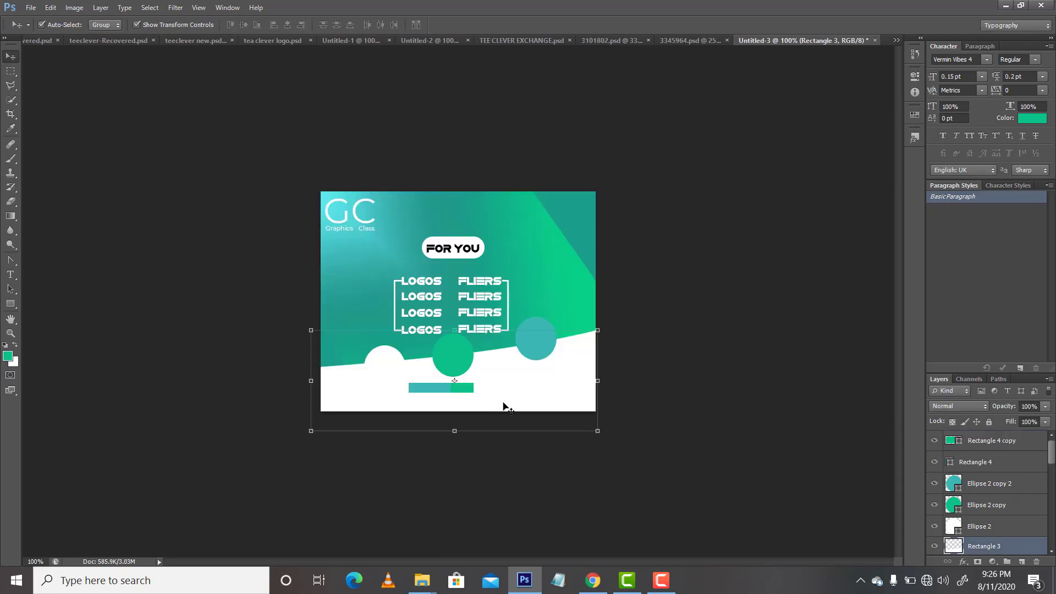
{"action": "left_click", "coordinate": [435, 392]}
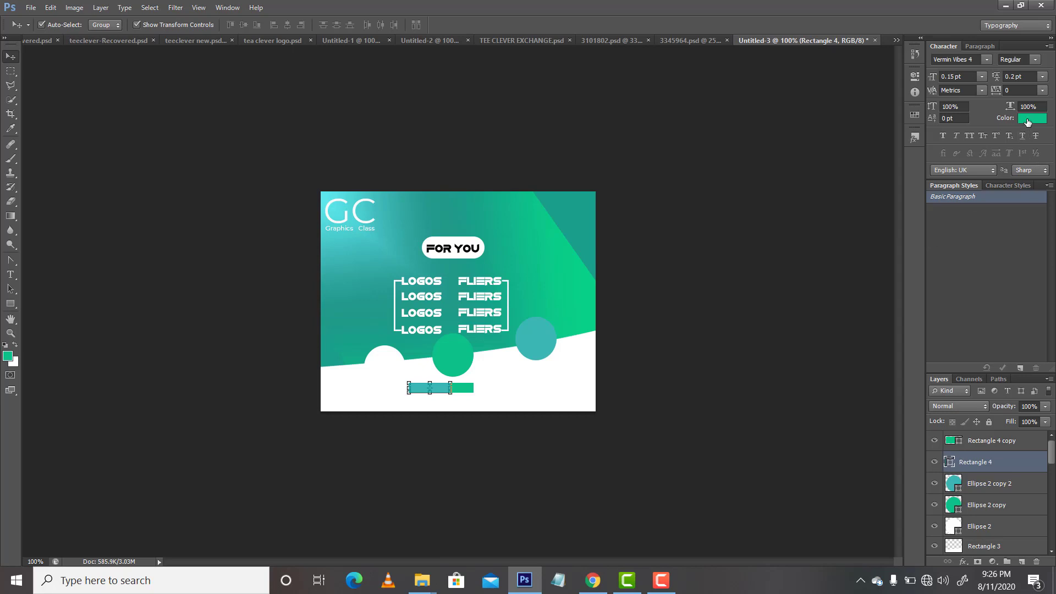
{"action": "key", "text": "alt+BackSpace"}
Recolor the right bar segment with the white ffffff sampled from the bottom band.
{"action": "left_click", "coordinate": [468, 391]}
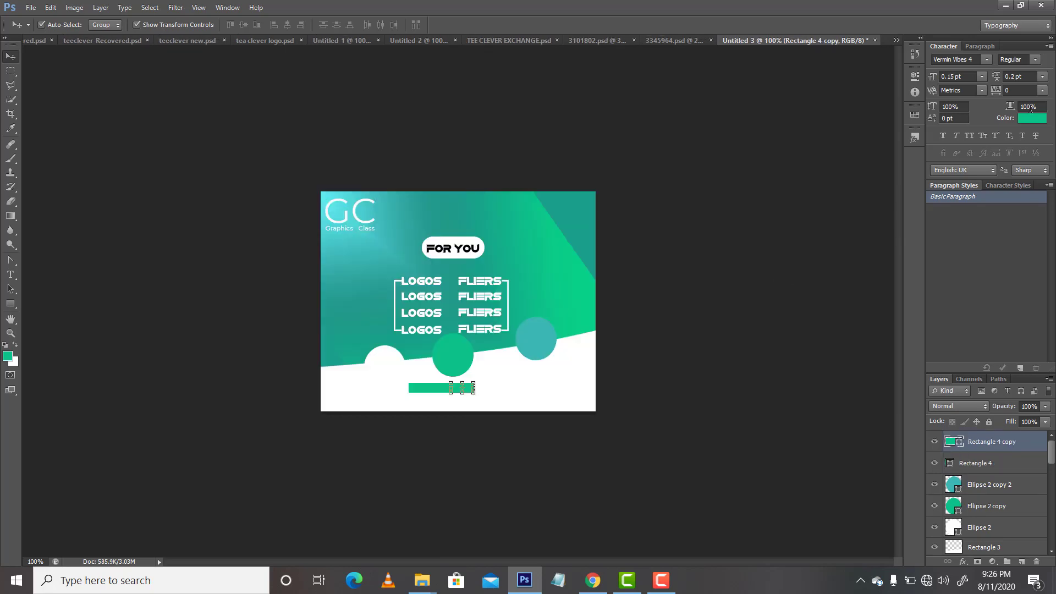
{"action": "left_click", "coordinate": [1027, 120]}
{"action": "left_click", "coordinate": [532, 388]}
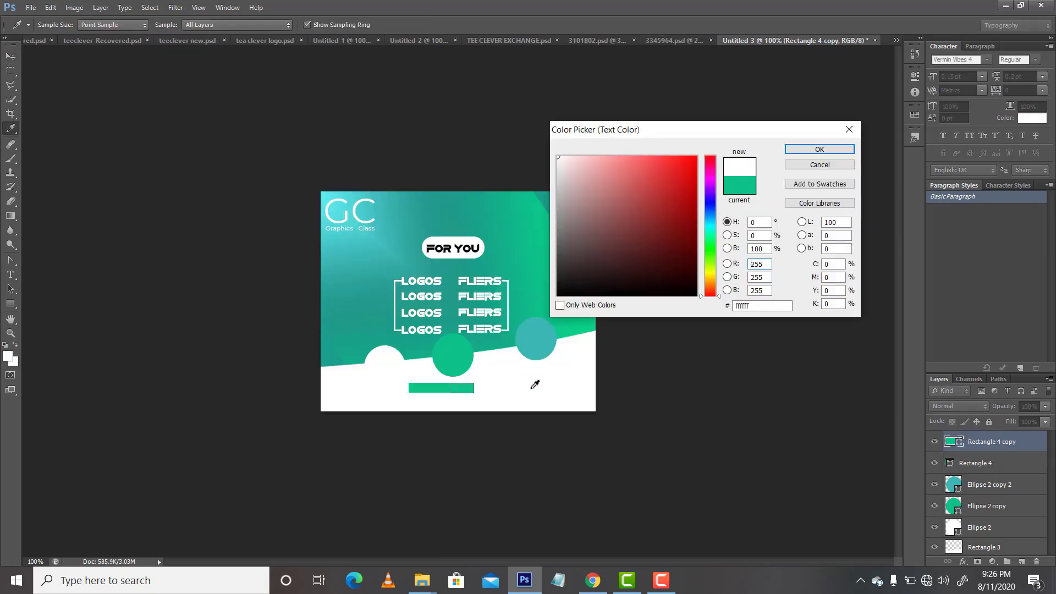
{"action": "key", "text": "Return"}
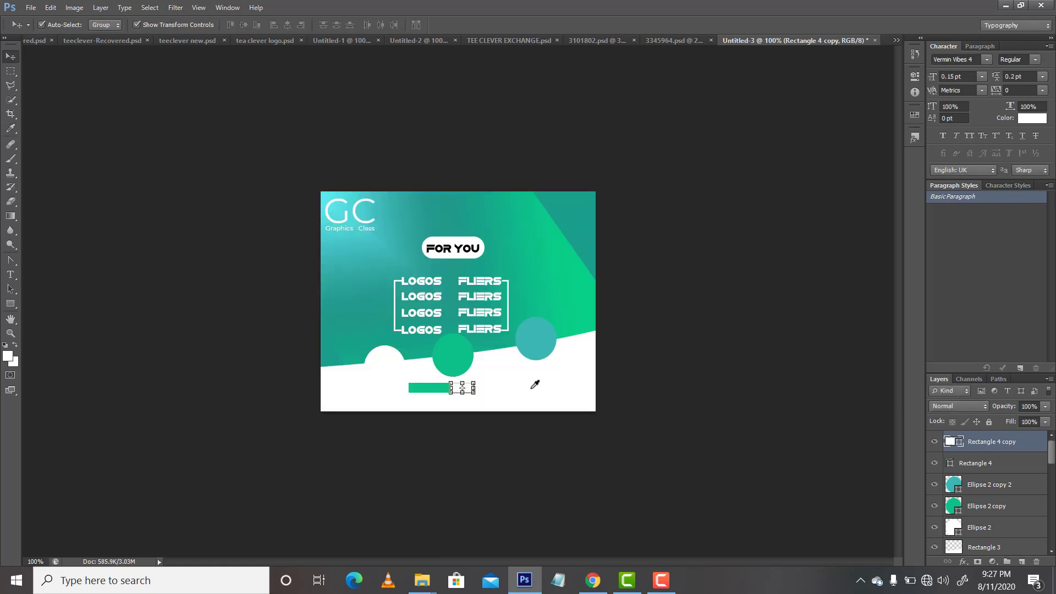
Give the white bar segment a green outline with a stroke width of 0.01 pt.
{"action": "left_click", "coordinate": [10, 303]}
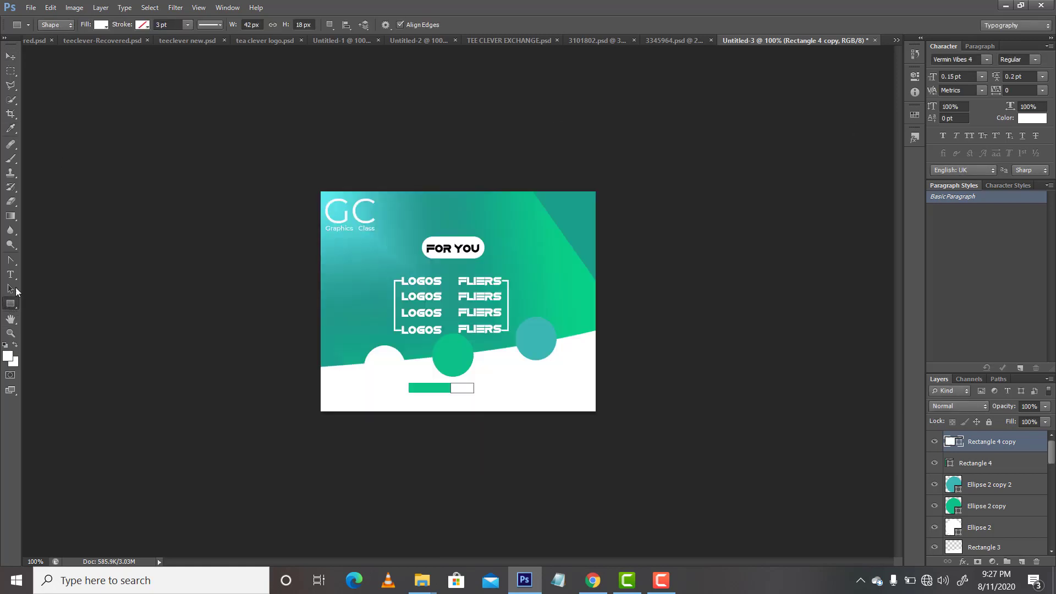
{"action": "left_click", "coordinate": [142, 25]}
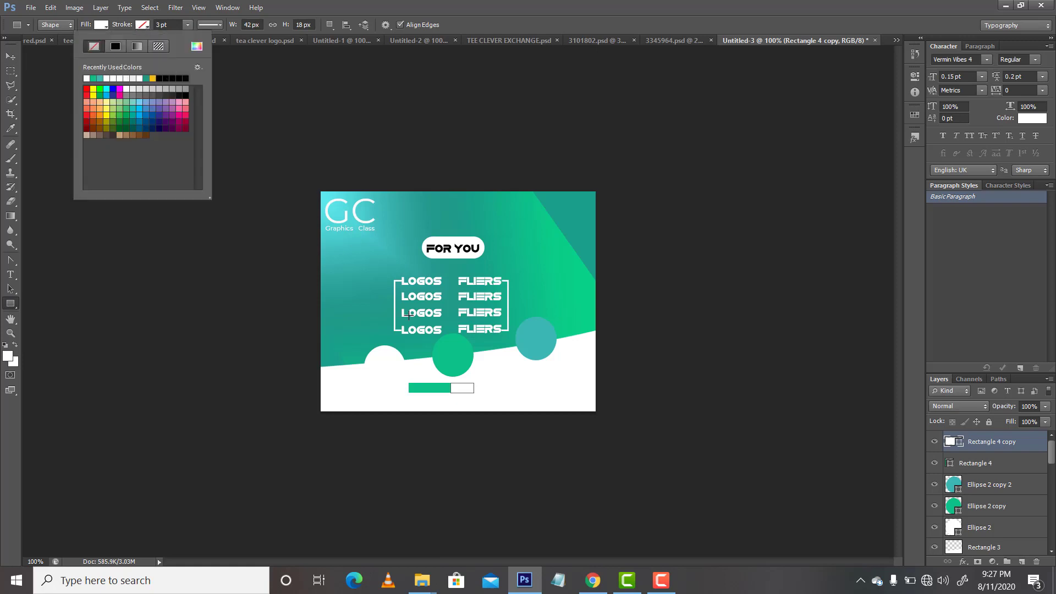
{"action": "left_click", "coordinate": [92, 78]}
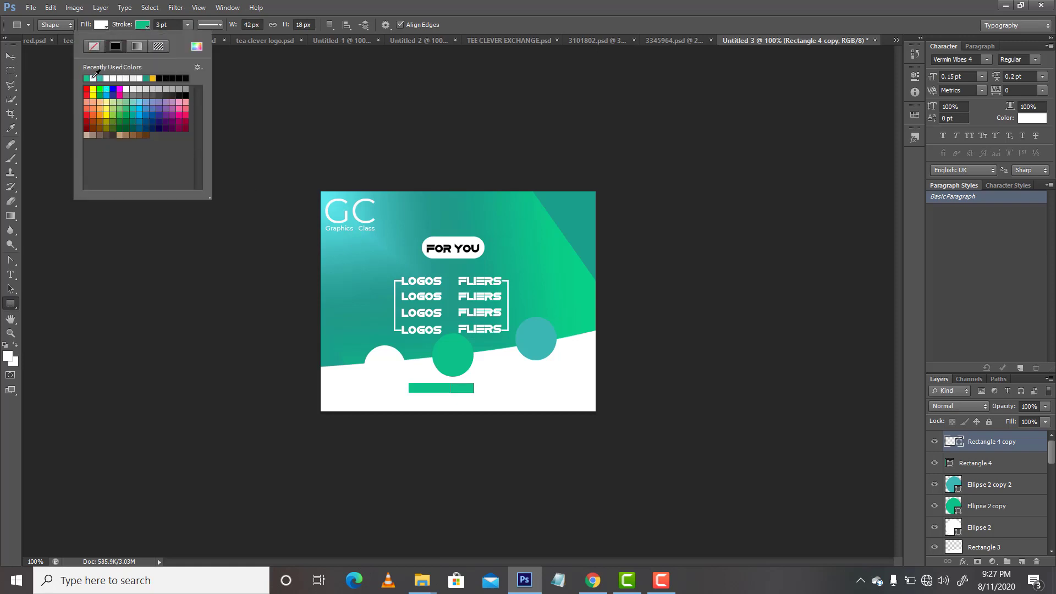
{"action": "left_click", "coordinate": [156, 26]}
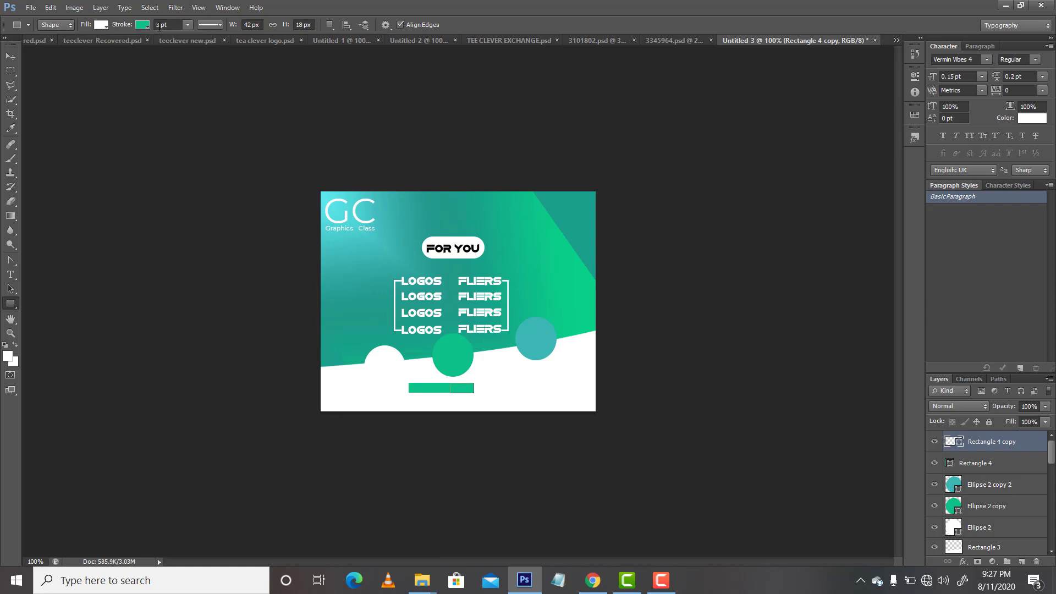
{"action": "left_click", "coordinate": [156, 25]}
{"action": "type", "text": ".01"}
{"action": "key", "text": "Return"}
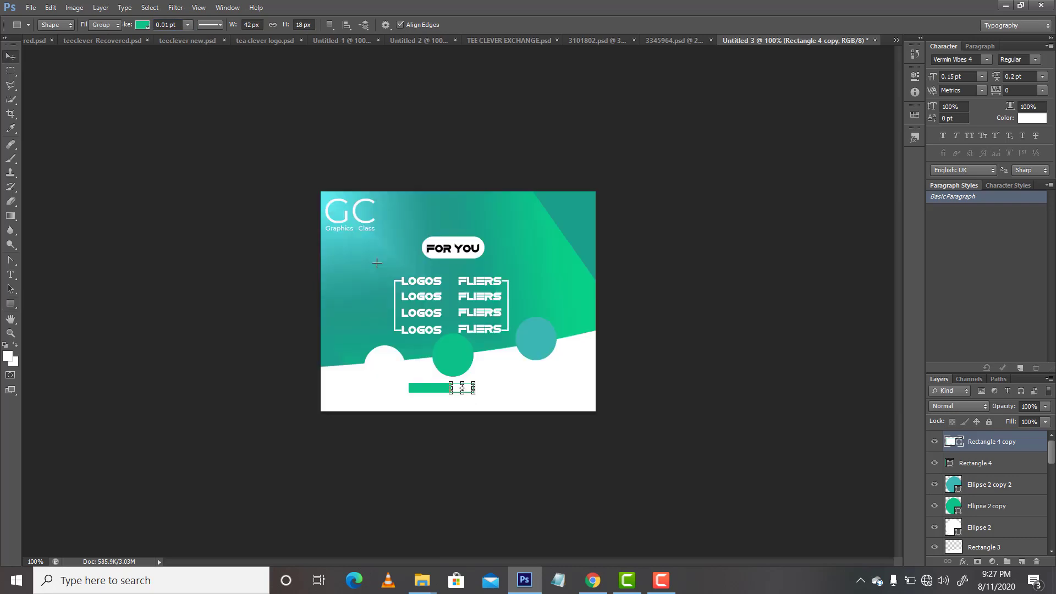
{"action": "key", "text": "v"}
{"action": "left_click", "coordinate": [543, 270]}
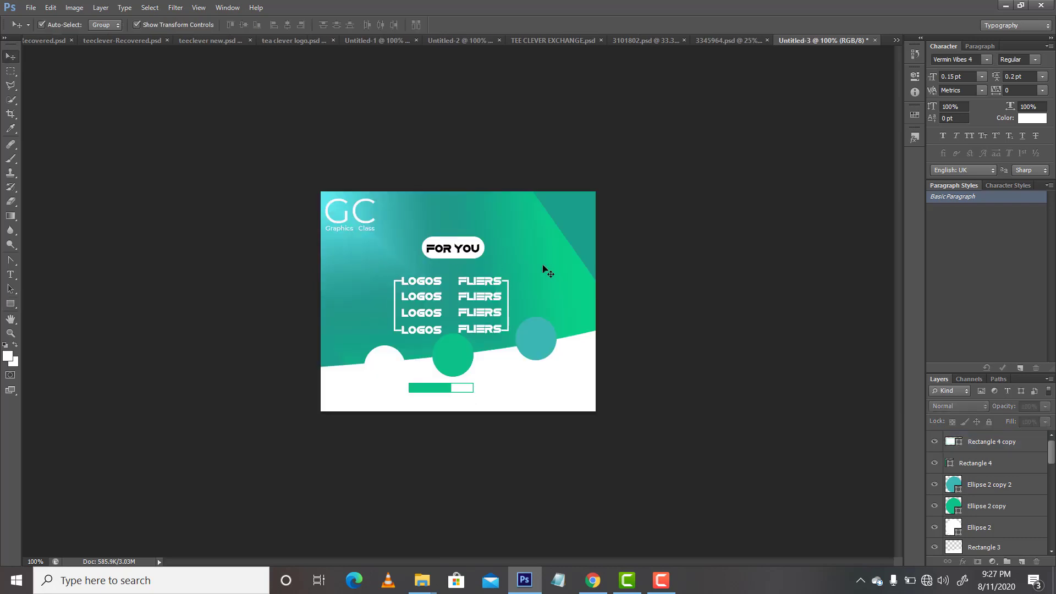
Stretch the outlined white segment upward to about 122% of its height.
{"action": "left_click", "coordinate": [464, 387]}
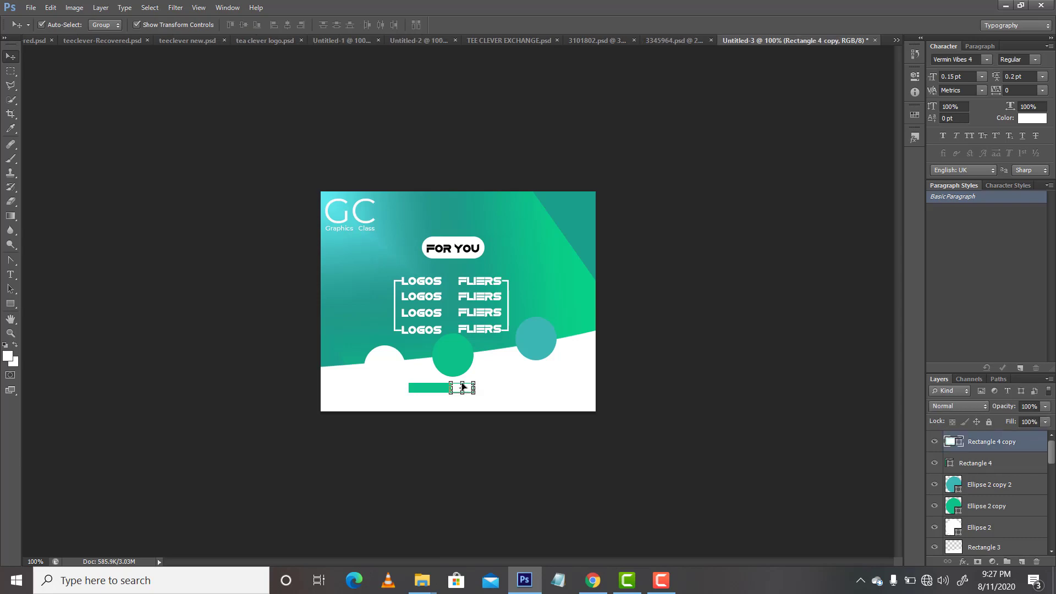
{"action": "left_click_drag", "start_coordinate": [463, 387], "coordinate": [462, 379]}
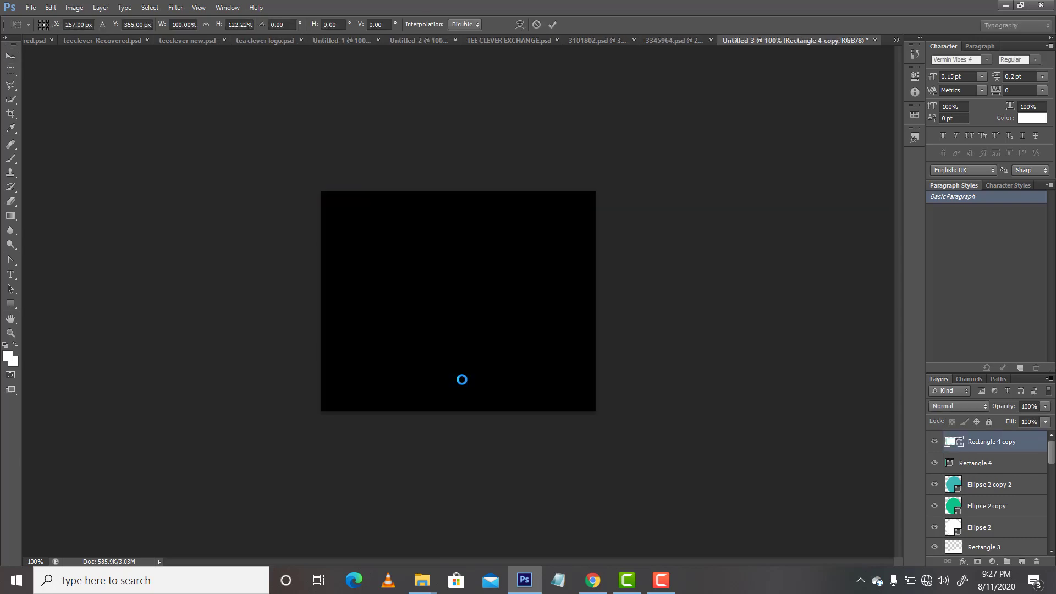
{"action": "key", "text": "Return"}
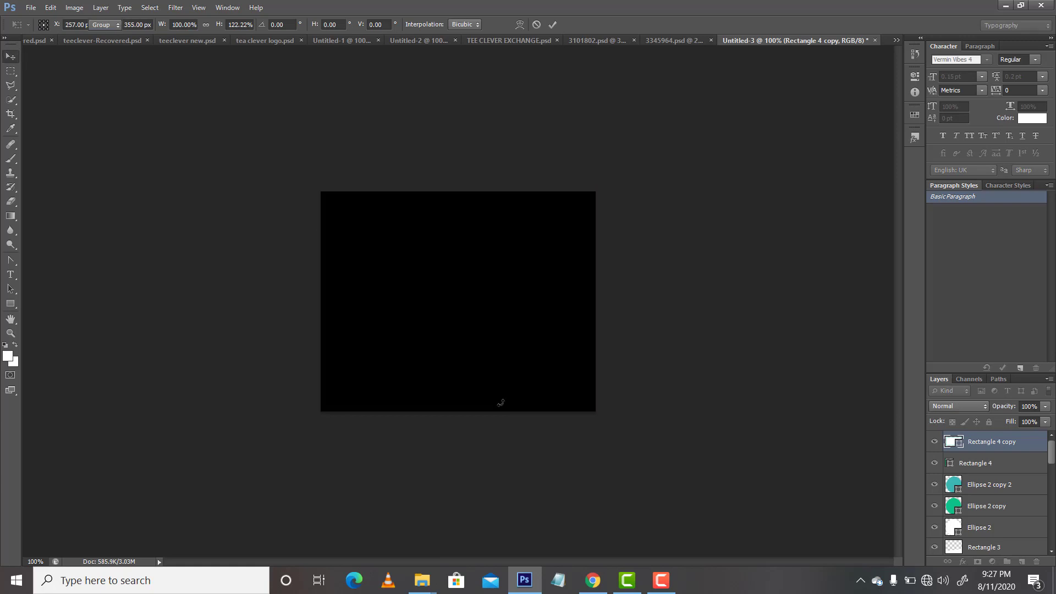
{"action": "key", "text": "a"}
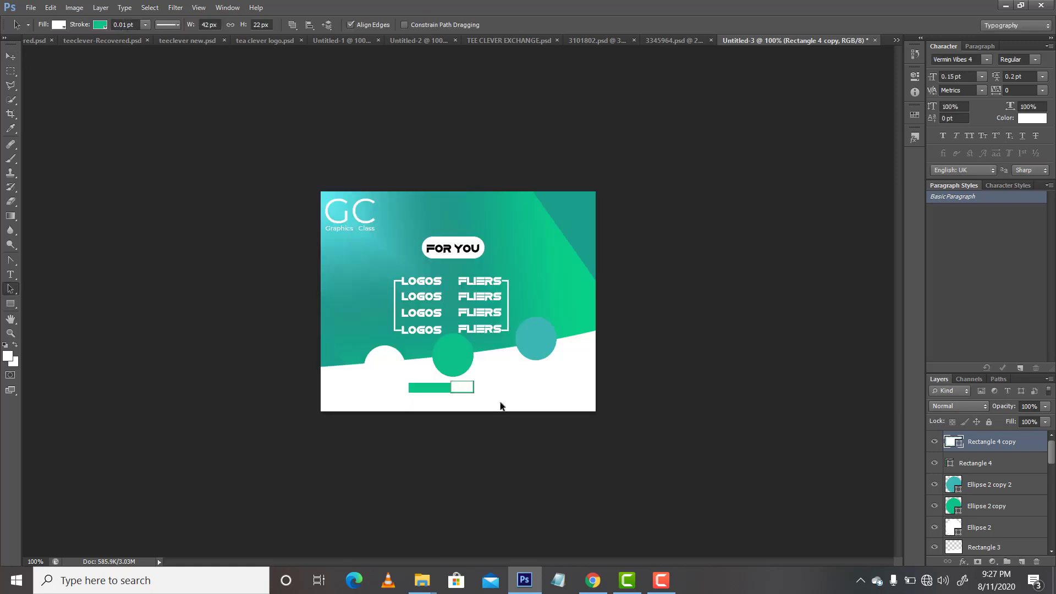
Set the outlined white segment's height to 18 px and line it up with the green segment.
{"action": "key", "text": "v"}
{"action": "key", "text": "a"}
{"action": "key", "text": "u"}
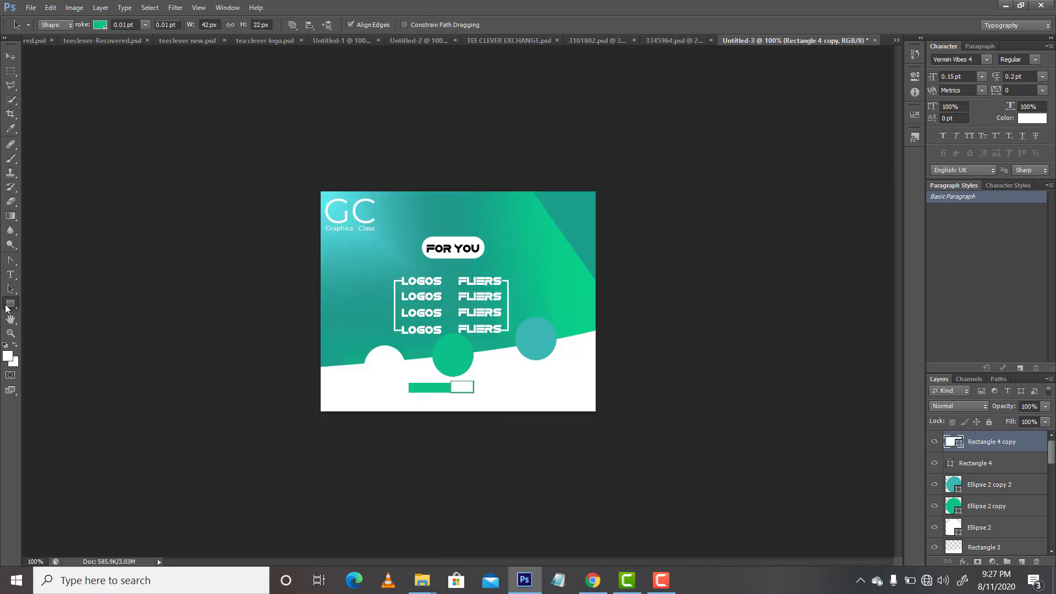
{"action": "left_click", "coordinate": [301, 25]}
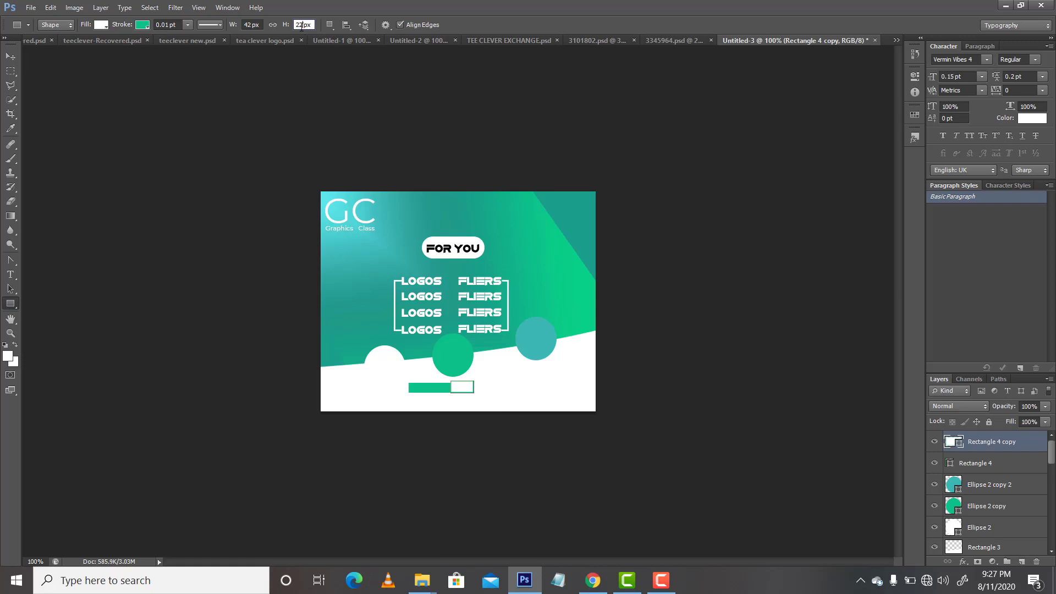
{"action": "type", "text": "0"}
{"action": "key", "text": "Return"}
{"action": "double_click", "coordinate": [296, 26]}
{"action": "type", "text": "18"}
{"action": "key", "text": "Return"}
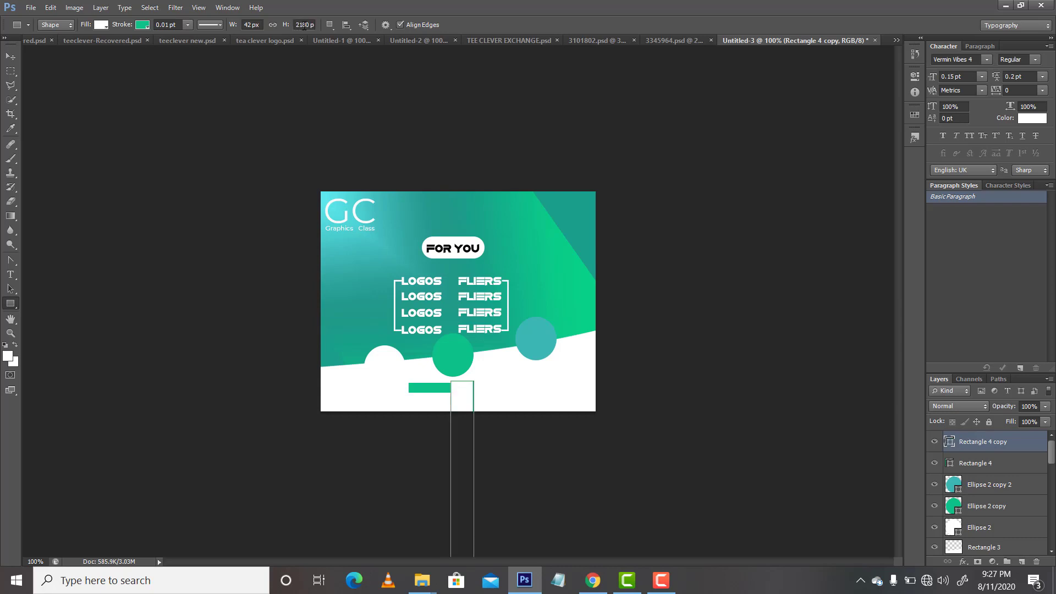
{"action": "left_click_drag", "start_coordinate": [307, 24], "coordinate": [282, 26]}
{"action": "key", "text": "BackSpace"}
{"action": "type", "text": "18"}
{"action": "key", "text": "Return"}
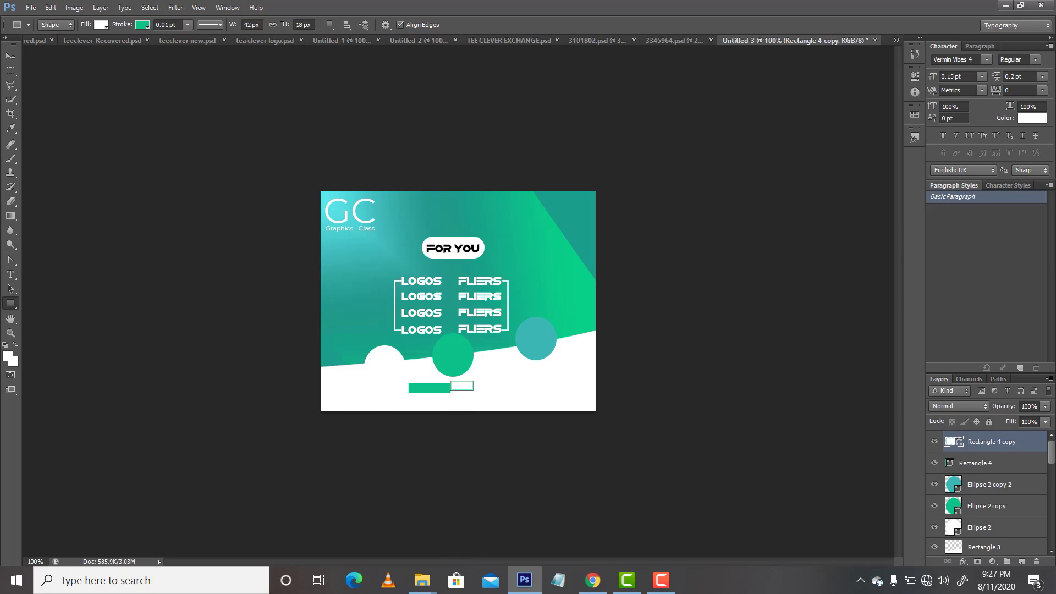
{"action": "key", "text": "v"}
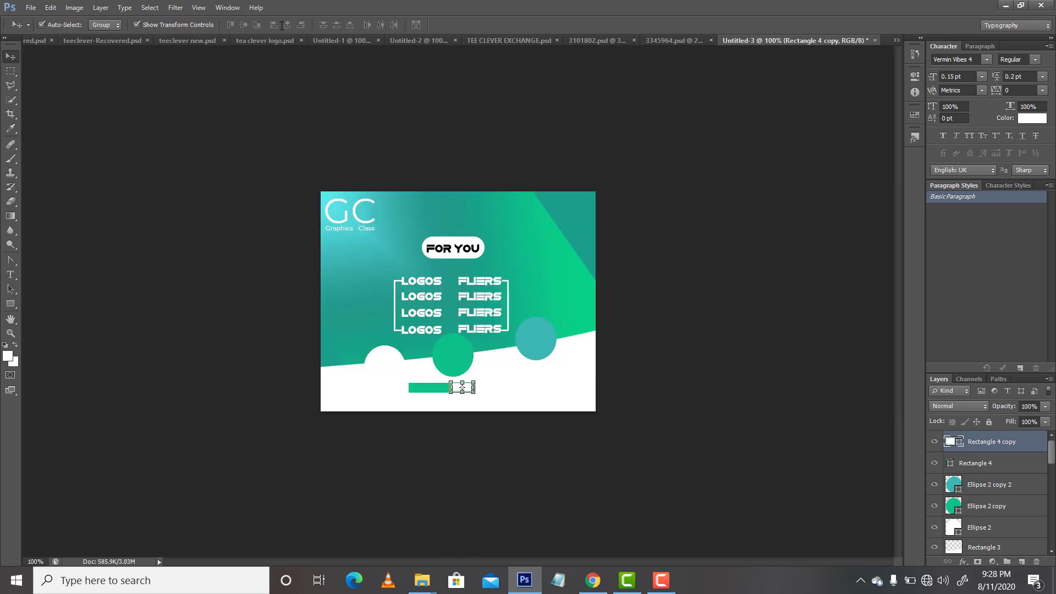
Set the outlined white segment's height to 19 px.
{"action": "left_click", "coordinate": [11, 304]}
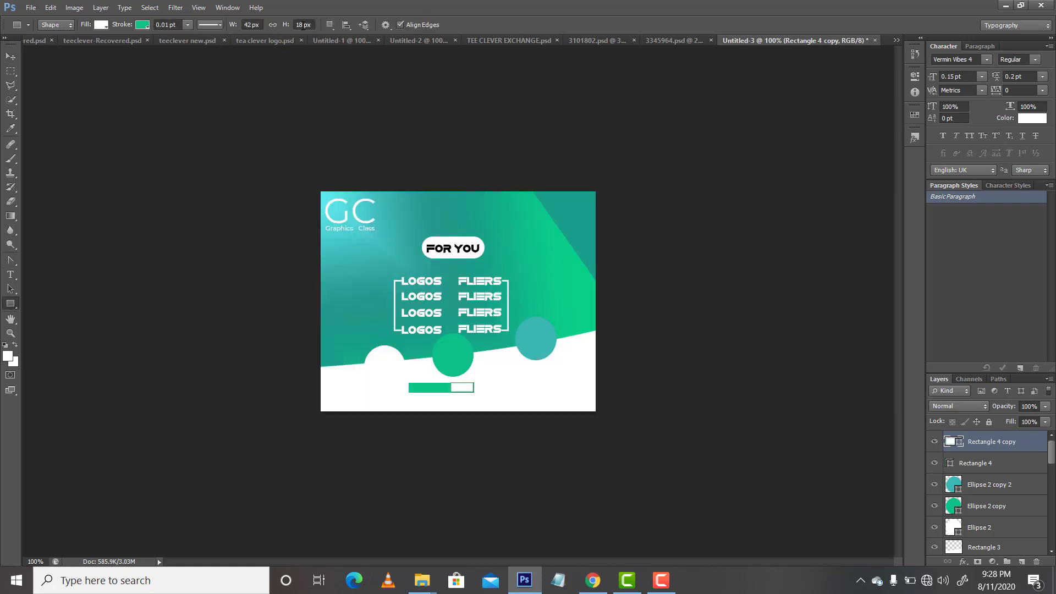
{"action": "left_click", "coordinate": [302, 25]}
{"action": "key", "text": "Return"}
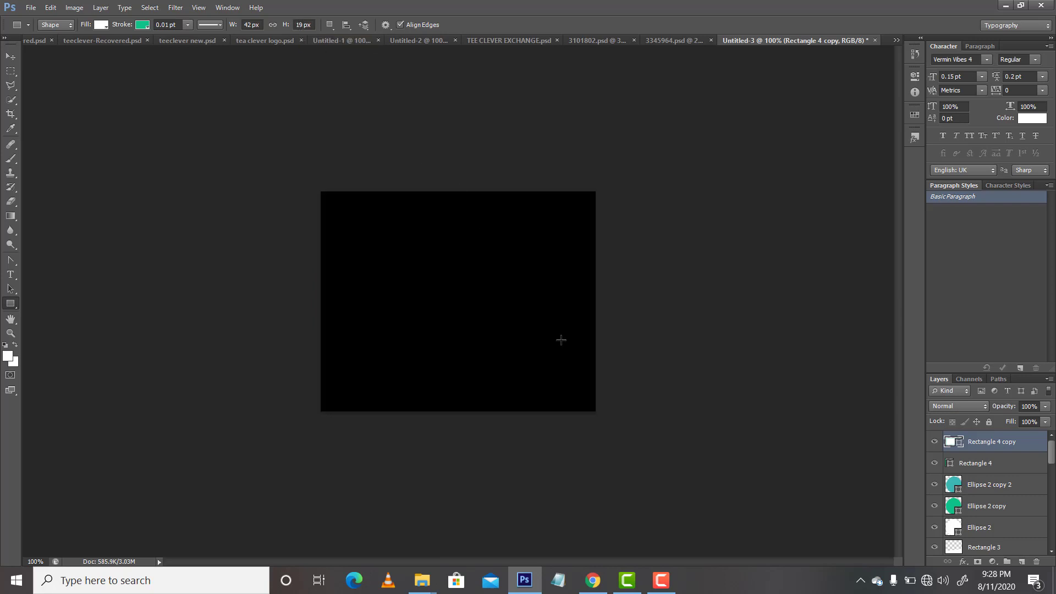
{"action": "key", "text": "v"}
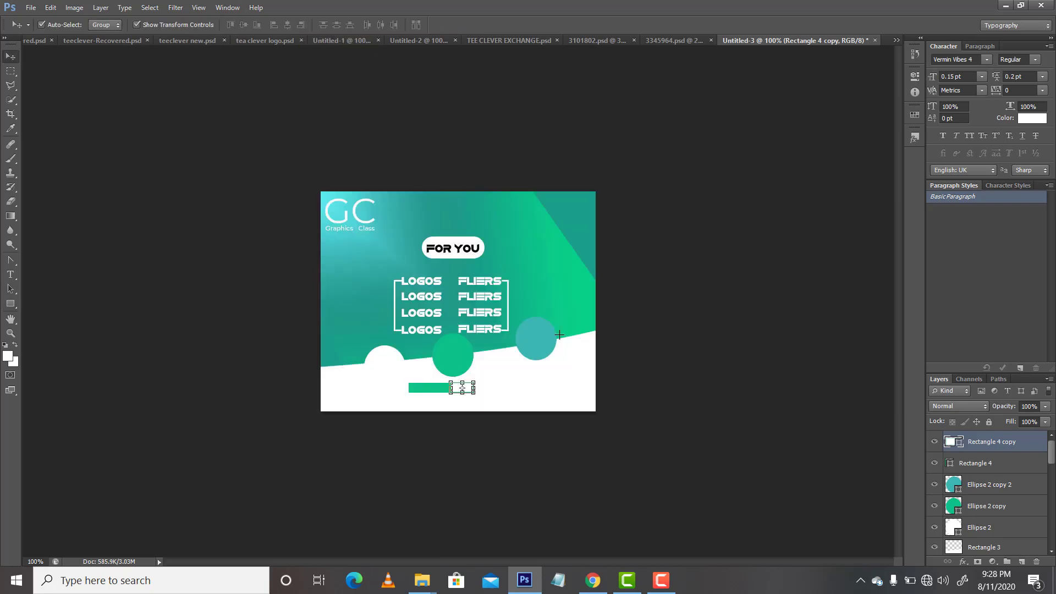
Delete both the outlined white segment and the green rectangle of the bar.
{"action": "key", "text": "a"}
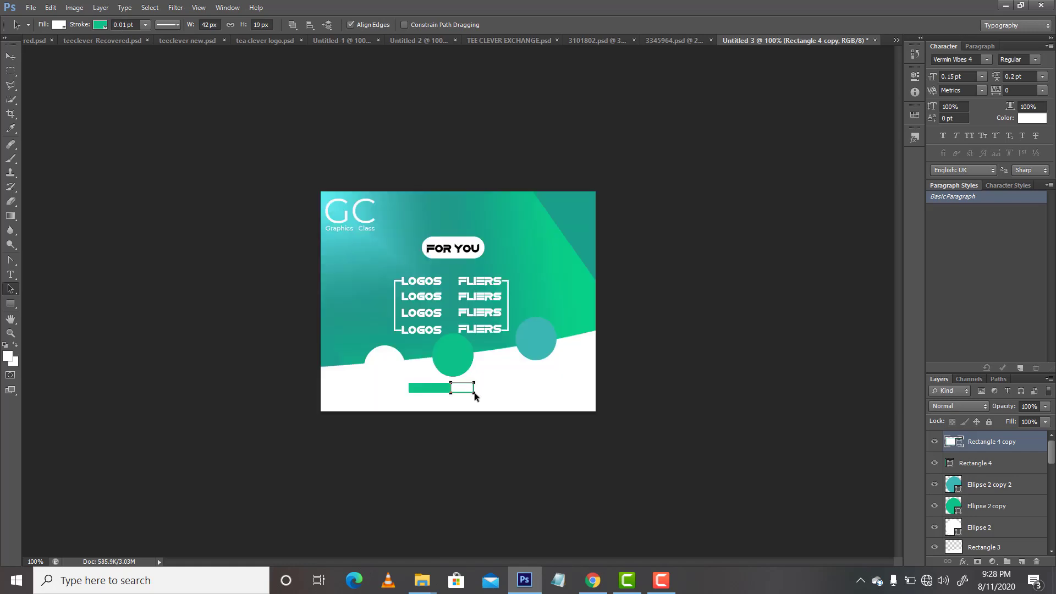
{"action": "key", "text": "Delete"}
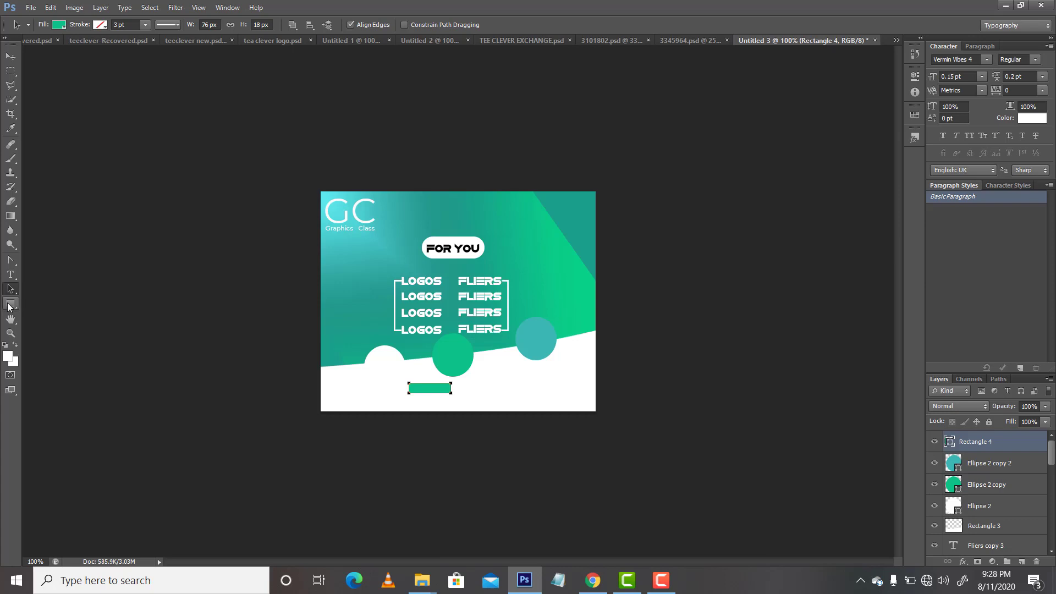
{"action": "key", "text": "Delete"}
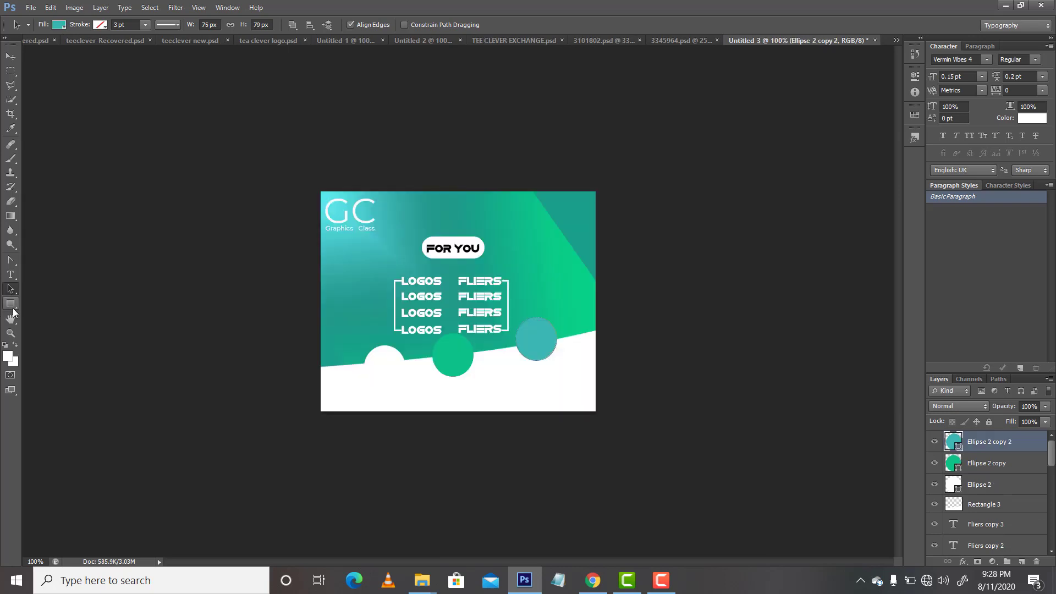
Draw a teal rounded rectangle about 92 × 25 px with a 20 px radius just below the middle circle.
{"action": "left_click", "coordinate": [11, 305]}
{"action": "left_click", "coordinate": [43, 312]}
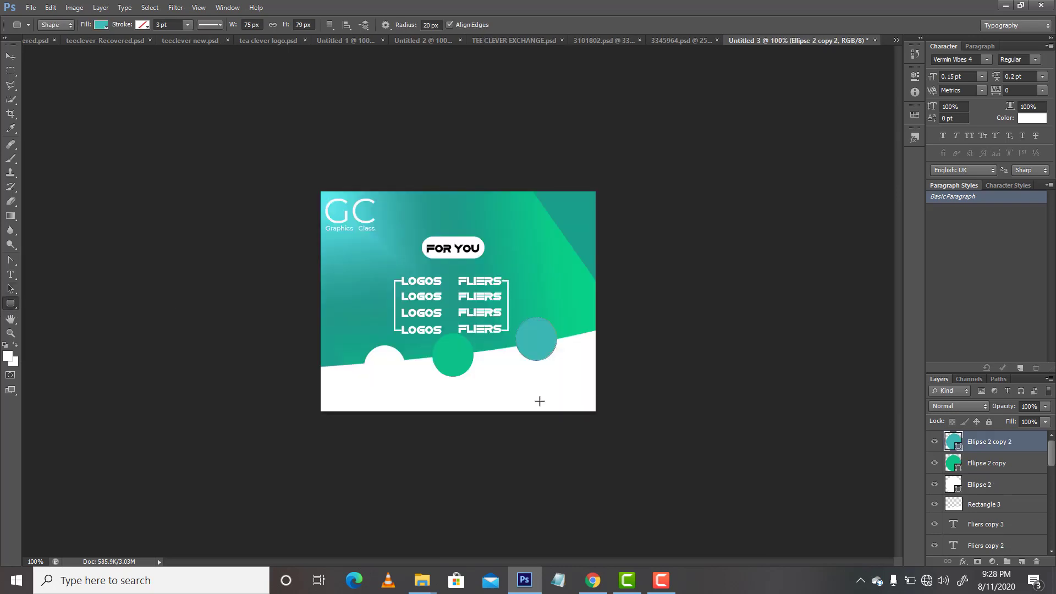
{"action": "left_click_drag", "start_coordinate": [418, 376], "coordinate": [466, 389]}
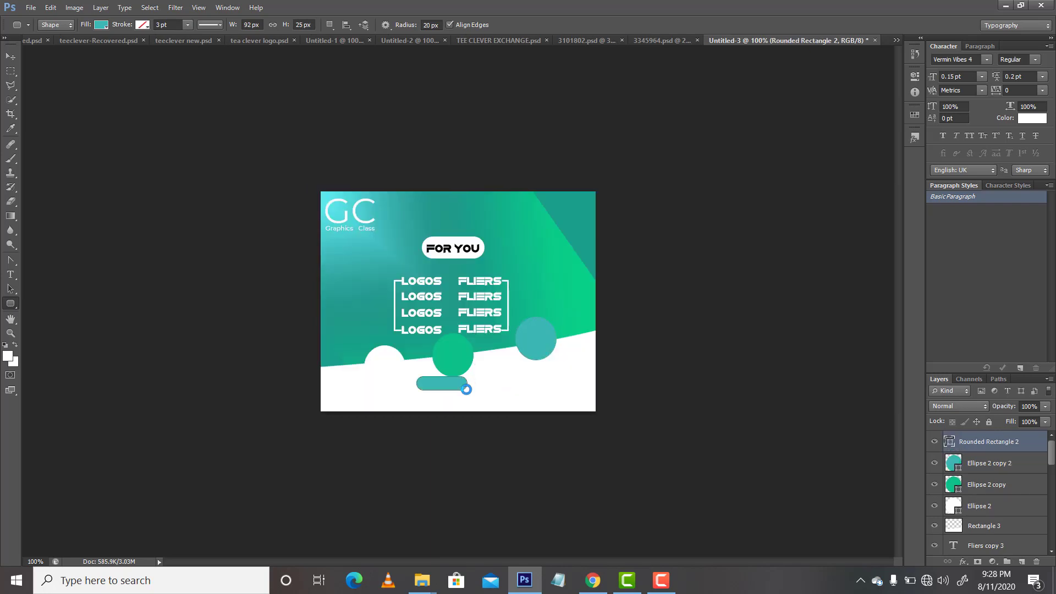
{"action": "key", "text": "v"}
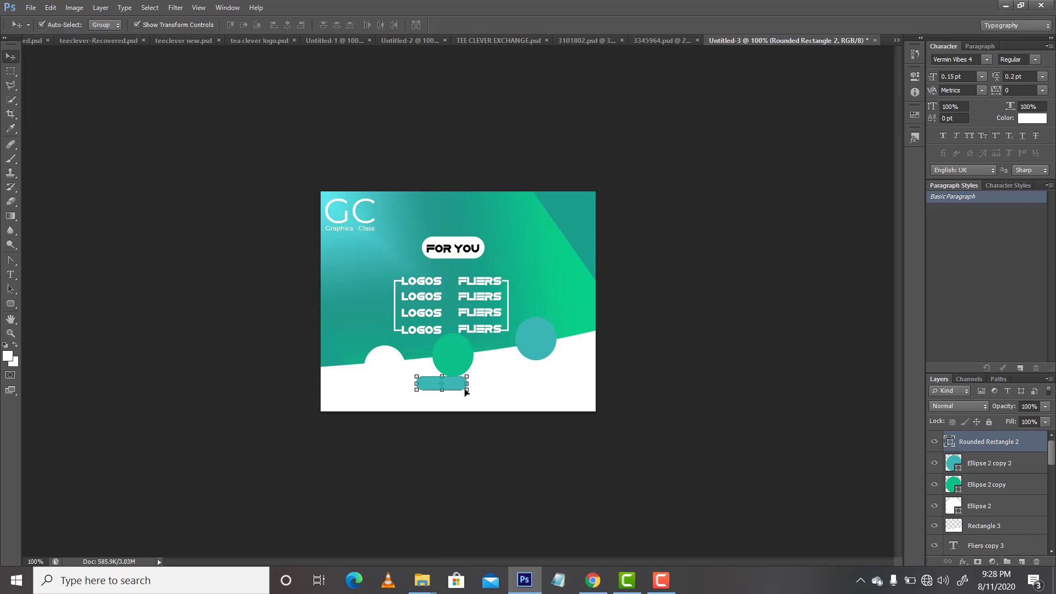
Center the teal rounded bar under the middle circle and add the text "Contacts" over it.
{"action": "left_click_drag", "start_coordinate": [460, 389], "coordinate": [470, 390]}
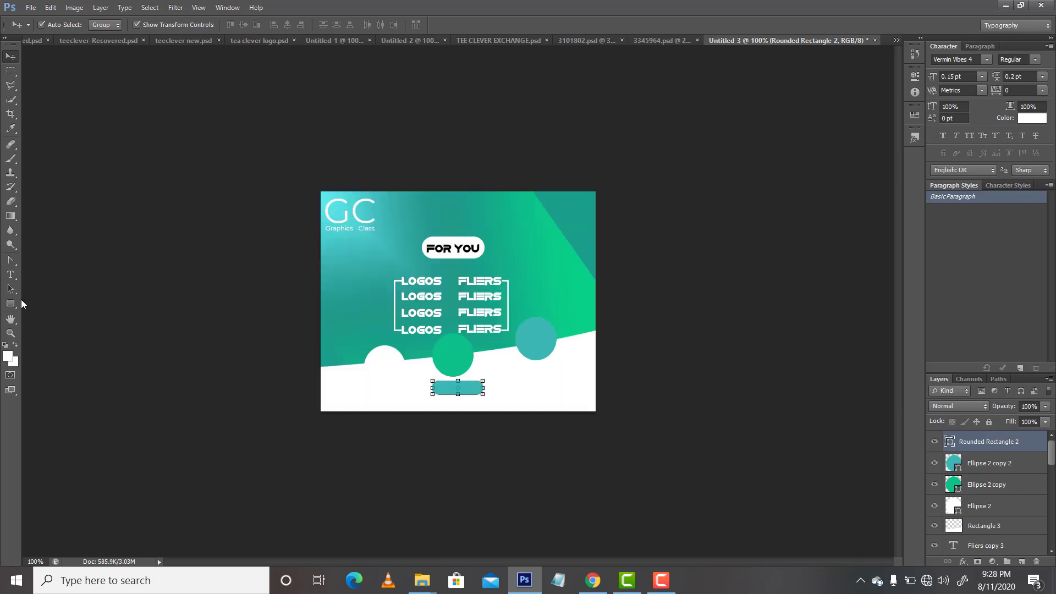
{"action": "left_click", "coordinate": [11, 275]}
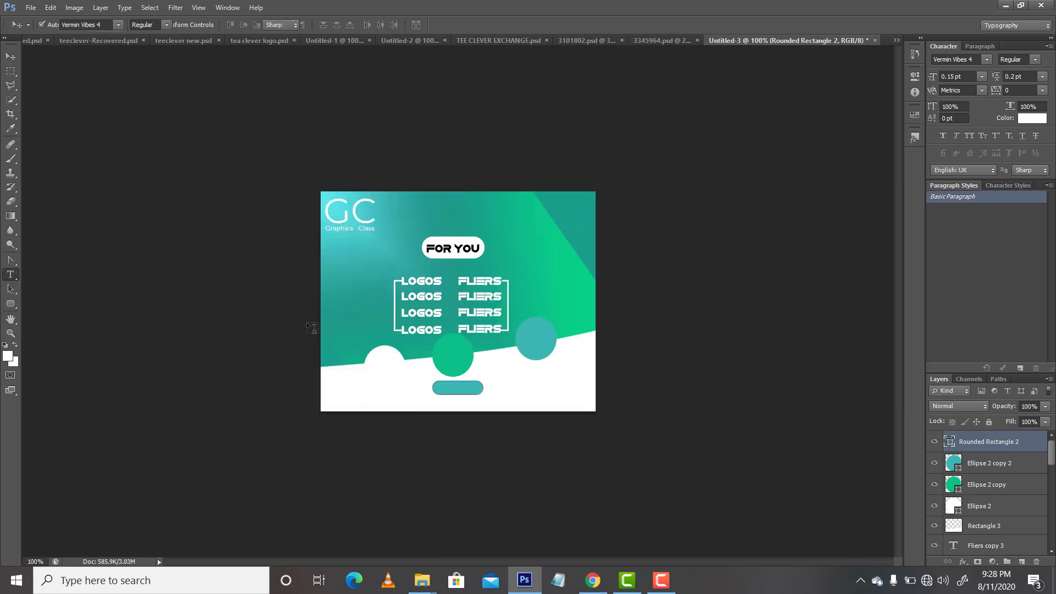
{"action": "left_click", "coordinate": [507, 392]}
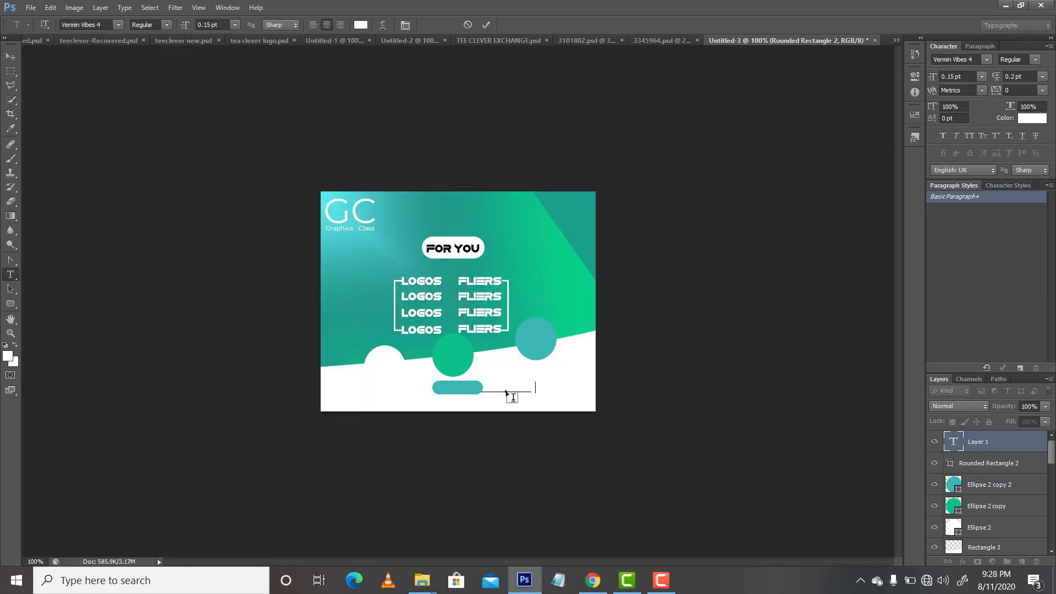
{"action": "type", "text": "Contacts"}
{"action": "left_click", "coordinate": [12, 57]}
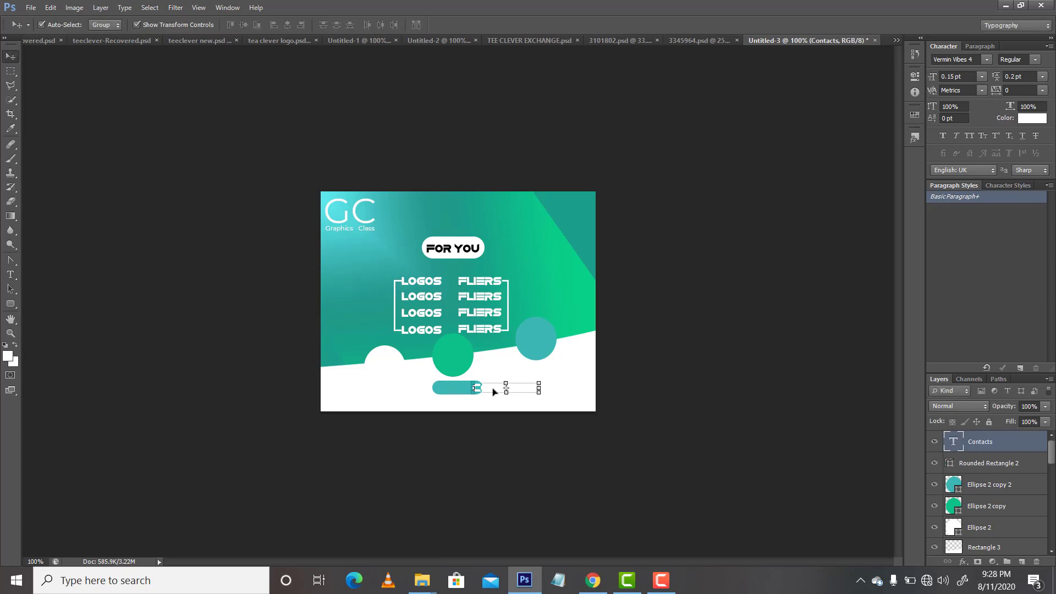
{"action": "left_click_drag", "start_coordinate": [492, 391], "coordinate": [451, 390]}
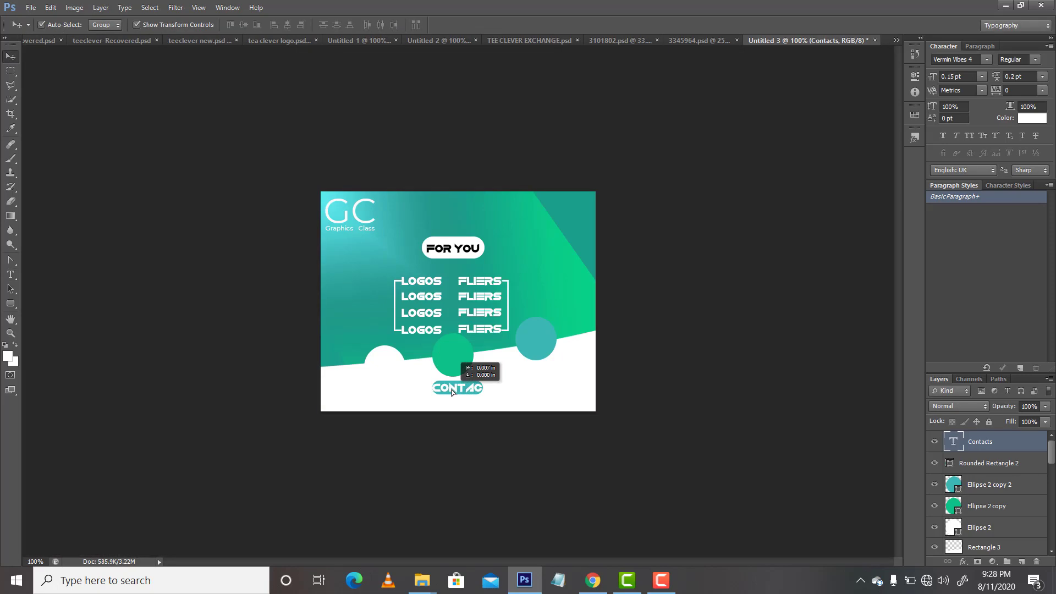
Change the Contacts text's font to Montserrat with the Black style.
{"action": "left_click", "coordinate": [957, 60]}
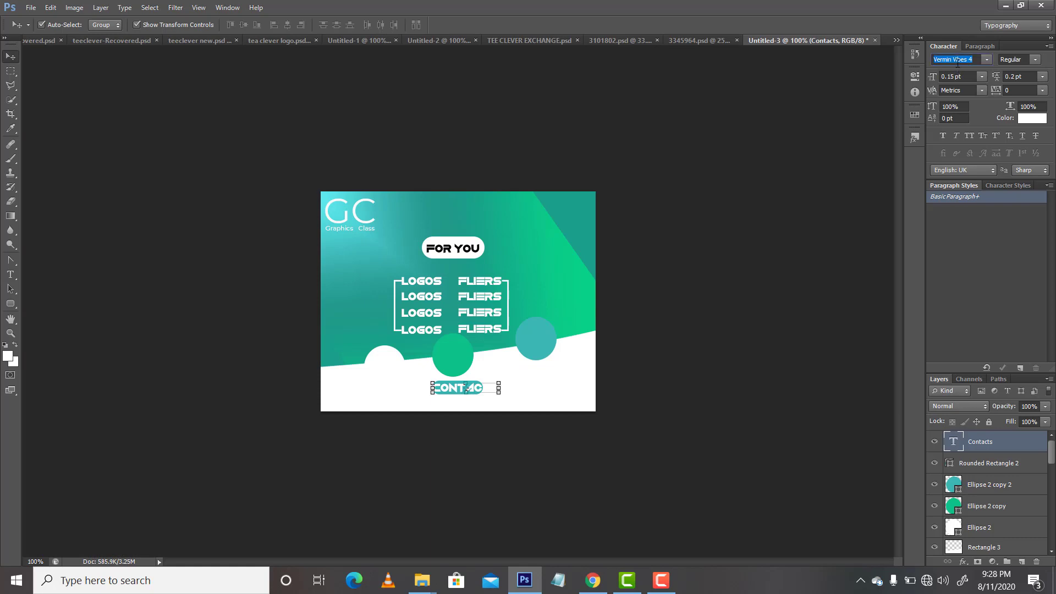
{"action": "type", "text": "monta"}
{"action": "type", "text": "serrat (..."}
{"action": "key", "text": "Return"}
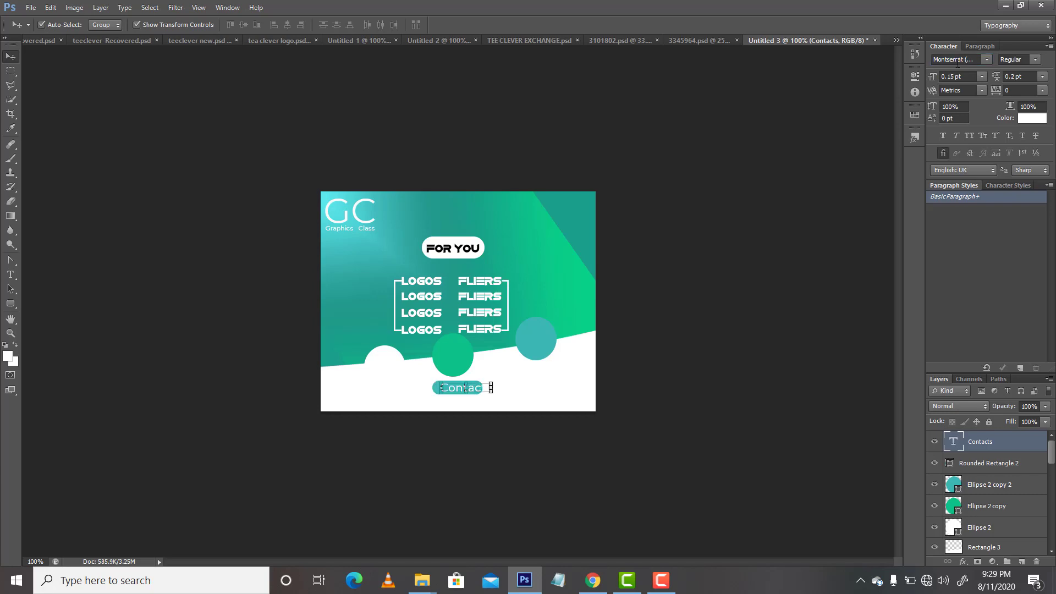
{"action": "left_click", "coordinate": [1034, 61]}
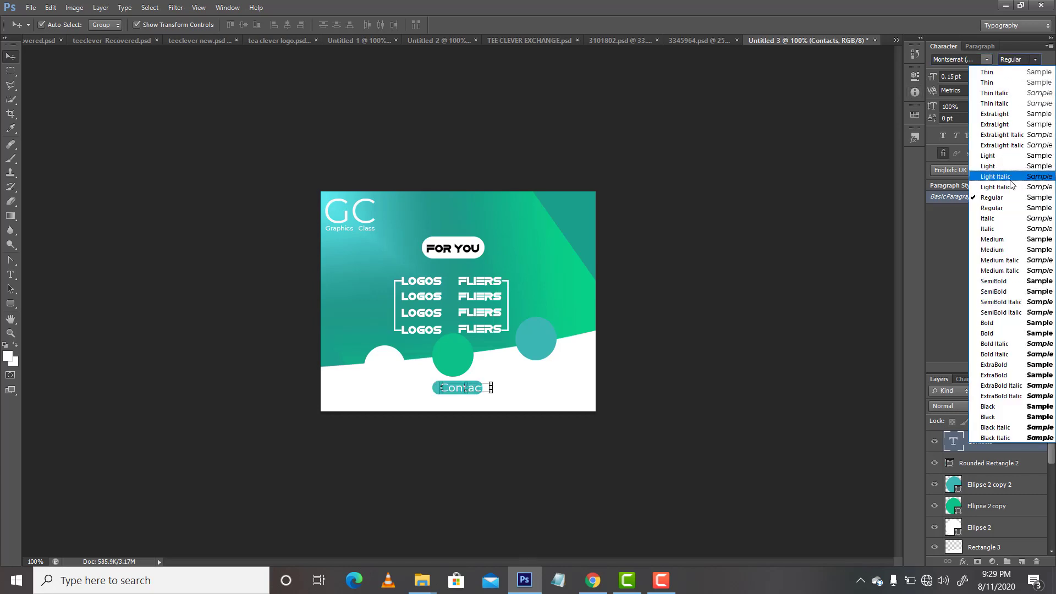
{"action": "left_click", "coordinate": [1010, 416]}
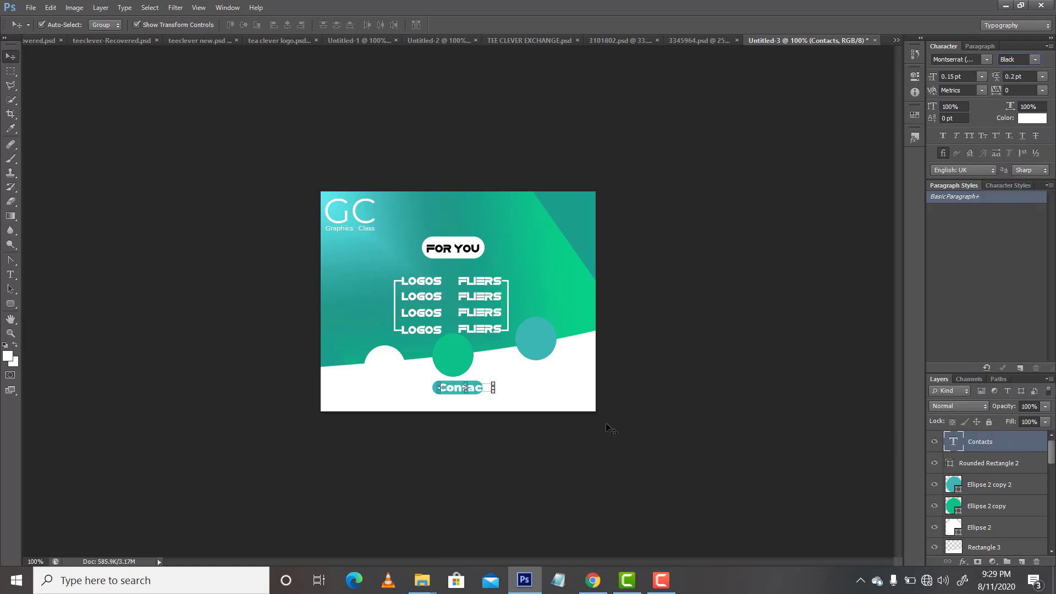
Set the Contacts text size to 0.12 pt and center the text on the teal bar.
{"action": "left_click", "coordinate": [955, 77]}
{"action": "key", "text": "Return"}
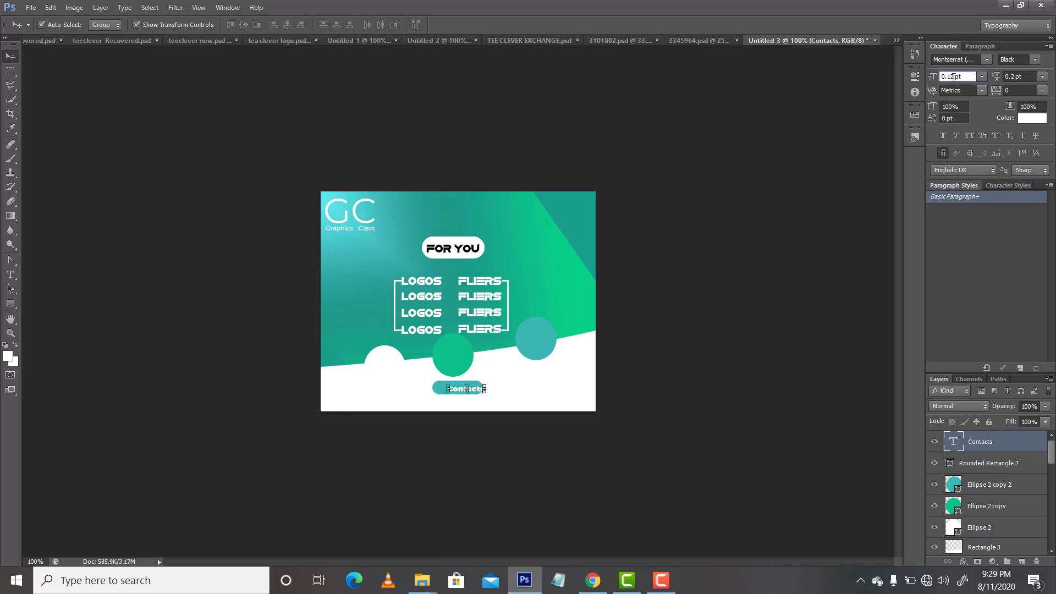
{"action": "key", "text": "Return"}
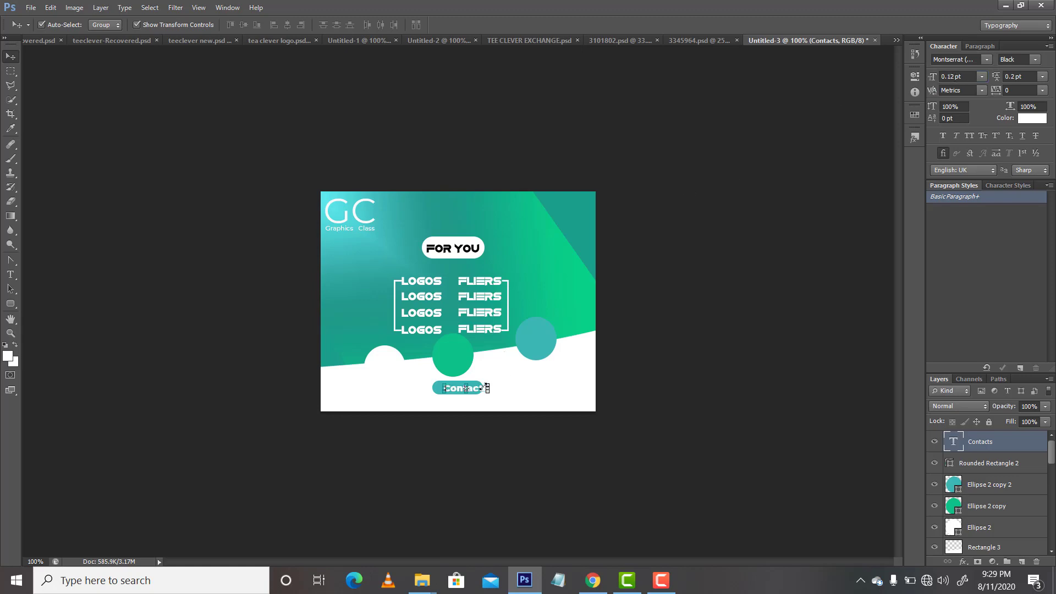
{"action": "left_click_drag", "start_coordinate": [477, 392], "coordinate": [469, 388]}
{"action": "left_click", "coordinate": [548, 466]}
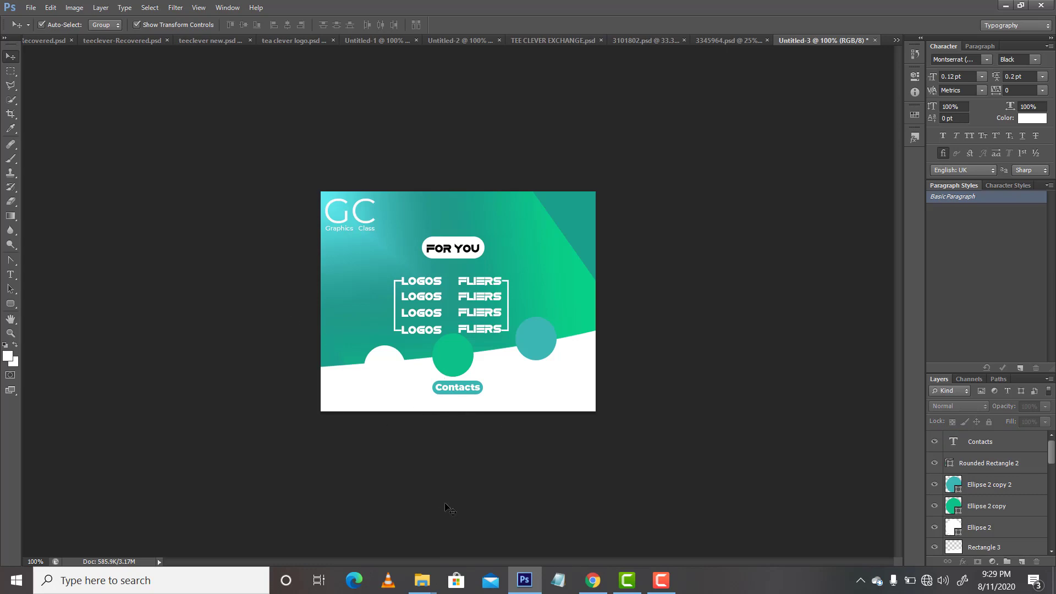
Place the social media icons image b61eed5bd851d373245649c04eec658f from the Documents folder in File Explorer into the Photoshop flyer.
{"action": "mouse_move", "coordinate": [423, 581]}
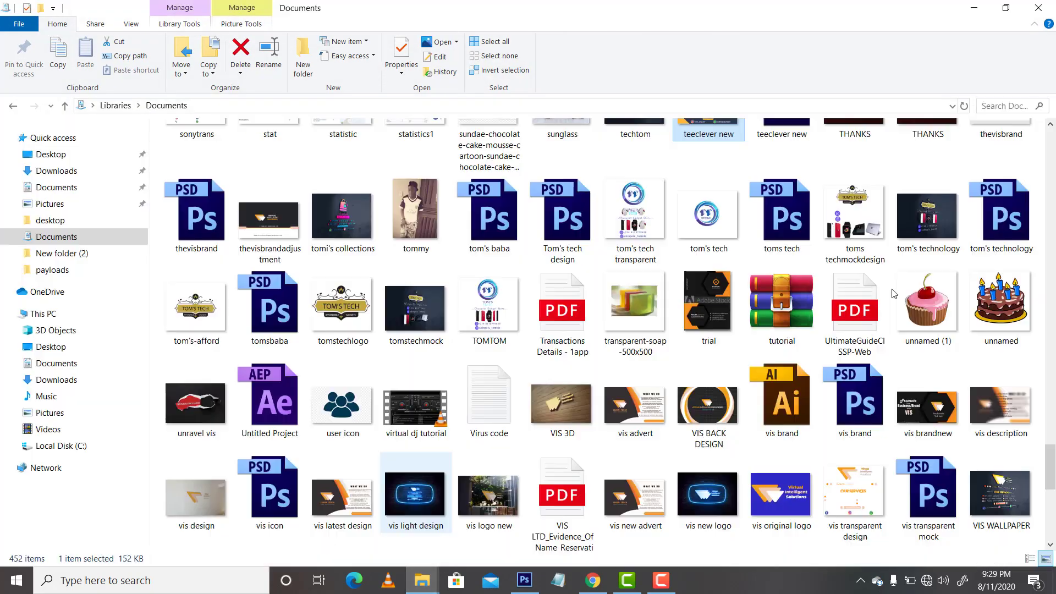
{"action": "left_click", "coordinate": [430, 528]}
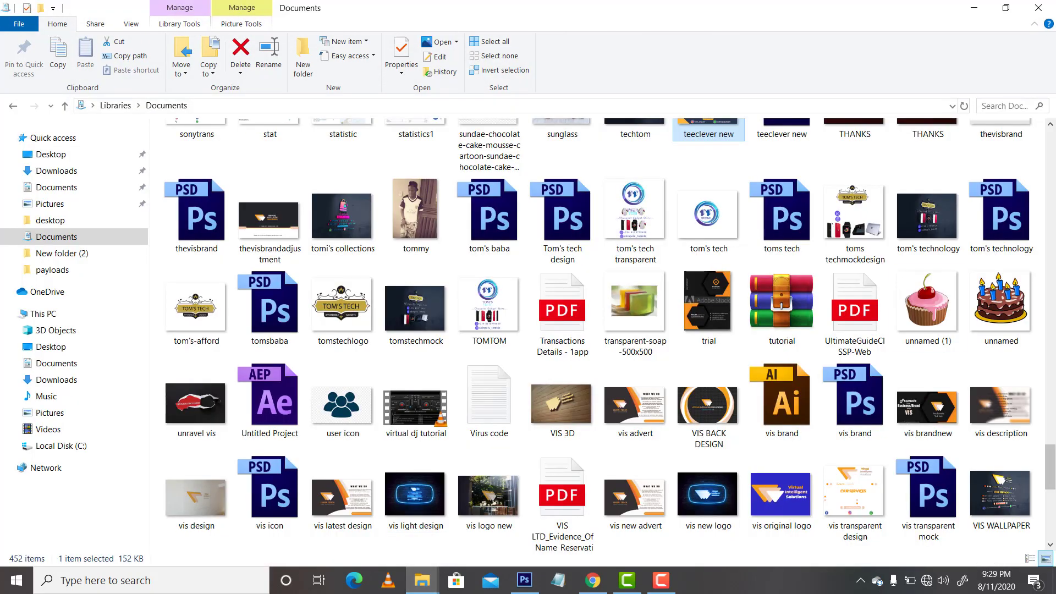
{"action": "left_click_drag", "start_coordinate": [1050, 473], "coordinate": [1053, 194]}
{"action": "left_click", "coordinate": [647, 339]}
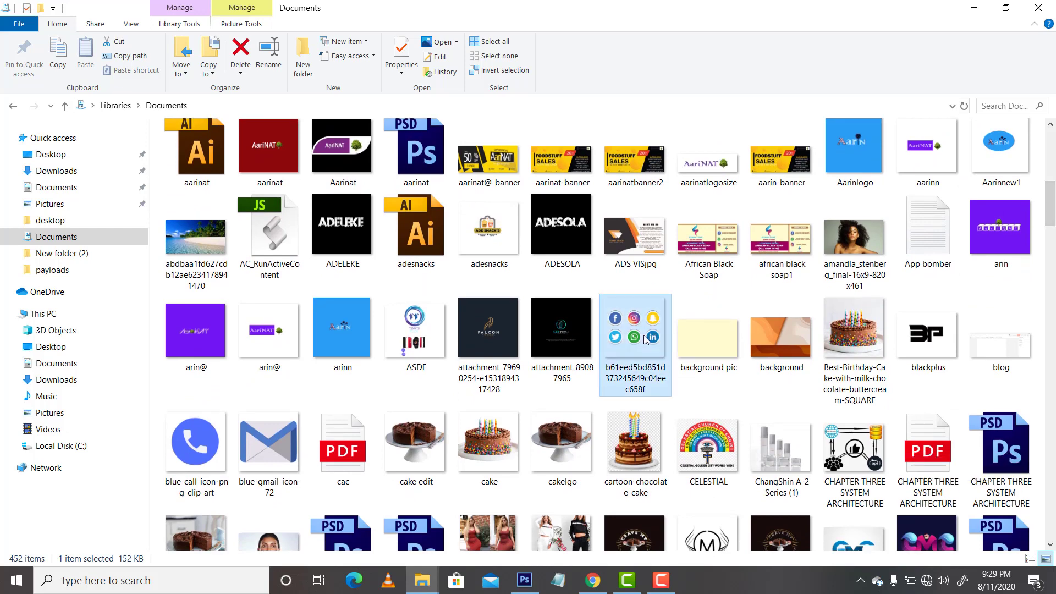
{"action": "left_click_drag", "start_coordinate": [646, 339], "coordinate": [511, 395]}
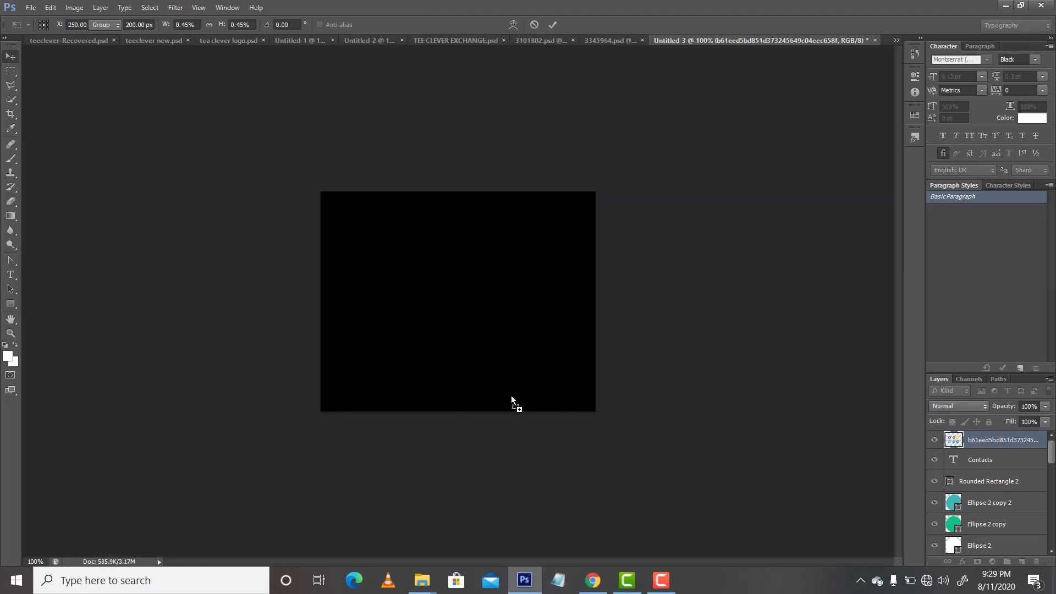
{"action": "key", "text": "Return"}
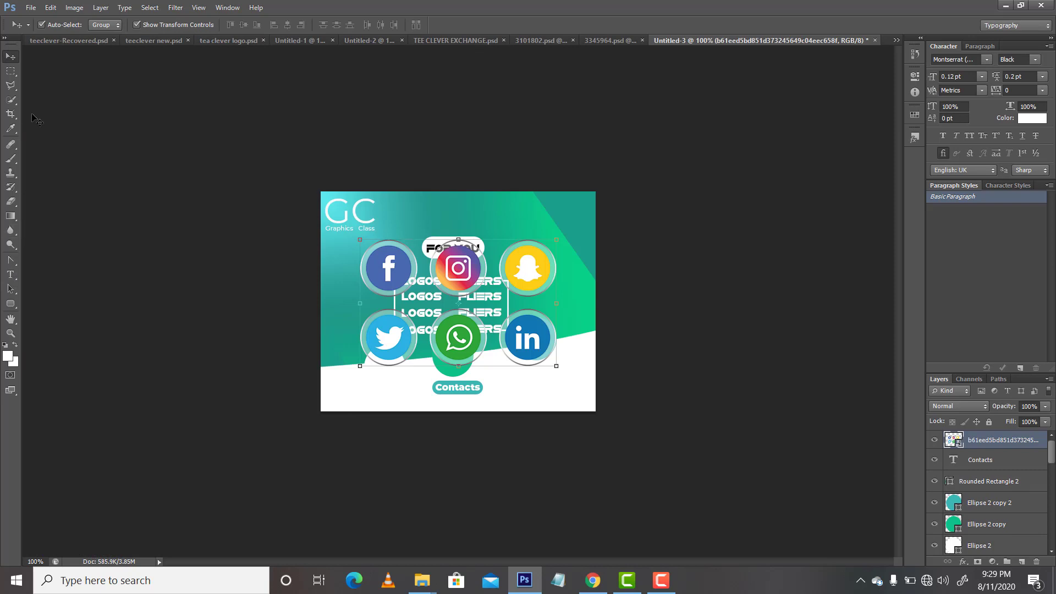
Rasterize the placed social media icons smart object.
{"action": "left_click", "coordinate": [10, 202]}
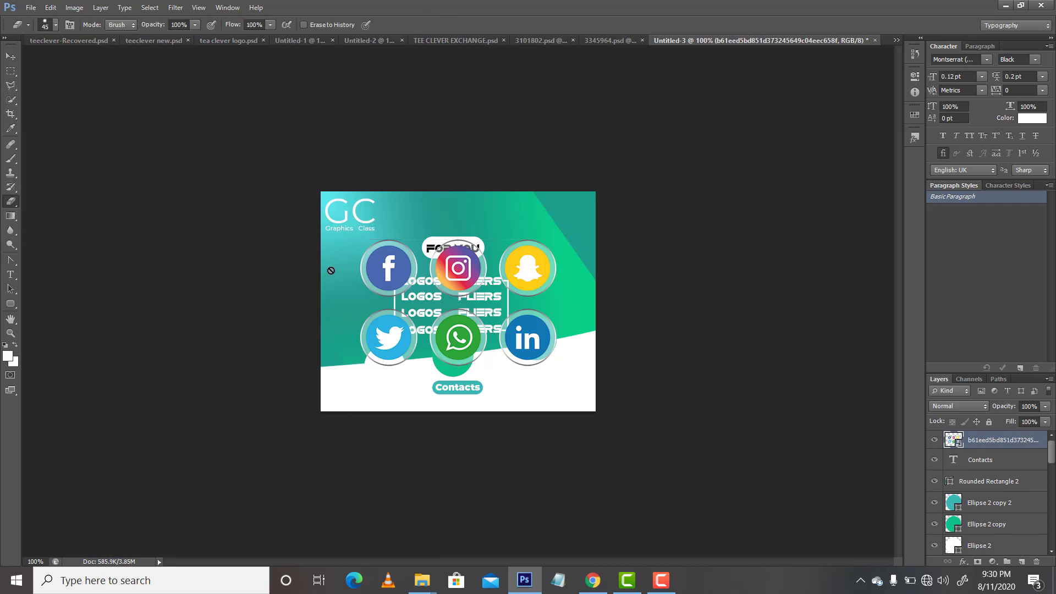
{"action": "left_click", "coordinate": [420, 308]}
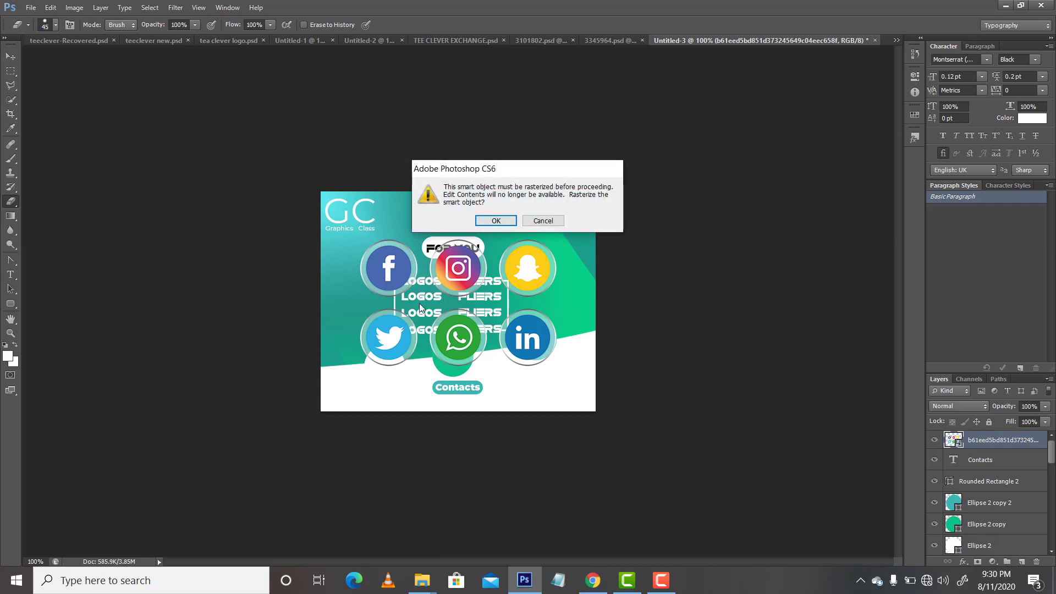
{"action": "key", "text": "Return"}
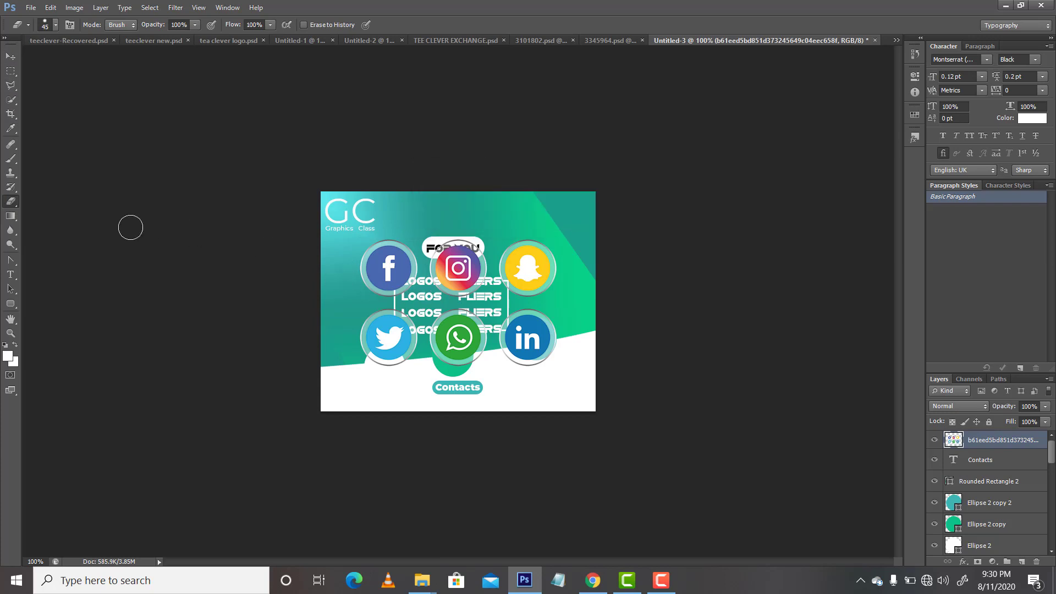
Outline the Instagram icon with the Polygonal Lasso, cut it onto its own layer and move it above the FOR YOU badge.
{"action": "left_click", "coordinate": [7, 90]}
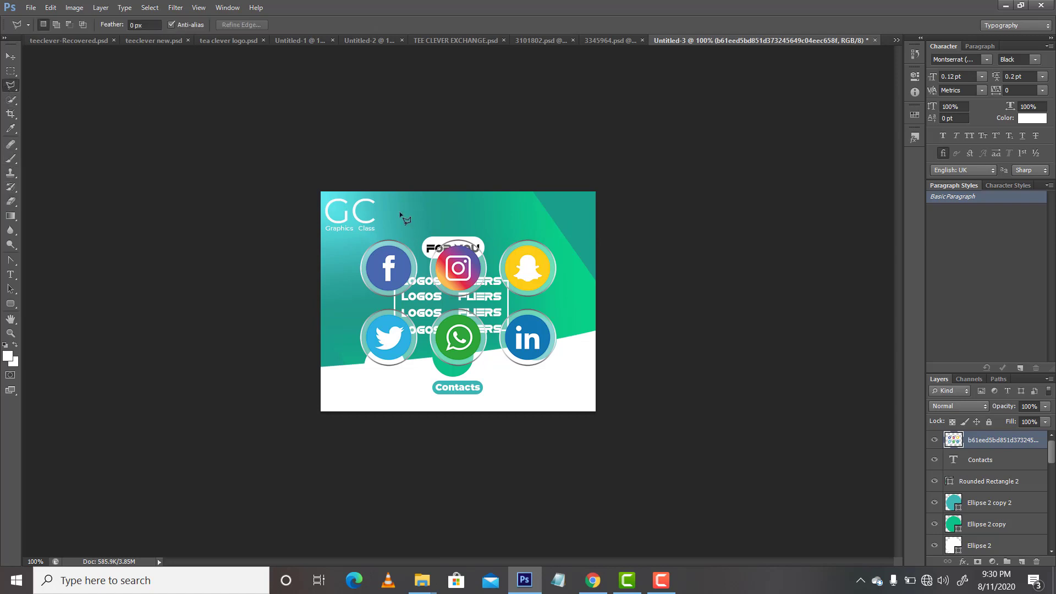
{"action": "left_click", "coordinate": [423, 239]}
{"action": "left_click", "coordinate": [423, 299]}
{"action": "left_click", "coordinate": [494, 306]}
{"action": "left_click", "coordinate": [486, 230]}
{"action": "left_click", "coordinate": [427, 242]}
{"action": "left_click", "coordinate": [10, 56]}
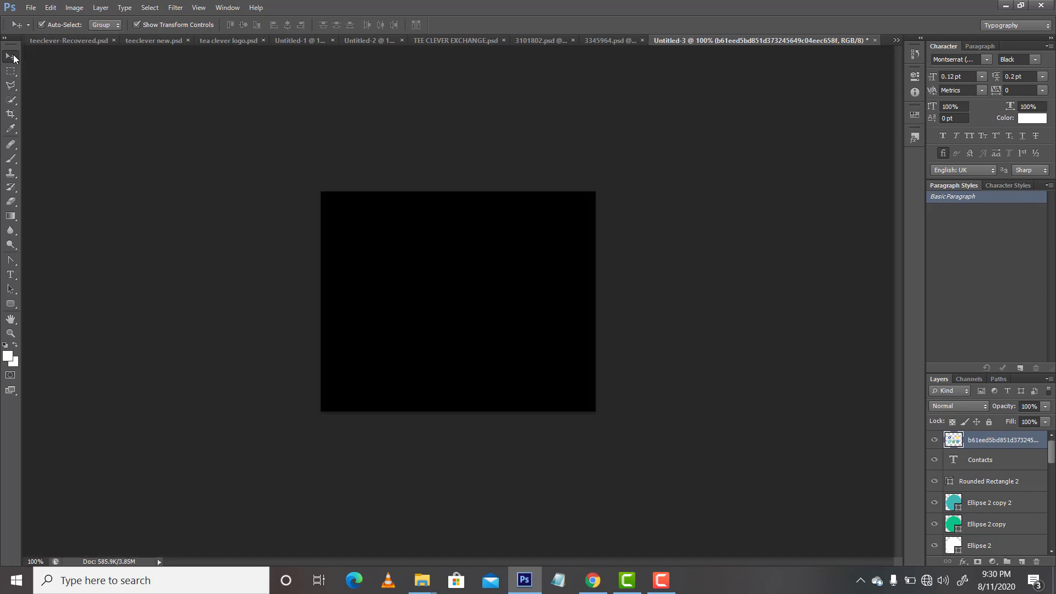
{"action": "key", "text": "ctrl+b"}
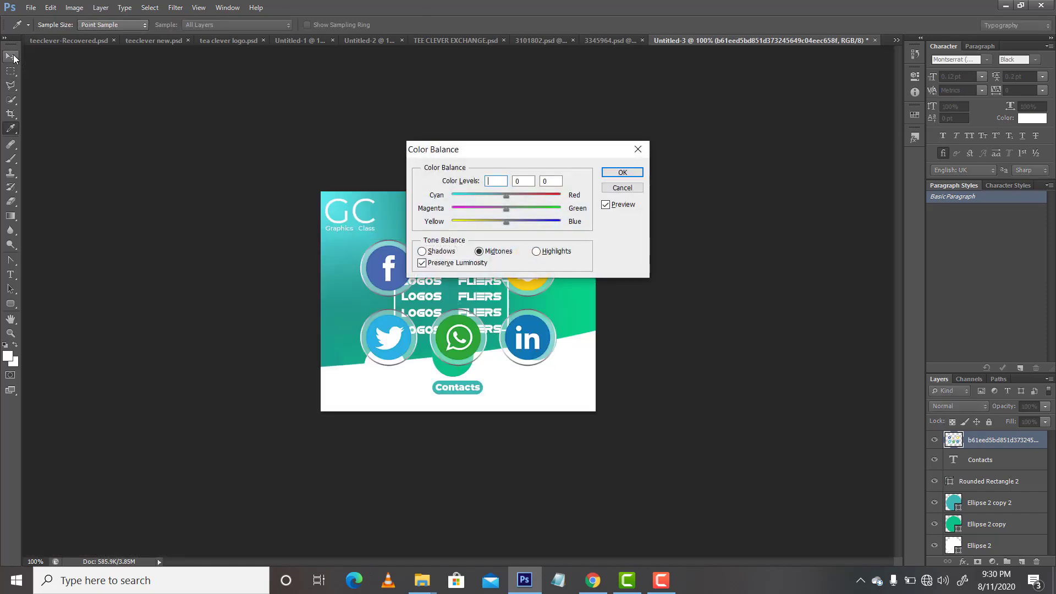
{"action": "key", "text": "Escape"}
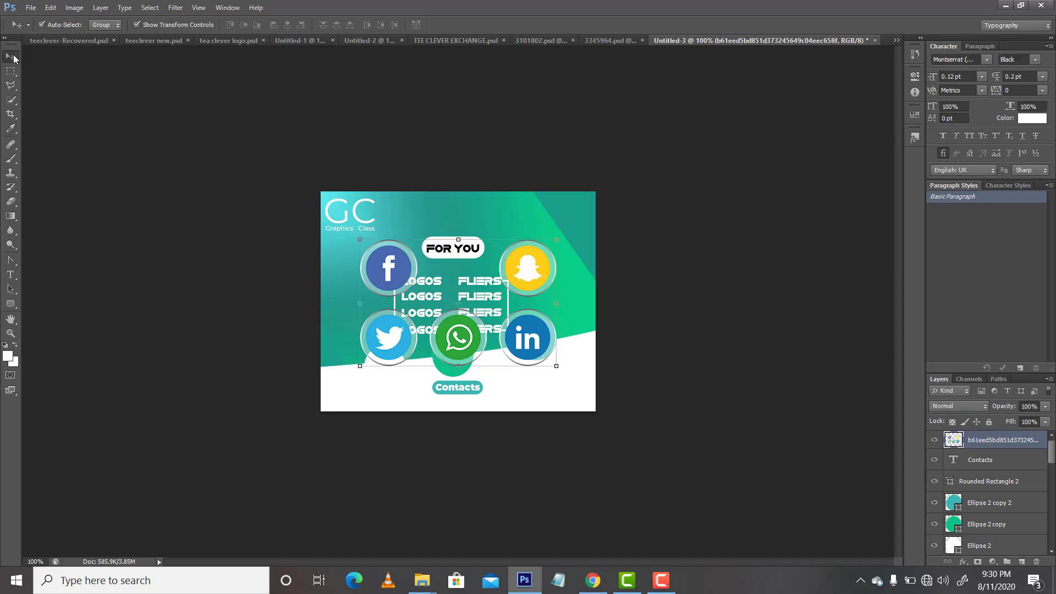
{"action": "key", "text": "ctrl+v"}
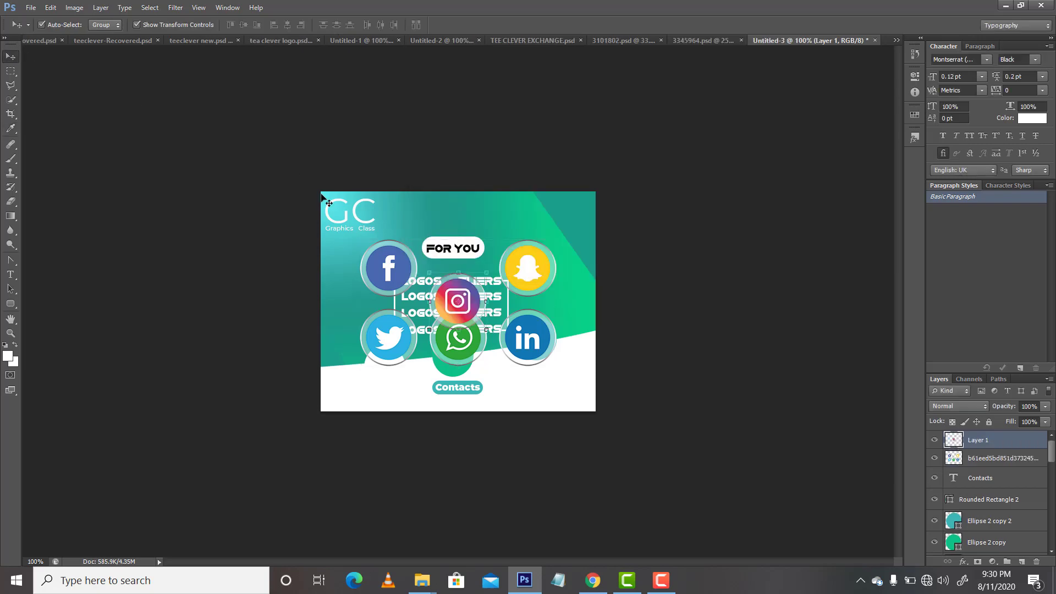
{"action": "left_click_drag", "start_coordinate": [475, 306], "coordinate": [490, 225]}
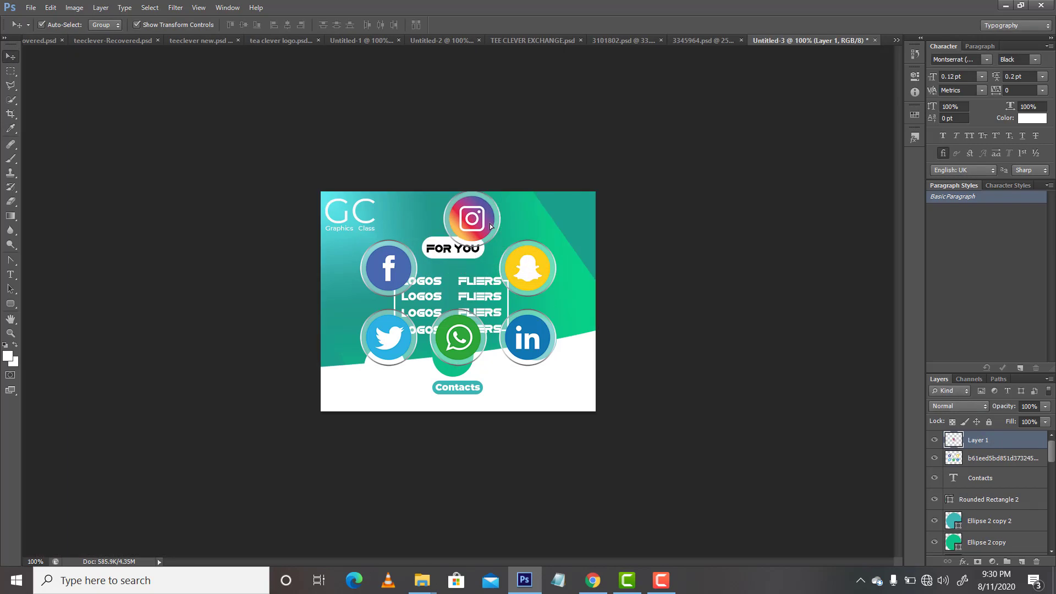
Lasso the WhatsApp icon onto its own layer in the flyer's upper-right corner, and delete the remaining icons layer.
{"action": "left_click", "coordinate": [969, 456]}
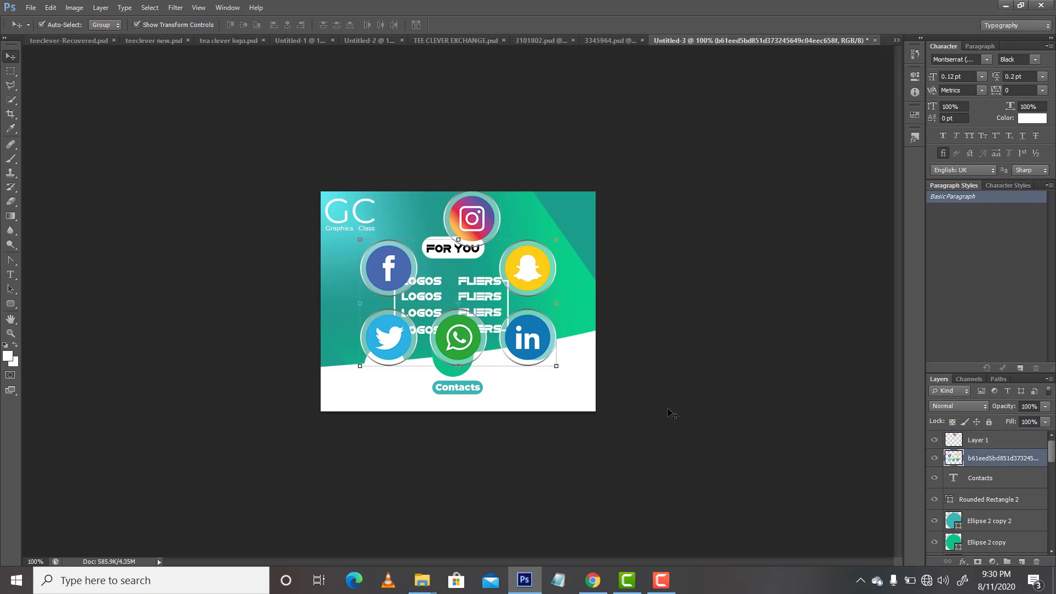
{"action": "left_click", "coordinate": [11, 85]}
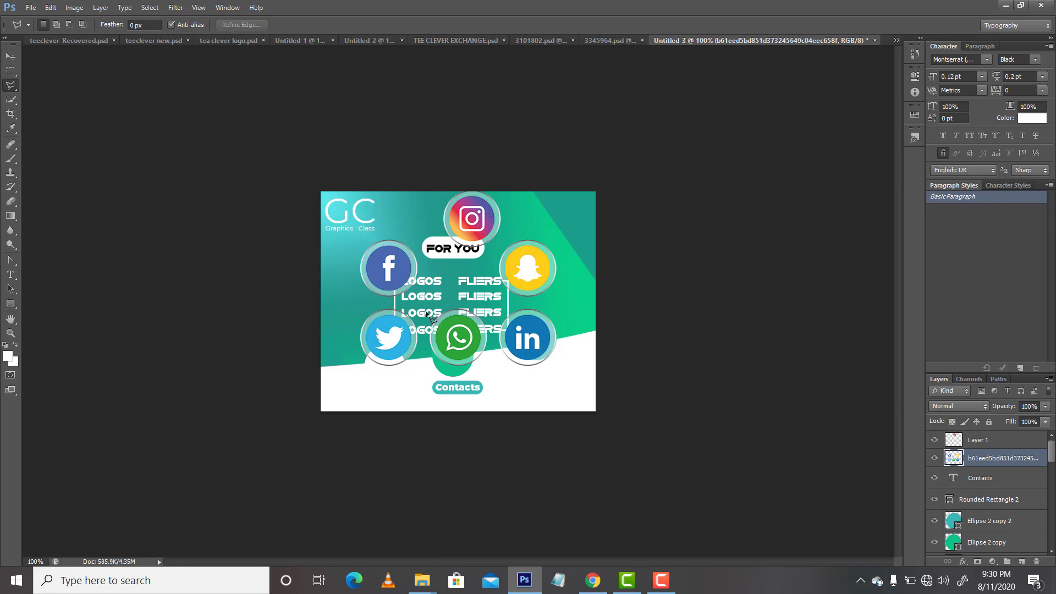
{"action": "left_click", "coordinate": [423, 304]}
{"action": "left_click", "coordinate": [423, 364]}
{"action": "left_click", "coordinate": [482, 376]}
{"action": "left_click", "coordinate": [495, 353]}
{"action": "left_click", "coordinate": [422, 303]}
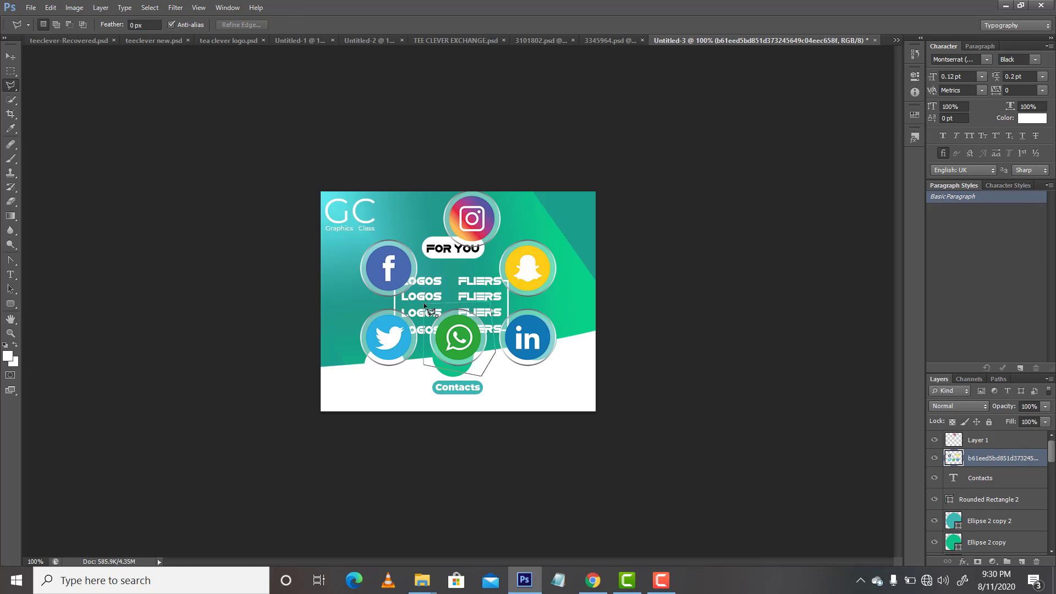
{"action": "left_click", "coordinate": [11, 57]}
{"action": "key", "text": "ctrl+j"}
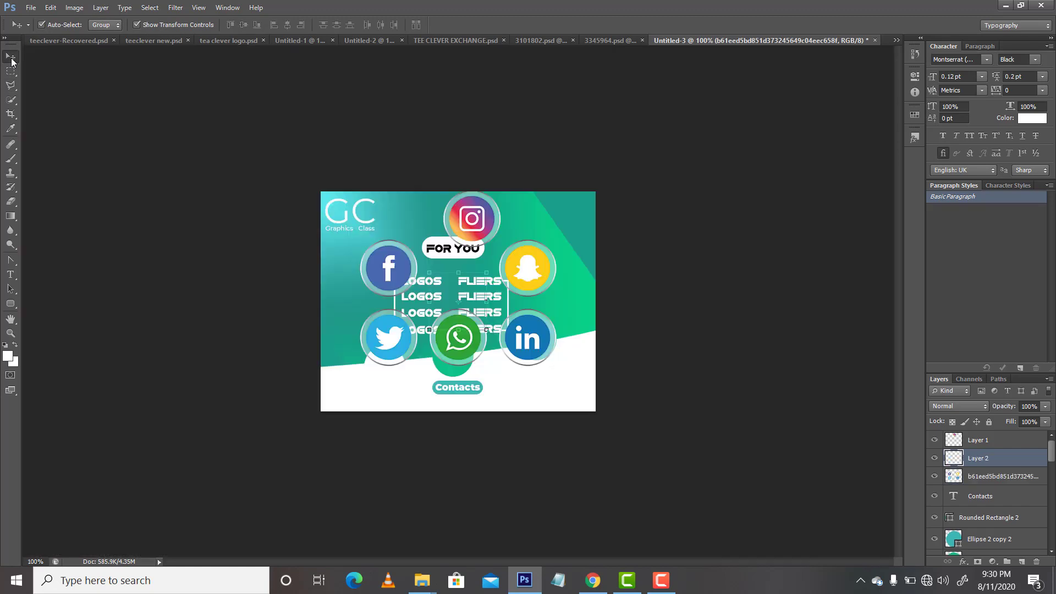
{"action": "left_click_drag", "start_coordinate": [459, 351], "coordinate": [569, 229]}
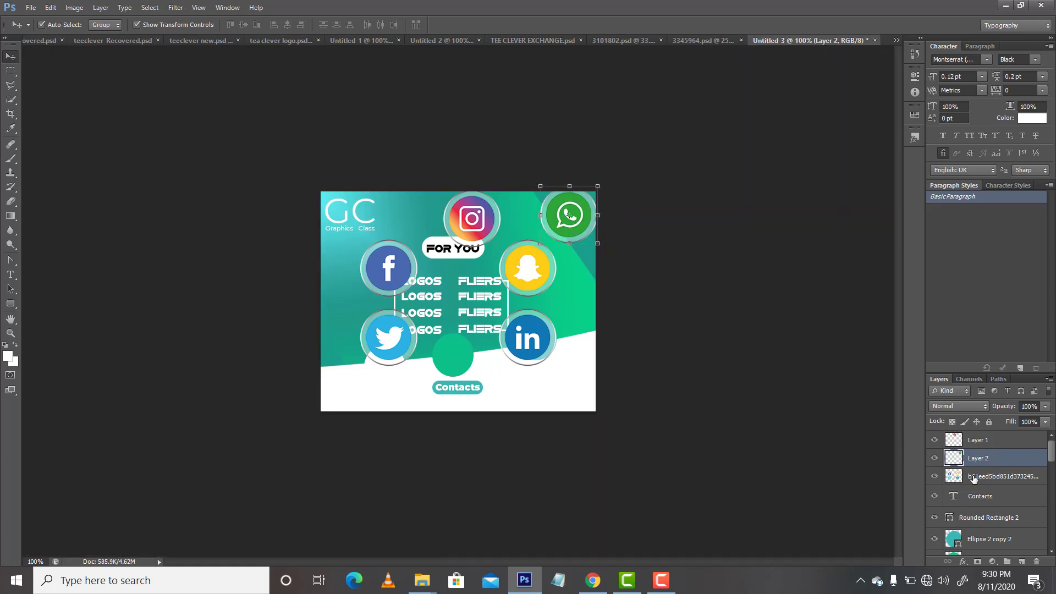
{"action": "left_click", "coordinate": [973, 478]}
{"action": "key", "text": "Delete"}
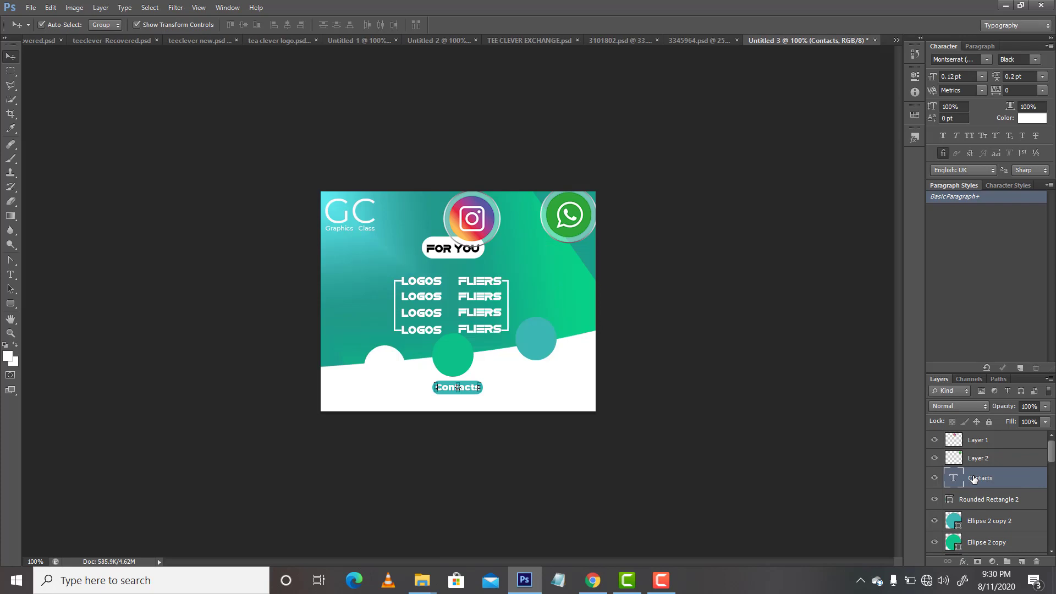
Scale the Instagram icon to about 35% and move it to the white band's lower edge, below the white circle.
{"action": "left_click", "coordinate": [487, 240]}
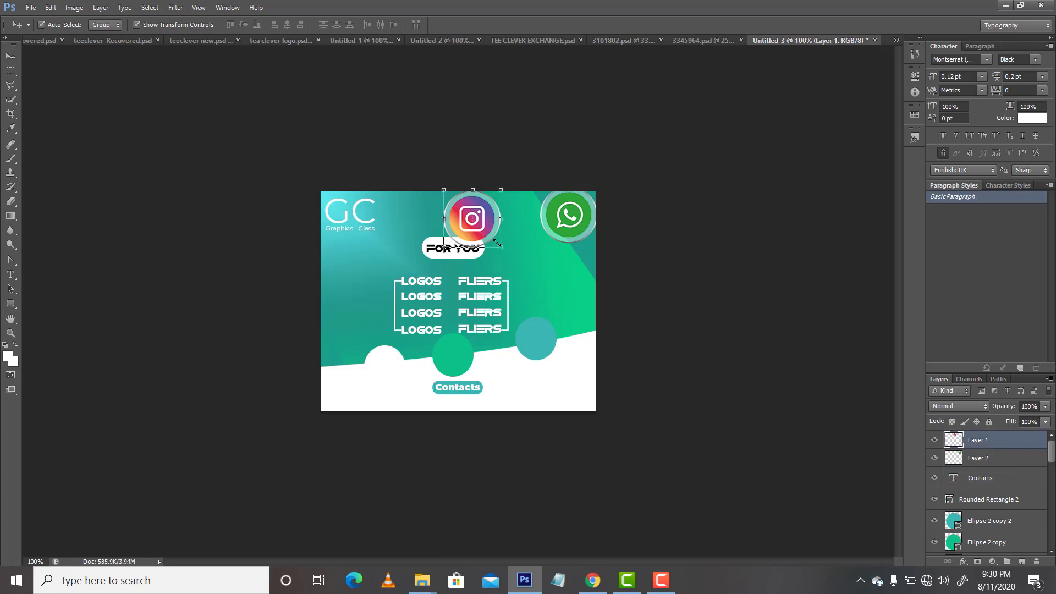
{"action": "left_click_drag", "start_coordinate": [503, 249], "coordinate": [468, 217]}
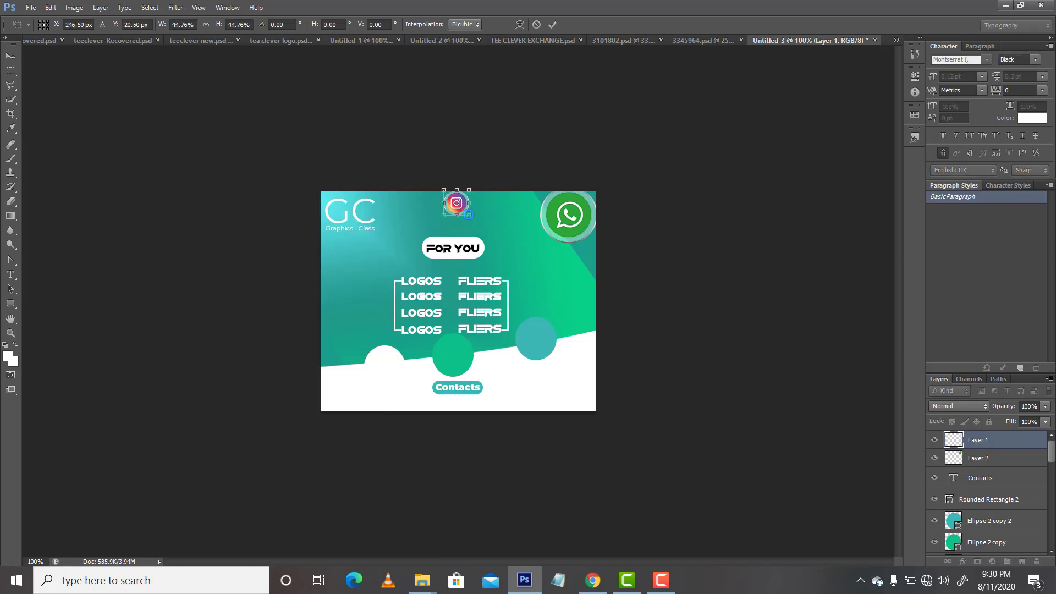
{"action": "left_click_drag", "start_coordinate": [468, 215], "coordinate": [392, 406]}
{"action": "key", "text": "Return"}
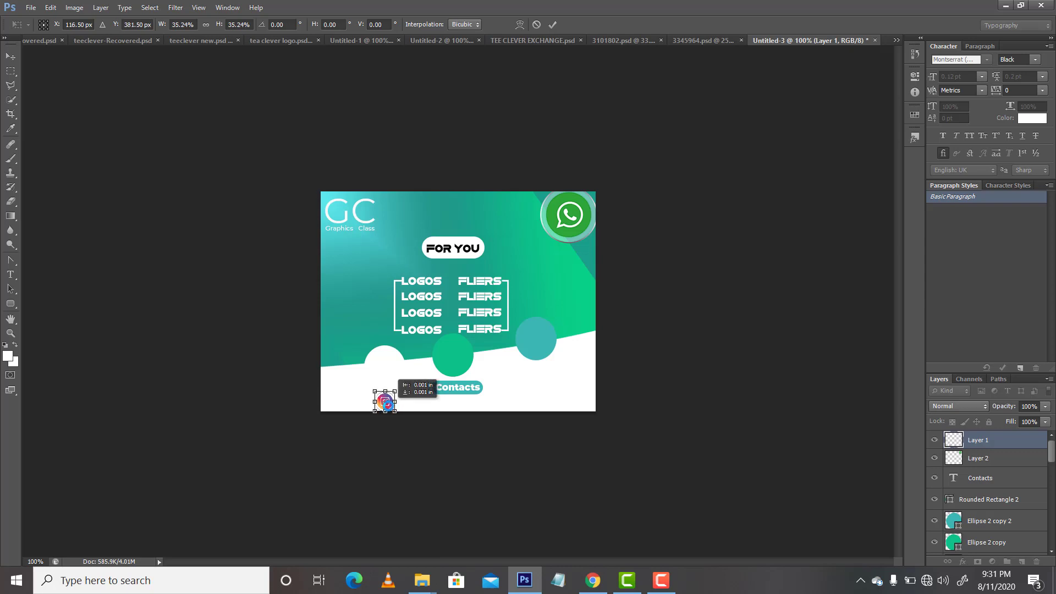
Shrink the Instagram icon slightly and shift it a little right along the white band's lower edge.
{"action": "key", "text": "a"}
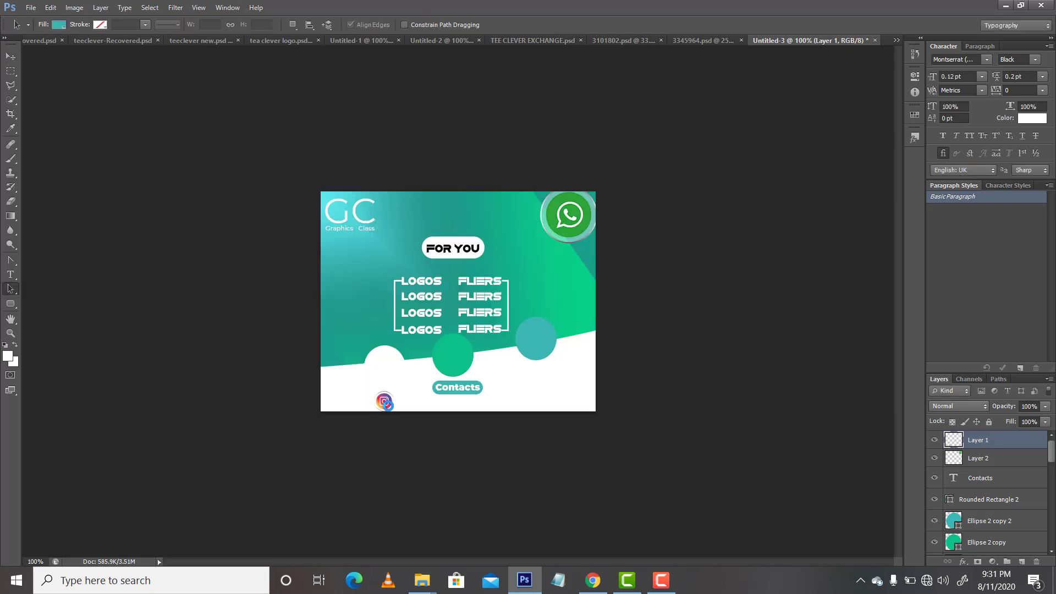
{"action": "key", "text": "v"}
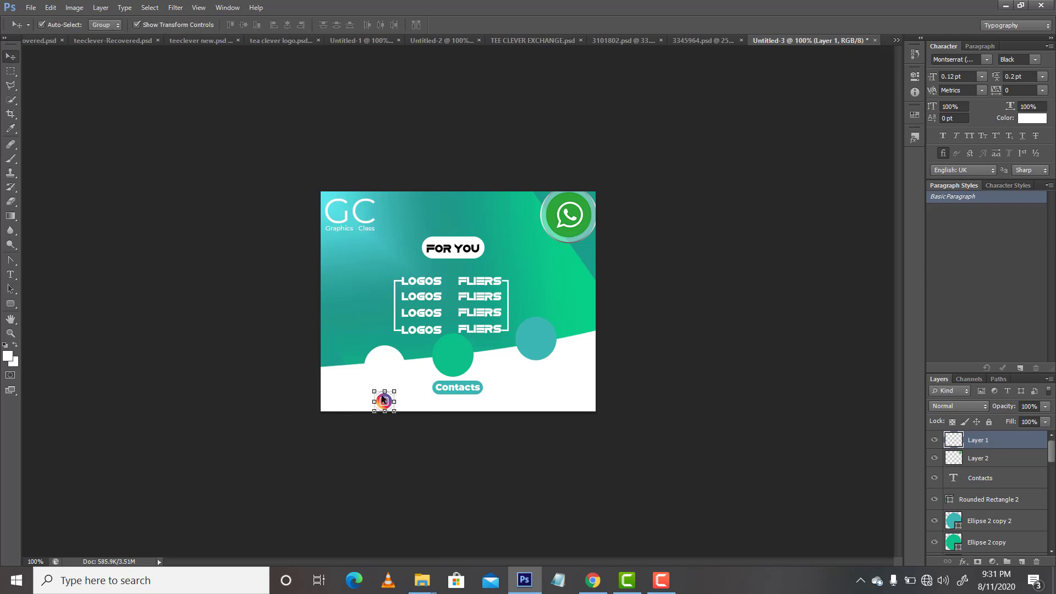
{"action": "left_click_drag", "start_coordinate": [394, 411], "coordinate": [393, 407]}
{"action": "key", "text": "Return"}
Scale the WhatsApp icon to about 33% and move it to the white band's lower edge, right of the Contacts bar.
{"action": "left_click_drag", "start_coordinate": [583, 234], "coordinate": [533, 250]}
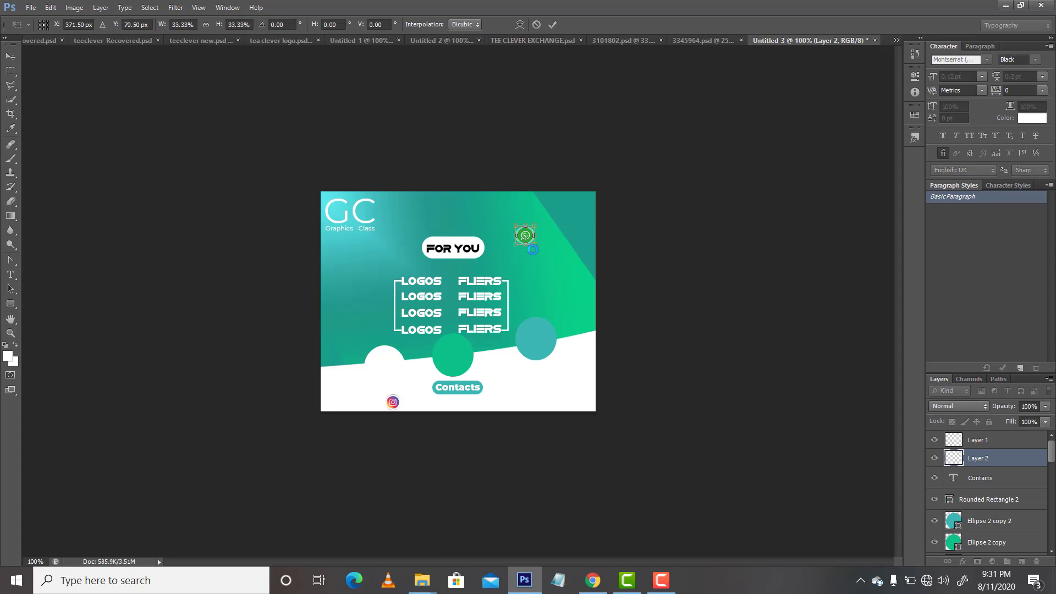
{"action": "key", "text": "Return"}
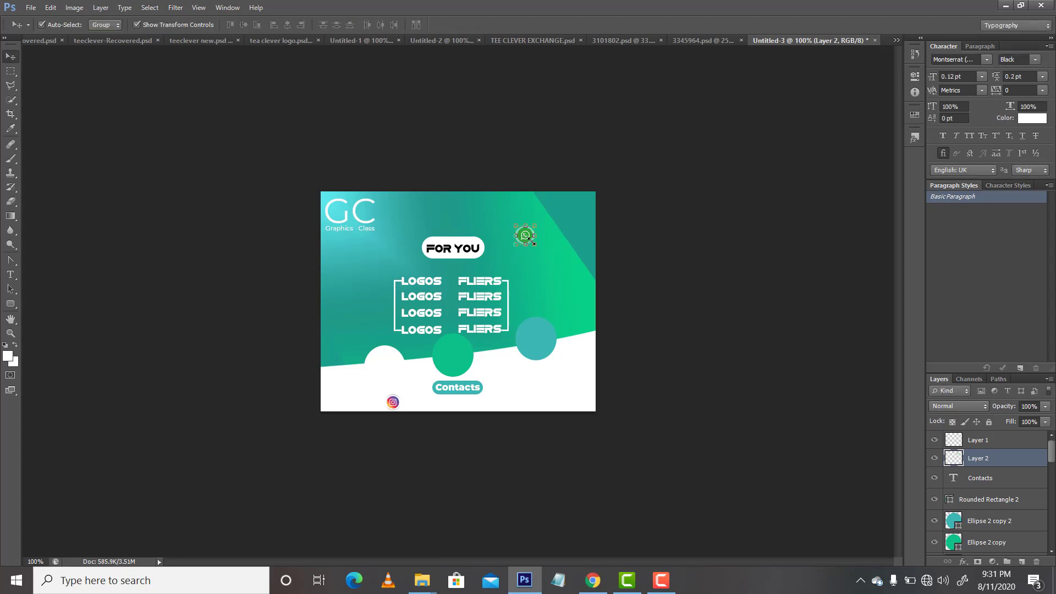
{"action": "left_click_drag", "start_coordinate": [529, 239], "coordinate": [491, 407]}
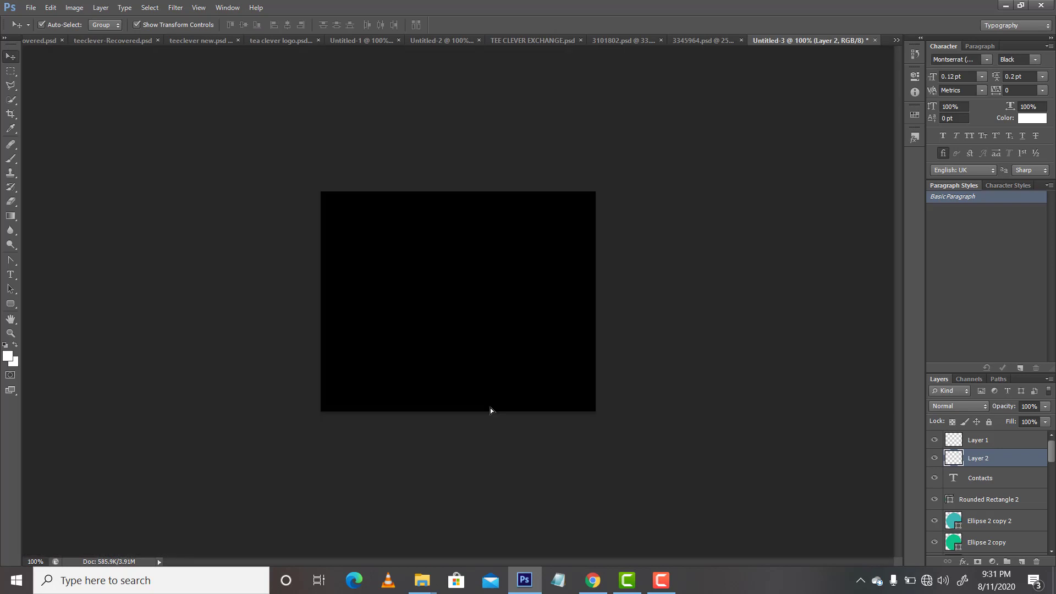
{"action": "key", "text": "ctrl+t"}
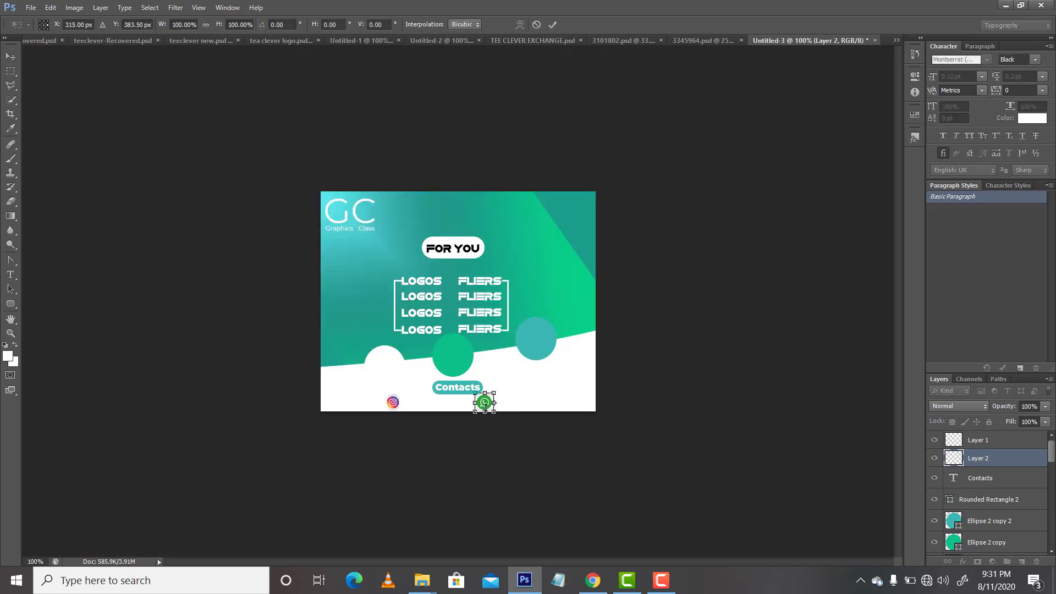
{"action": "left_click_drag", "start_coordinate": [484, 406], "coordinate": [505, 404]}
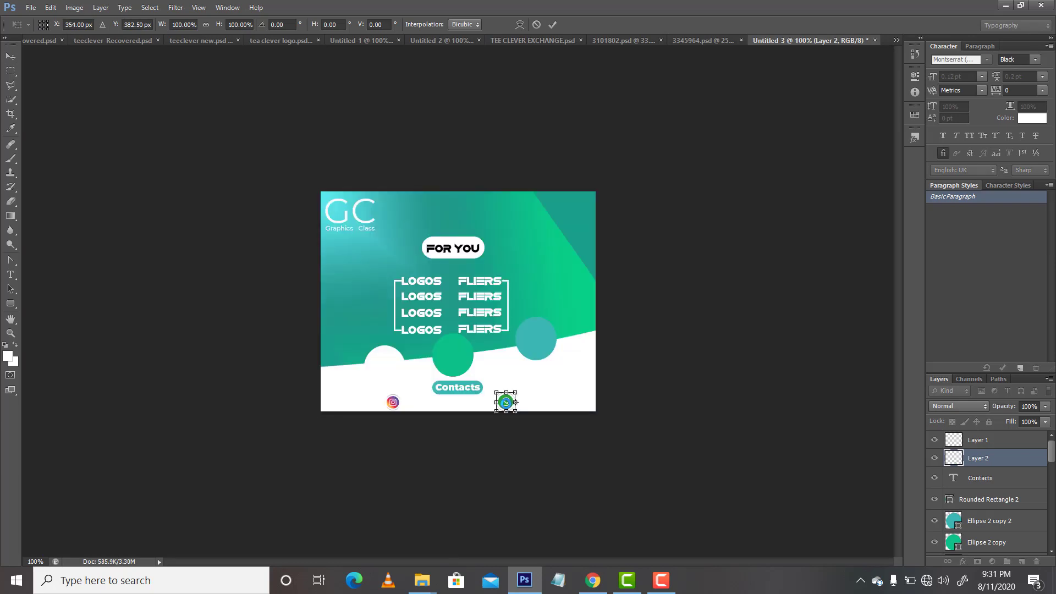
{"action": "key", "text": "Return"}
Shrink the WhatsApp icon slightly and nudge it down to line up with the Instagram icon.
{"action": "left_click_drag", "start_coordinate": [515, 410], "coordinate": [513, 407]}
{"action": "key", "text": "Return"}
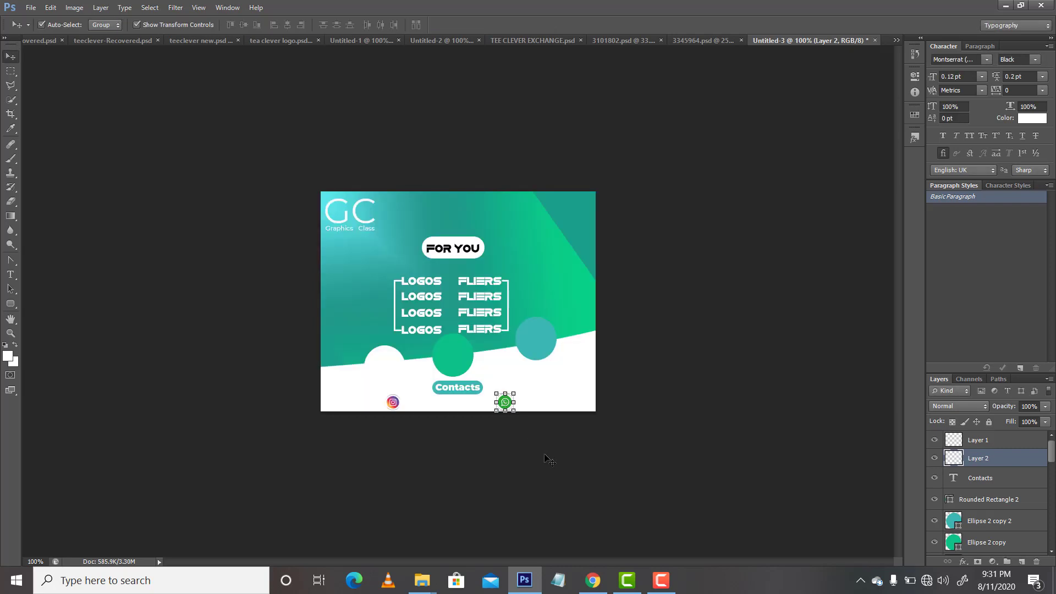
{"action": "key", "text": "Down"}
{"action": "key", "text": "Down"}
{"action": "key", "text": "Down"}
{"action": "key", "text": "Down"}
{"action": "key", "text": "Up"}
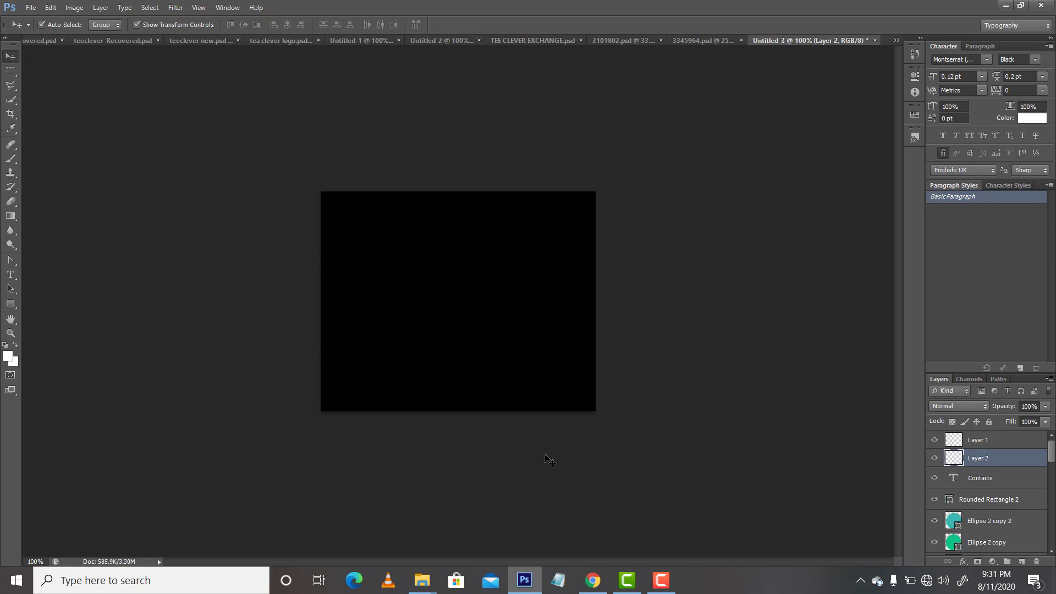
Try to enlarge the Instagram icon slightly.
{"action": "key", "text": "a"}
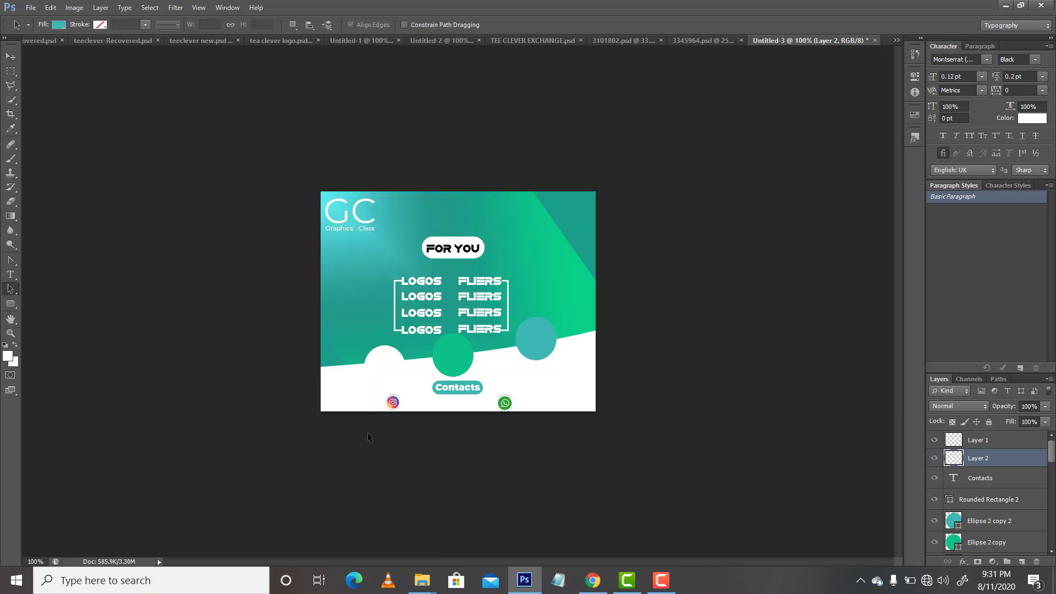
{"action": "left_click", "coordinate": [393, 403]}
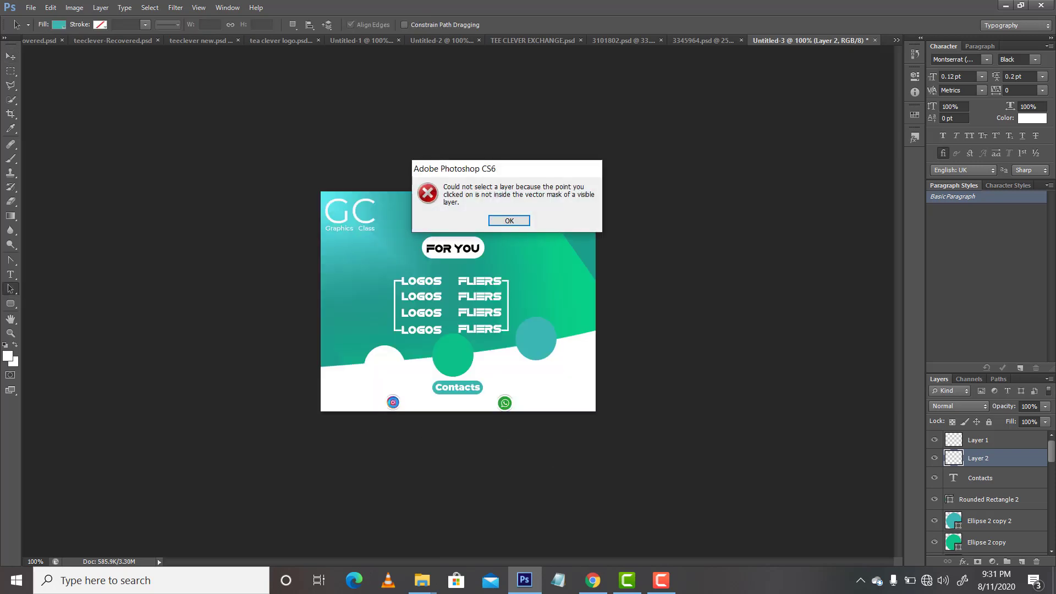
{"action": "key", "text": "Return"}
{"action": "key", "text": "v"}
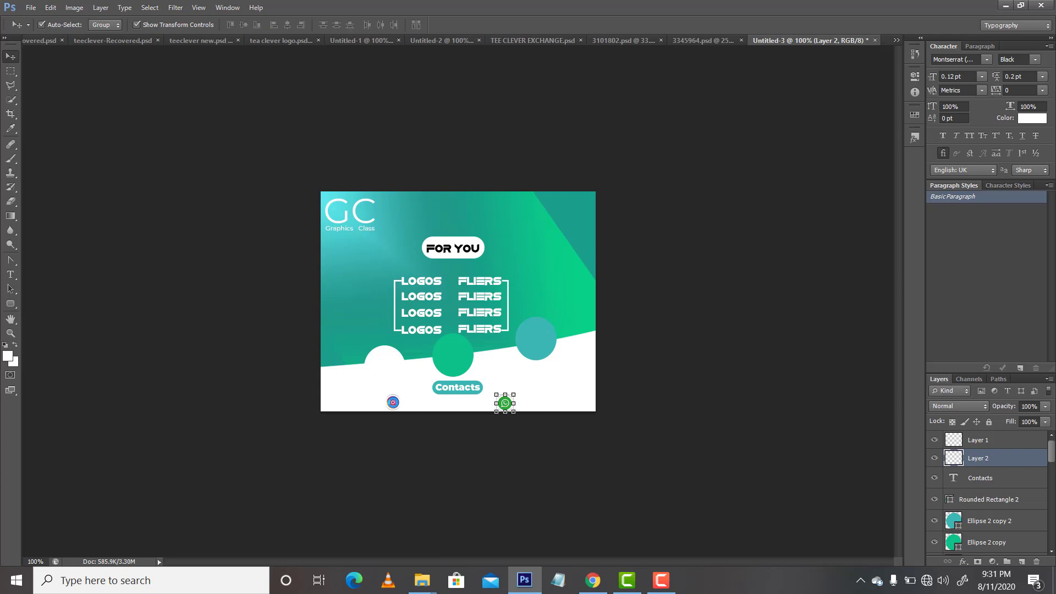
{"action": "left_click", "coordinate": [393, 405]}
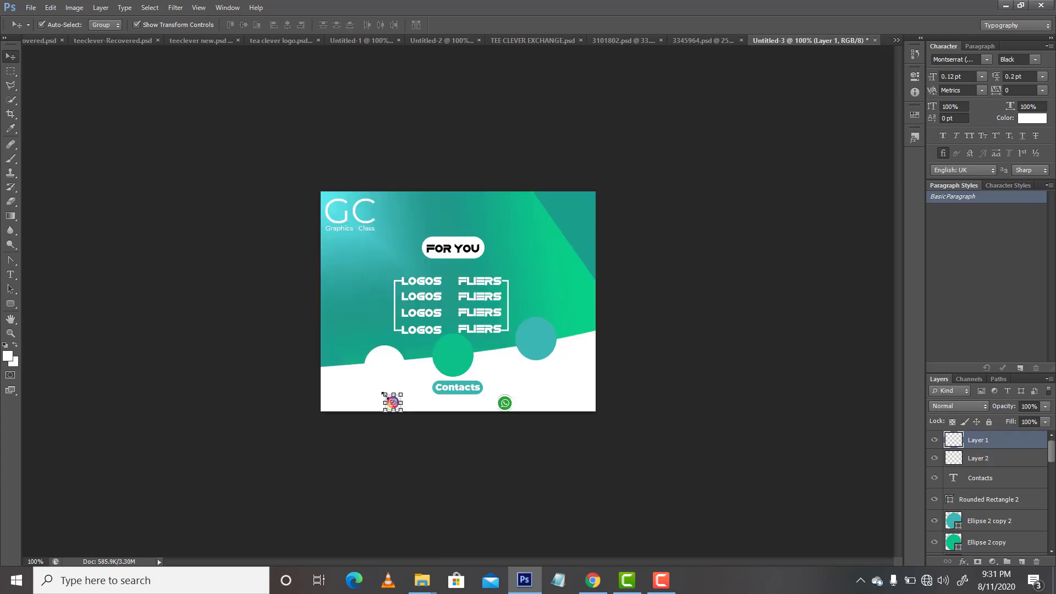
{"action": "left_click", "coordinate": [383, 393]}
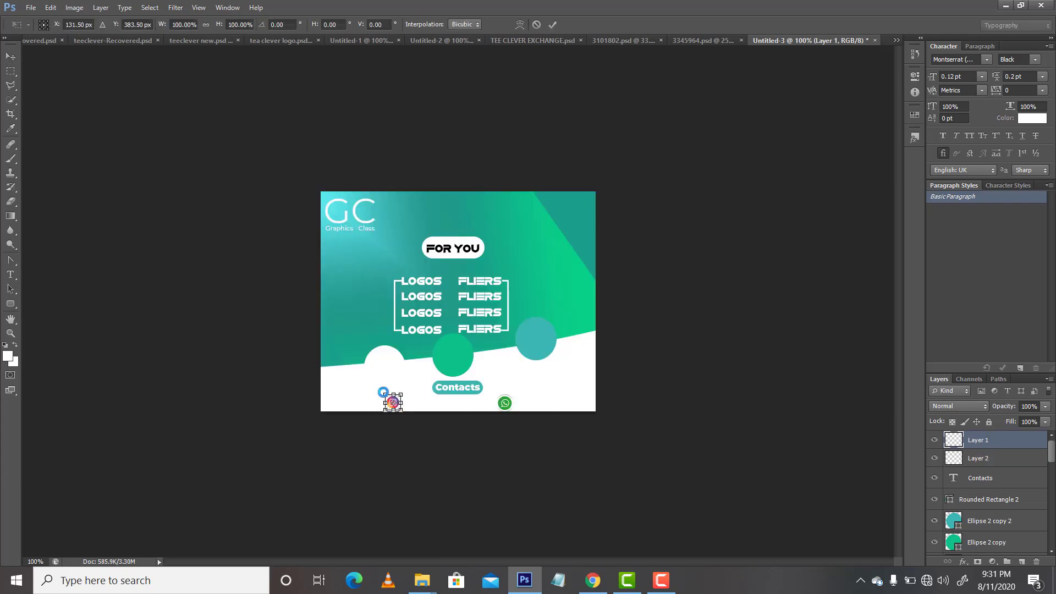
{"action": "left_click_drag", "start_coordinate": [382, 392], "coordinate": [382, 392]}
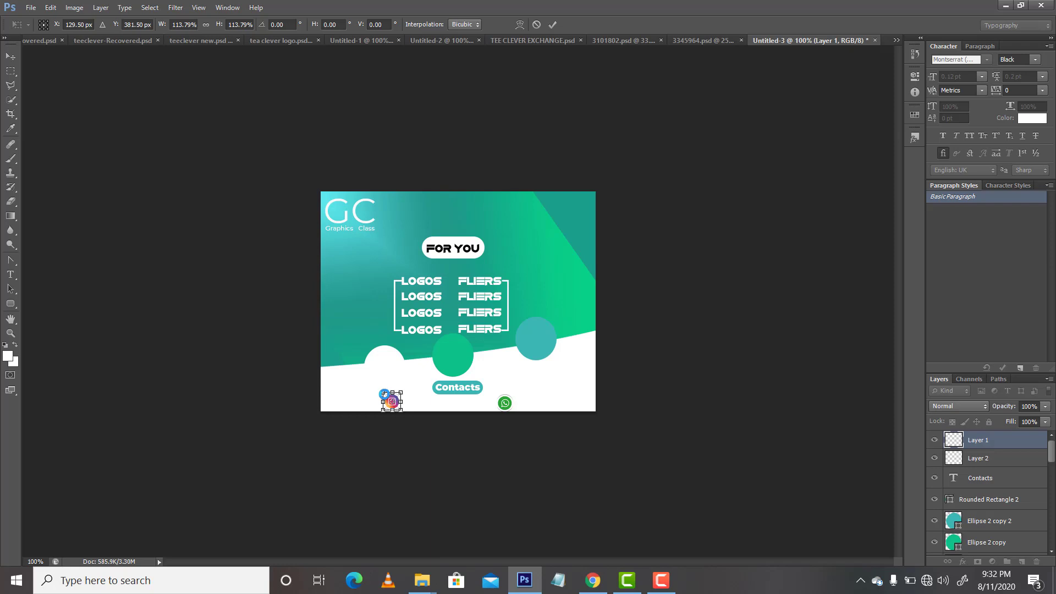
{"action": "left_click_drag", "start_coordinate": [384, 393], "coordinate": [385, 395]}
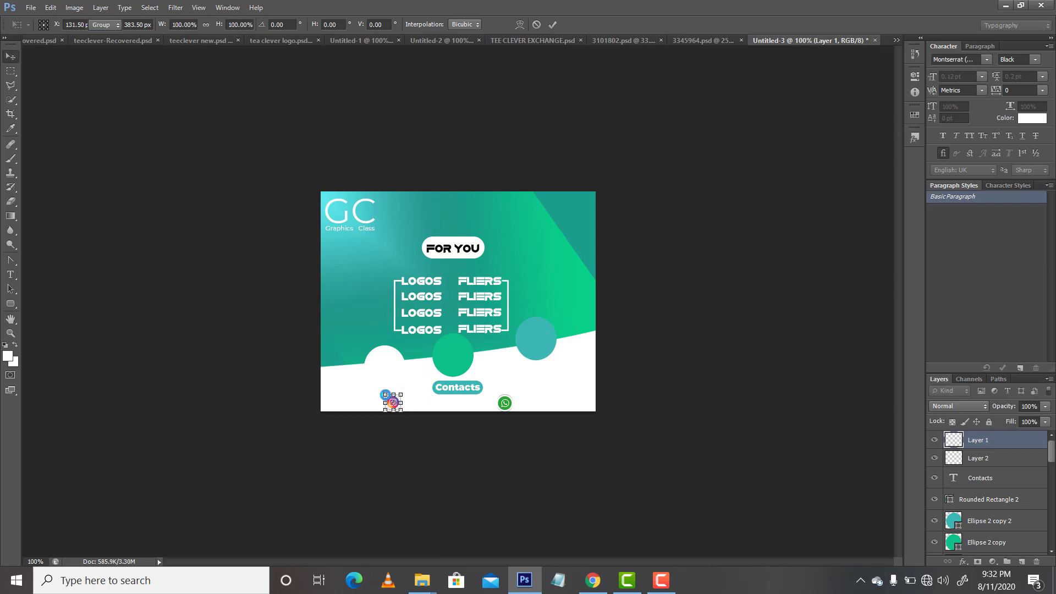
{"action": "key", "text": "Return"}
Add the text "graphicsclass" and place it directly right of the Instagram icon.
{"action": "left_click", "coordinate": [348, 403]}
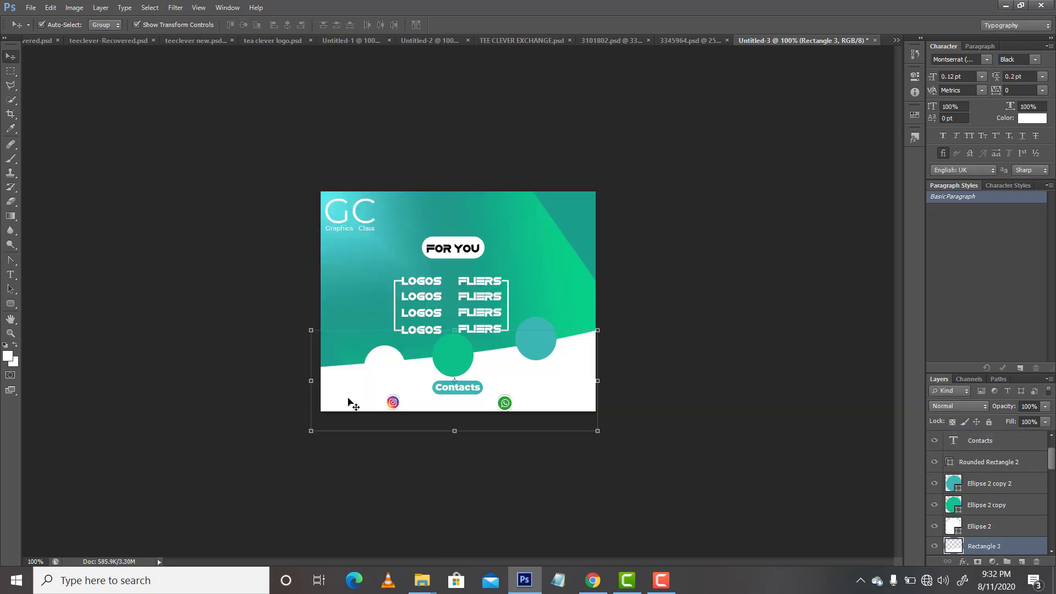
{"action": "key", "text": "t"}
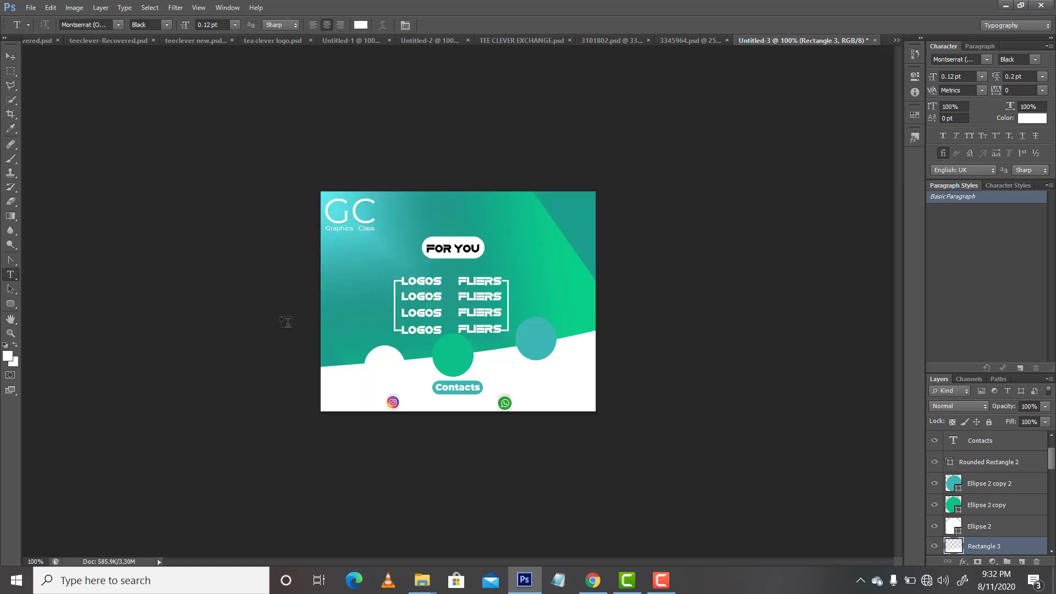
{"action": "left_click", "coordinate": [354, 338]}
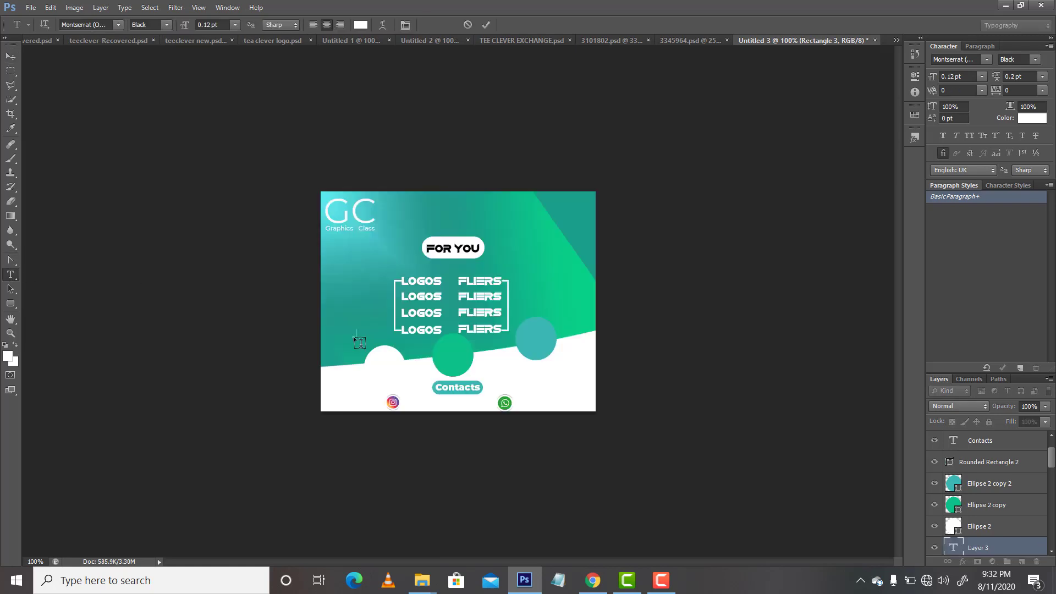
{"action": "type", "text": "graphicsclass"}
{"action": "left_click", "coordinate": [12, 60]}
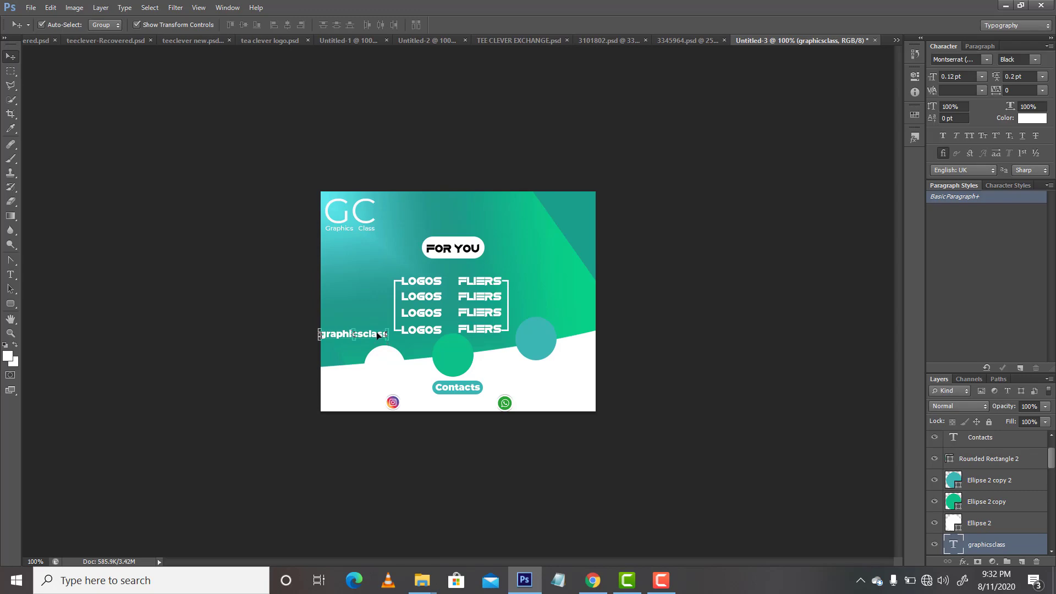
{"action": "left_click_drag", "start_coordinate": [378, 335], "coordinate": [459, 404]}
Color the graphicsclass text green with a sample from the flyer's green circle, and align it with the Instagram icon.
{"action": "left_click", "coordinate": [1040, 118]}
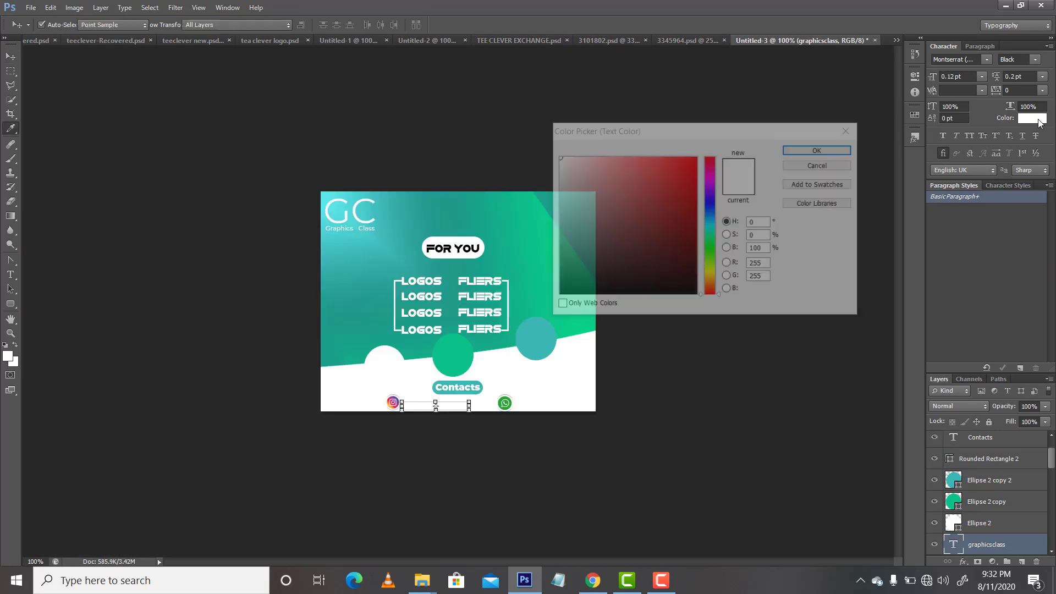
{"action": "left_click", "coordinate": [533, 263]}
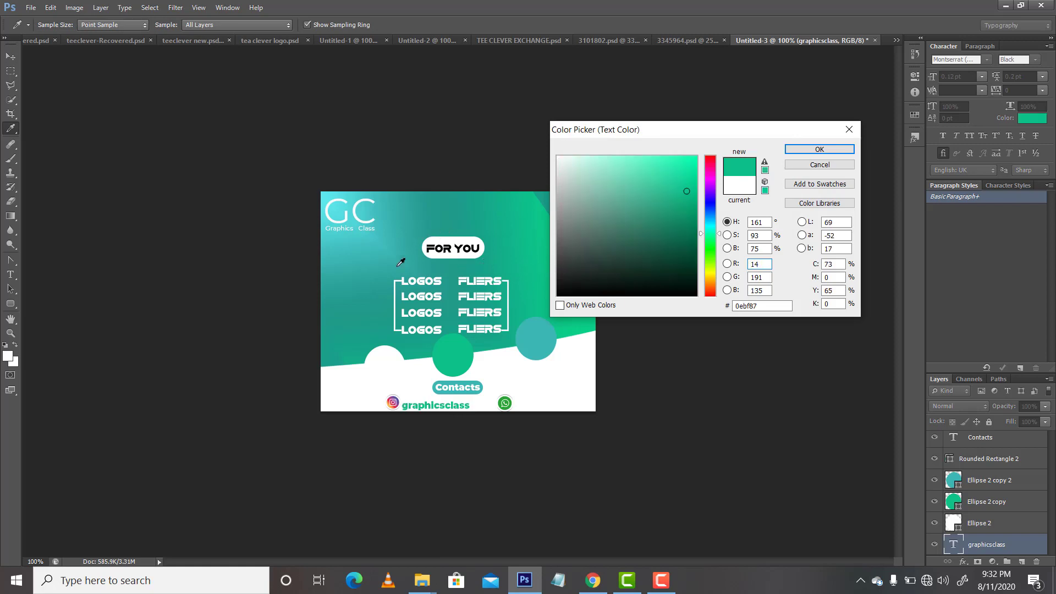
{"action": "left_click", "coordinate": [447, 354]}
{"action": "key", "text": "Return"}
{"action": "key", "text": "v"}
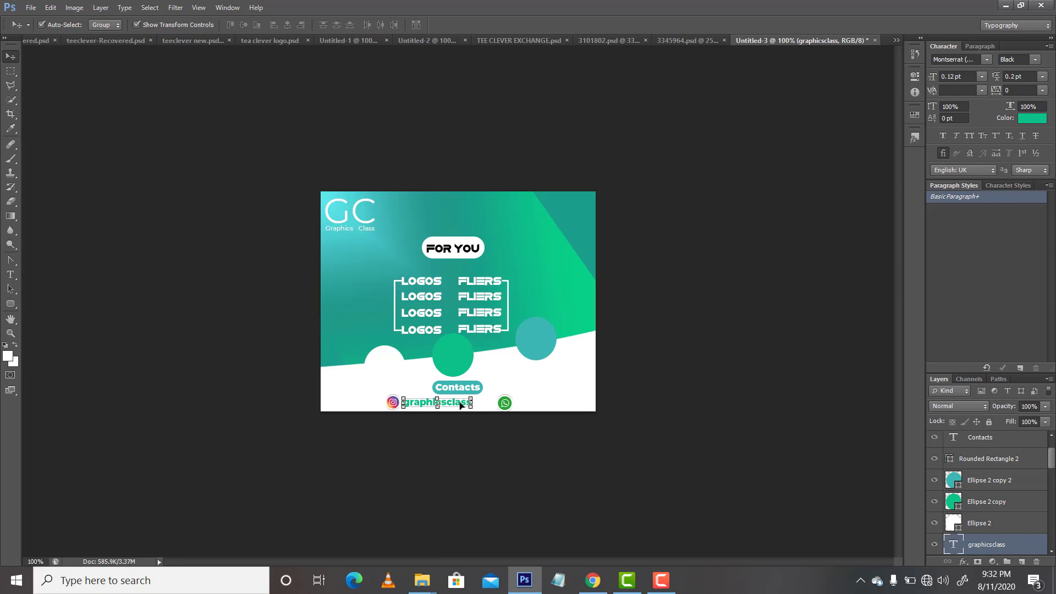
Duplicate the graphicsclass text beside the WhatsApp icon, color the copy black (000000) and align it with the icon.
{"action": "left_click_drag", "start_coordinate": [461, 405], "coordinate": [569, 407], "text": "alt"}
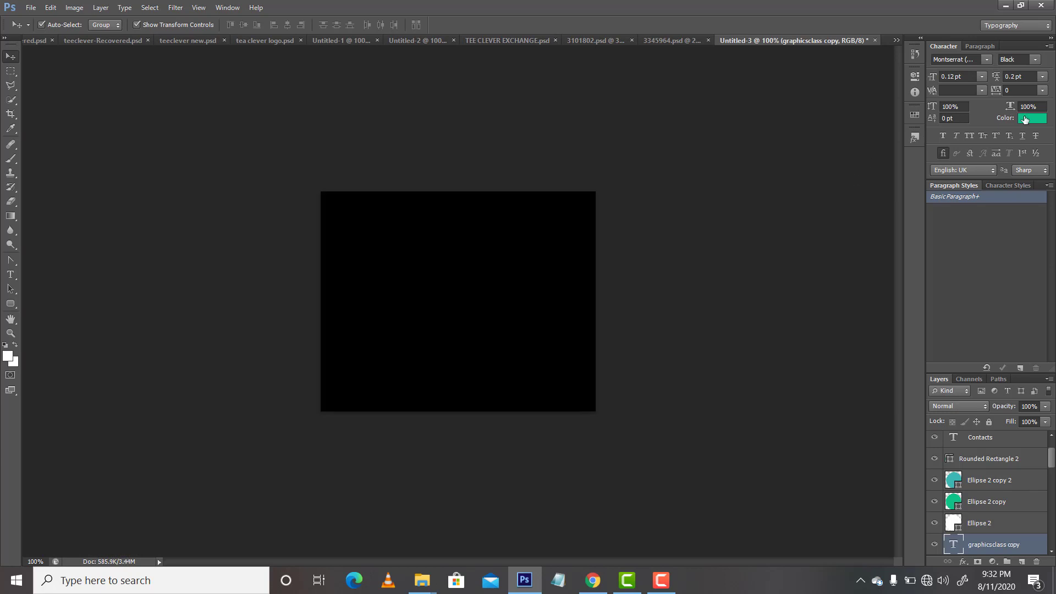
{"action": "left_click", "coordinate": [1025, 119]}
{"action": "left_click_drag", "start_coordinate": [666, 264], "coordinate": [666, 311]}
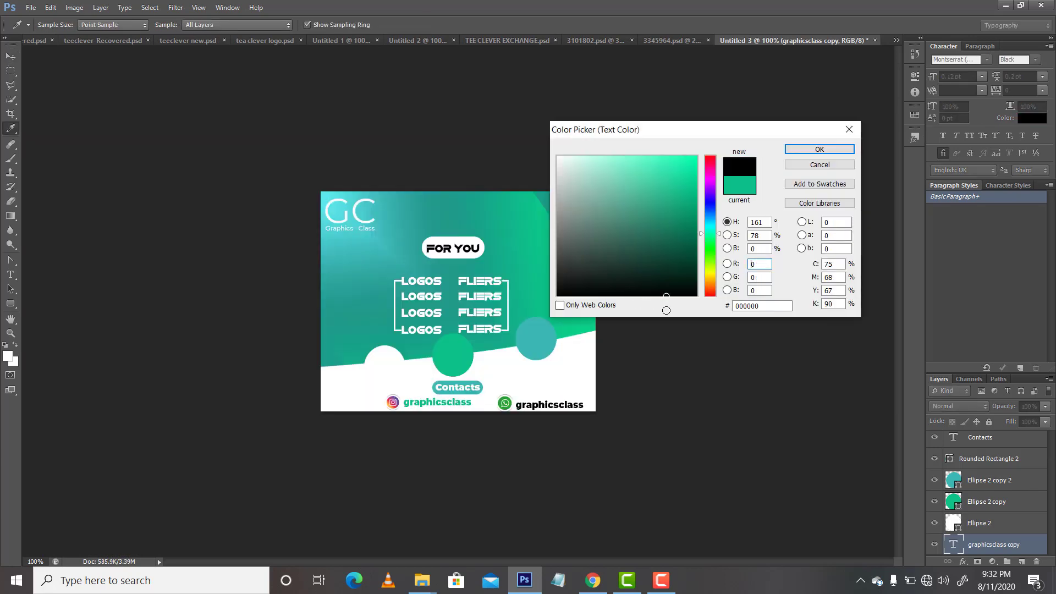
{"action": "left_click", "coordinate": [542, 335]}
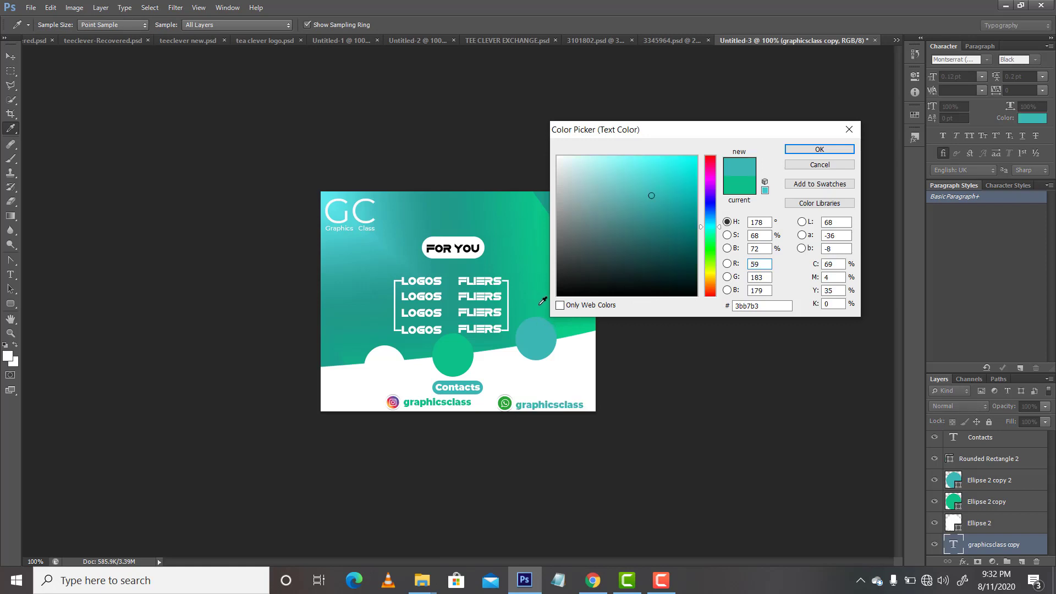
{"action": "left_click_drag", "start_coordinate": [654, 291], "coordinate": [721, 317]}
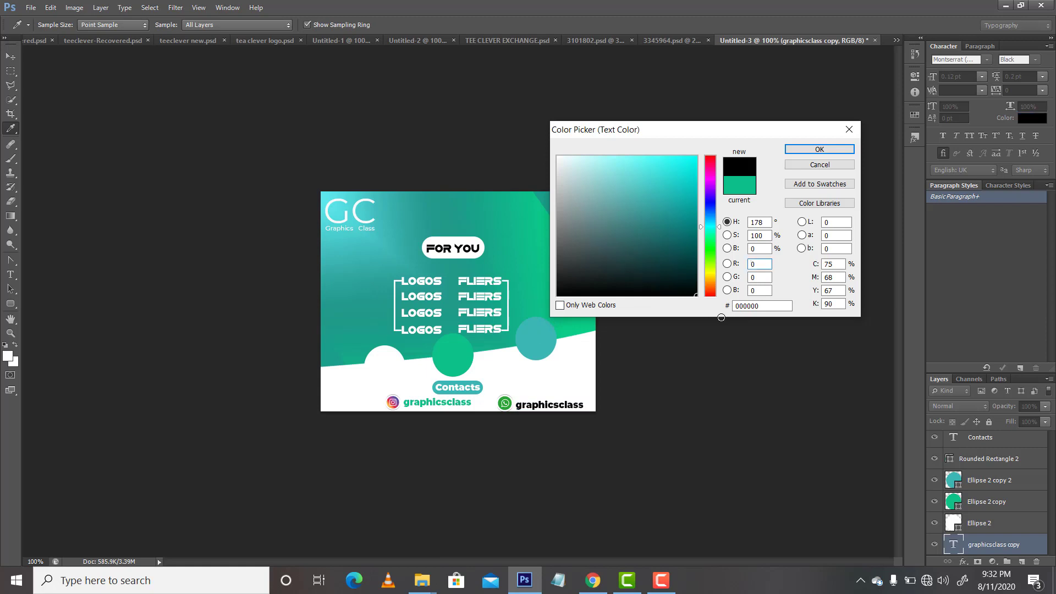
{"action": "key", "text": "Return"}
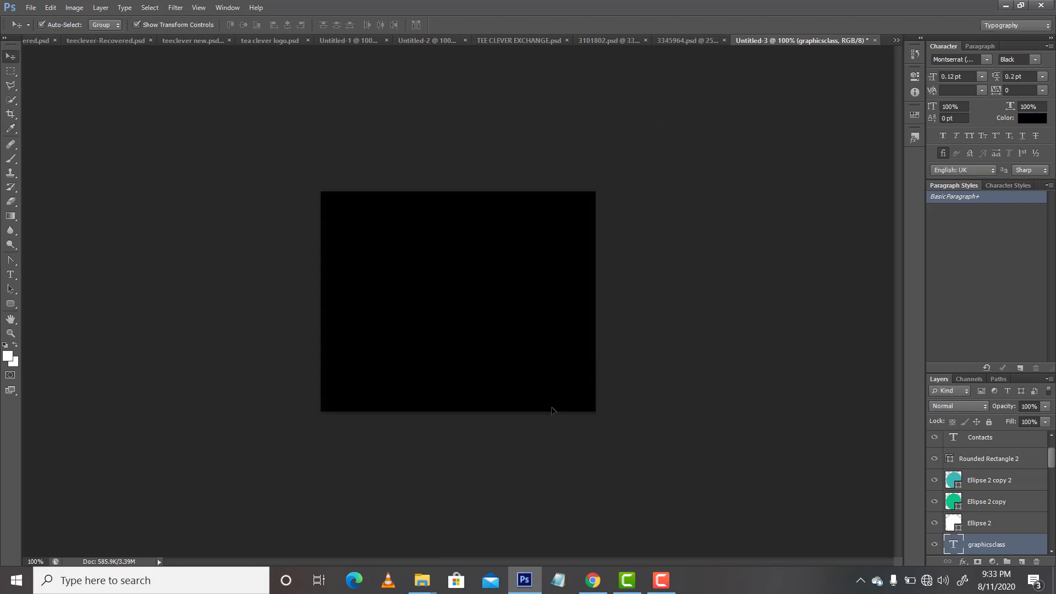
{"action": "left_click_drag", "start_coordinate": [552, 404], "coordinate": [551, 405]}
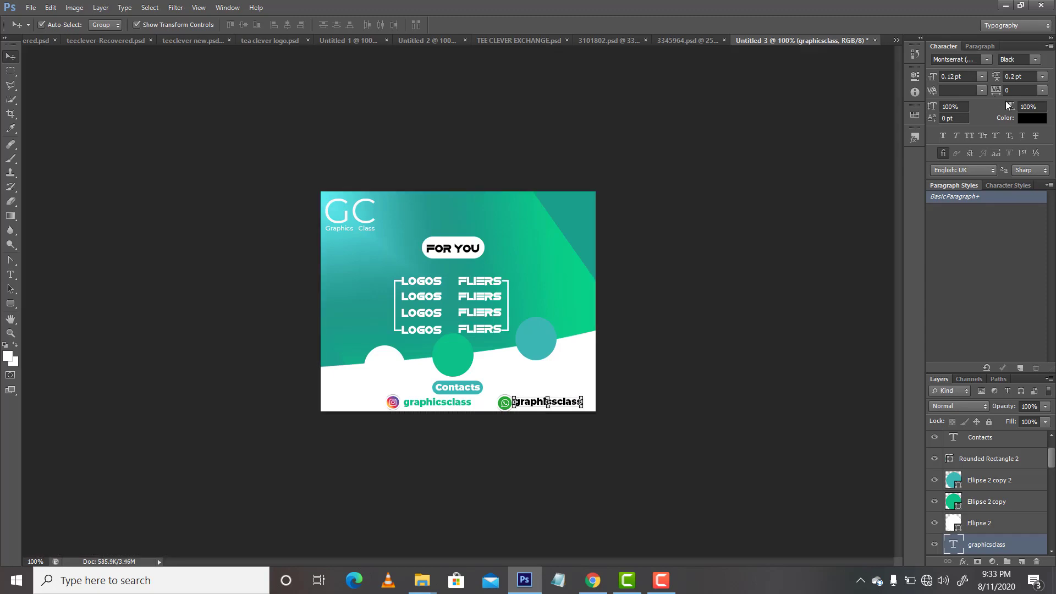
Try the flyer's teal shades on the graphicsclass copy beside the WhatsApp icon, and settle on a near-black color.
{"action": "left_click", "coordinate": [1031, 118]}
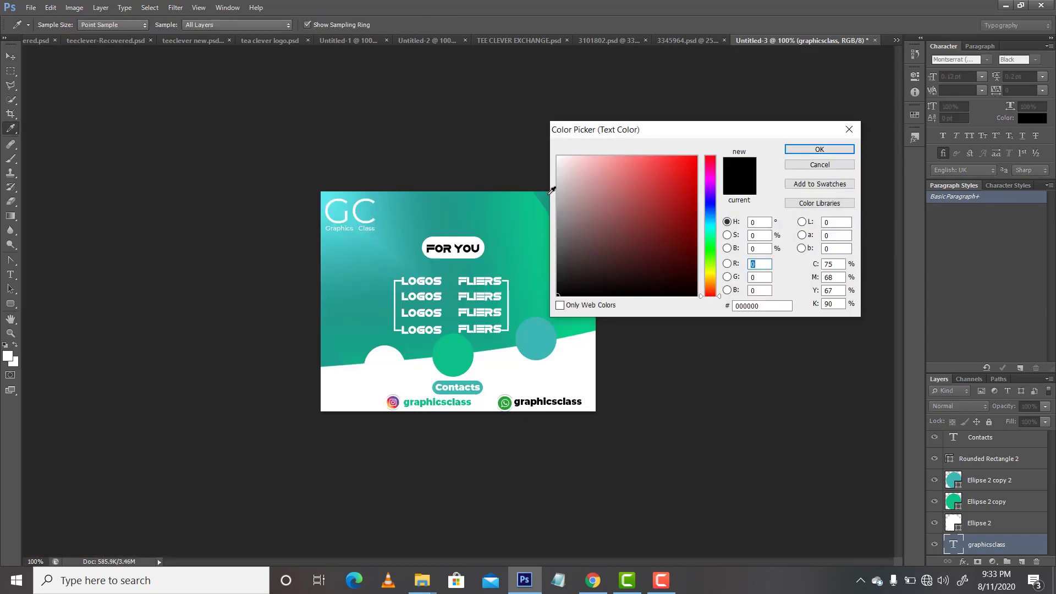
{"action": "left_click", "coordinate": [545, 197]}
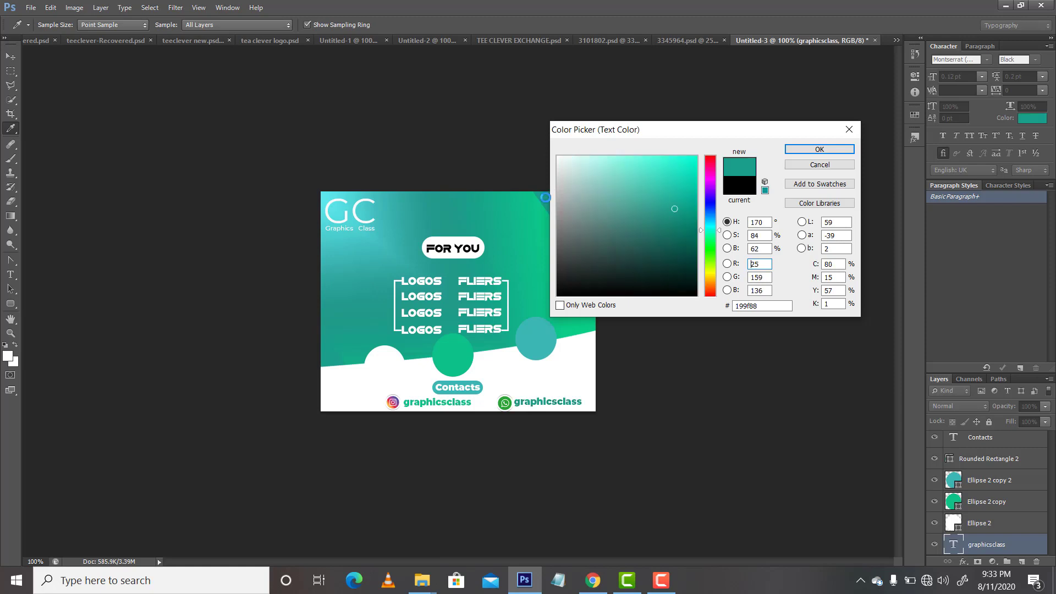
{"action": "left_click", "coordinate": [356, 240]}
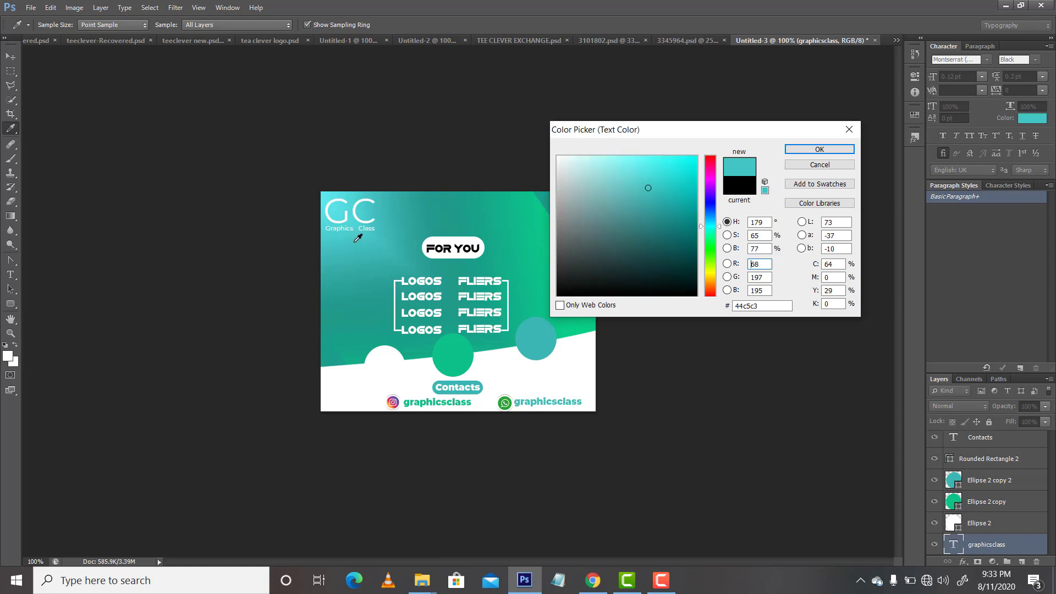
{"action": "left_click", "coordinate": [593, 285]}
{"action": "key", "text": "Return"}
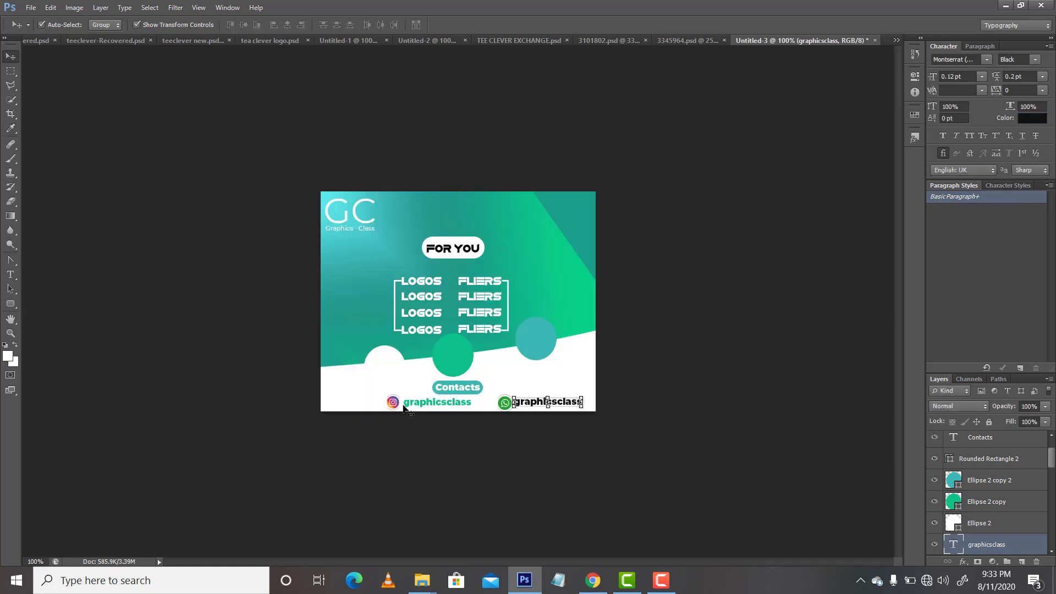
Color only the word "class" black (000000) in the green graphicsclass text beside the Instagram icon.
{"action": "left_click", "coordinate": [422, 404]}
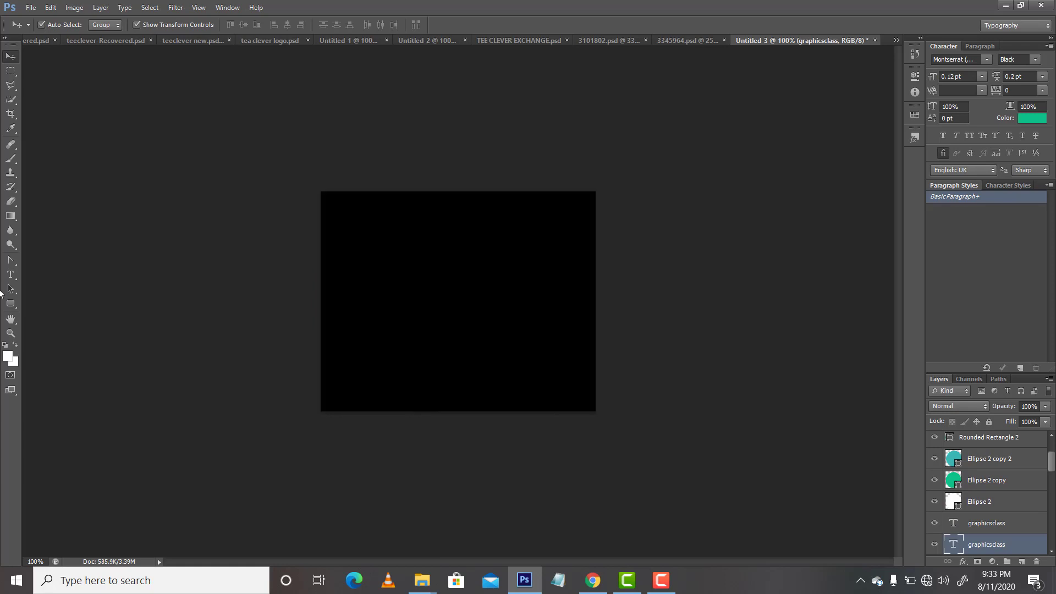
{"action": "left_click", "coordinate": [10, 274]}
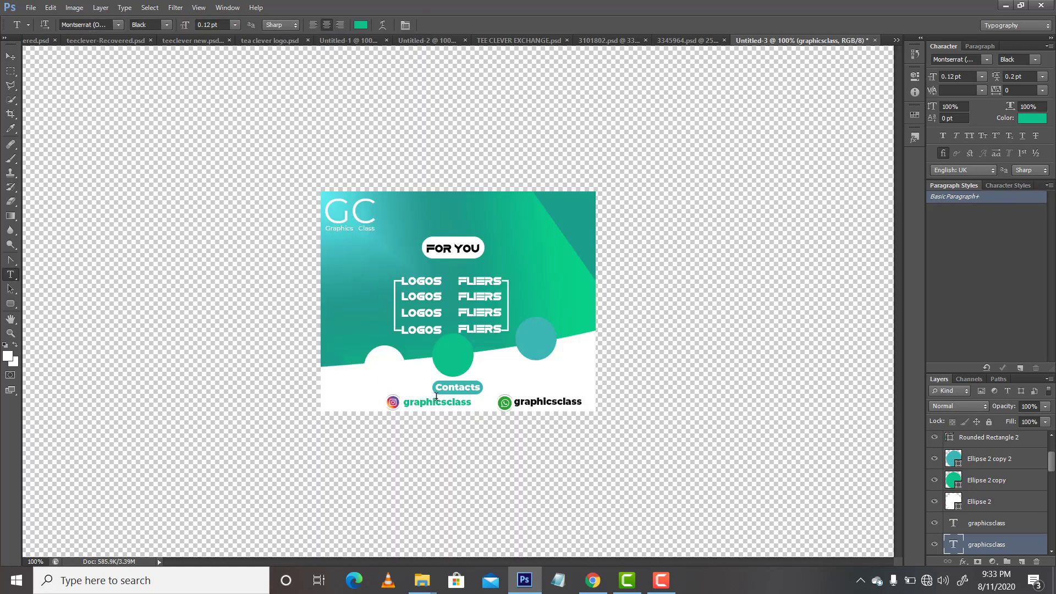
{"action": "left_click_drag", "start_coordinate": [448, 403], "coordinate": [472, 403]}
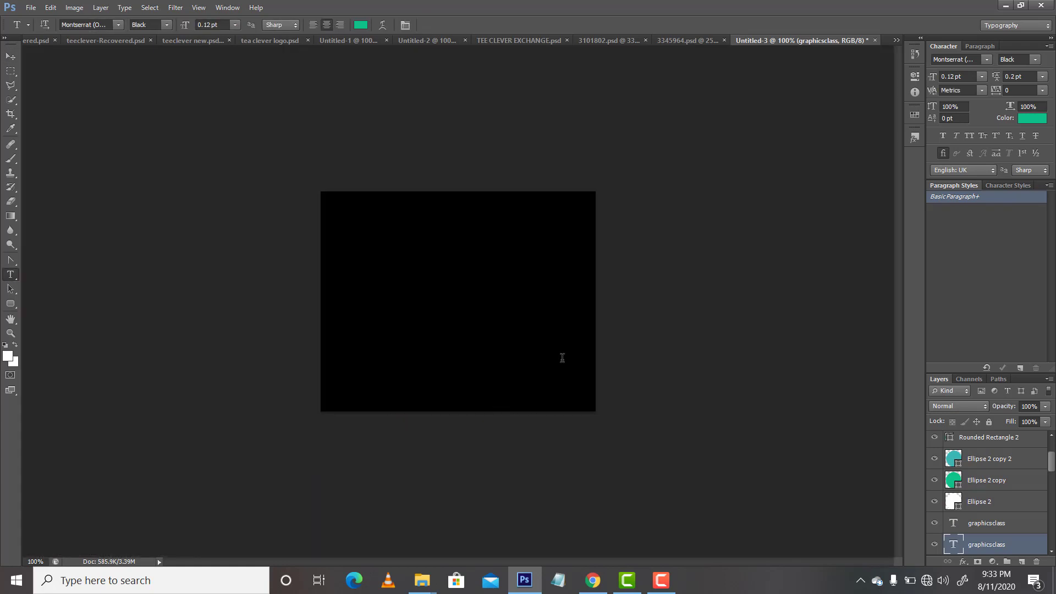
{"action": "left_click", "coordinate": [1034, 118]}
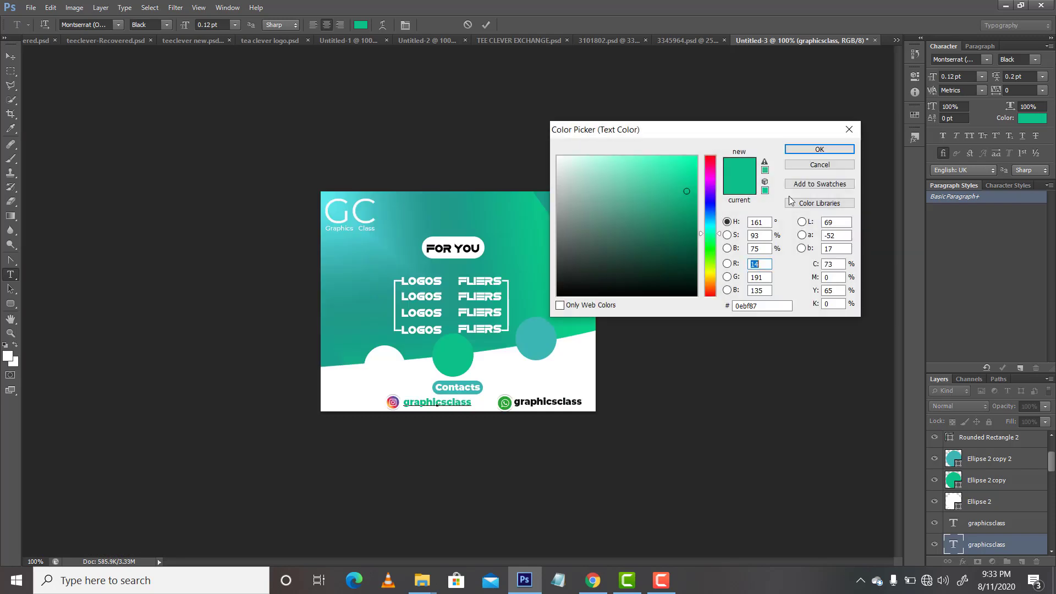
{"action": "left_click_drag", "start_coordinate": [669, 231], "coordinate": [692, 312]}
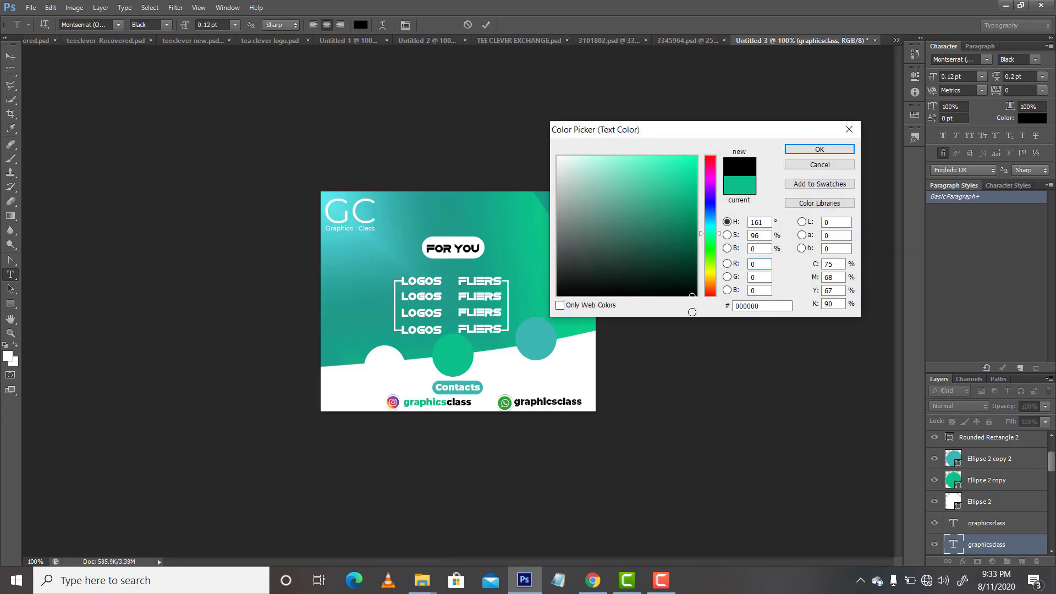
{"action": "key", "text": "Return"}
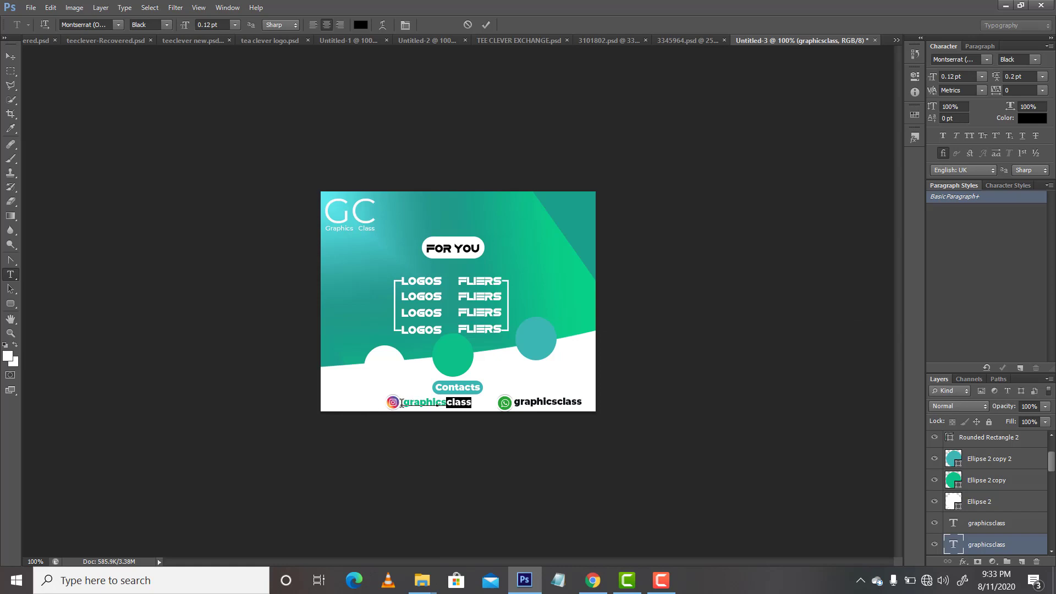
{"action": "left_click", "coordinate": [11, 56]}
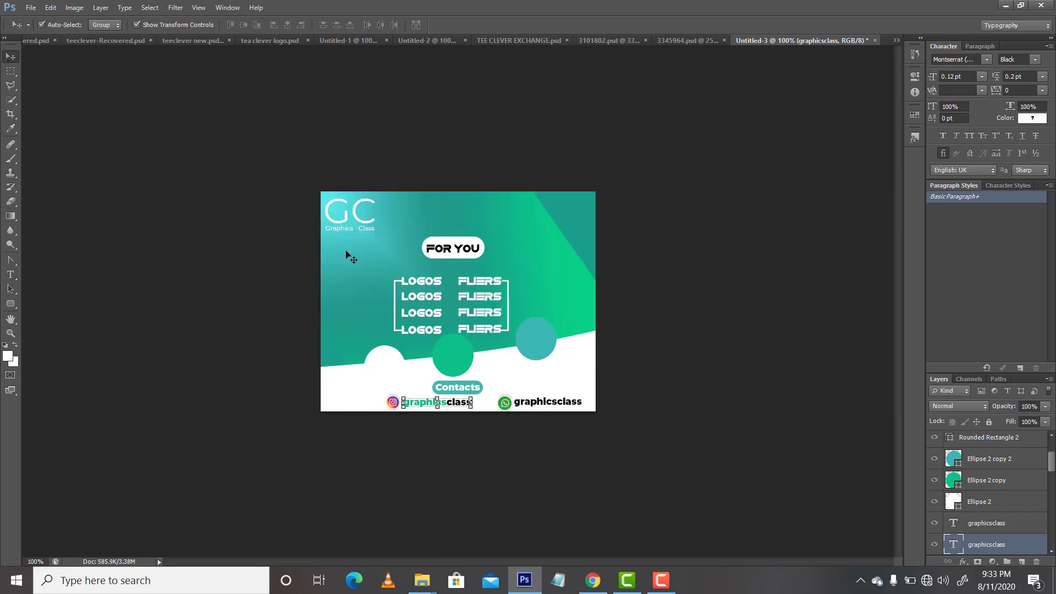
Shift the Instagram icon with its label, and the WhatsApp icon with its label, slightly left along the flyer's bottom edge.
{"action": "left_click", "coordinate": [393, 402], "text": "shift"}
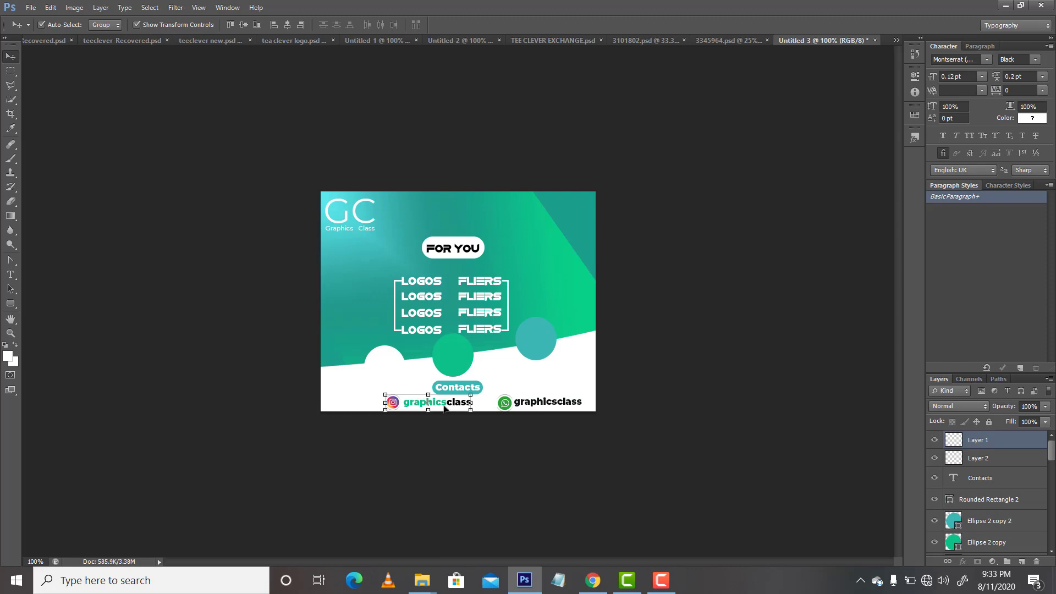
{"action": "left_click_drag", "start_coordinate": [444, 408], "coordinate": [420, 408]}
{"action": "left_click", "coordinate": [542, 405]}
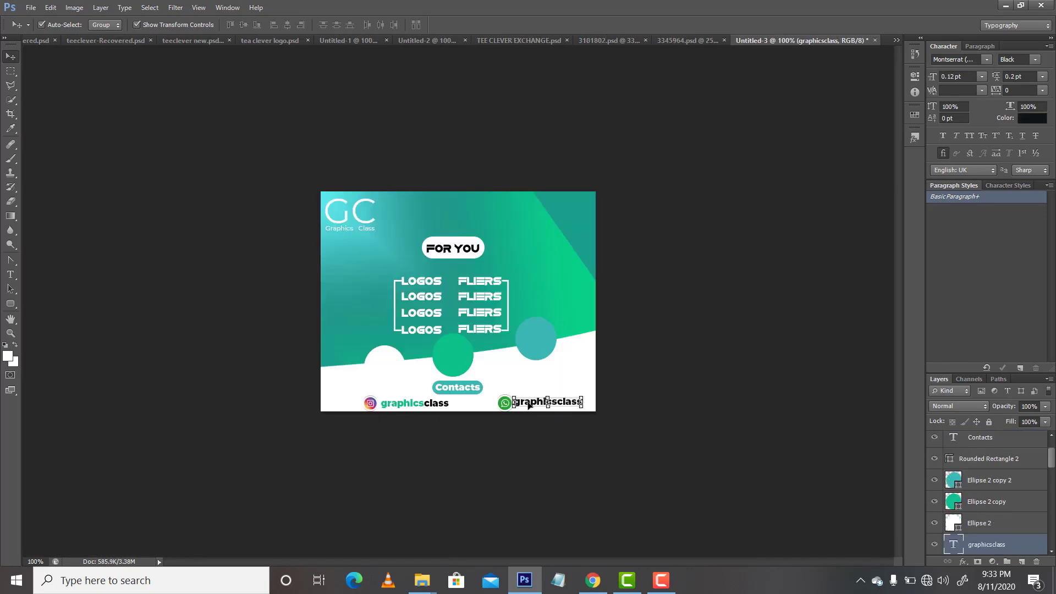
{"action": "left_click", "coordinate": [501, 405], "text": "shift"}
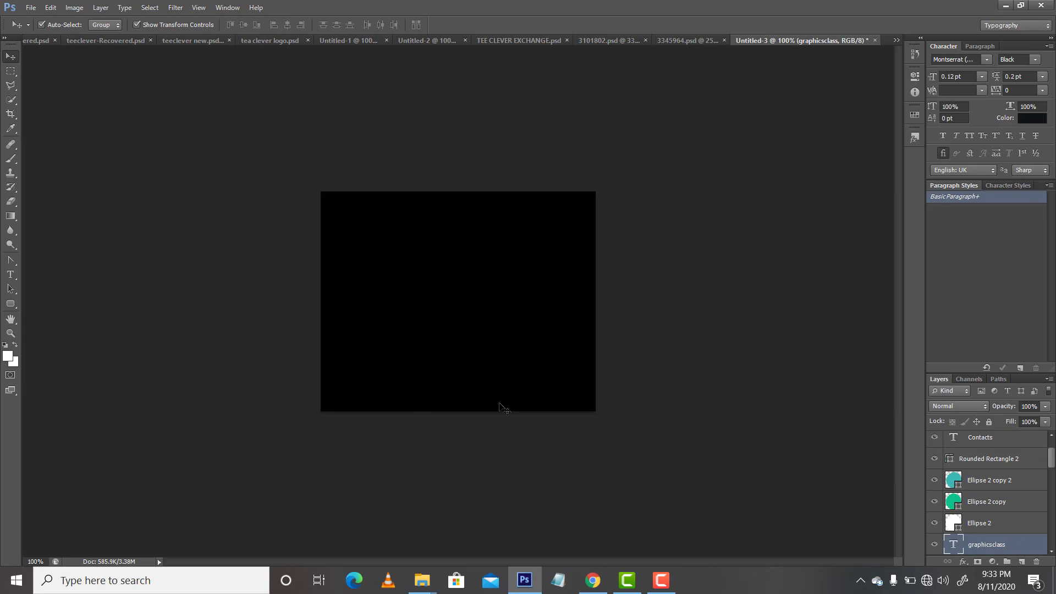
{"action": "left_click_drag", "start_coordinate": [530, 404], "coordinate": [512, 406]}
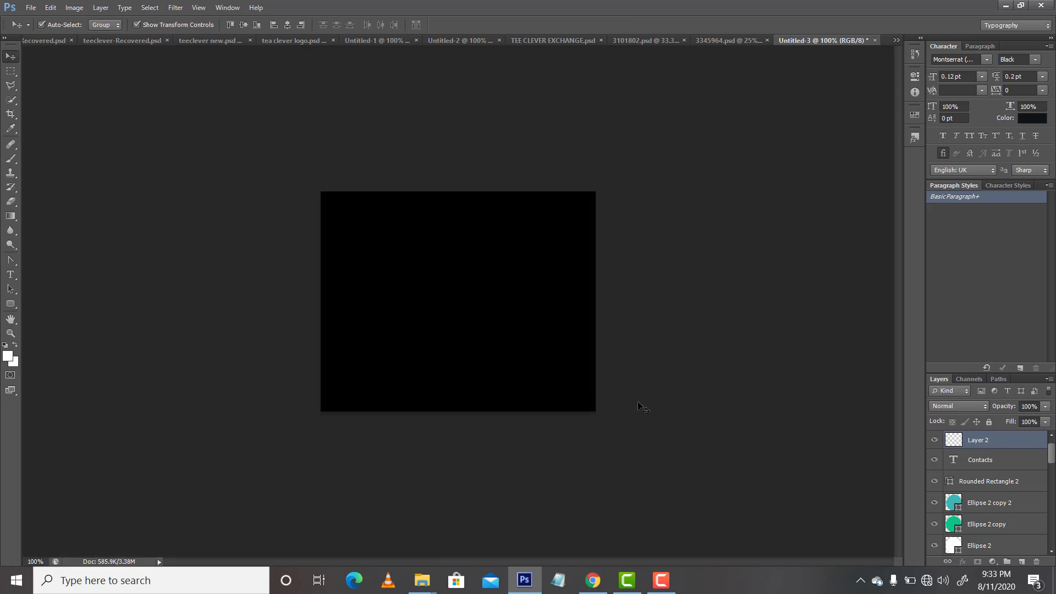
{"action": "left_click", "coordinate": [643, 407]}
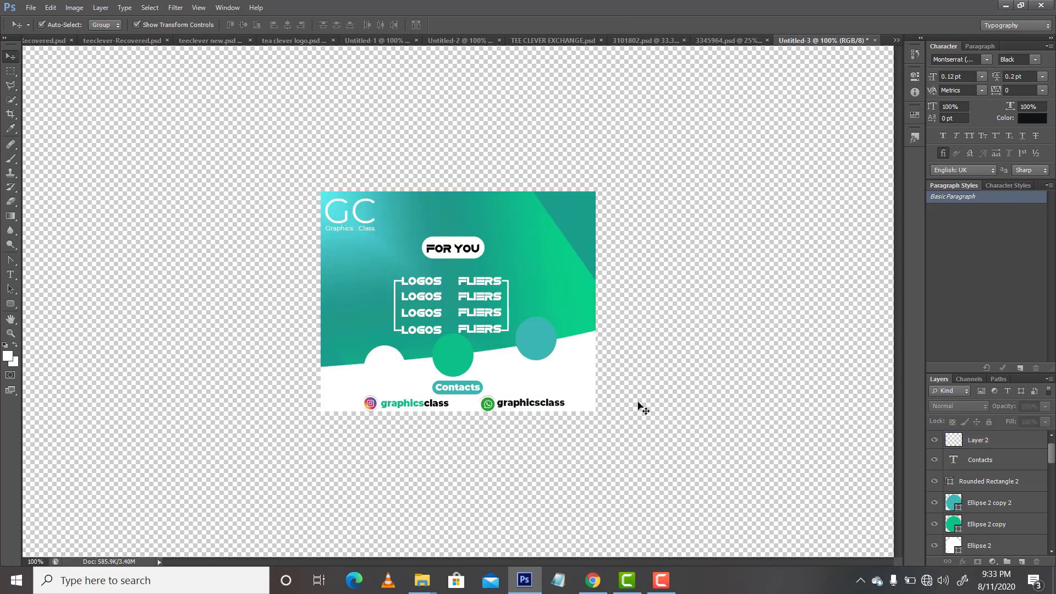